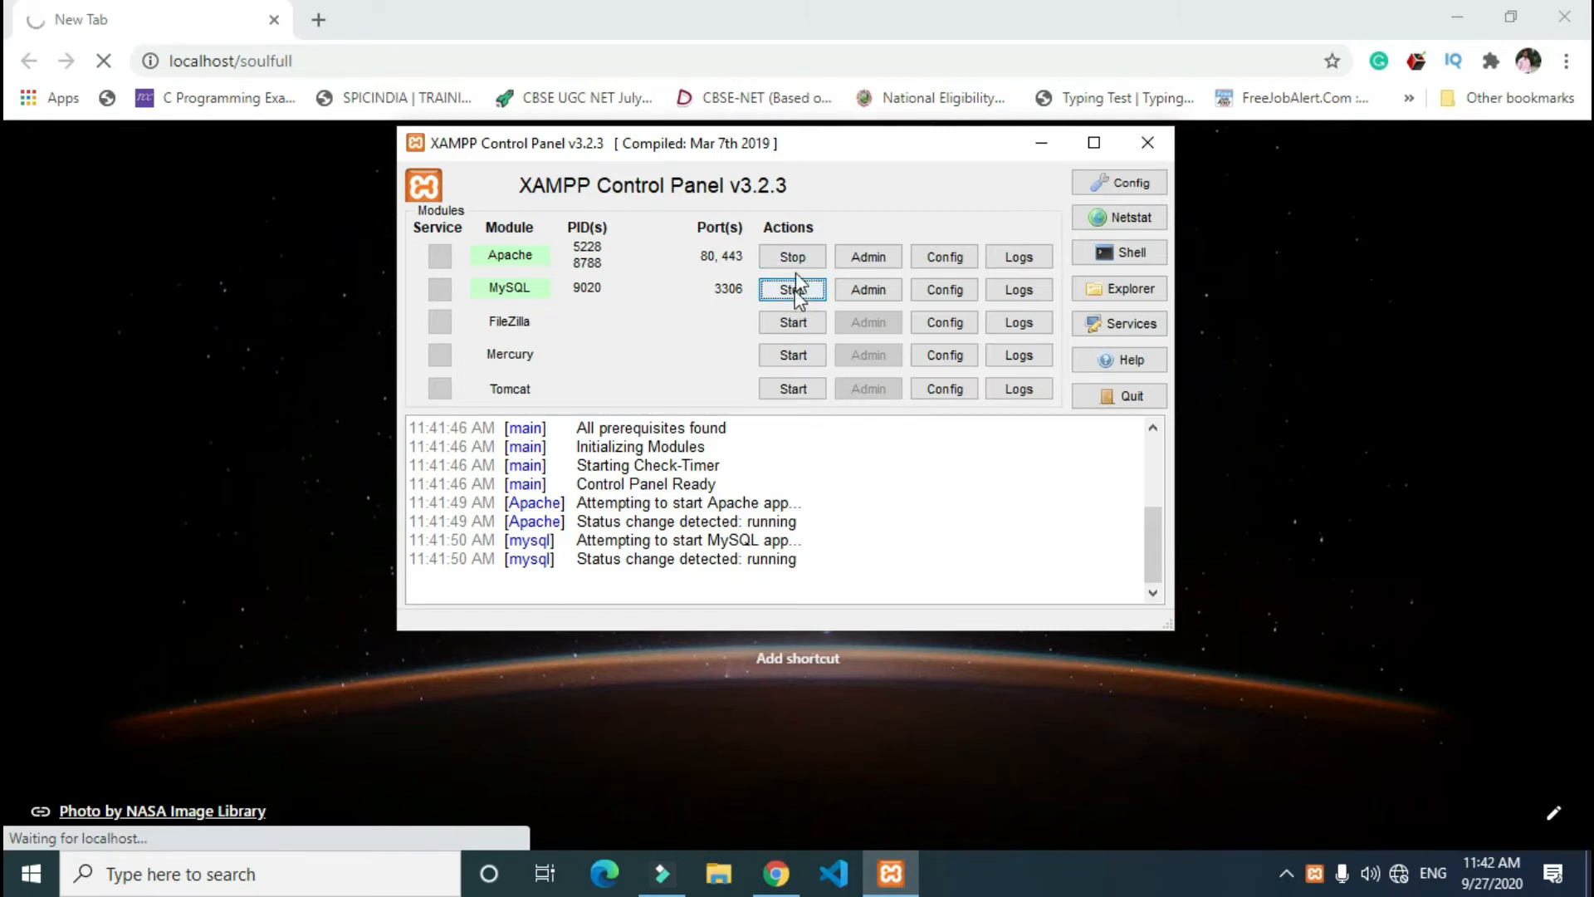
Load localhost/phpmyadmin in a new browser tab and check the Apache and MySQL modules in the XAMPP Control Panel.
{"action": "left_click", "coordinate": [358, 163]}
{"action": "left_click", "coordinate": [320, 30]}
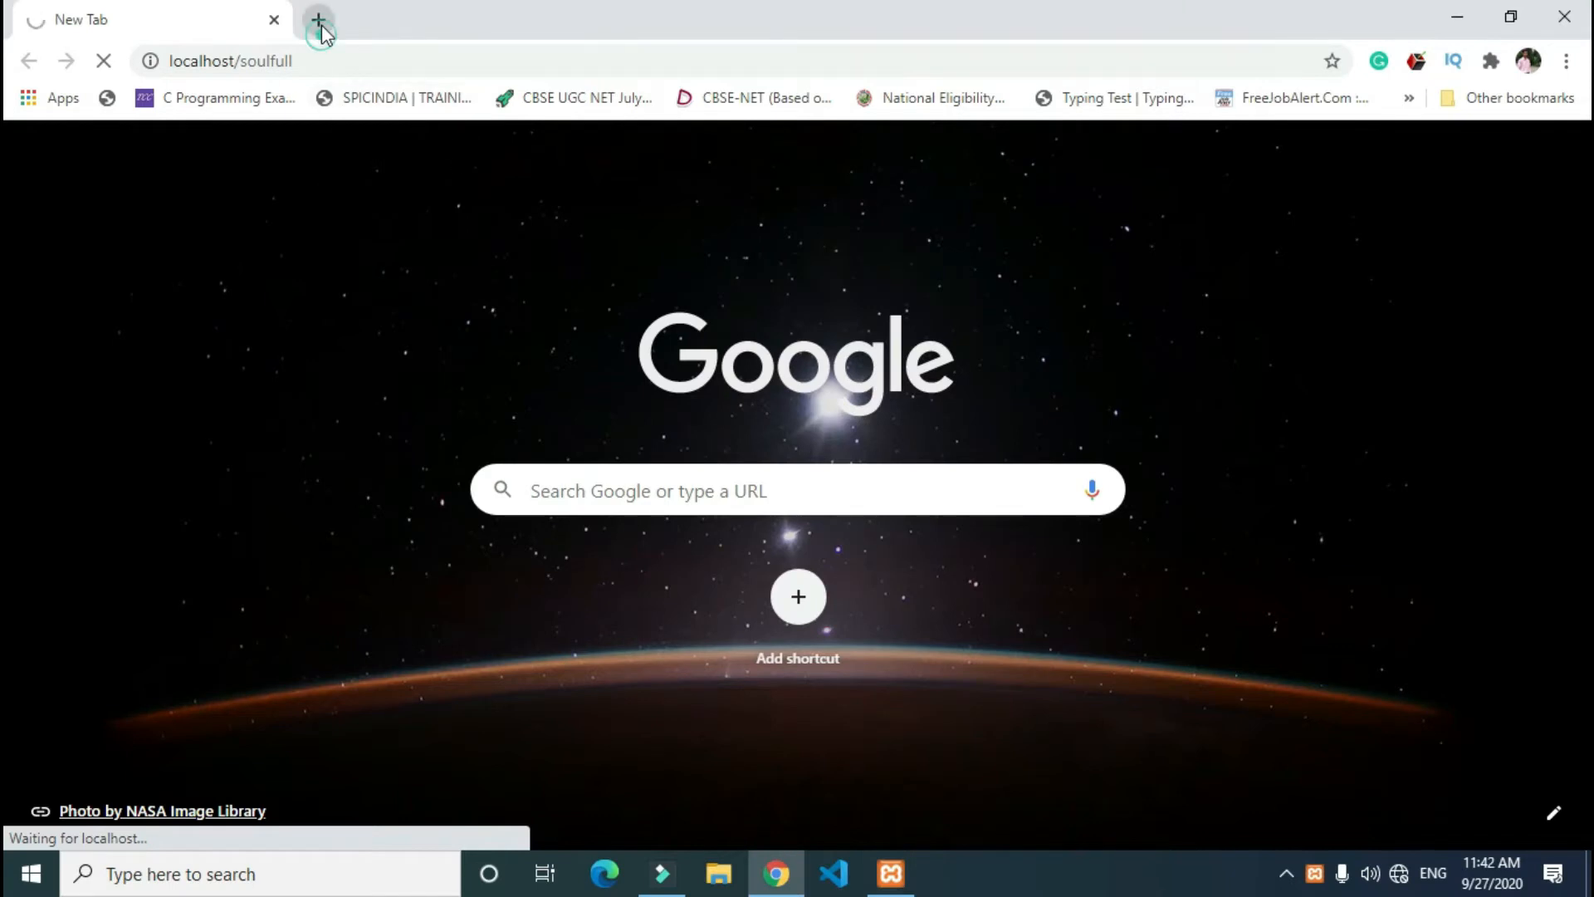
{"action": "type", "text": "l"}
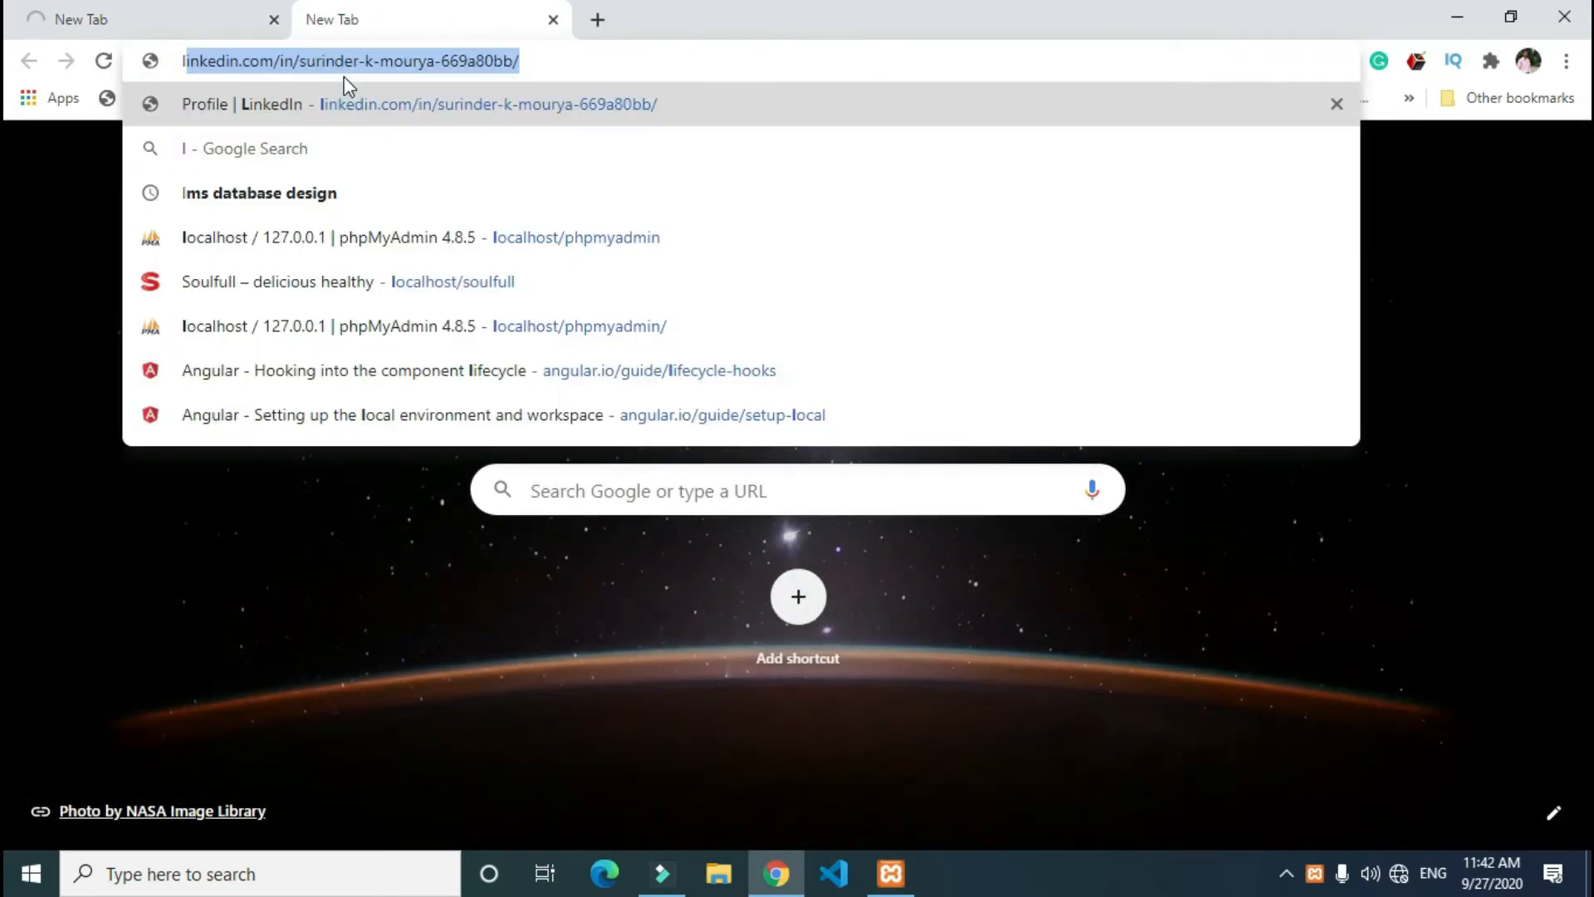
{"action": "type", "text": "ocl"}
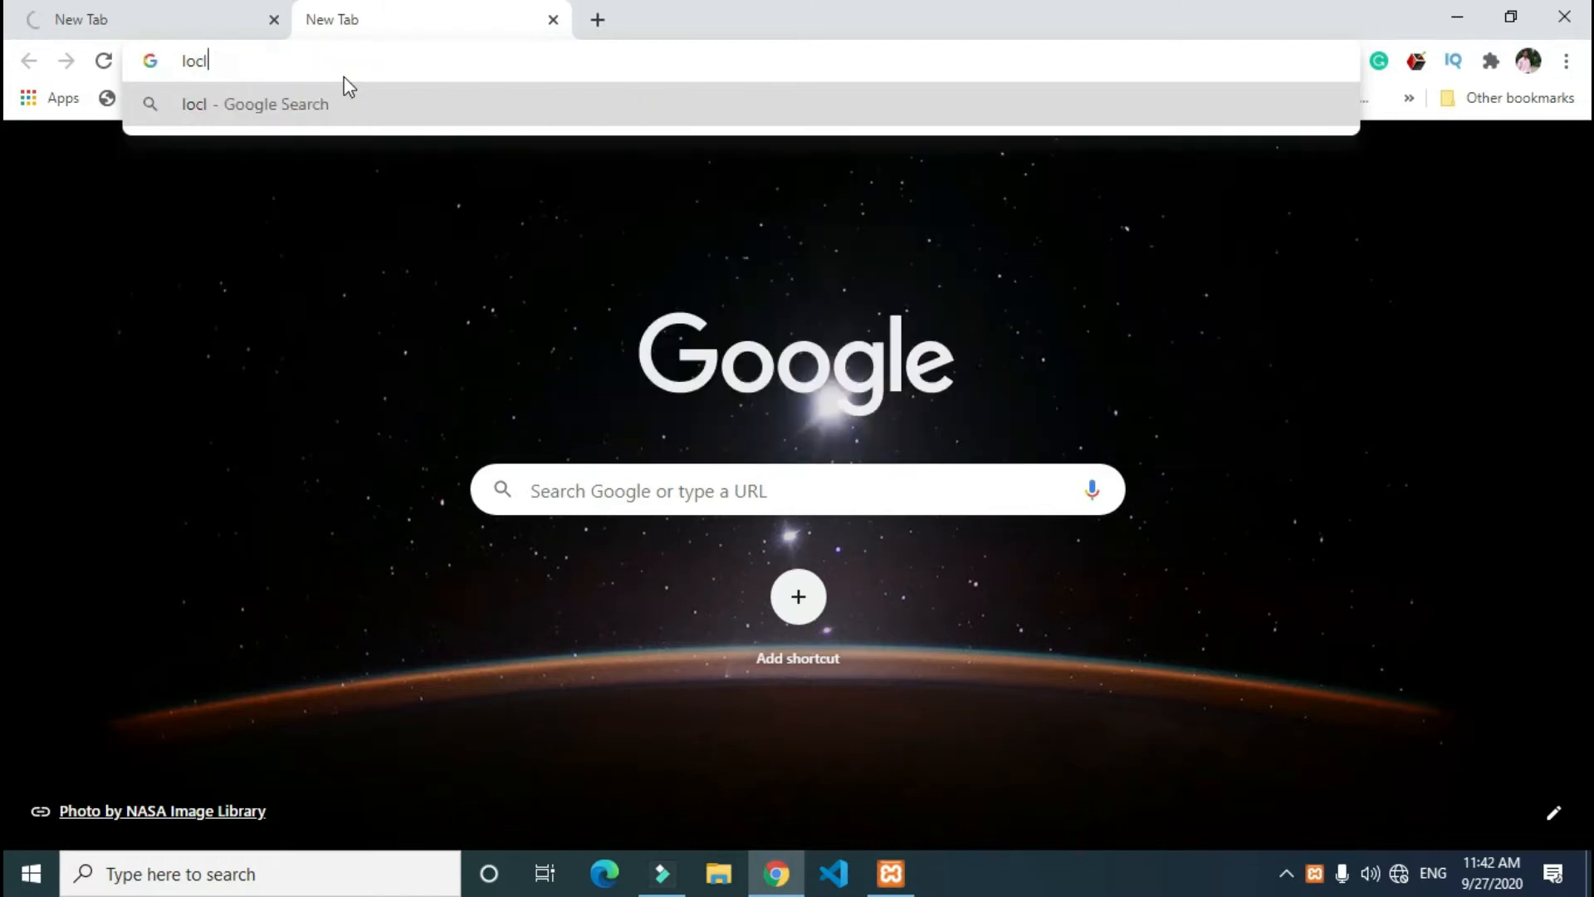
{"action": "key", "text": "BackSpace"}
{"action": "type", "text": "a"}
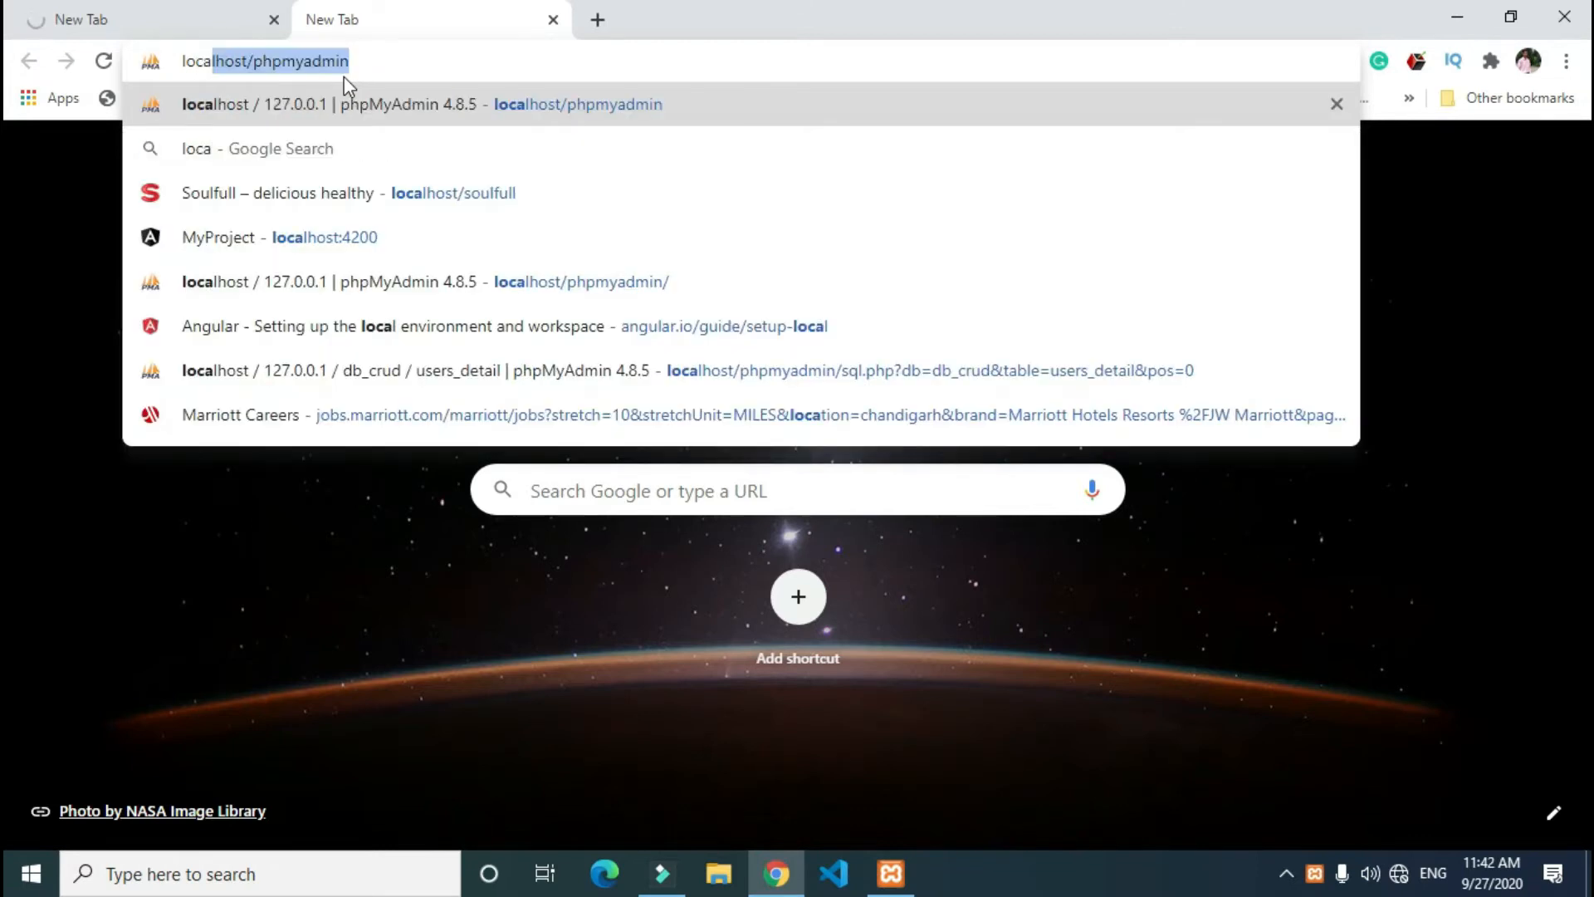
{"action": "key", "text": "Right"}
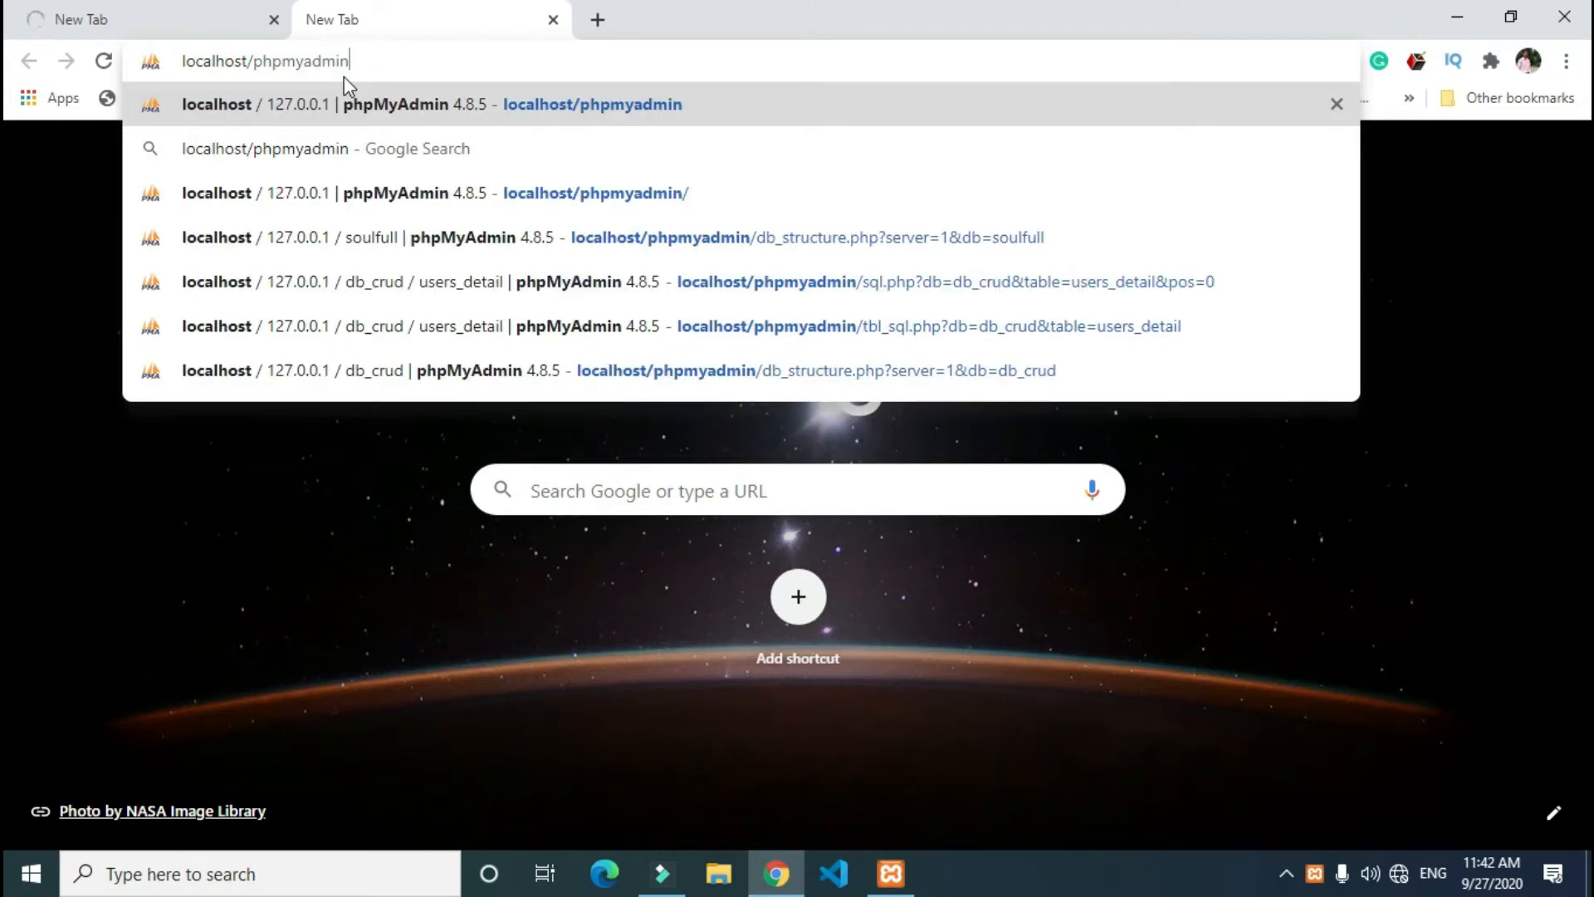
{"action": "left_click", "coordinate": [892, 874]}
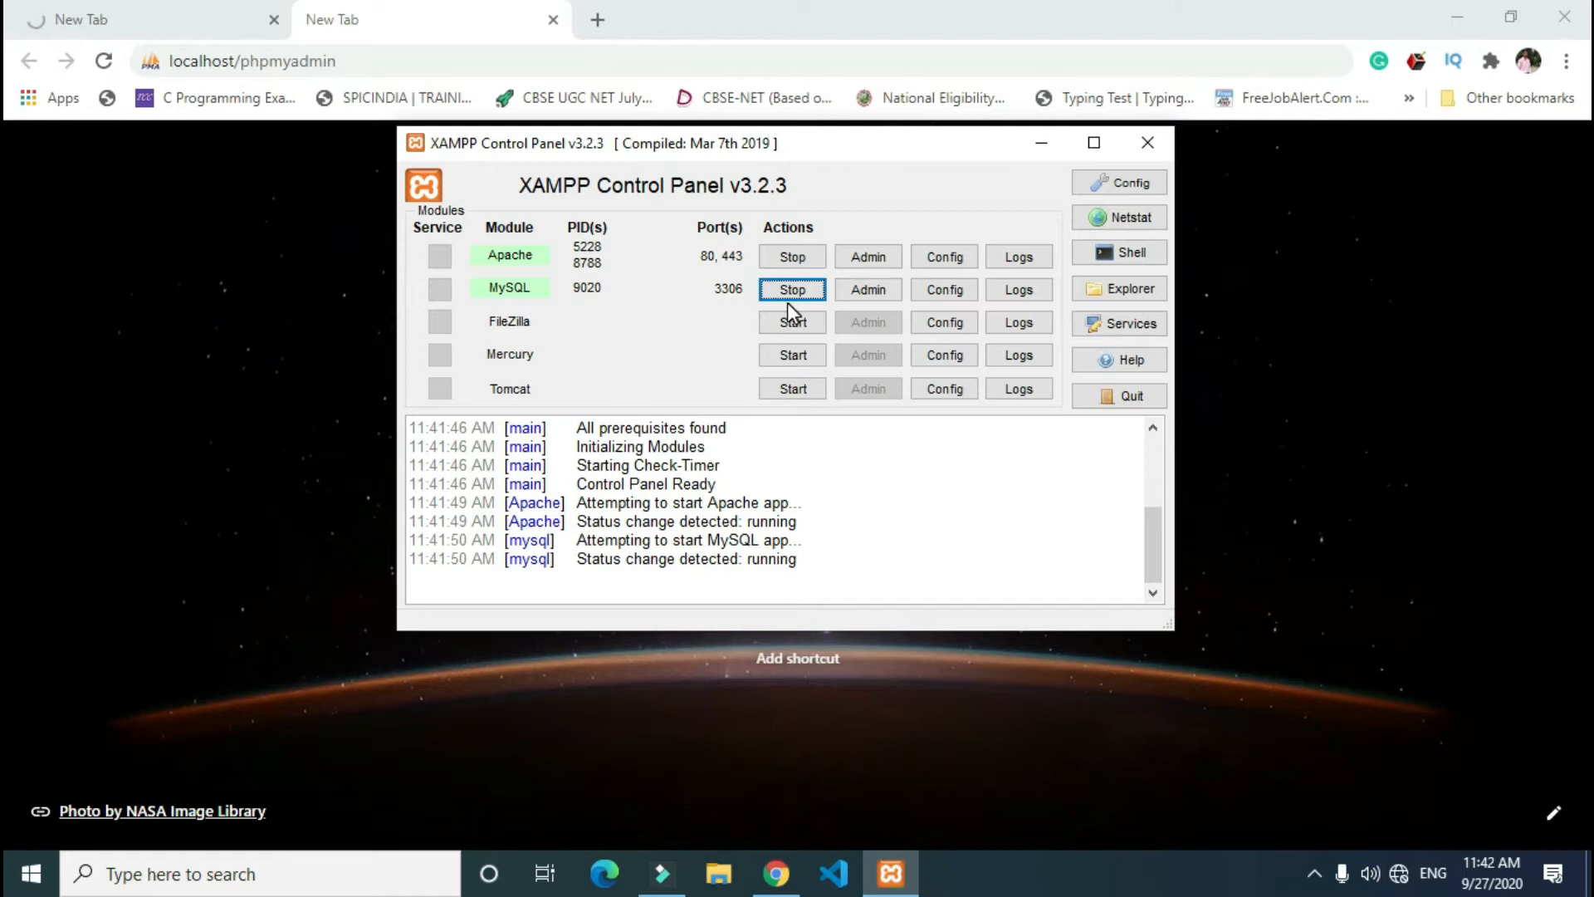
{"action": "left_click", "coordinate": [879, 297]}
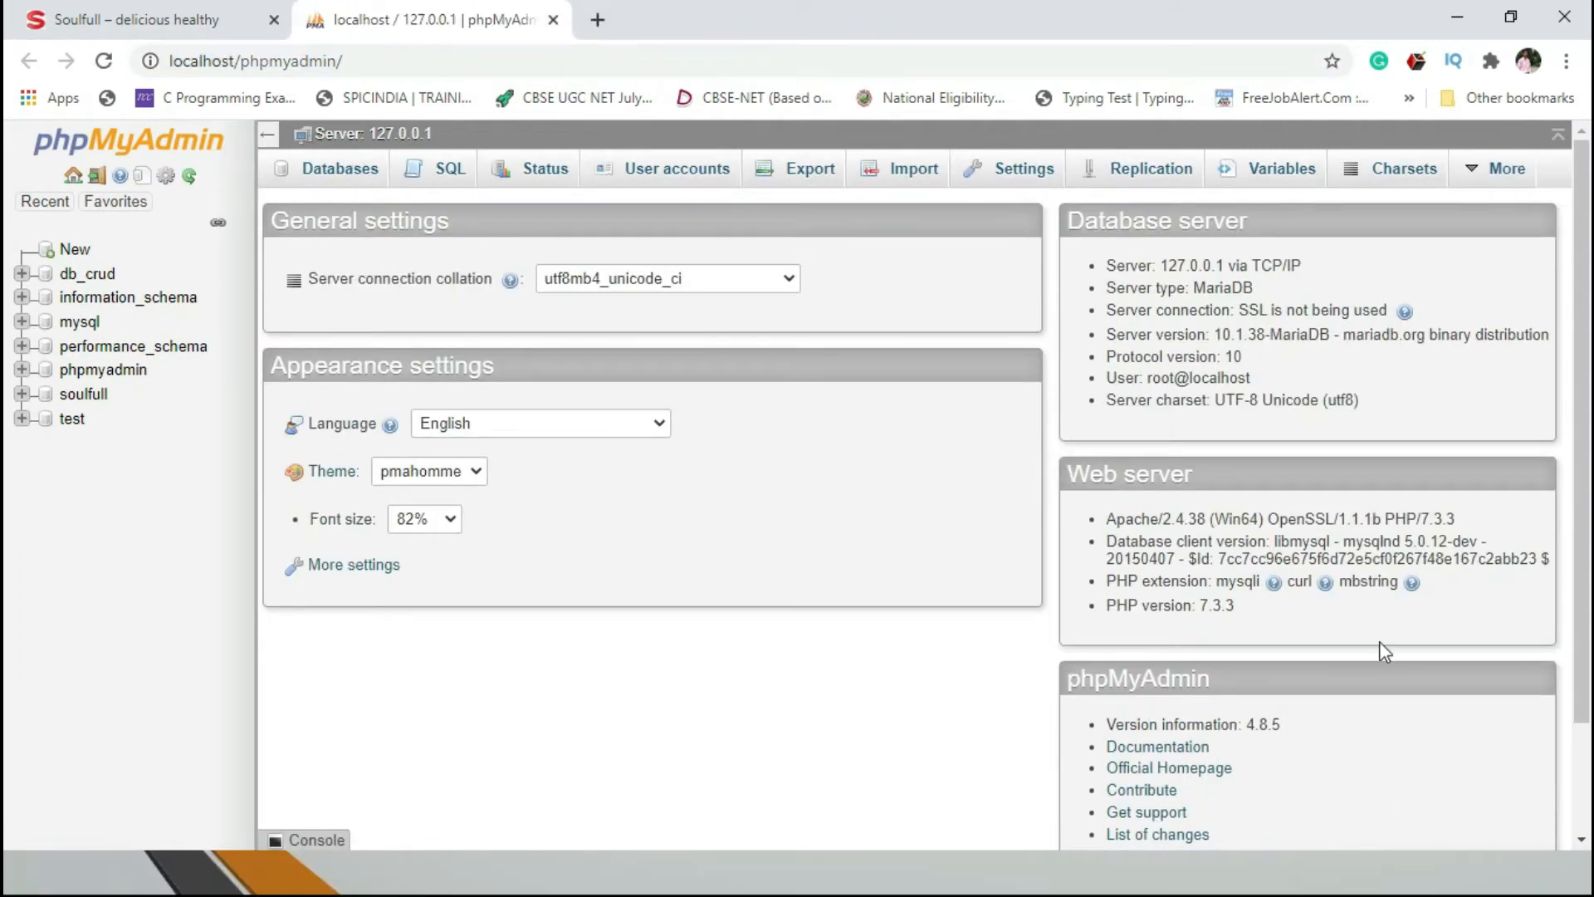
Look through the local Soulfull website's home page, including its product listings and health benefits section.
{"action": "left_click", "coordinate": [230, 24]}
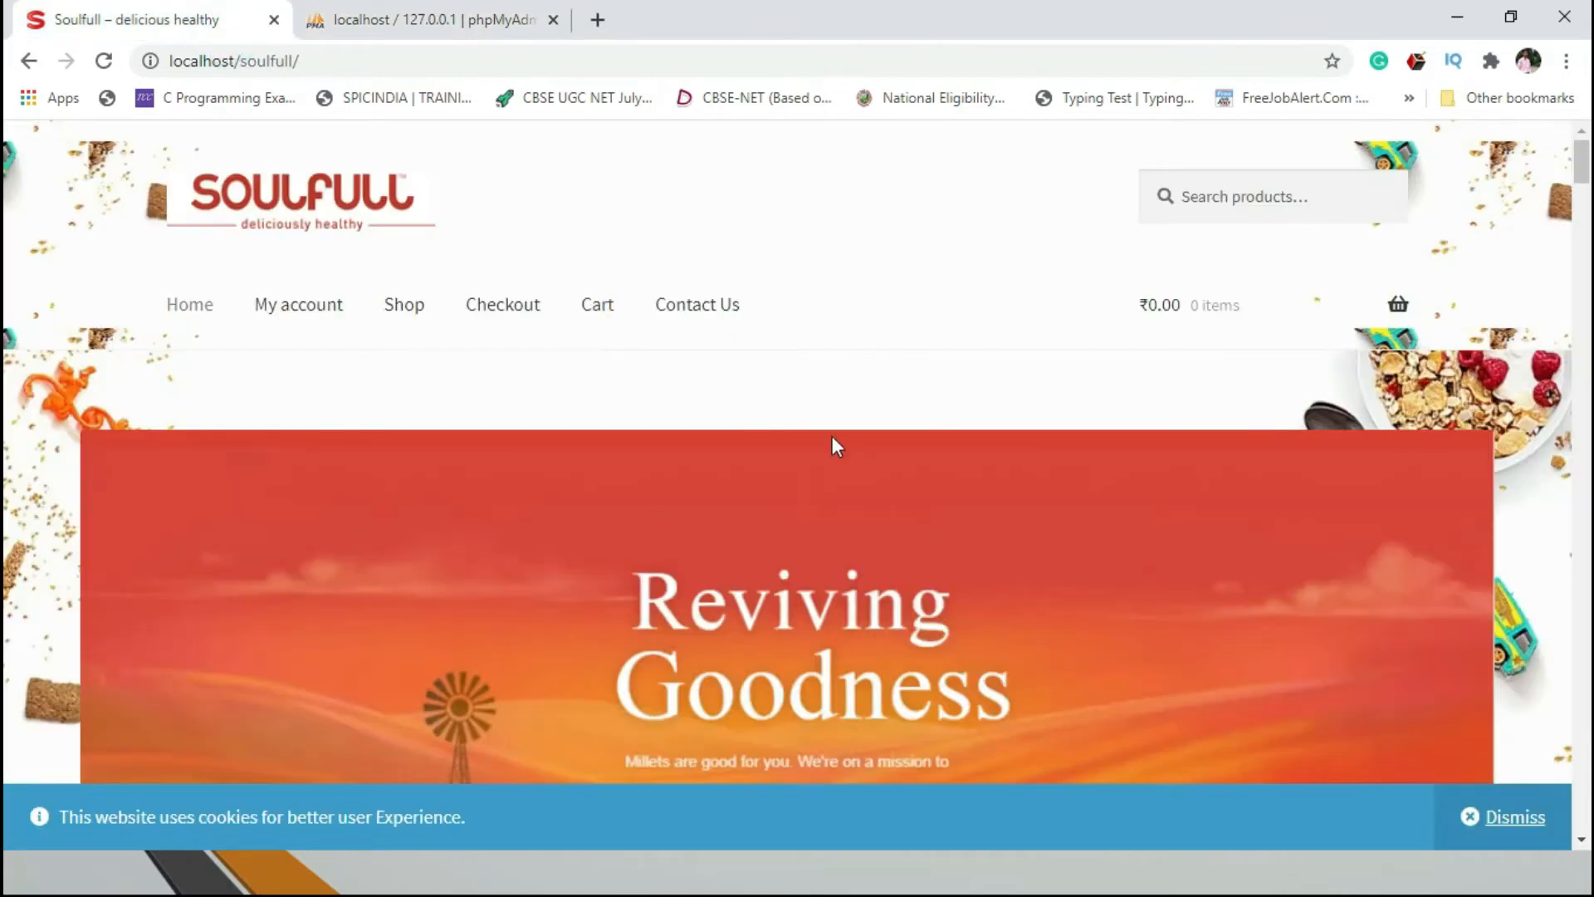
{"action": "scroll", "coordinate": [832, 444], "scroll_direction": "down", "scroll_amount": 20}
{"action": "scroll", "coordinate": [830, 444], "scroll_direction": "down", "scroll_amount": 10}
{"action": "scroll", "coordinate": [830, 444], "scroll_direction": "up", "scroll_amount": 8}
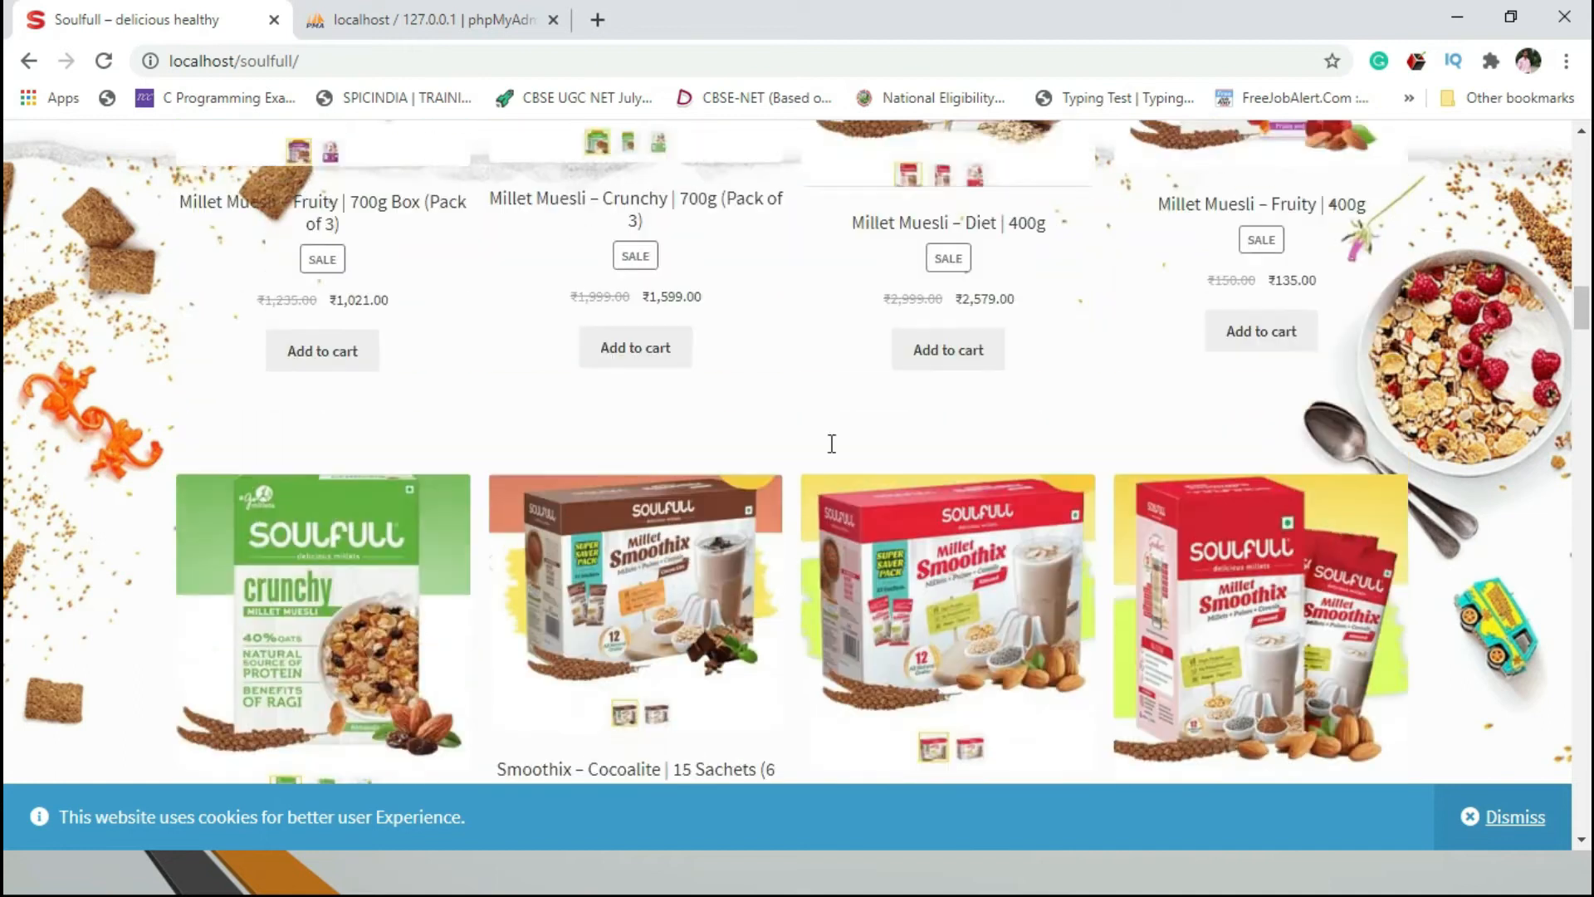
{"action": "scroll", "coordinate": [831, 444], "scroll_direction": "up", "scroll_amount": 5}
{"action": "scroll", "coordinate": [626, 478], "scroll_direction": "up", "scroll_amount": 8}
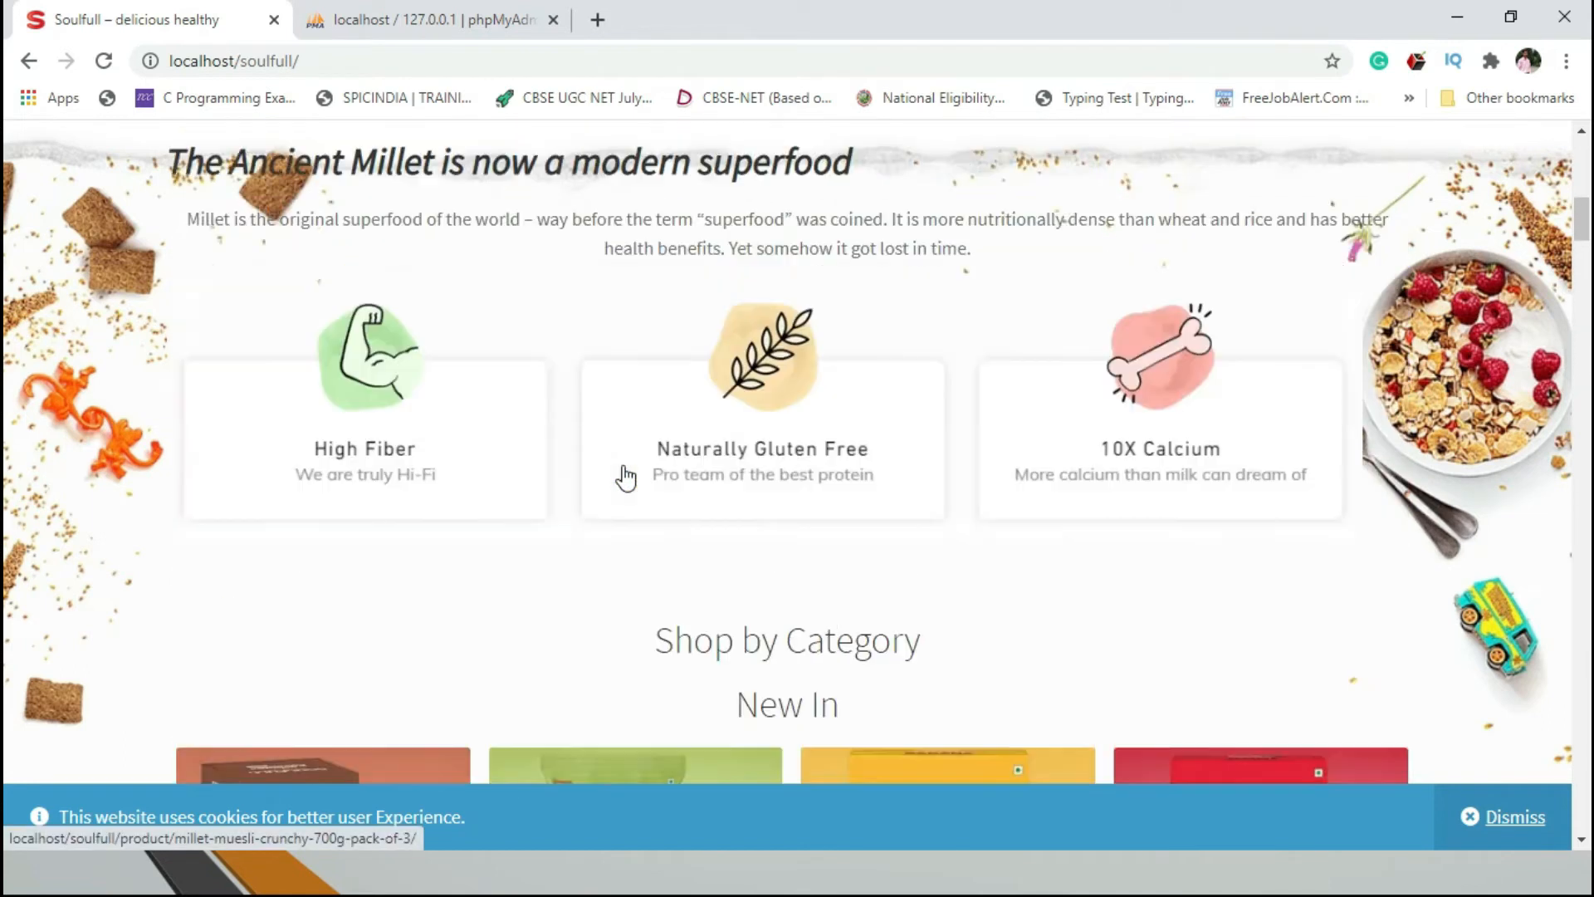
{"action": "scroll", "coordinate": [626, 477], "scroll_direction": "up", "scroll_amount": 5}
Return to phpMyAdmin and open the soulfull database from the list of databases.
{"action": "left_click", "coordinate": [459, 18]}
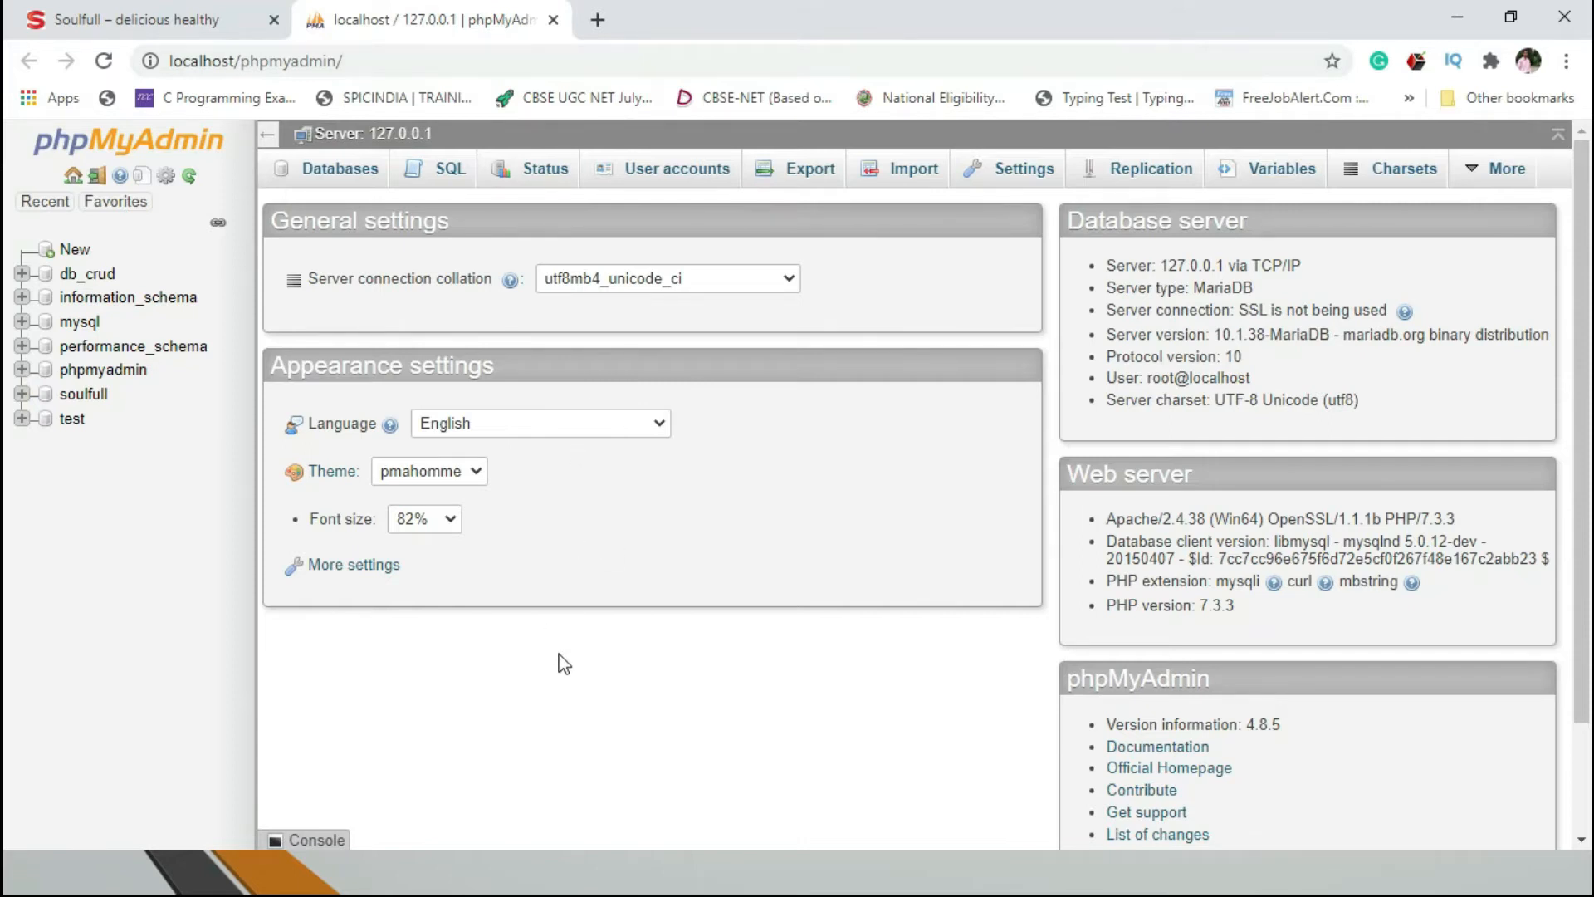
{"action": "key", "text": "alt+Tab"}
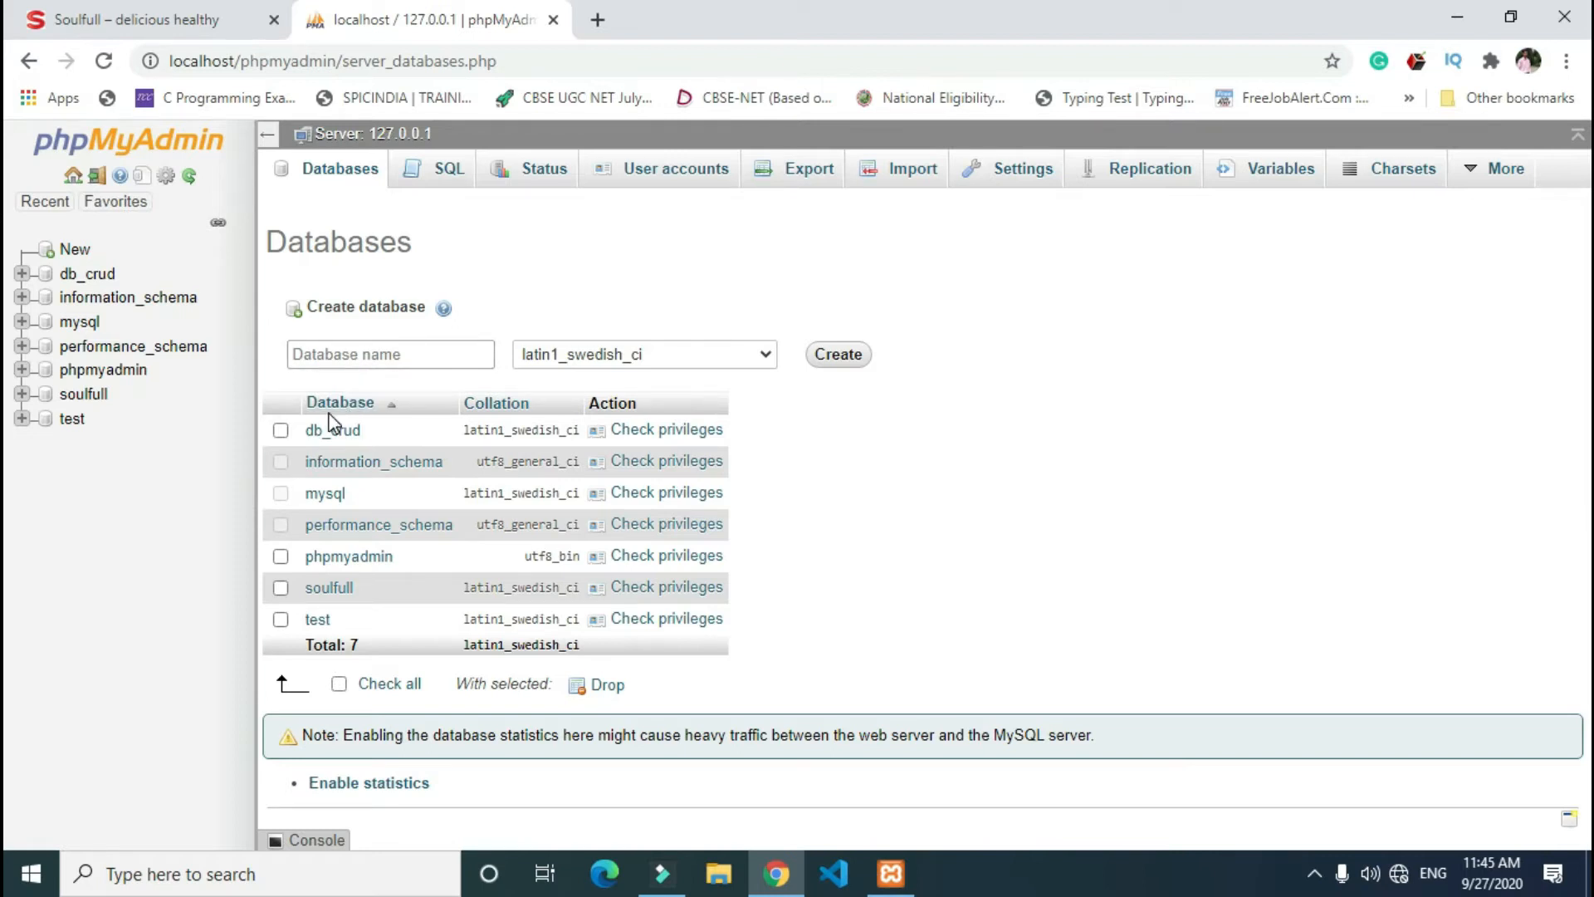
{"action": "left_click", "coordinate": [334, 591]}
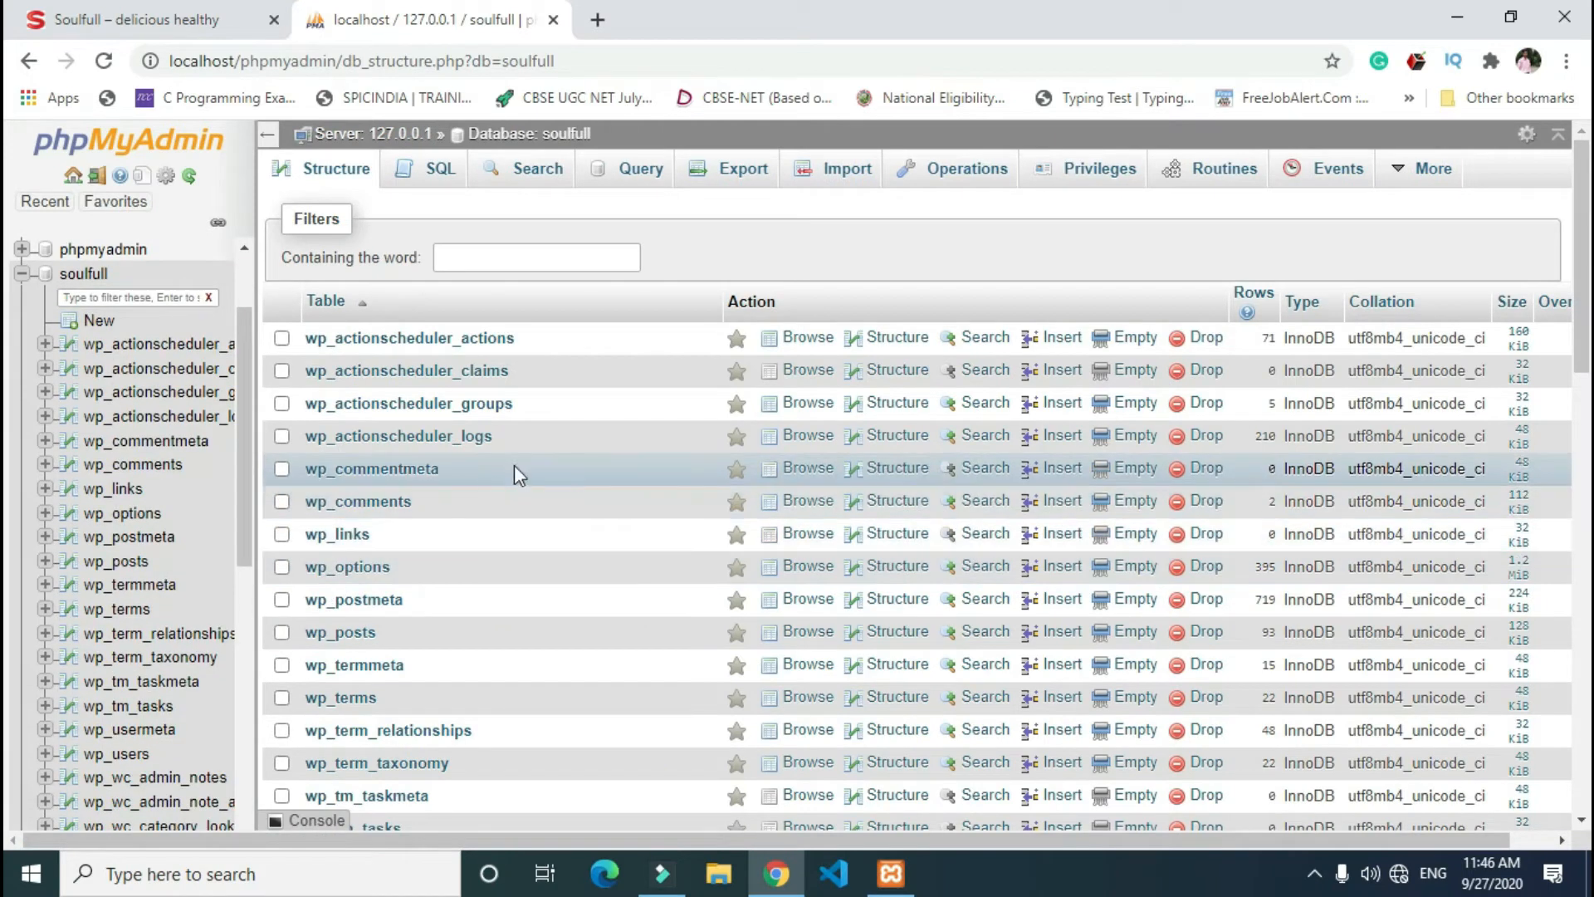
Examine the full list of tables in the soulfull database, including the table total at its end.
{"action": "scroll", "coordinate": [530, 460], "scroll_direction": "down", "scroll_amount": 7}
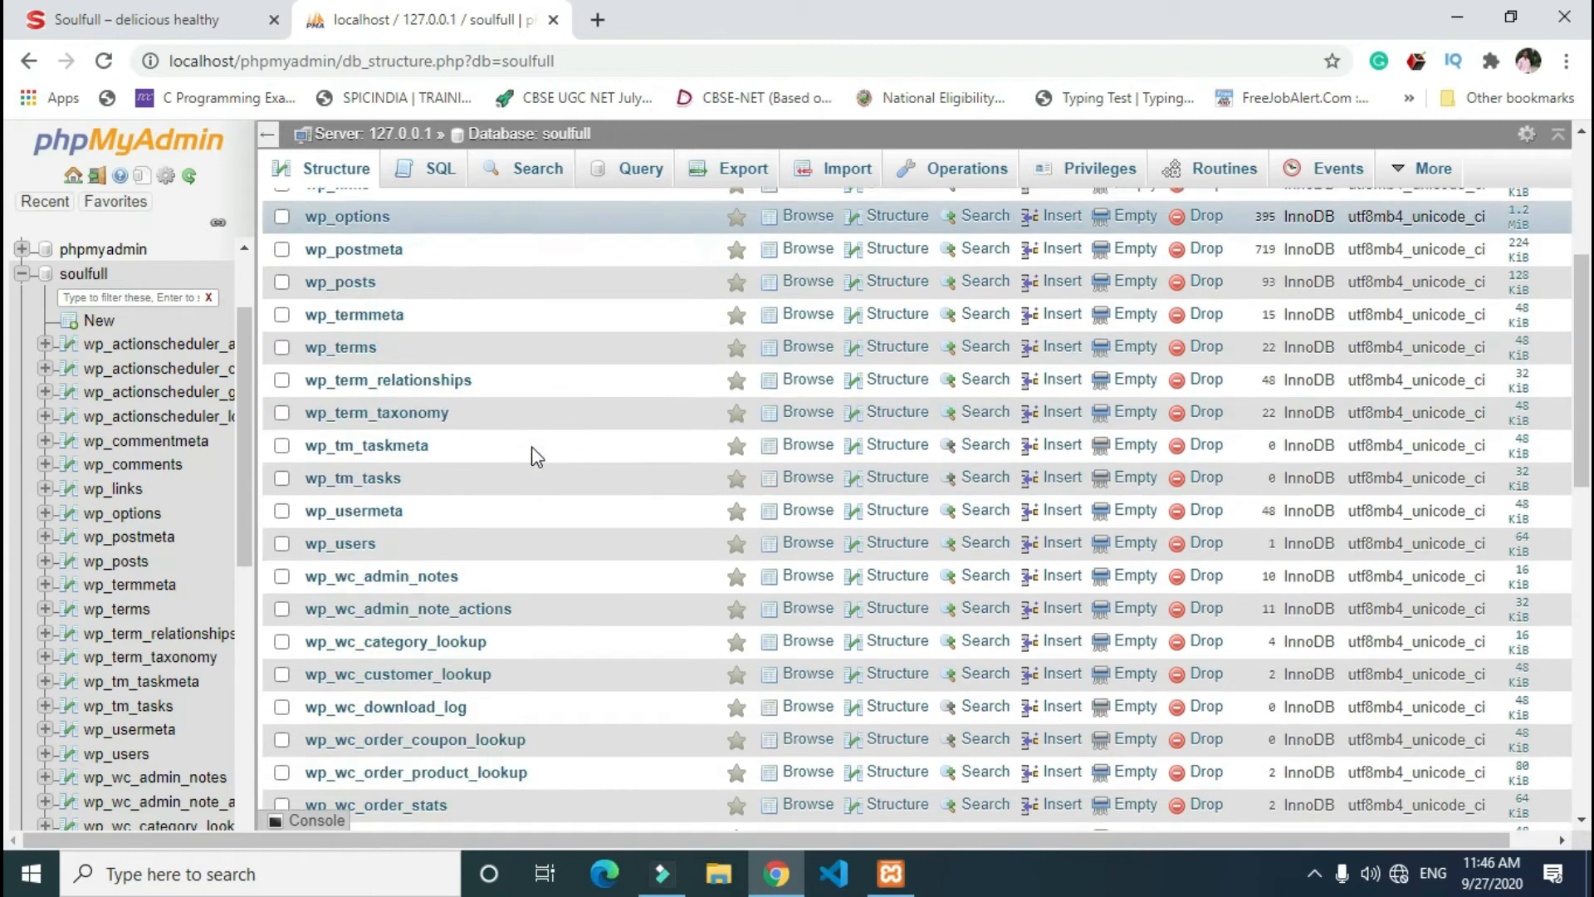
{"action": "scroll", "coordinate": [536, 457], "scroll_direction": "down", "scroll_amount": 9}
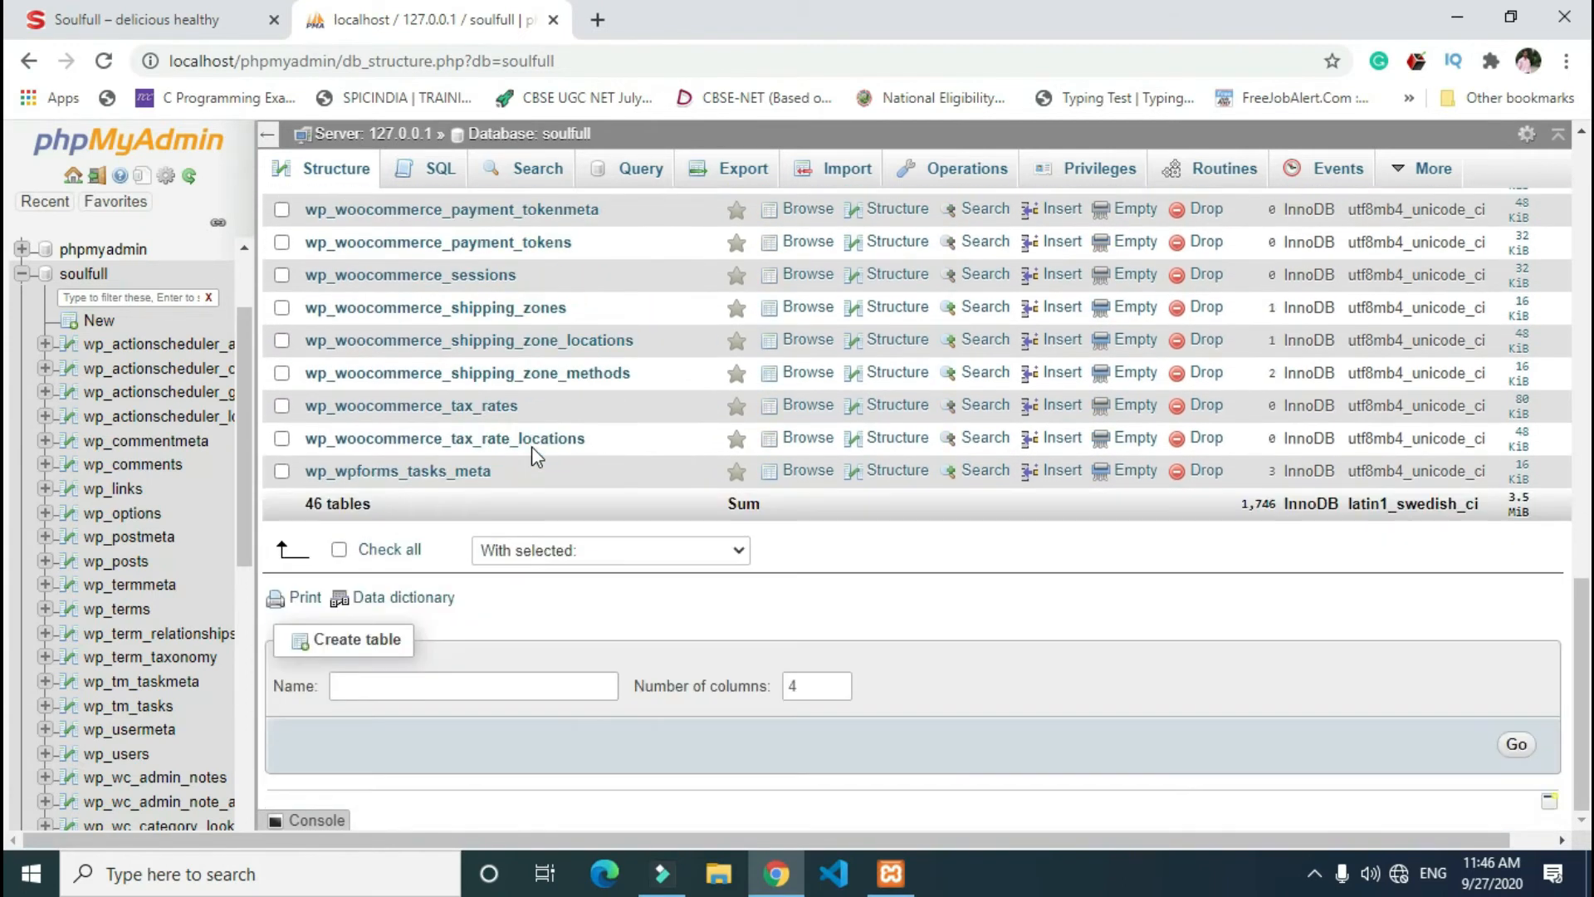
{"action": "scroll", "coordinate": [532, 465], "scroll_direction": "up", "scroll_amount": 4}
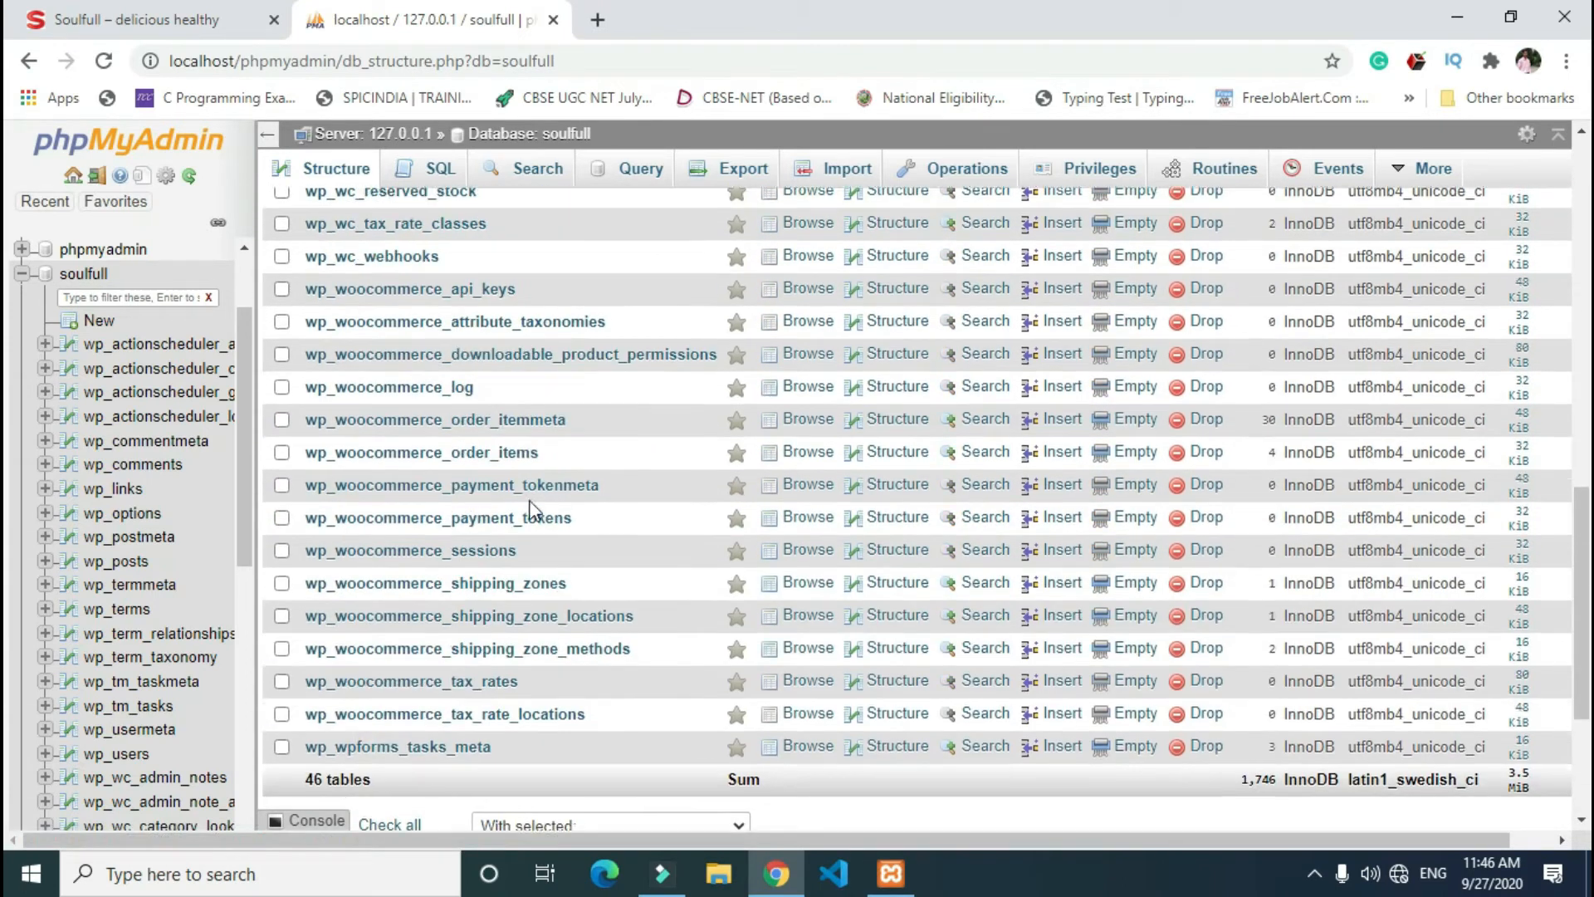
{"action": "scroll", "coordinate": [526, 502], "scroll_direction": "up", "scroll_amount": 8}
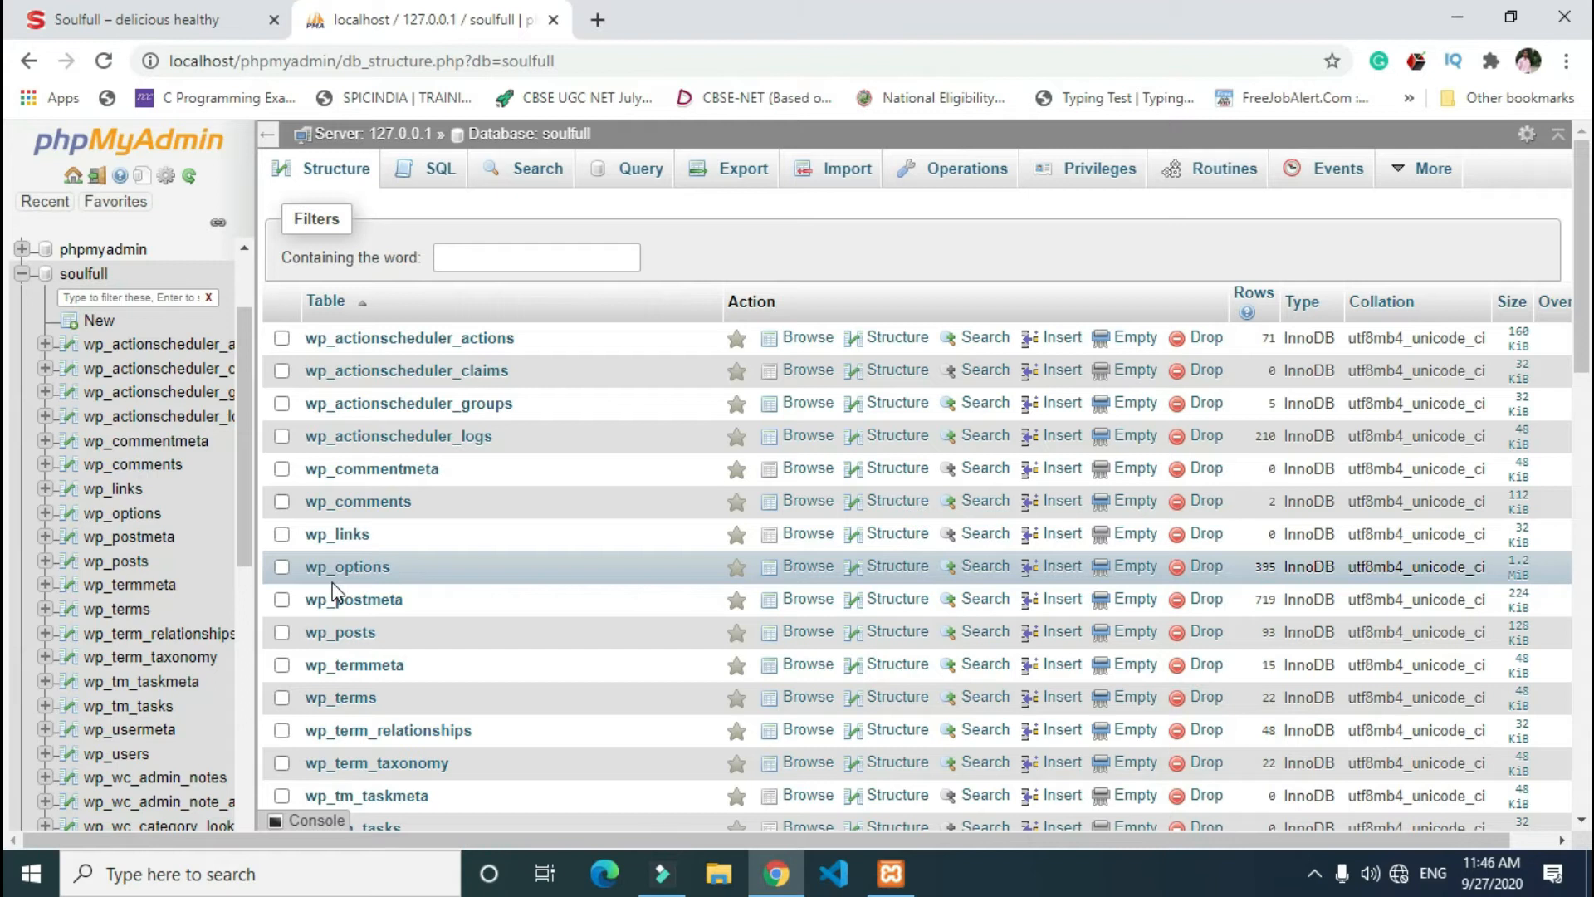
{"action": "scroll", "coordinate": [530, 462], "scroll_direction": "down", "scroll_amount": 7}
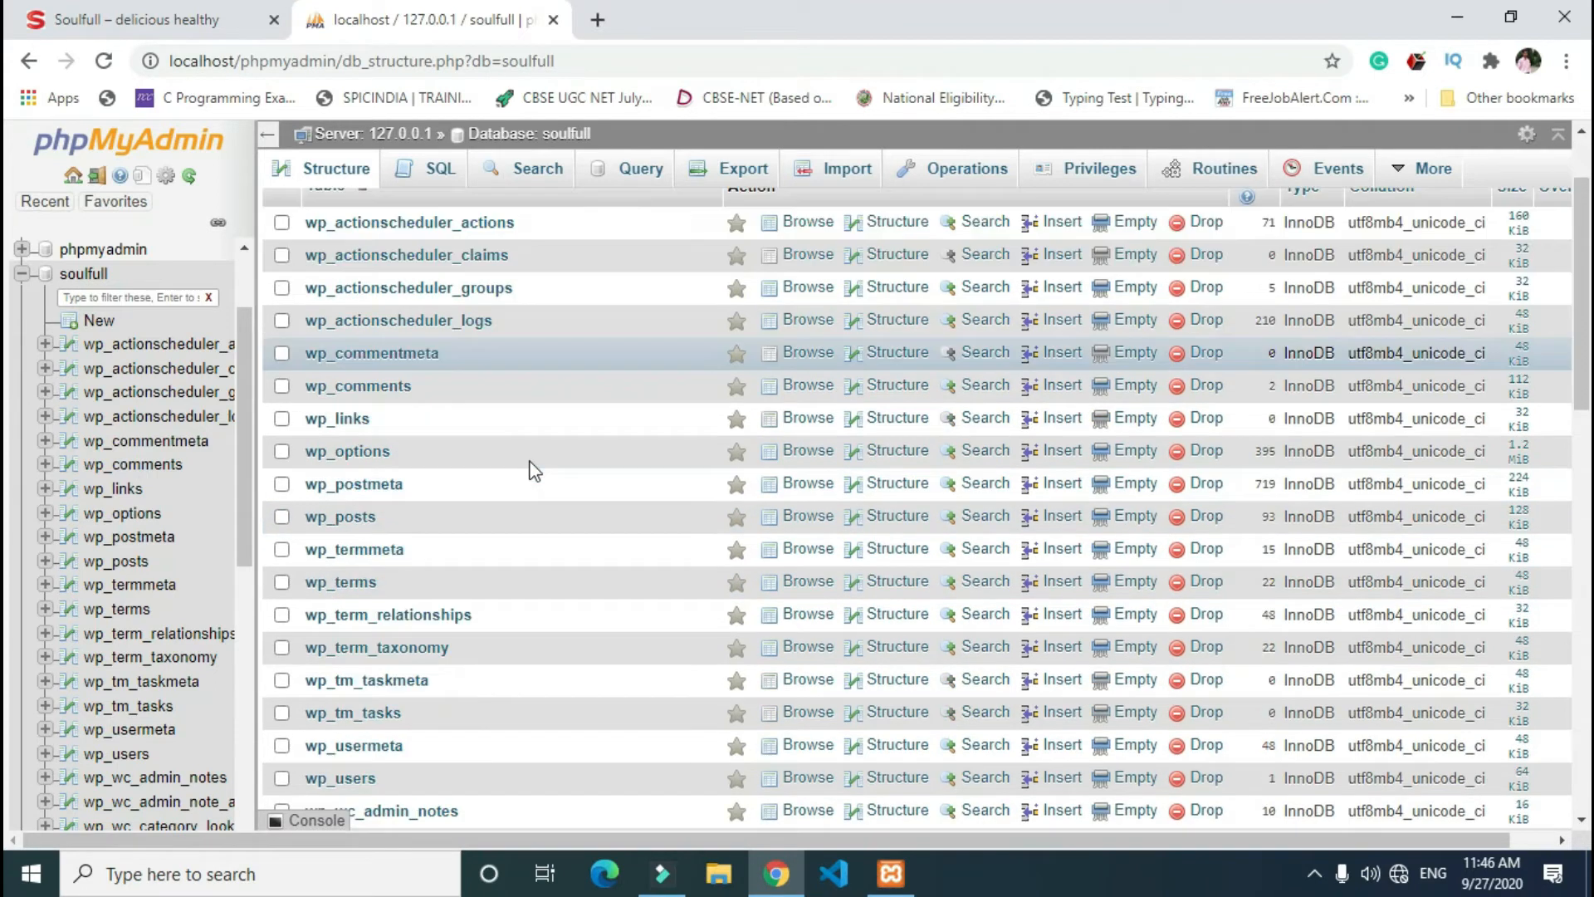
{"action": "scroll", "coordinate": [531, 449], "scroll_direction": "down", "scroll_amount": 9}
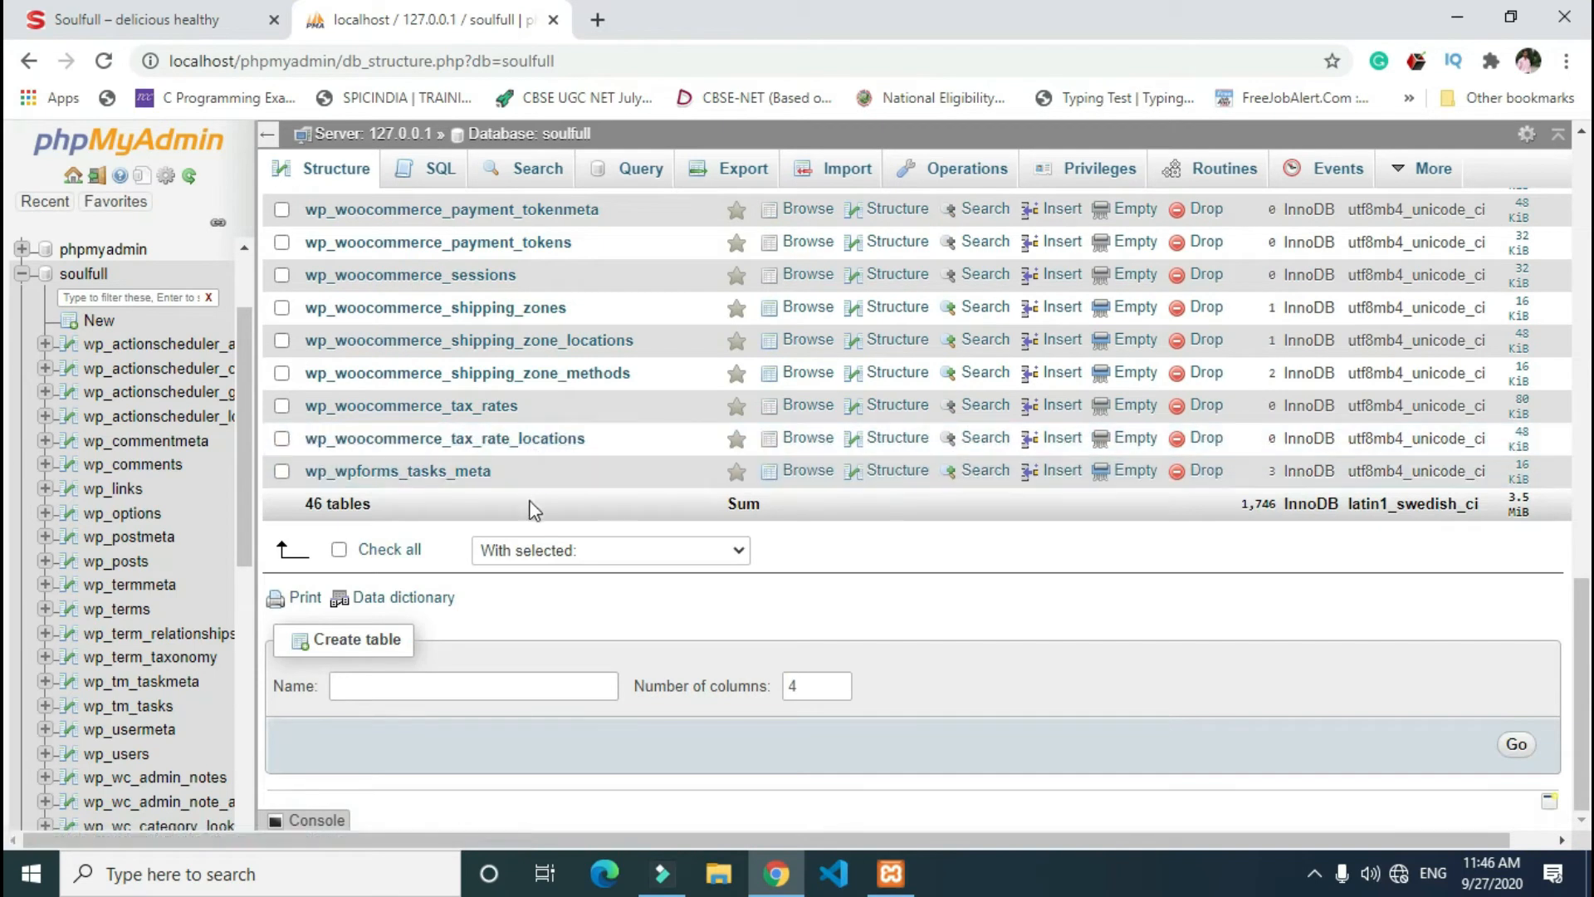
{"action": "scroll", "coordinate": [531, 490], "scroll_direction": "up", "scroll_amount": 4}
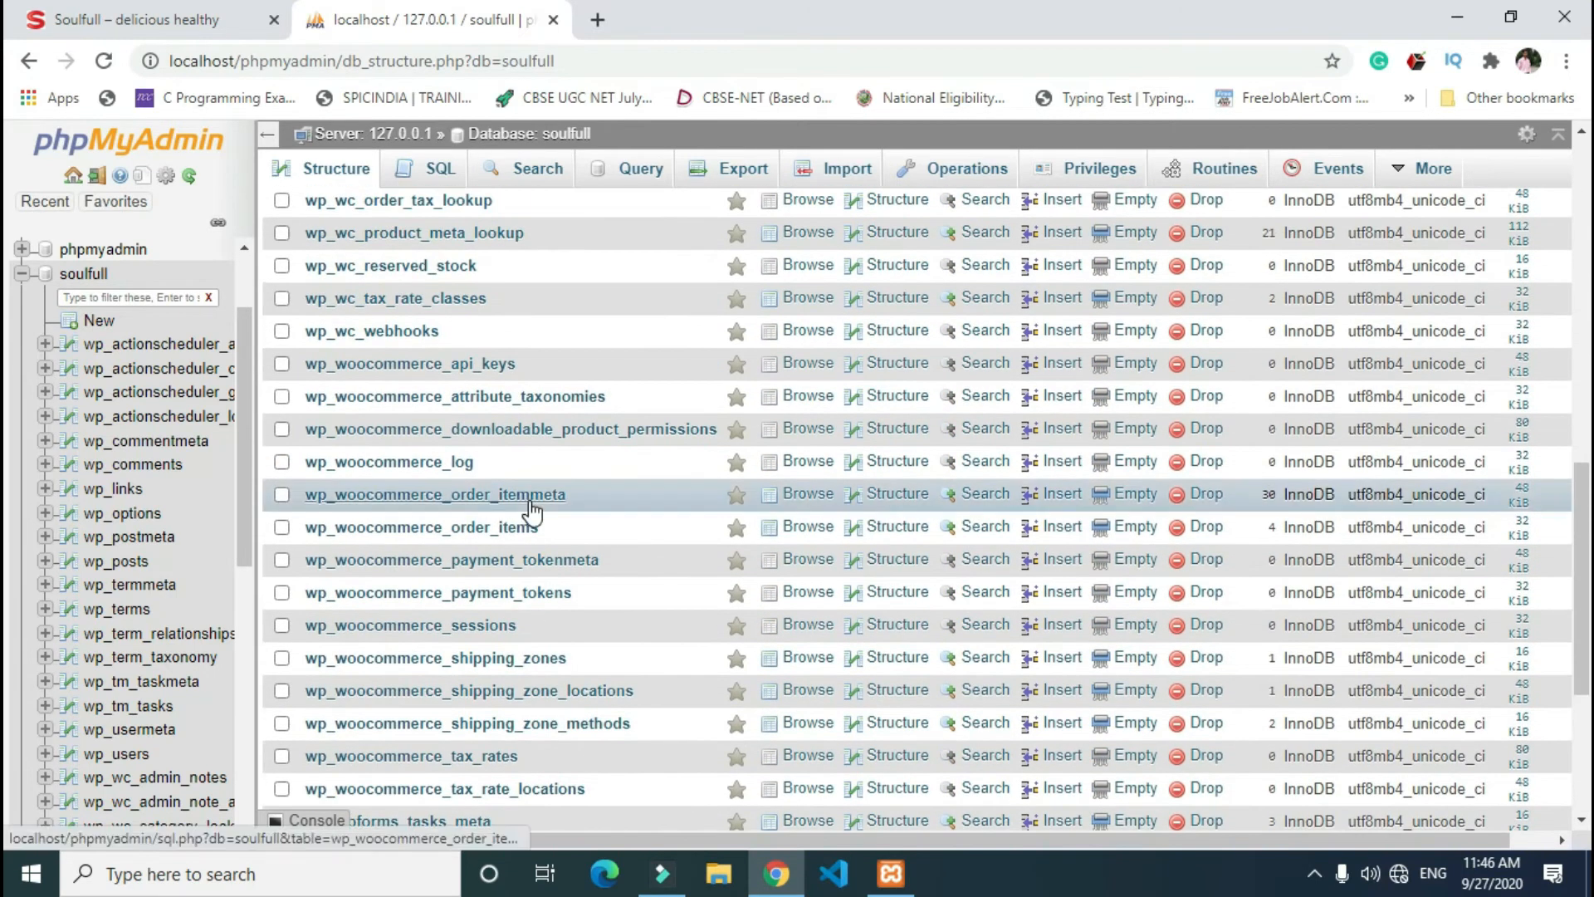
{"action": "scroll", "coordinate": [531, 509], "scroll_direction": "up", "scroll_amount": 10}
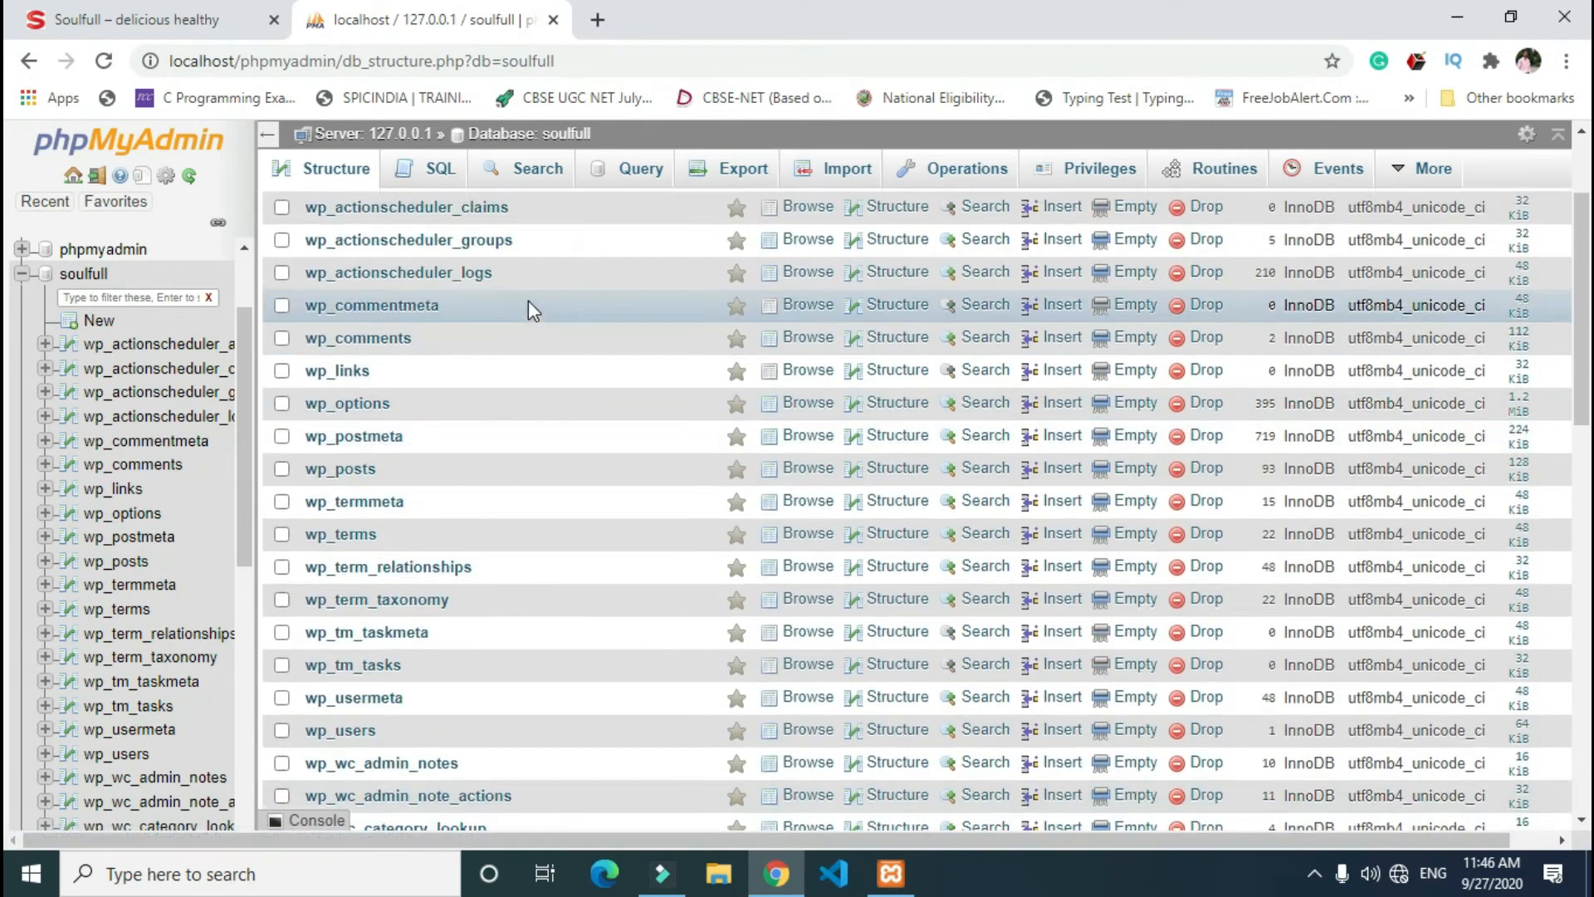
{"action": "scroll", "coordinate": [528, 300], "scroll_direction": "up", "scroll_amount": 2}
{"action": "scroll", "coordinate": [523, 480], "scroll_direction": "down", "scroll_amount": 7}
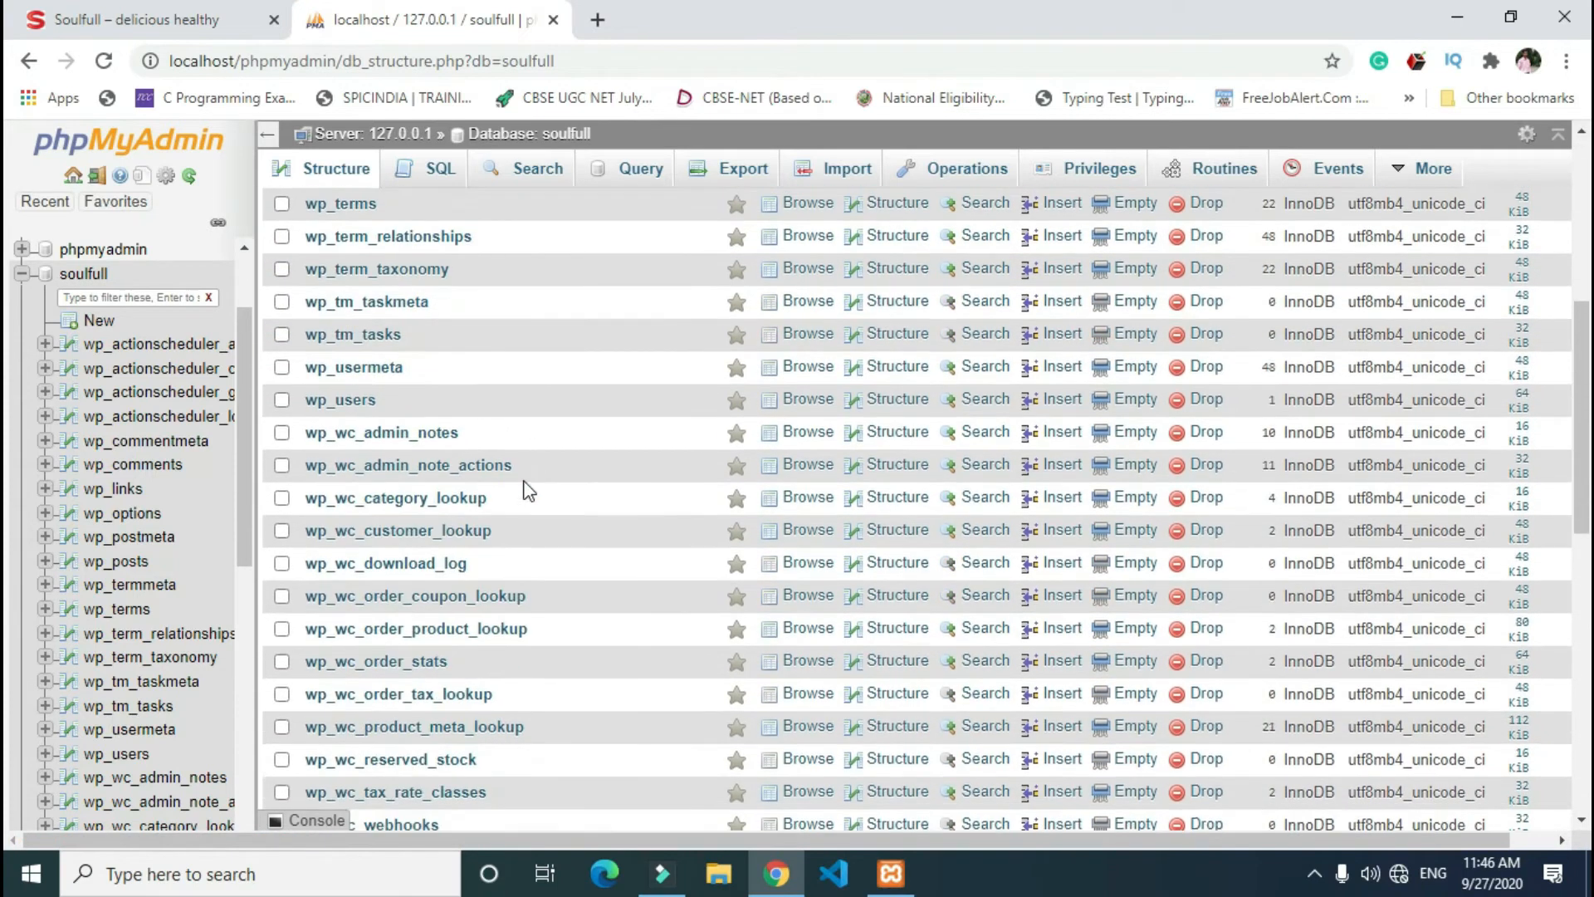
{"action": "scroll", "coordinate": [523, 490], "scroll_direction": "down", "scroll_amount": 8}
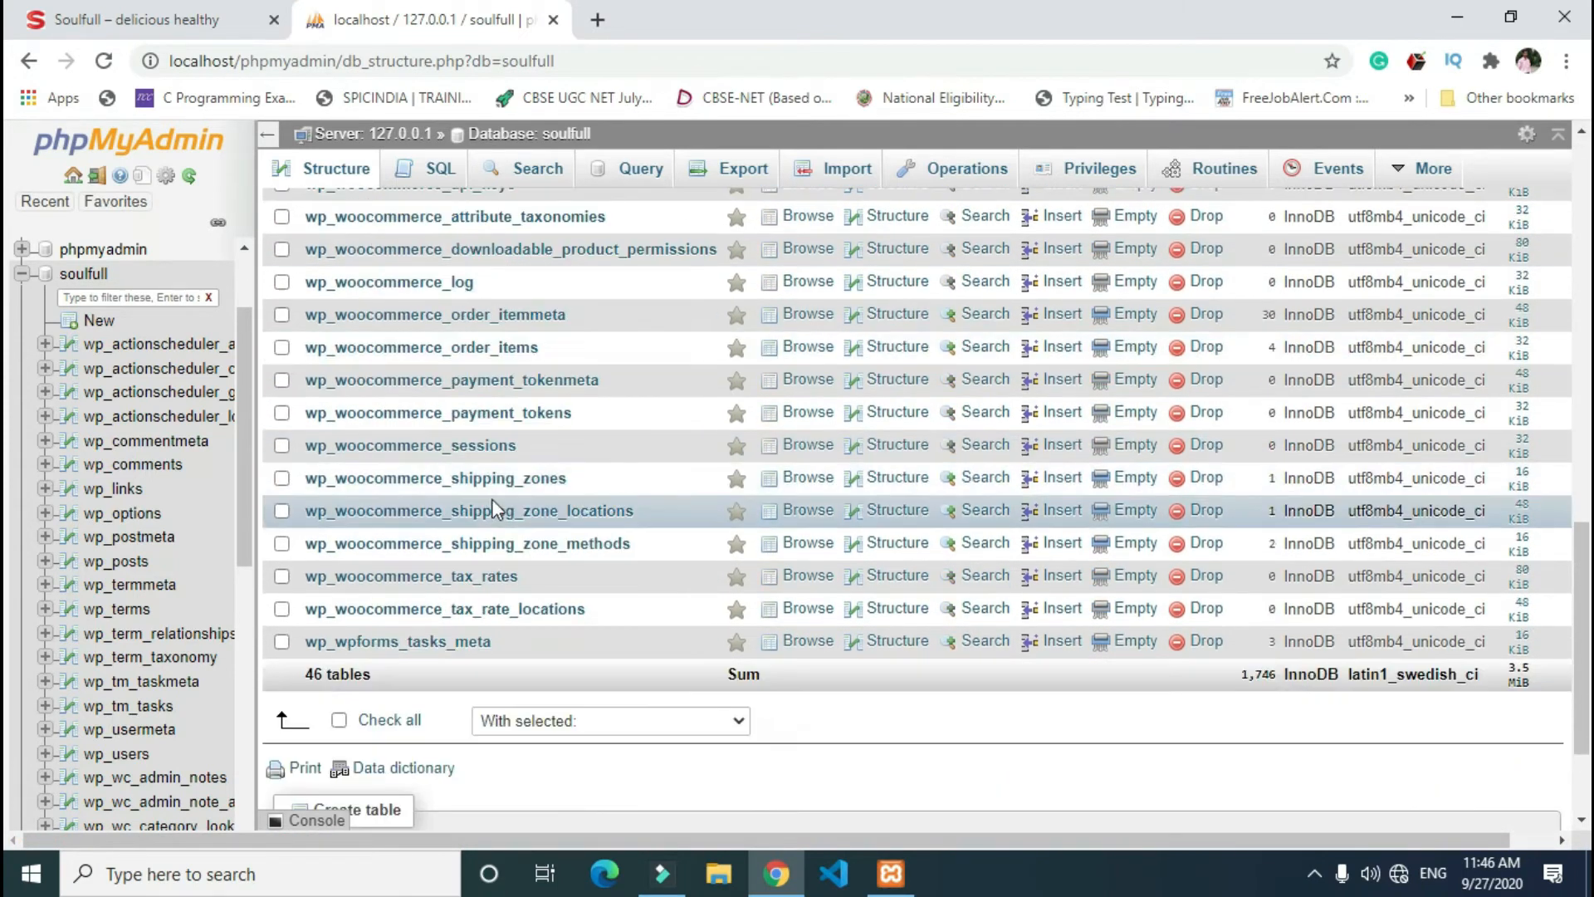
{"action": "scroll", "coordinate": [494, 507], "scroll_direction": "down", "scroll_amount": 3}
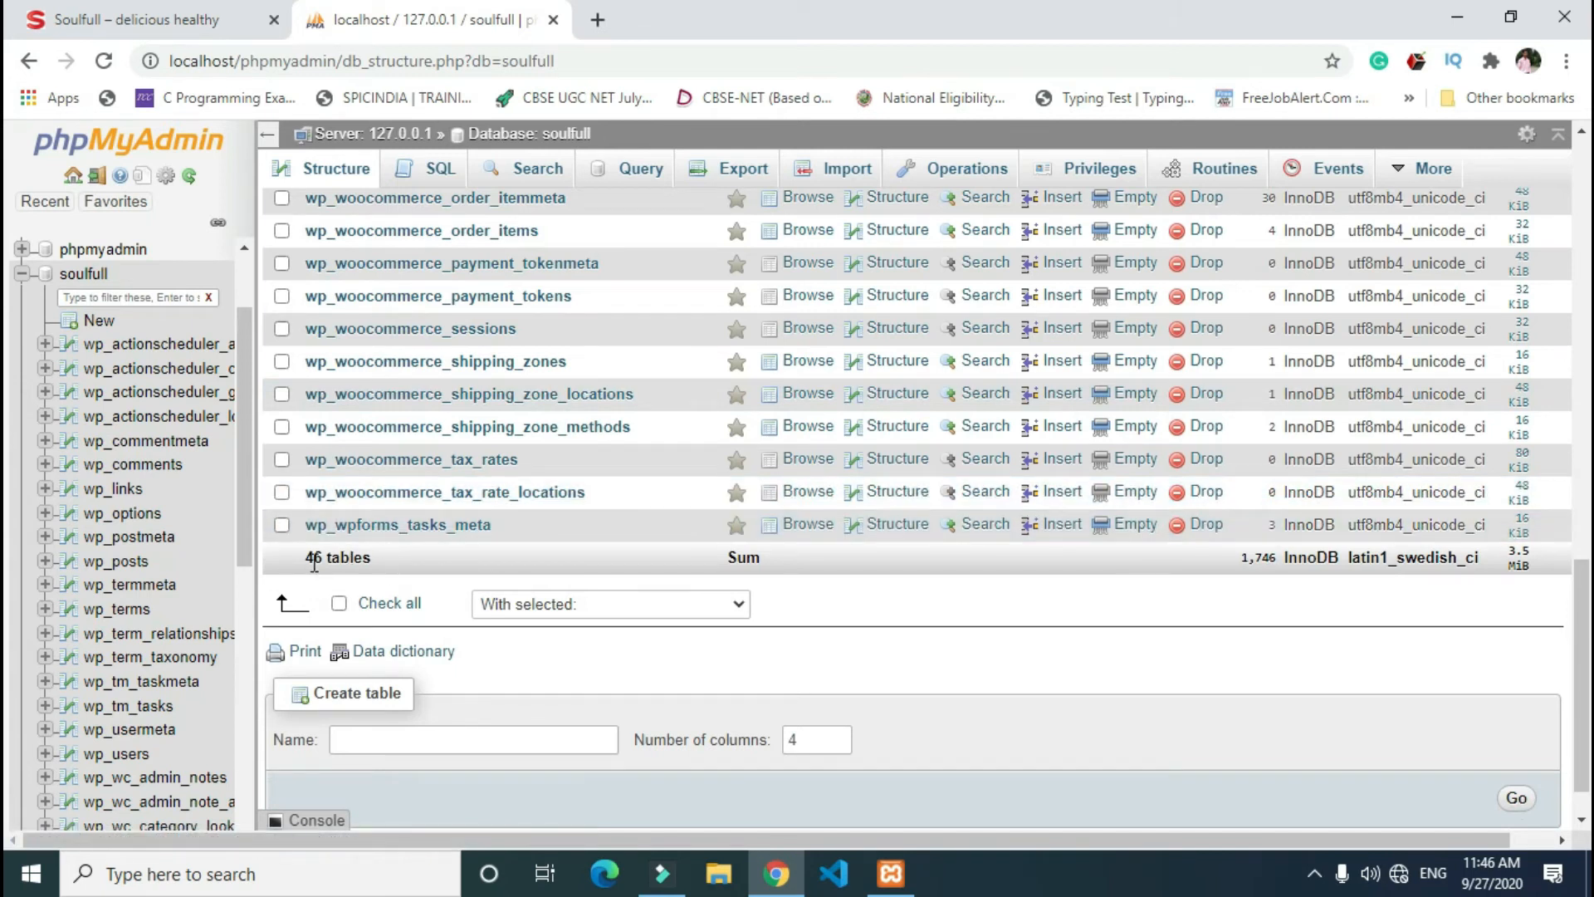
{"action": "left_click_drag", "start_coordinate": [312, 558], "coordinate": [382, 575]}
{"action": "left_click", "coordinate": [474, 561]}
{"action": "scroll", "coordinate": [556, 570], "scroll_direction": "up", "scroll_amount": 10}
{"action": "scroll", "coordinate": [557, 565], "scroll_direction": "up", "scroll_amount": 3}
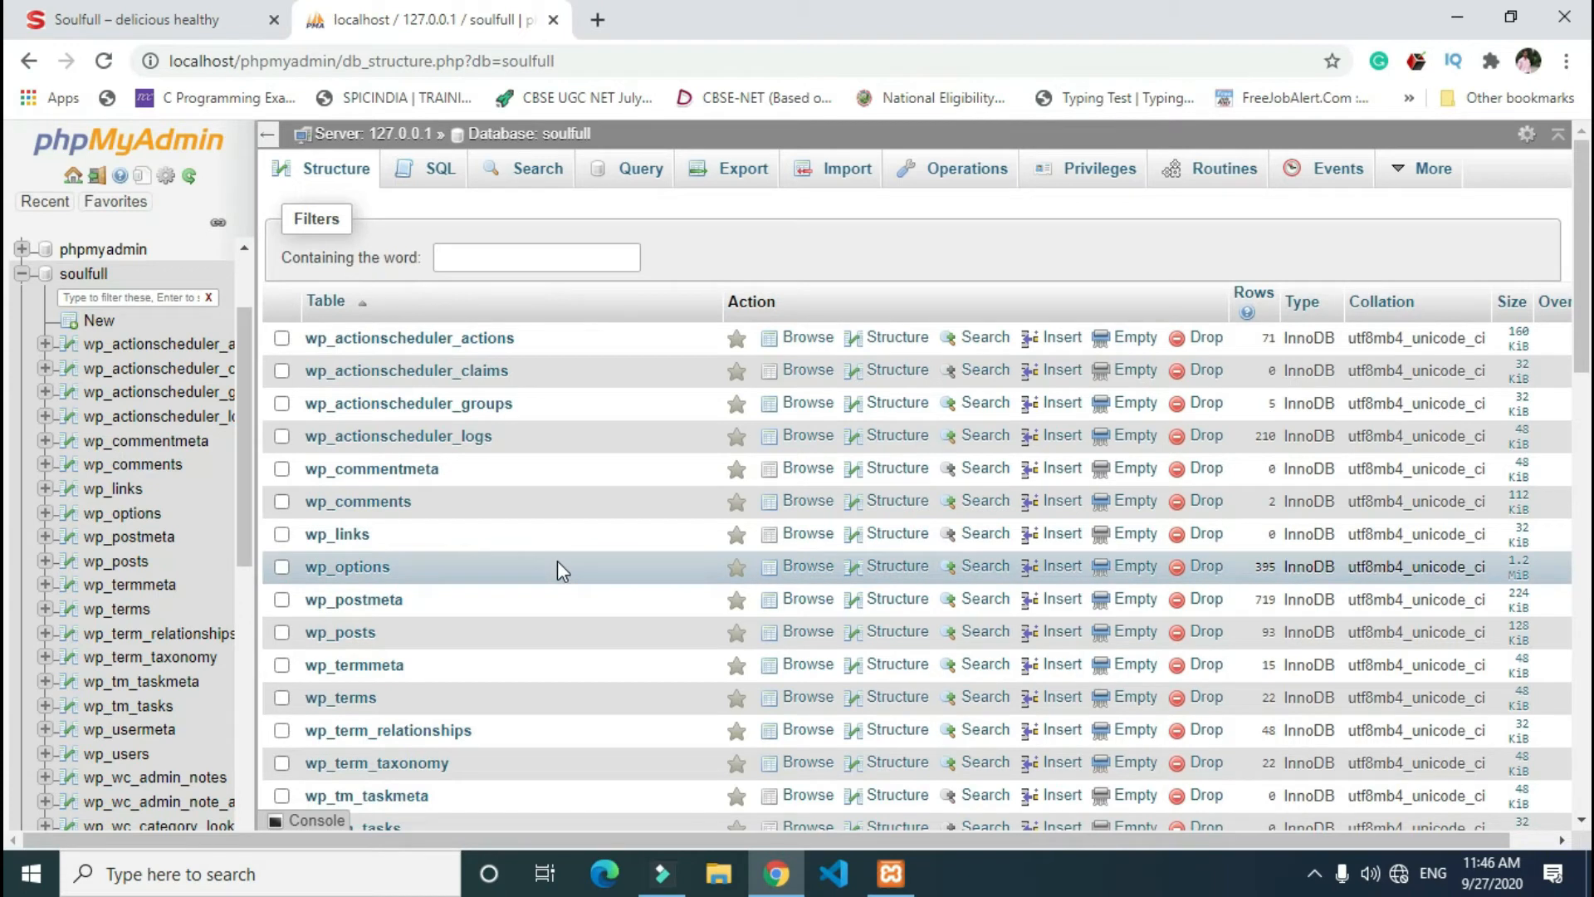
Export the soulfull database with the Quick method in SQL format and save it as soulfull in Downloads.
{"action": "left_click", "coordinate": [738, 174]}
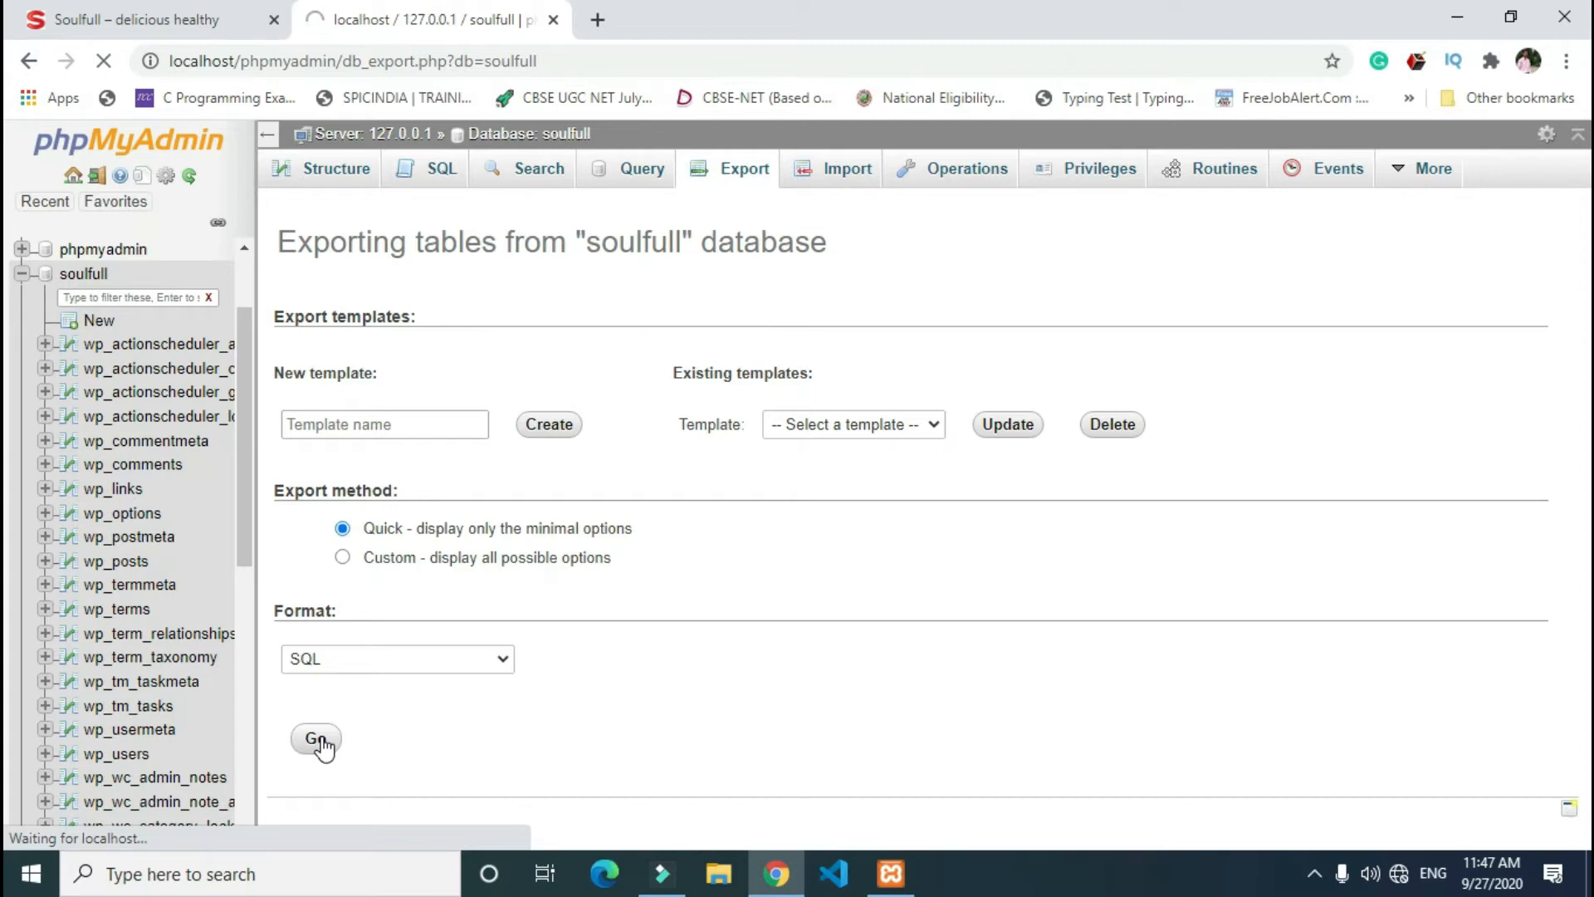
{"action": "left_click", "coordinate": [316, 738]}
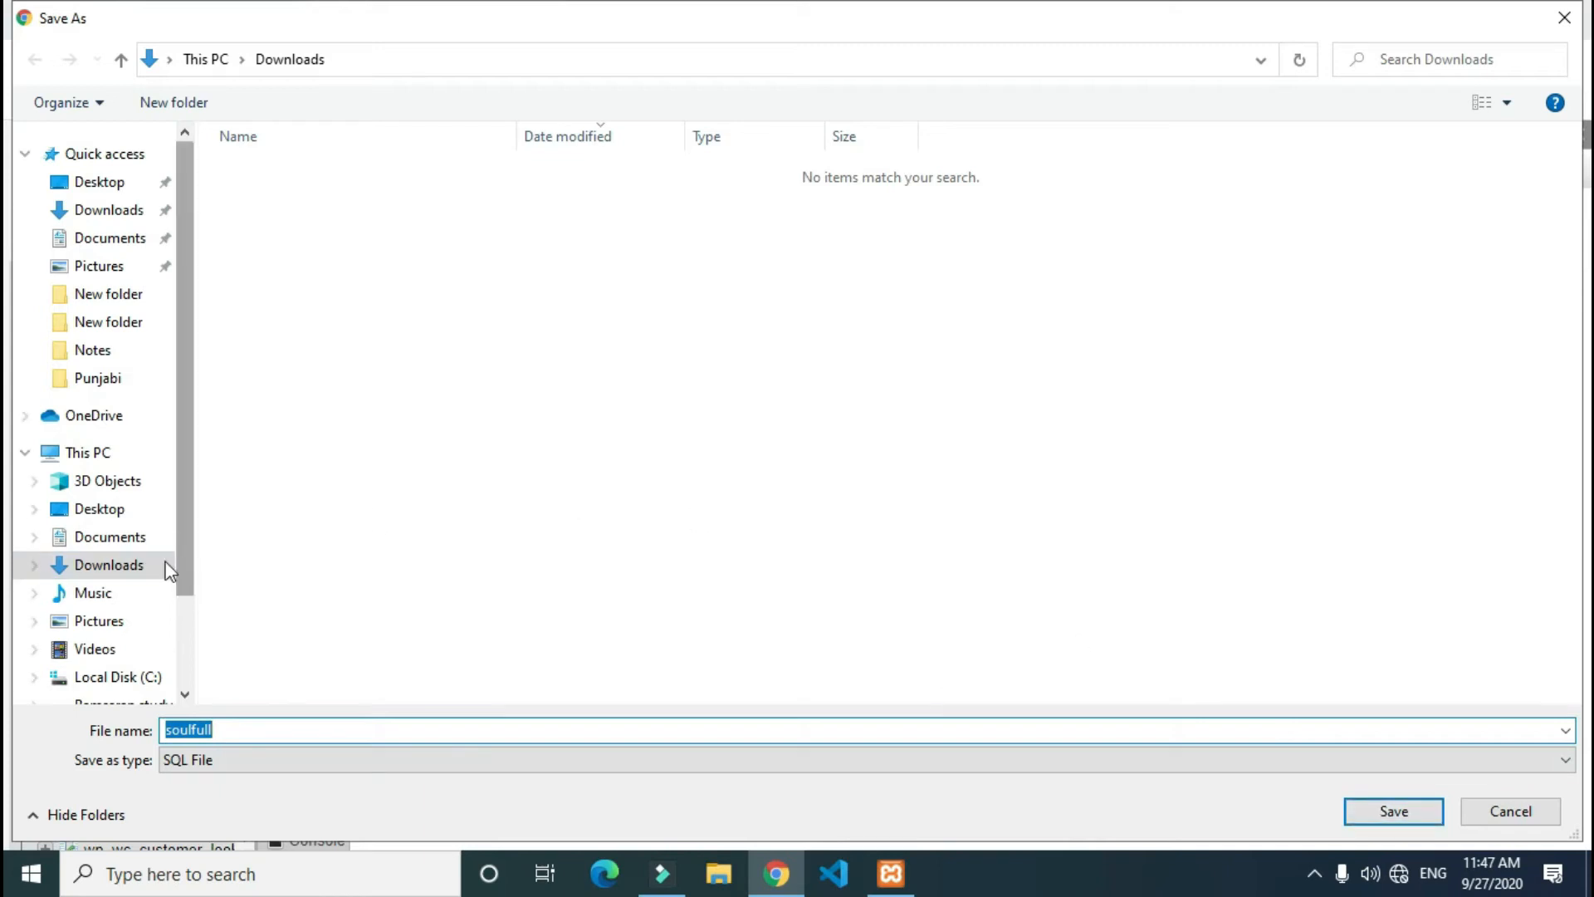
{"action": "left_click", "coordinate": [145, 568]}
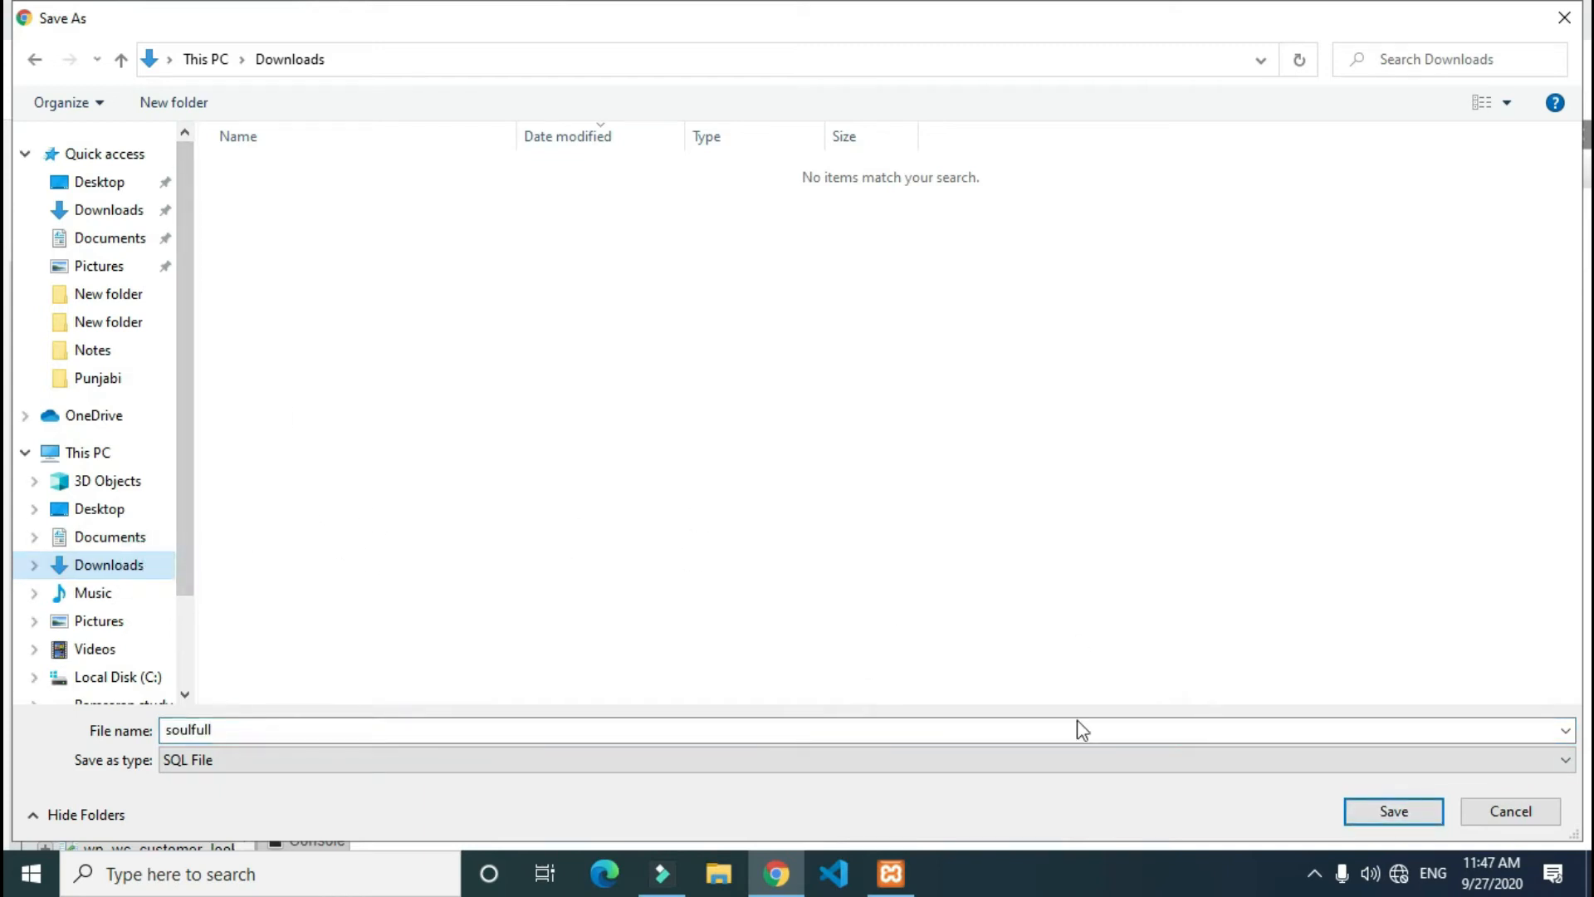
{"action": "left_click", "coordinate": [1374, 803]}
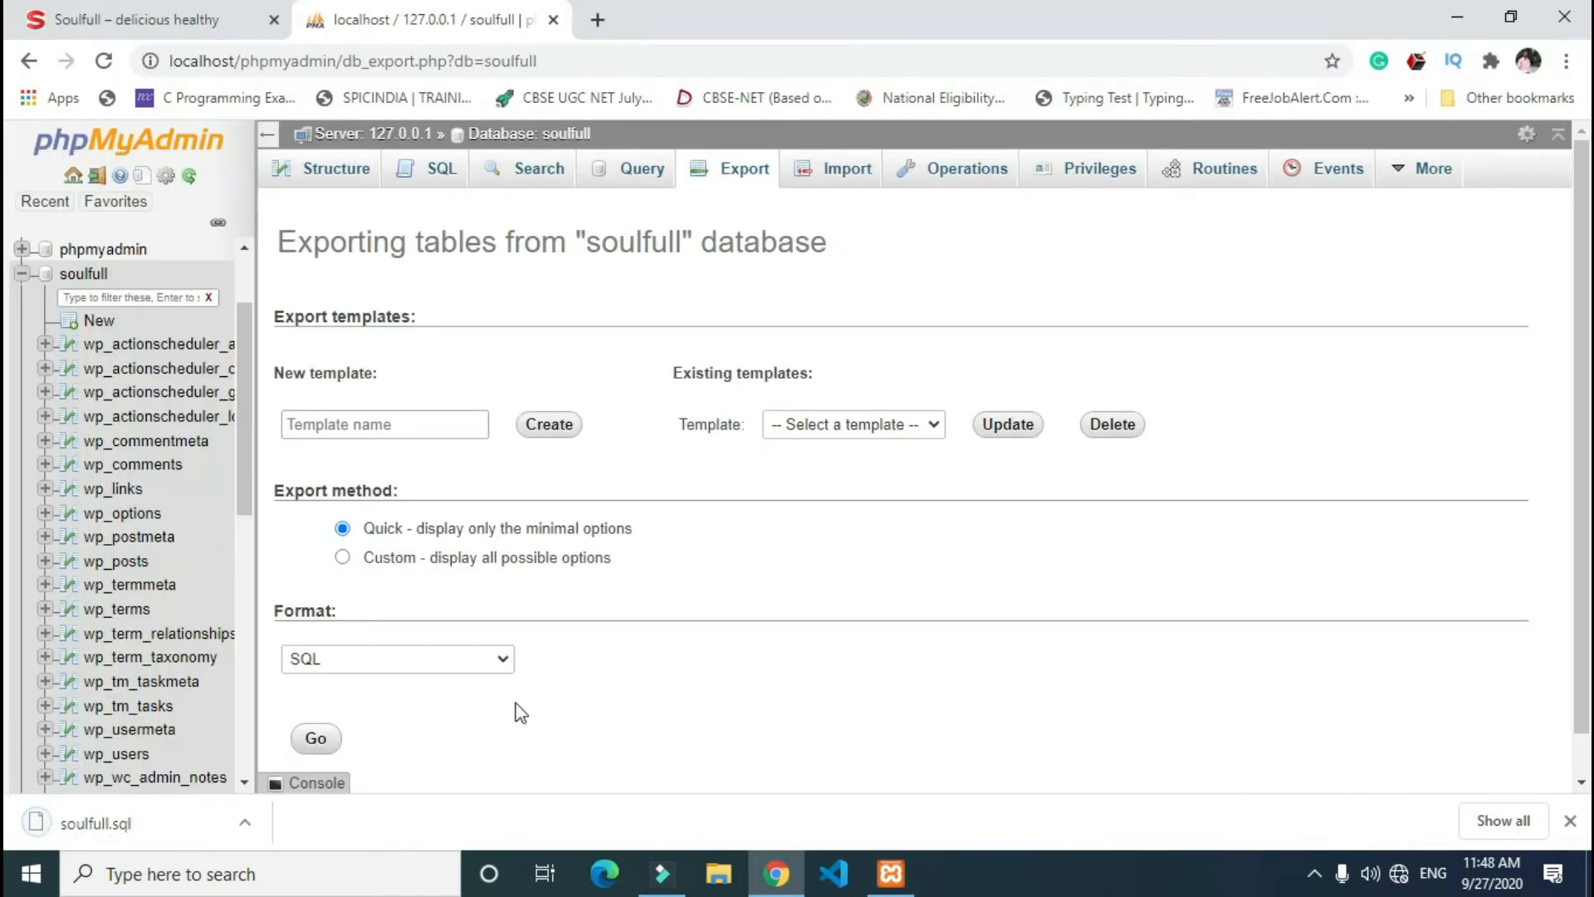
Show the exported soulfull.sql in its download folder, and minimize the folder window after checking the file.
{"action": "left_click", "coordinate": [242, 825]}
{"action": "left_click", "coordinate": [281, 741]}
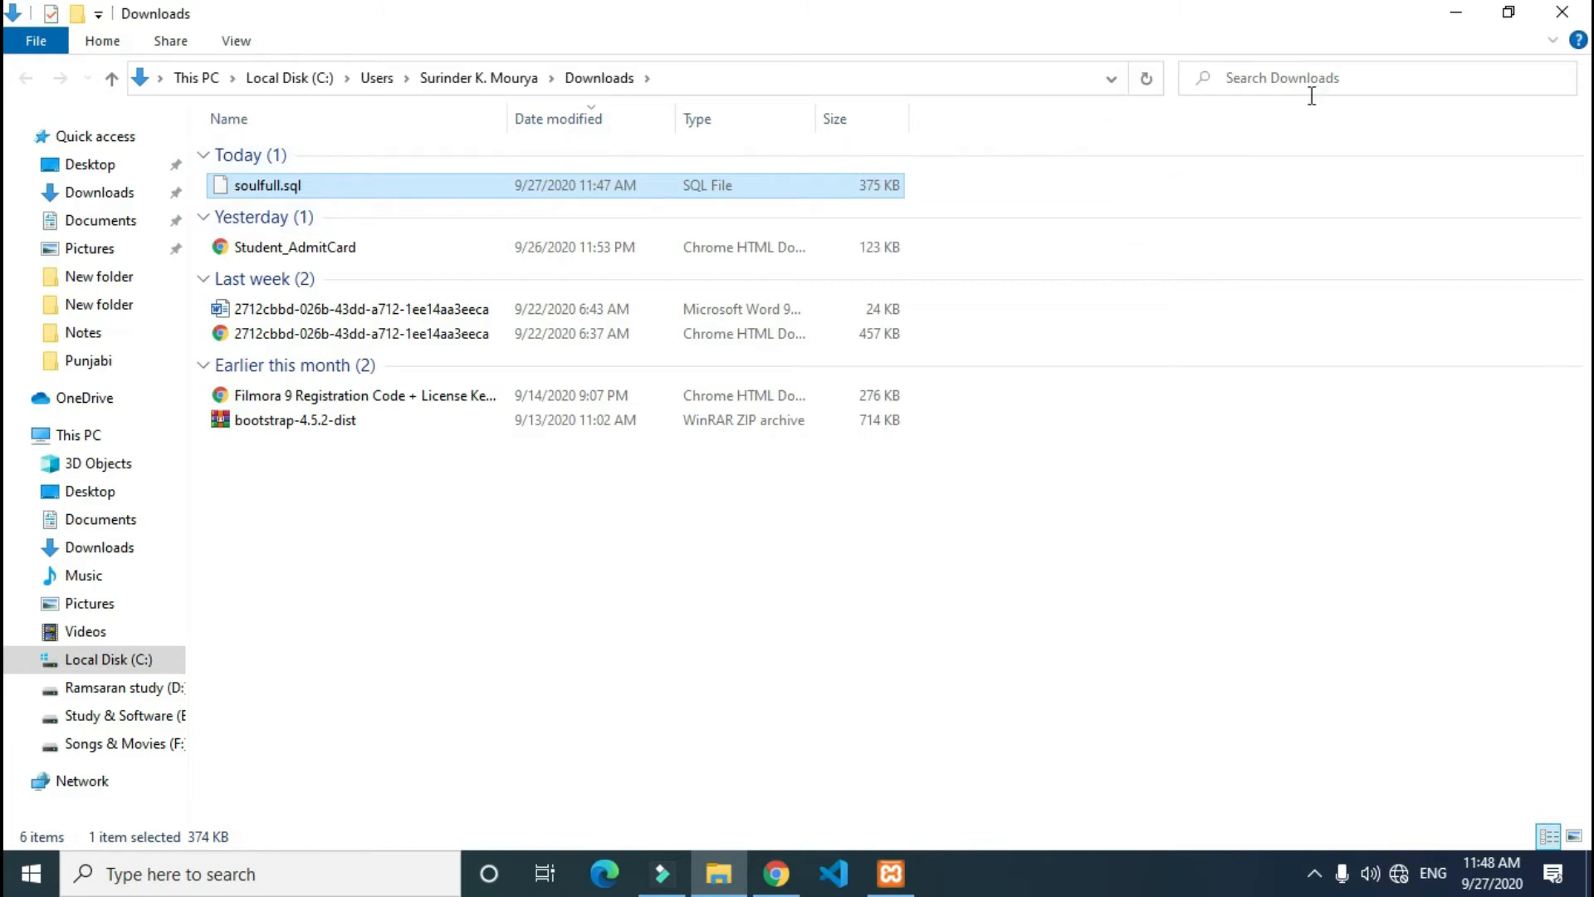
{"action": "left_click", "coordinate": [1442, 21]}
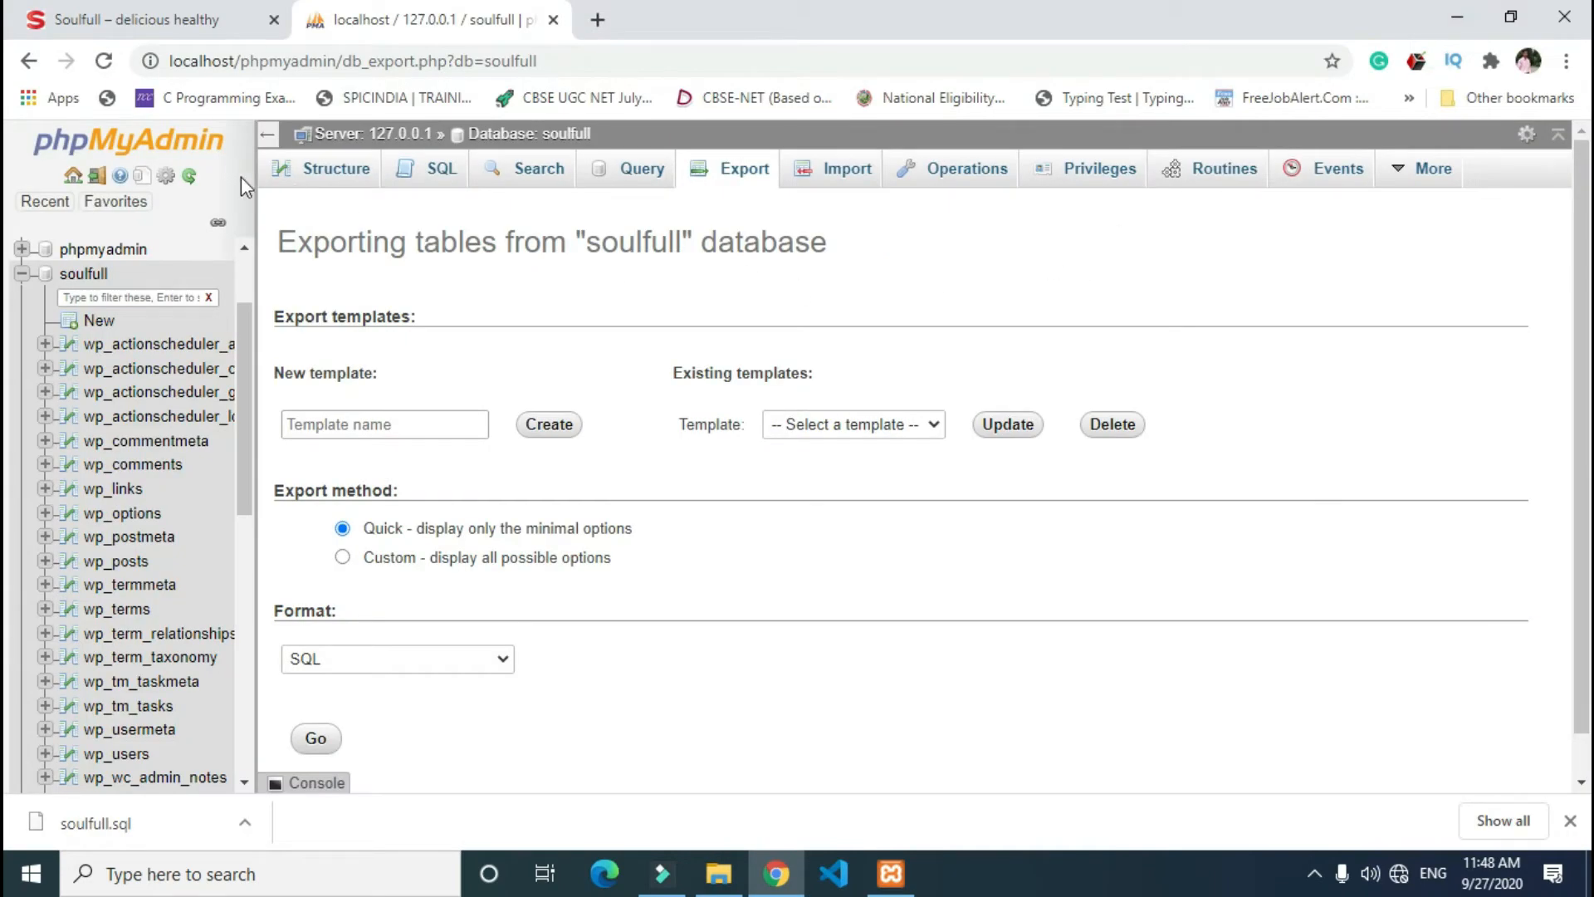
Switch back to the Soulfull website and review the products shown on its home page.
{"action": "left_click", "coordinate": [166, 20]}
{"action": "scroll", "coordinate": [566, 284], "scroll_direction": "down", "scroll_amount": 2}
{"action": "scroll", "coordinate": [566, 284], "scroll_direction": "down", "scroll_amount": 10}
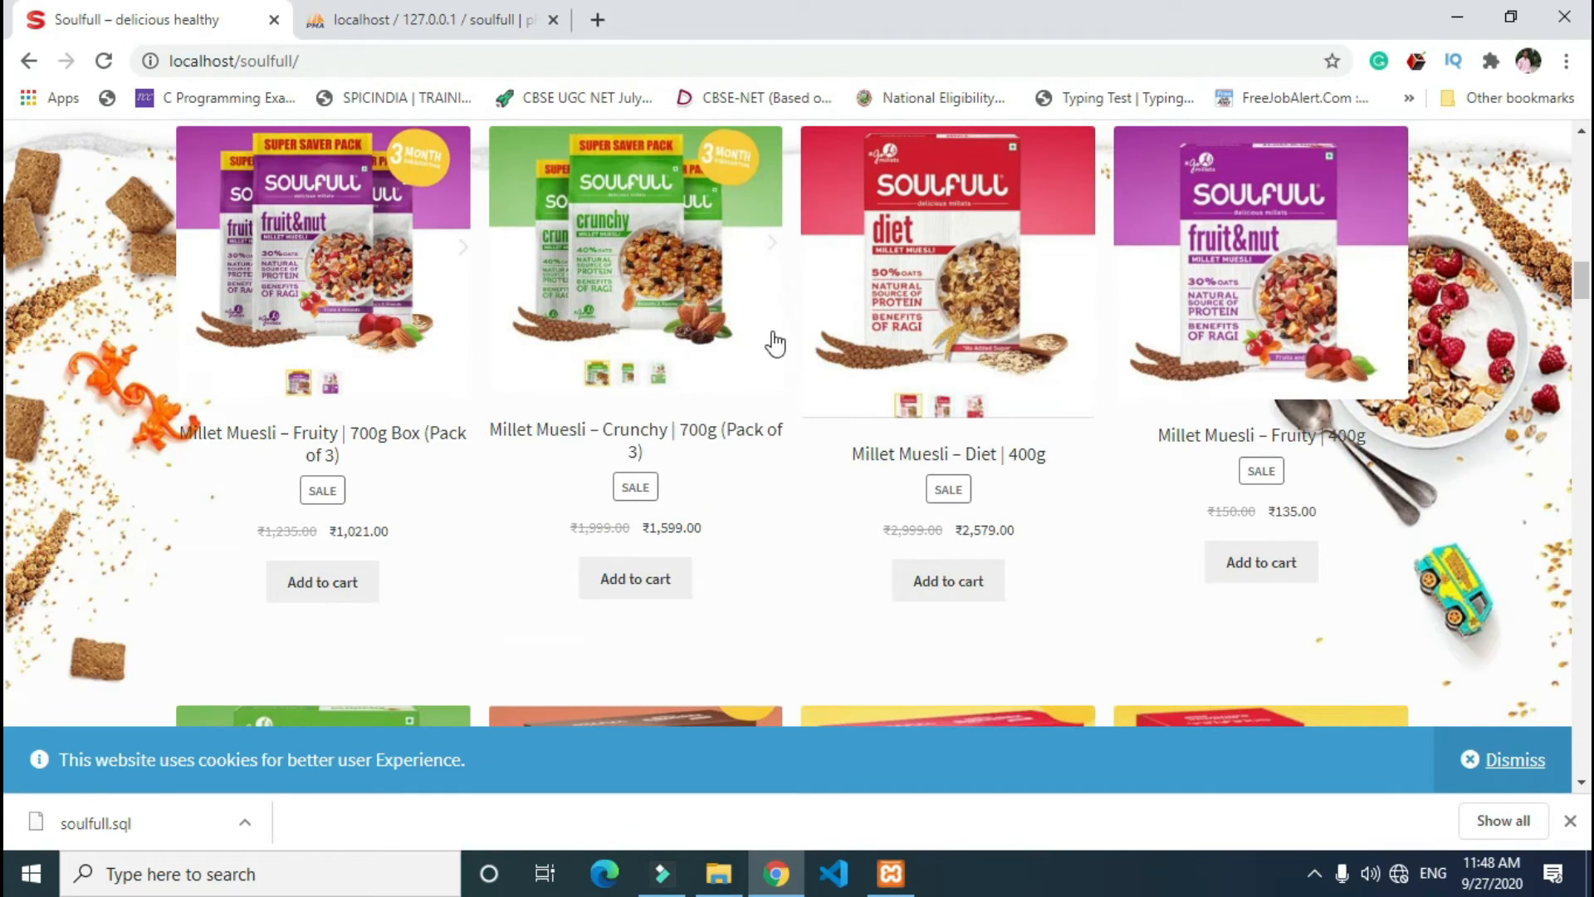
{"action": "scroll", "coordinate": [769, 341], "scroll_direction": "up", "scroll_amount": 10}
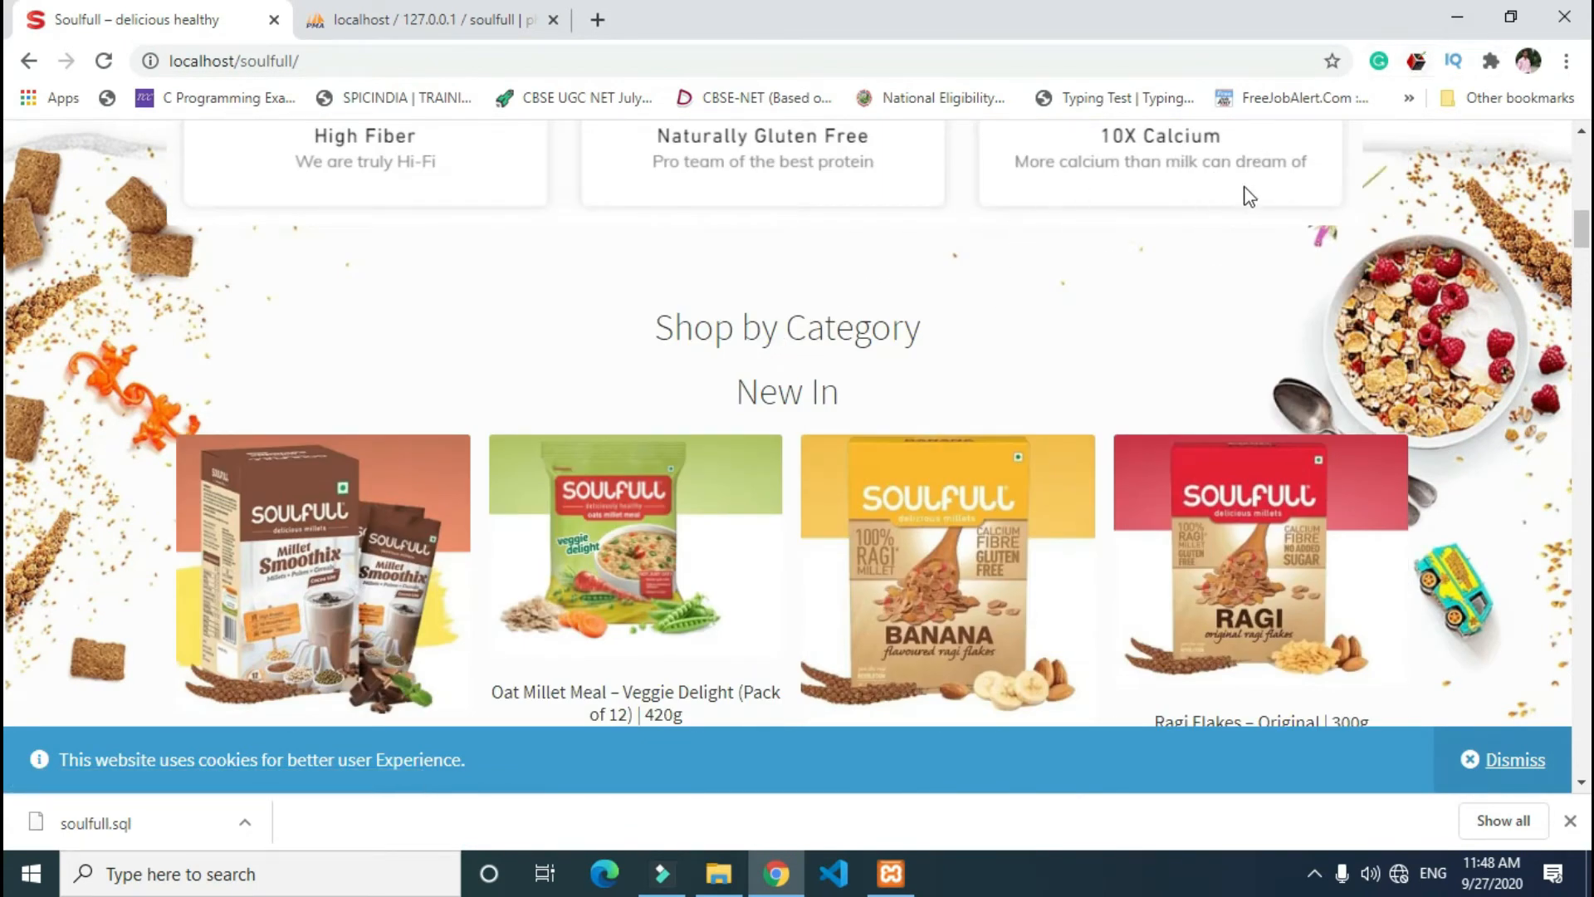
Search Windows for This PC and open it in File Explorer.
{"action": "key", "text": "super"}
{"action": "type", "text": "thi"}
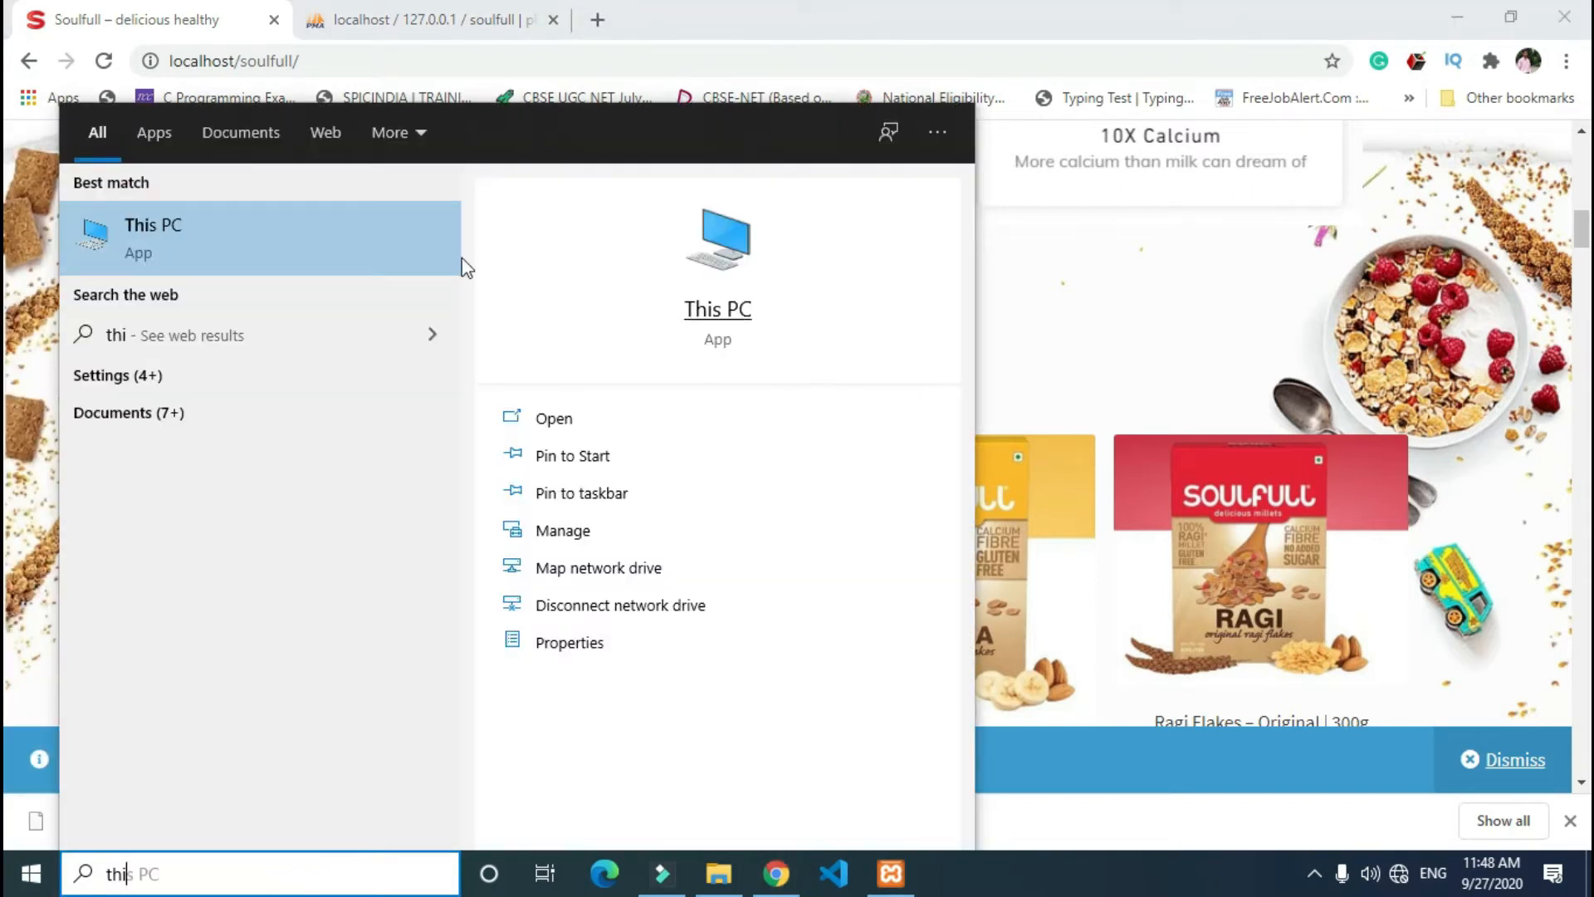
{"action": "left_click", "coordinate": [194, 233]}
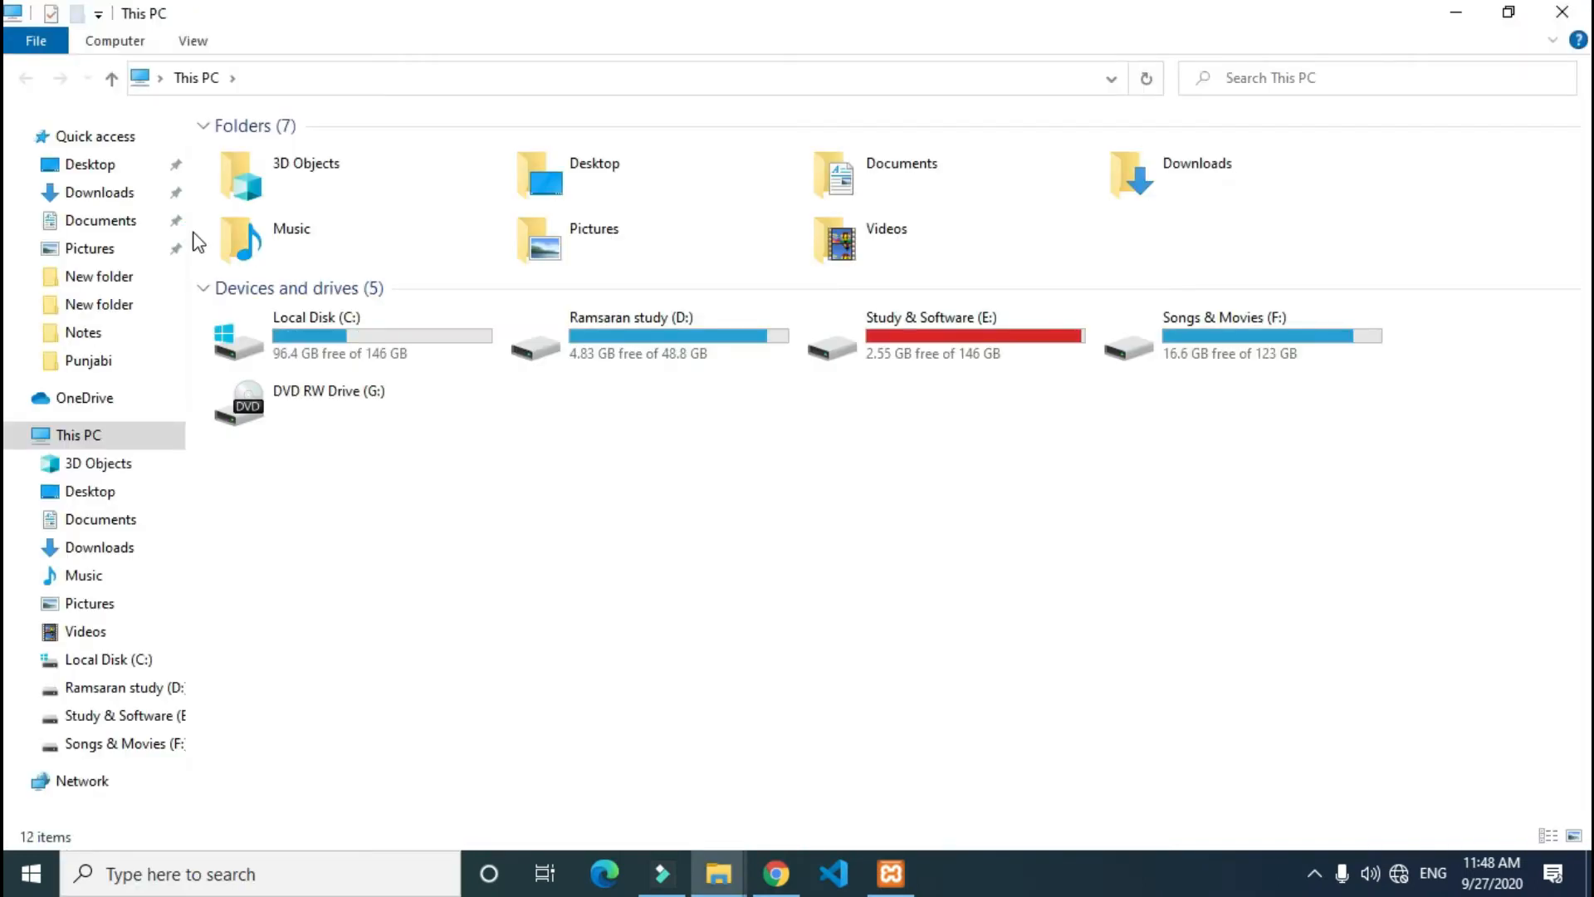
Open the soulfull site folder inside xampp\htdocs on Local Disk (C:).
{"action": "double_click", "coordinate": [375, 341]}
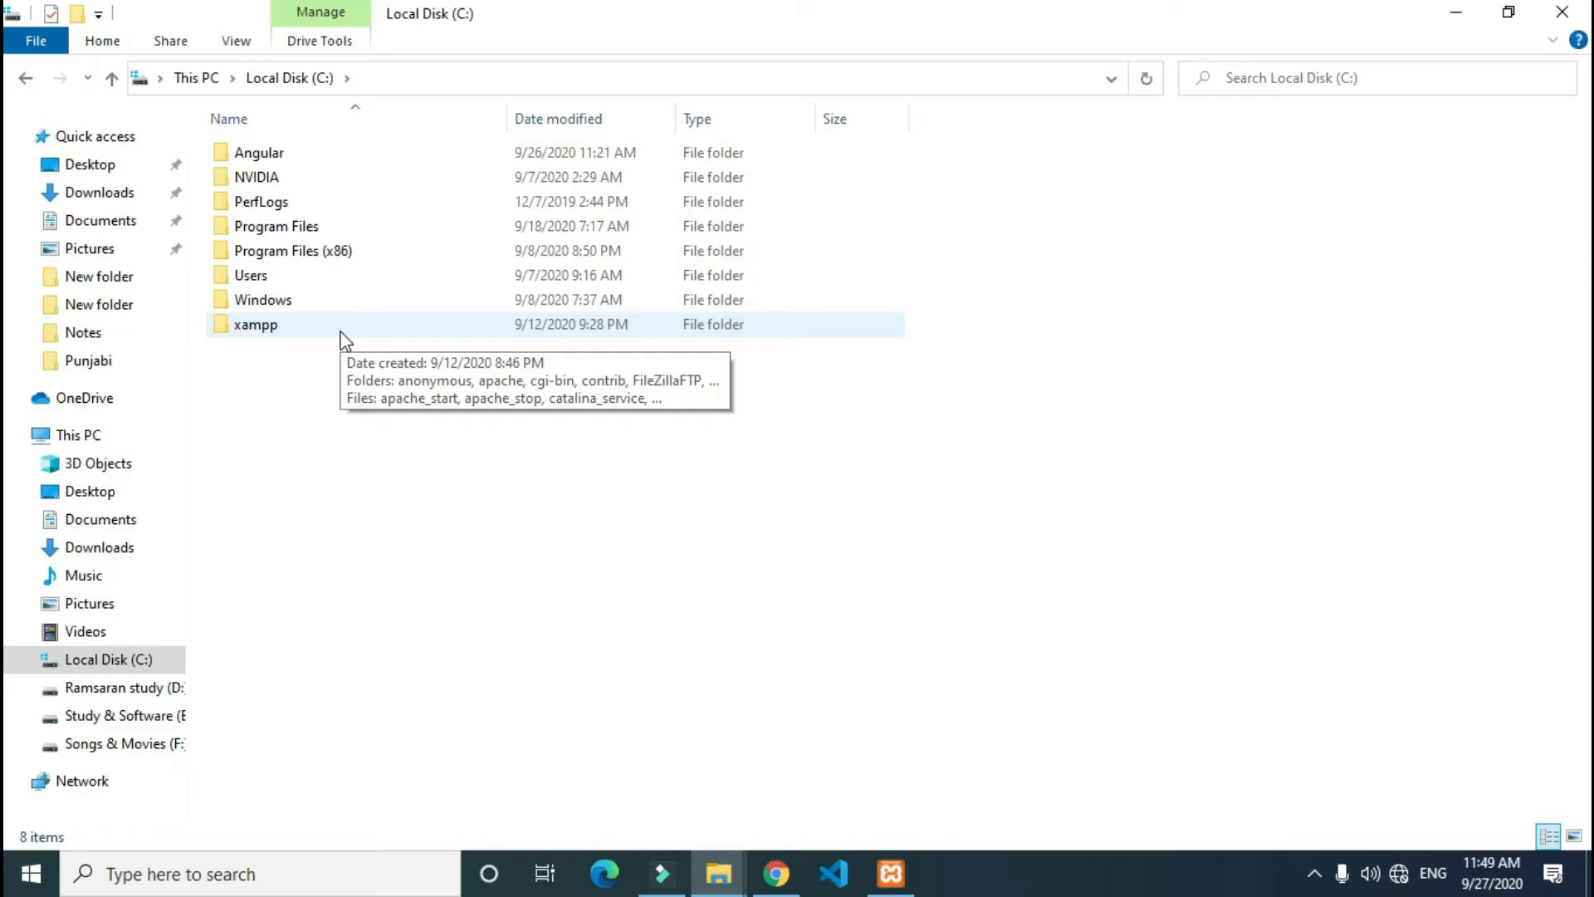
{"action": "double_click", "coordinate": [397, 326]}
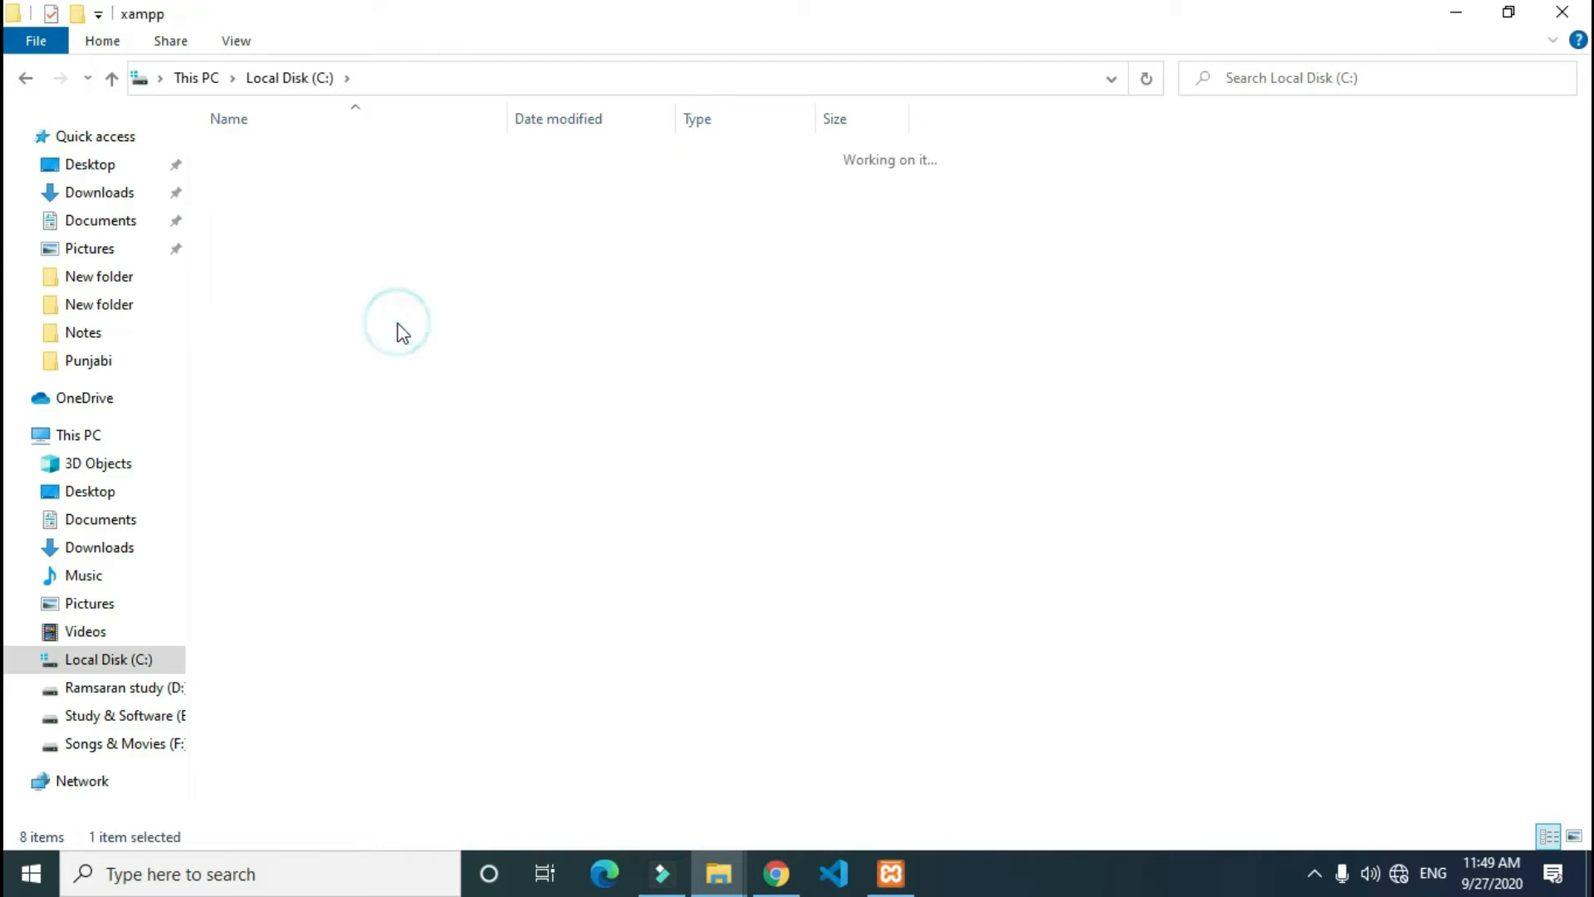
{"action": "double_click", "coordinate": [434, 280]}
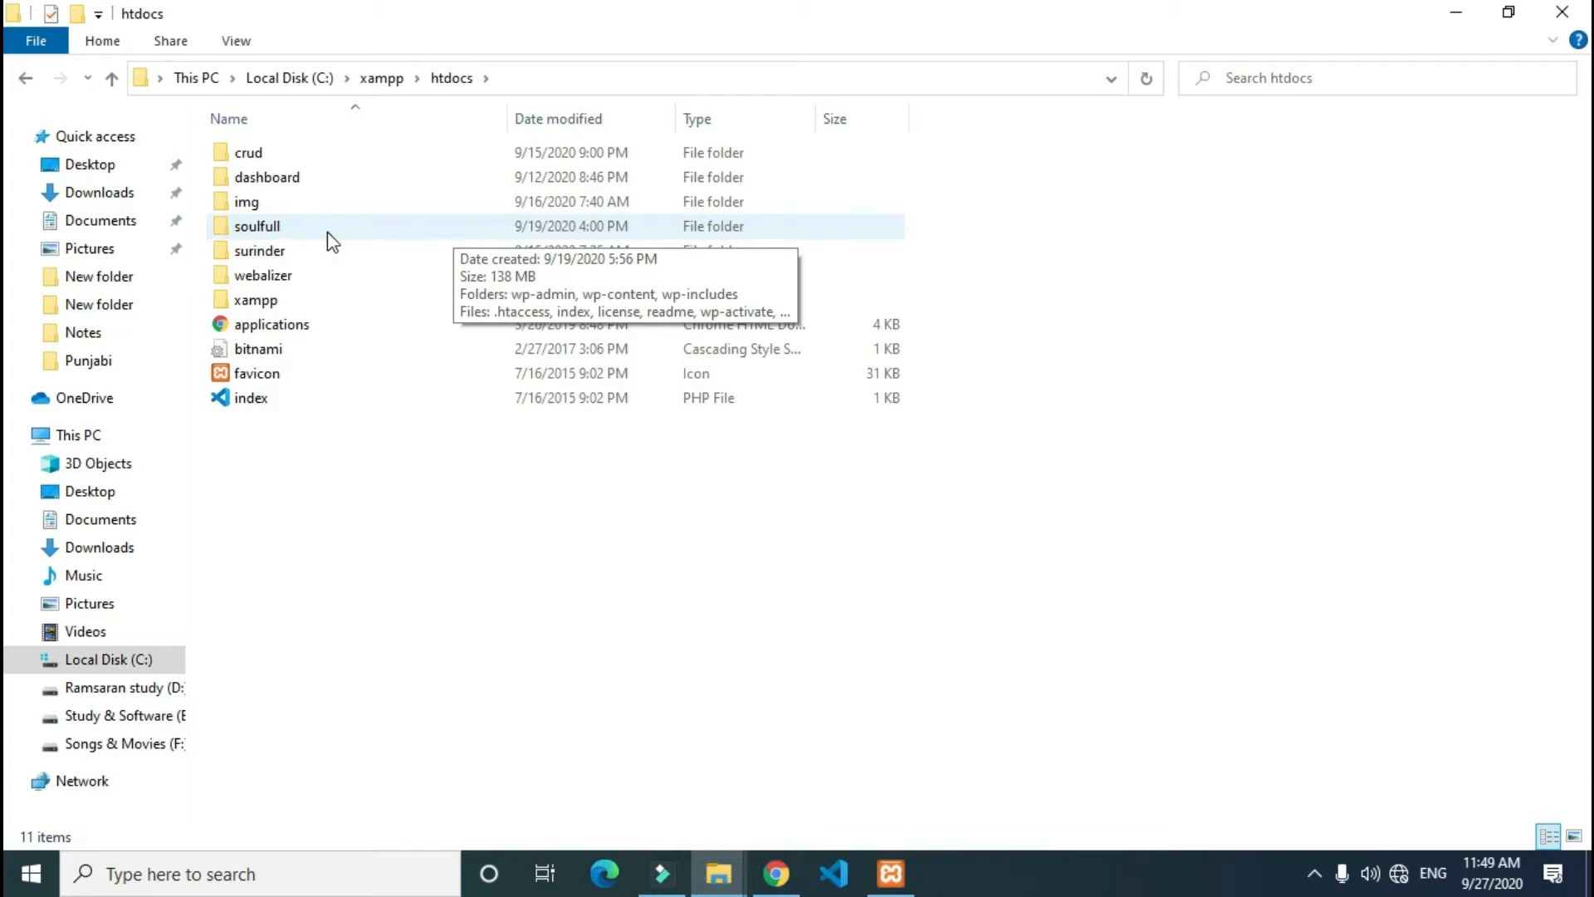
{"action": "left_click", "coordinate": [416, 231]}
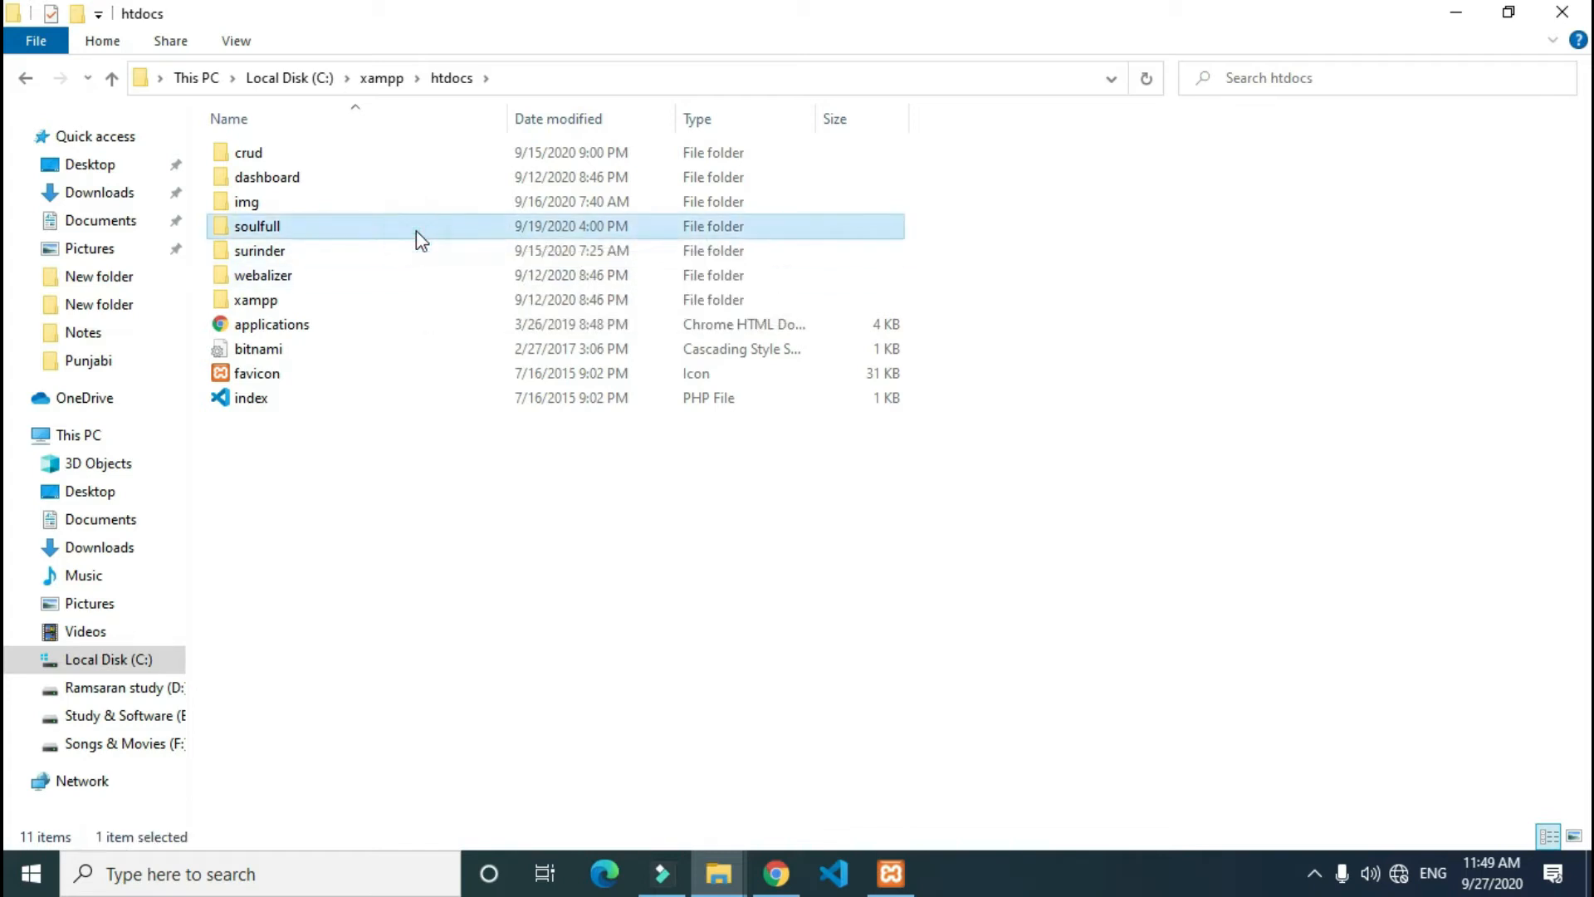
{"action": "double_click", "coordinate": [263, 227]}
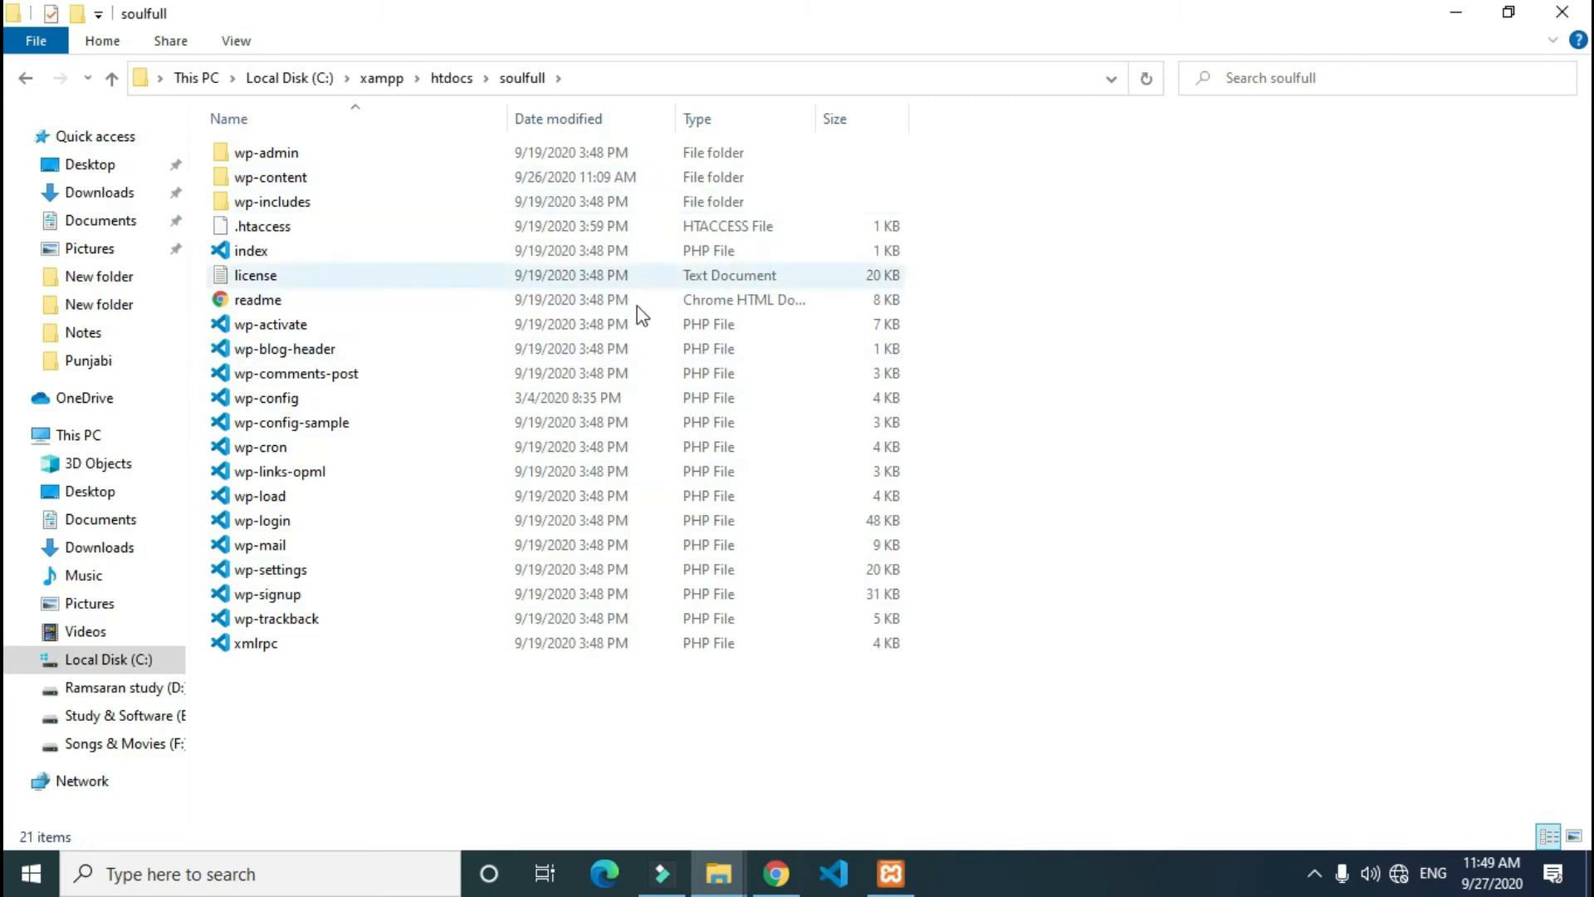
Switch to the browser to review the Soulfull home page, minimize it, and return to the htdocs folder.
{"action": "left_click", "coordinate": [777, 874]}
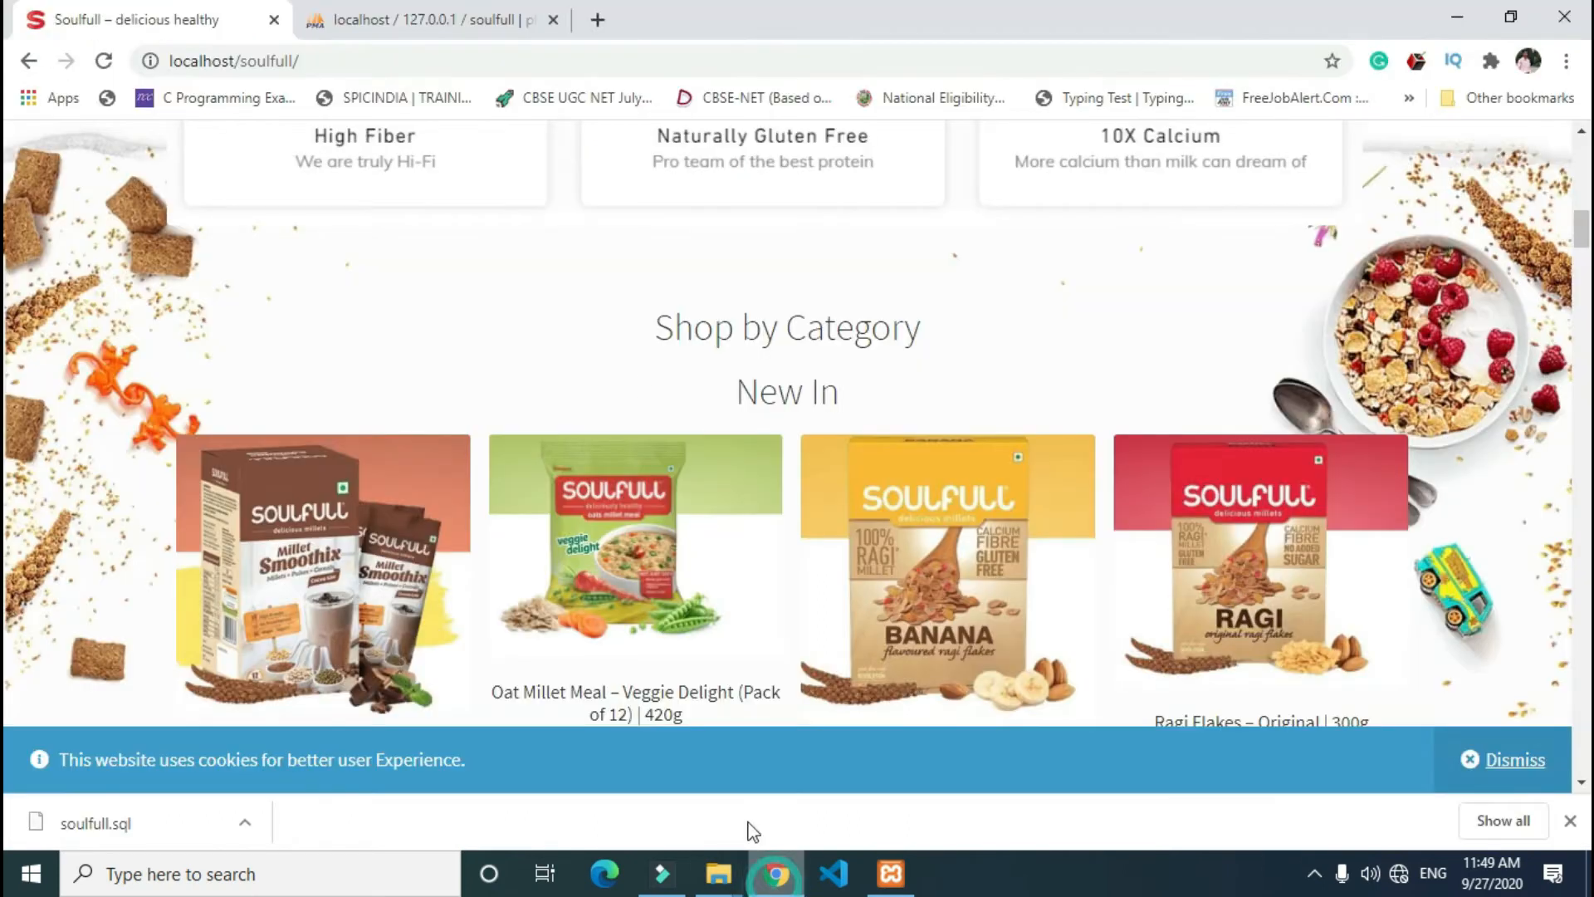
{"action": "scroll", "coordinate": [730, 299], "scroll_direction": "down", "scroll_amount": 15}
{"action": "scroll", "coordinate": [734, 313], "scroll_direction": "up", "scroll_amount": 10}
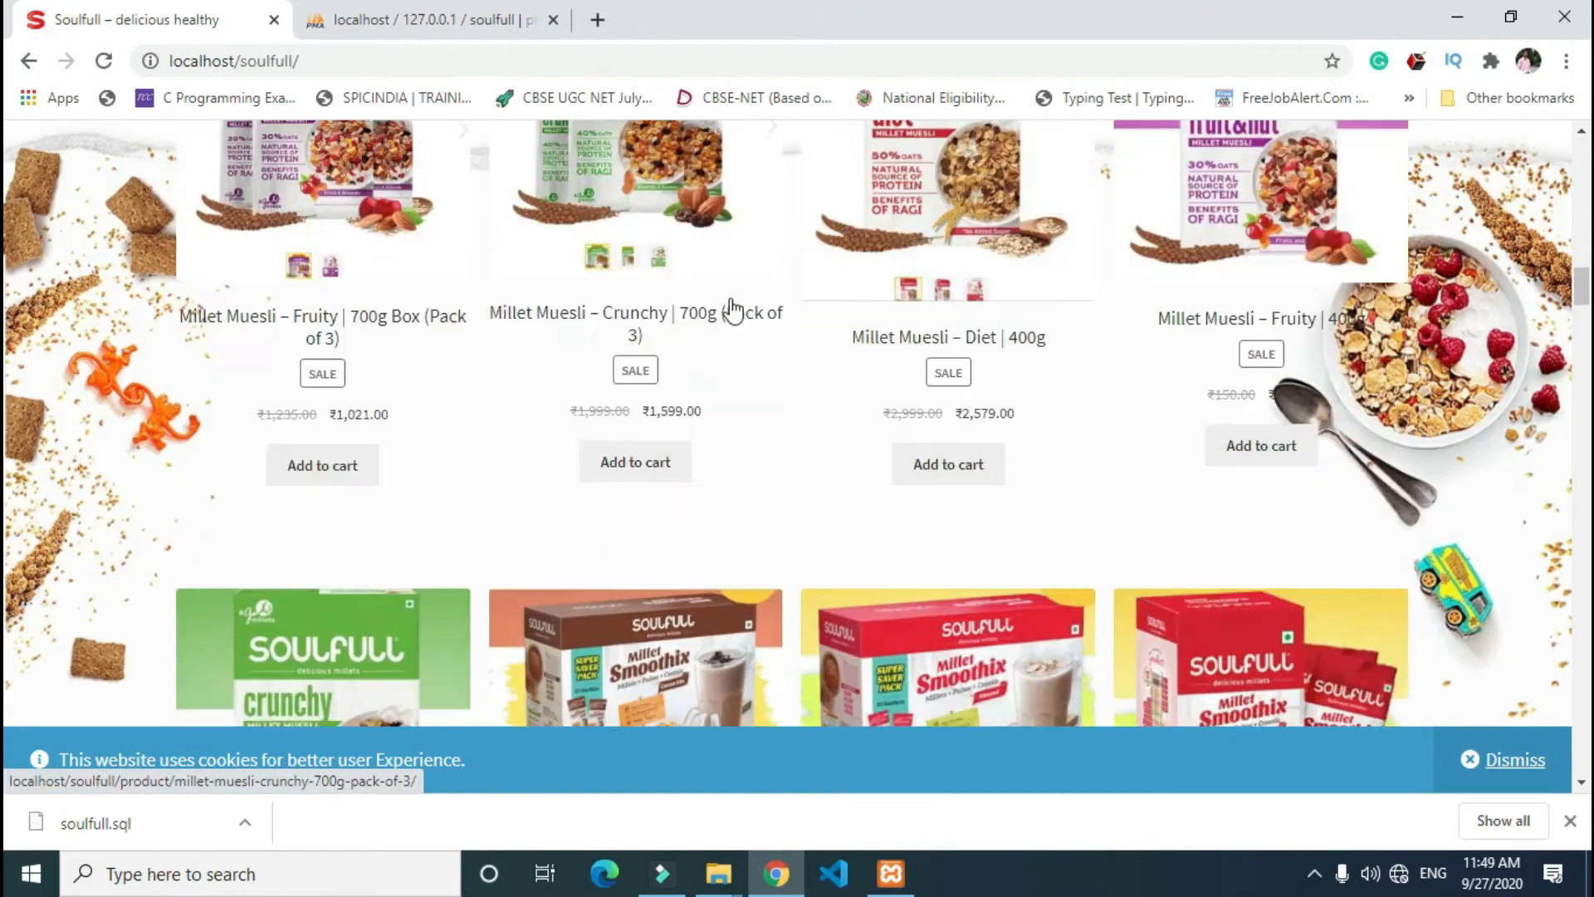
{"action": "left_click", "coordinate": [1457, 16]}
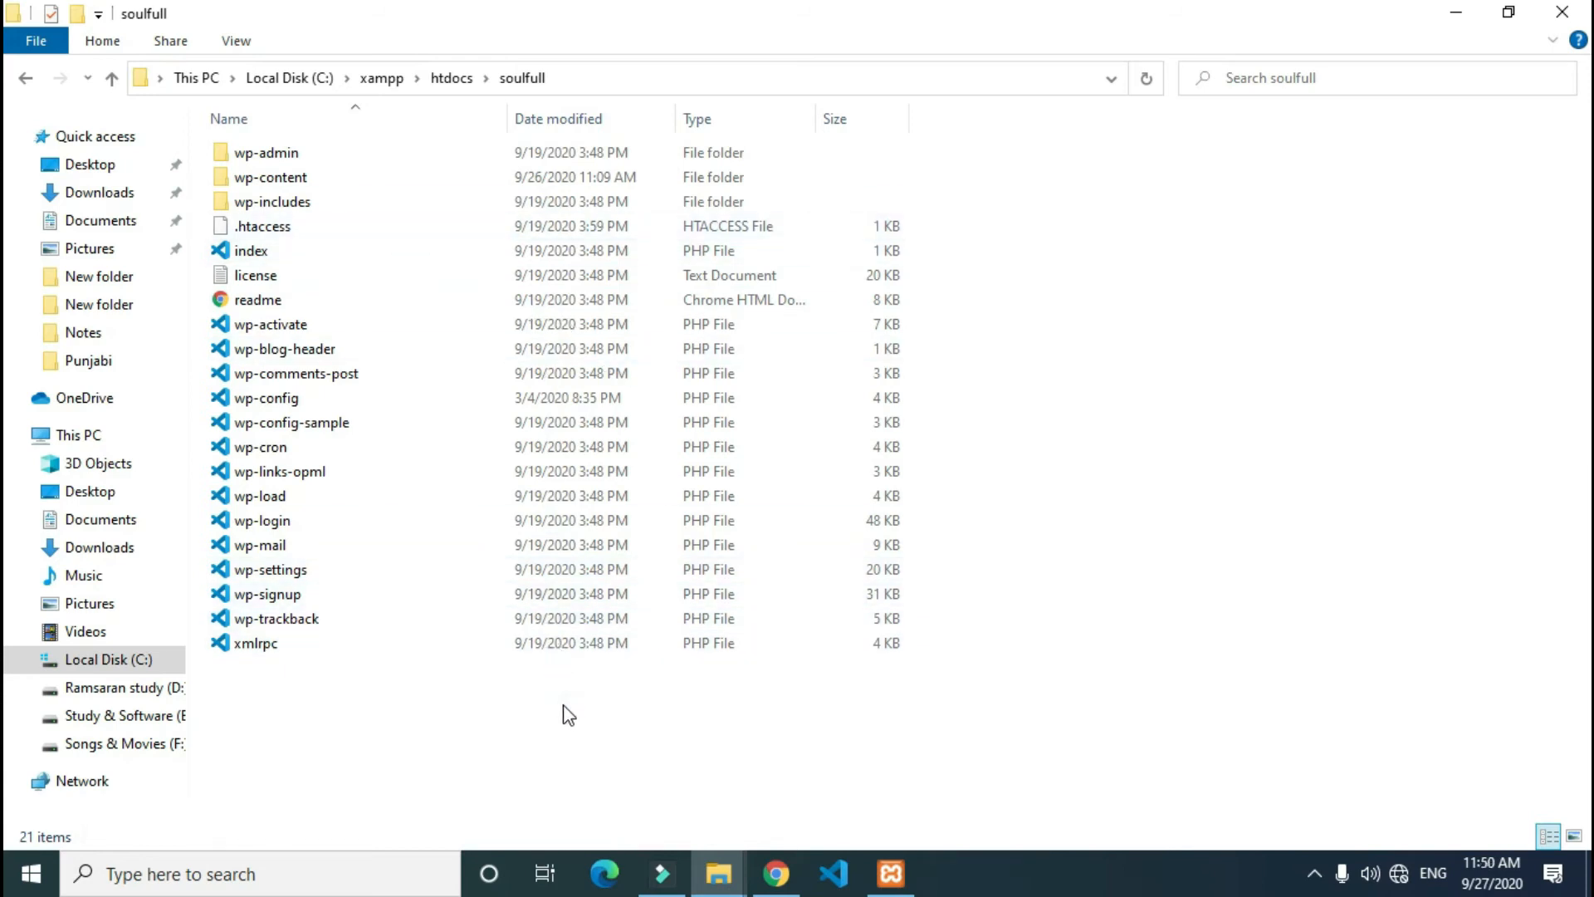
{"action": "key", "text": "BackSpace"}
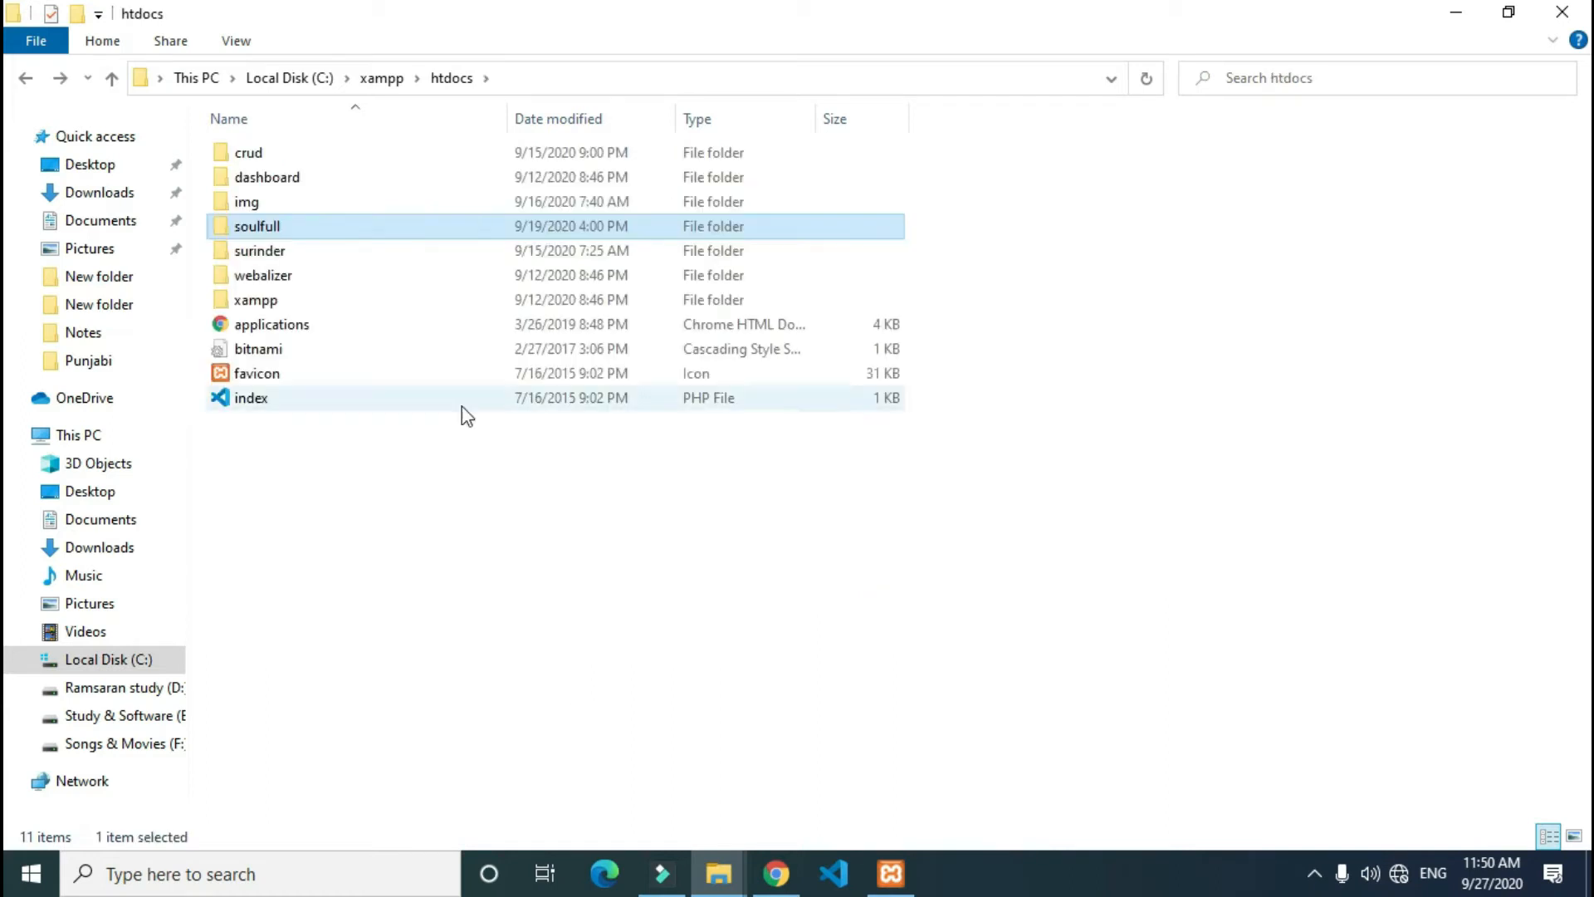
{"action": "right_click", "coordinate": [286, 226]}
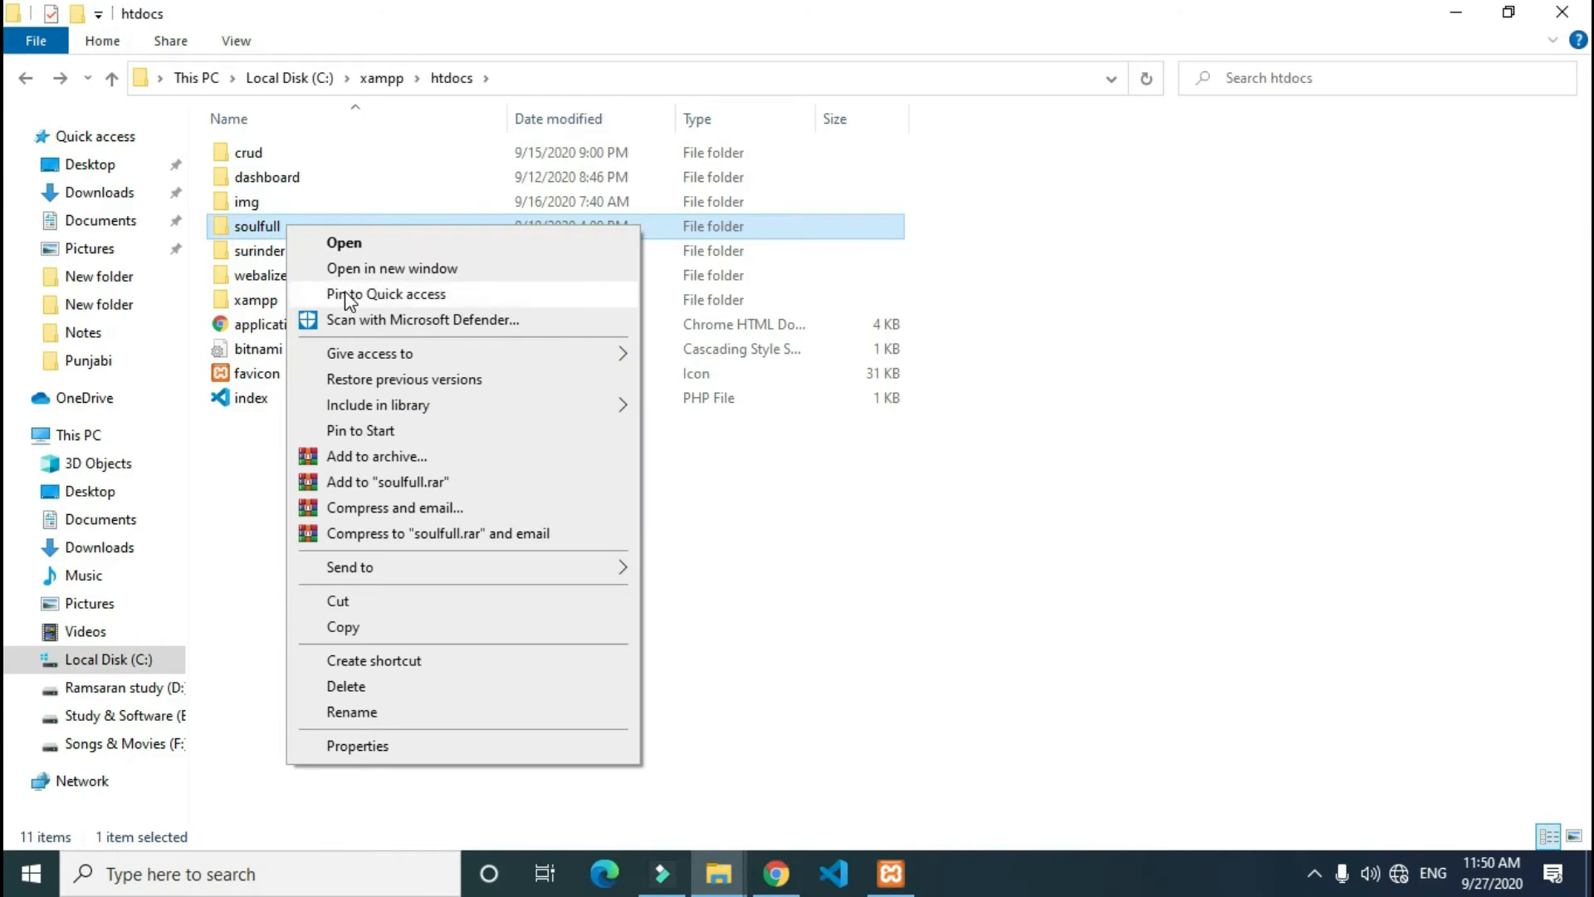
{"action": "left_click", "coordinate": [372, 458]}
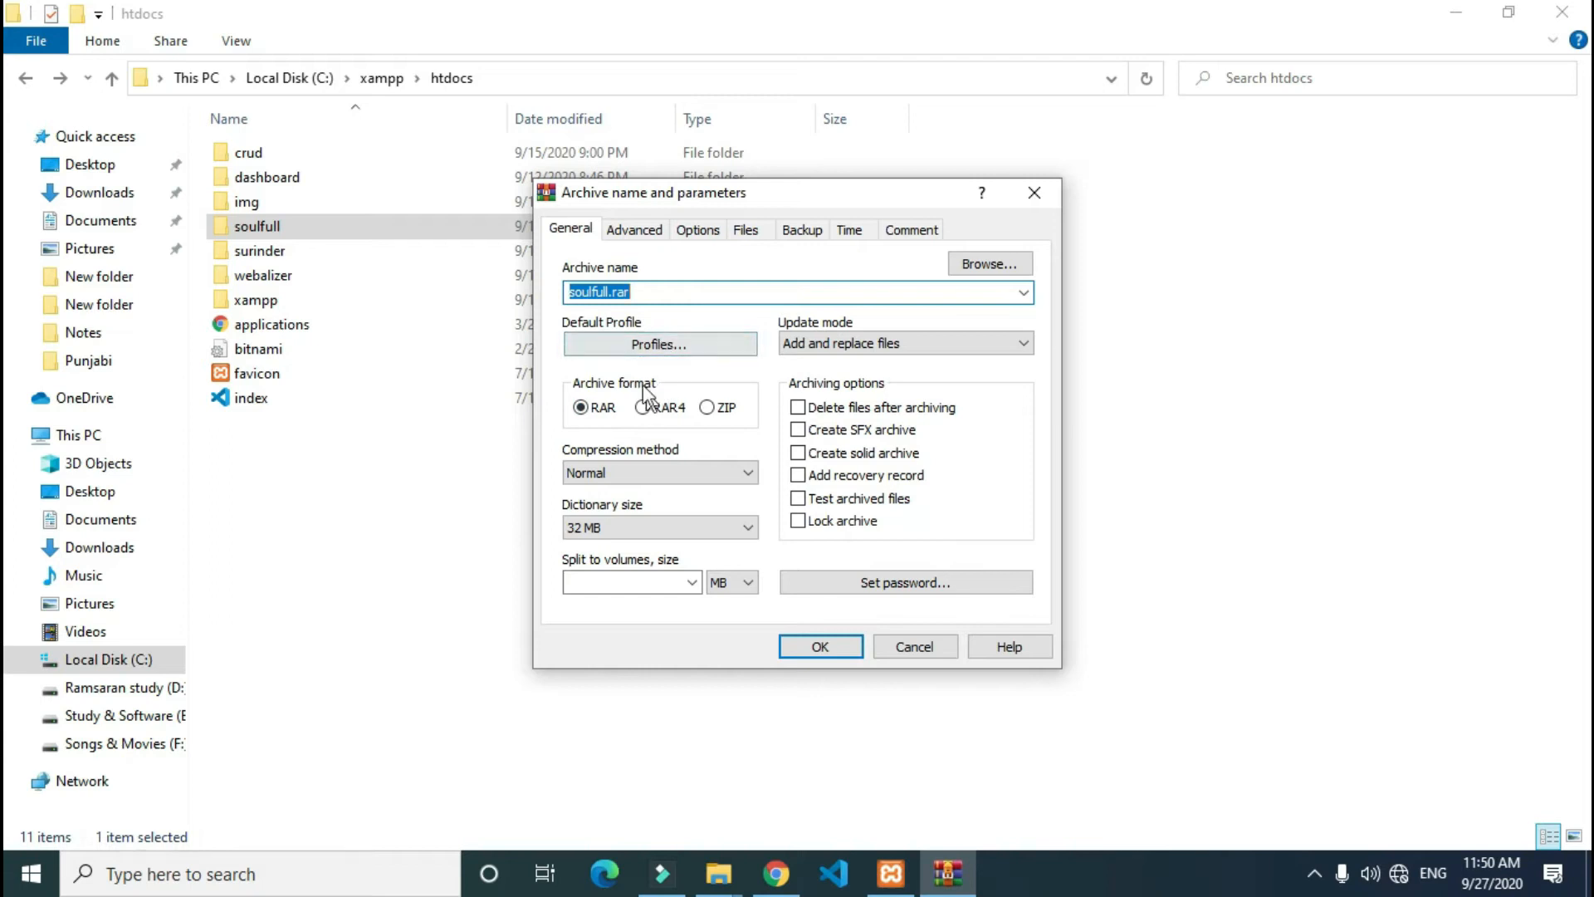
{"action": "left_click", "coordinate": [597, 411]}
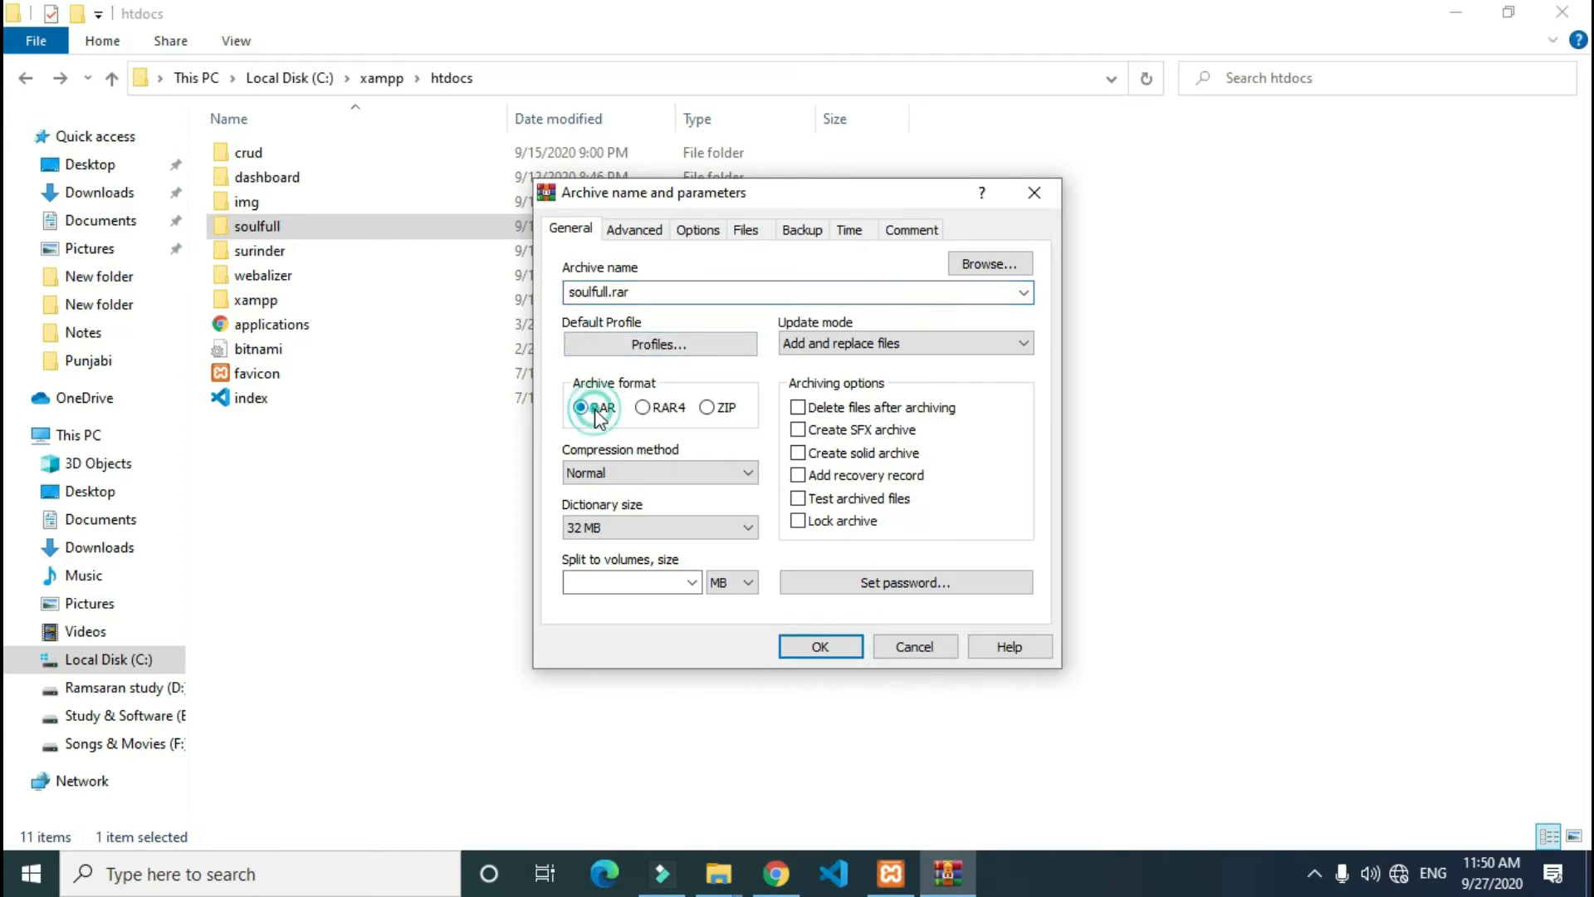
{"action": "left_click", "coordinate": [717, 410]}
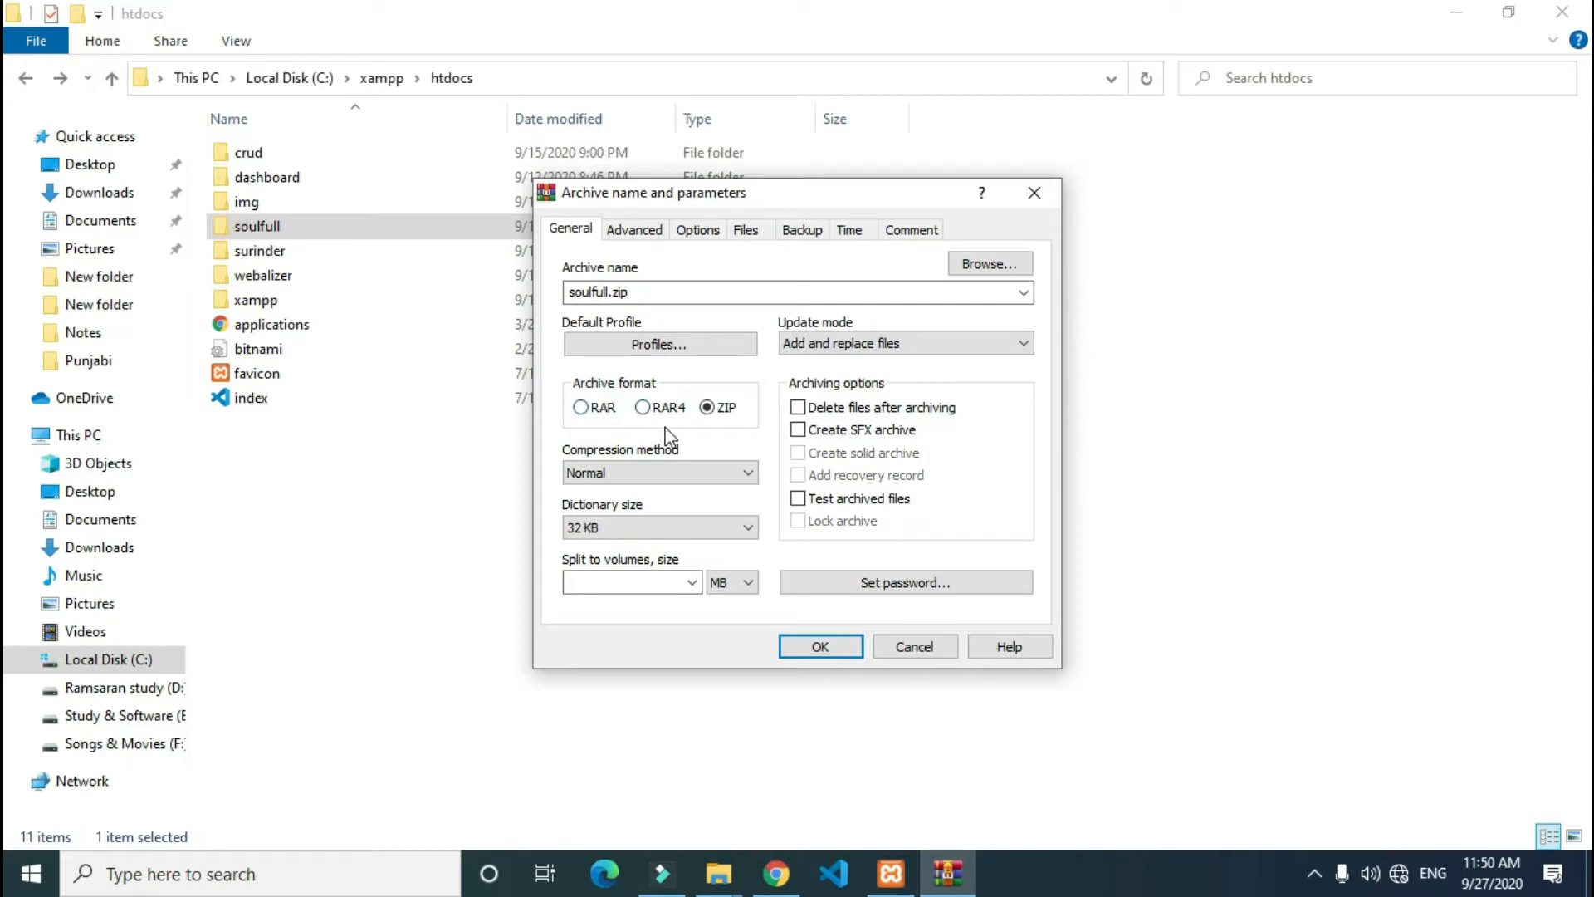
{"action": "left_click", "coordinate": [902, 650]}
Compress the soulfull folder in htdocs with WinRAR into a ZIP-format archive named soulfull.zip.
{"action": "right_click", "coordinate": [336, 231]}
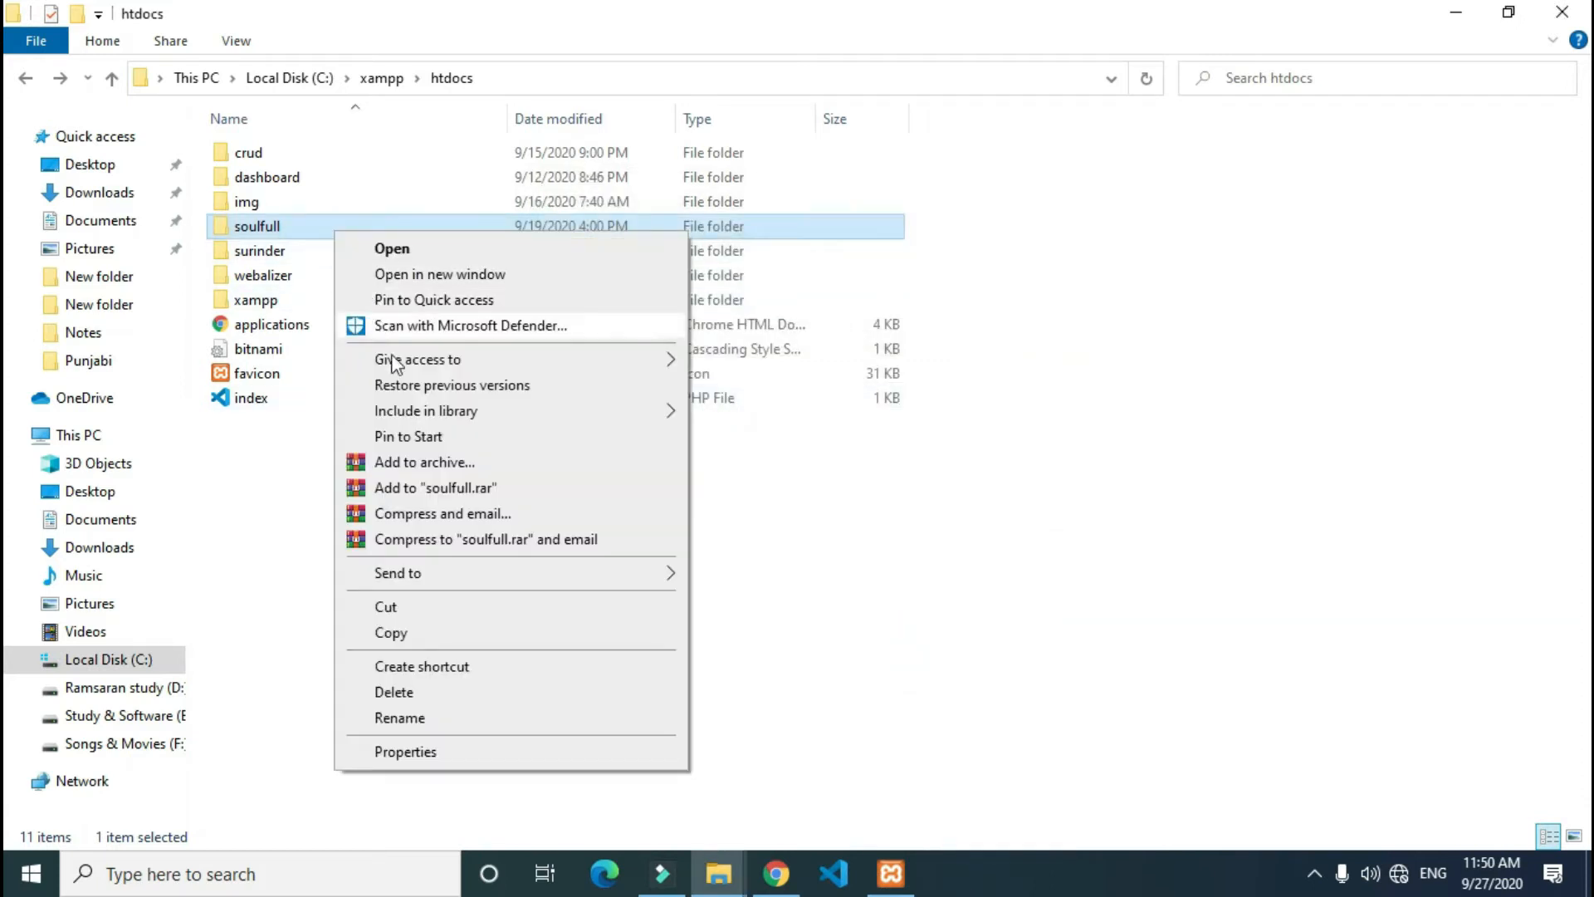
{"action": "left_click", "coordinate": [419, 465]}
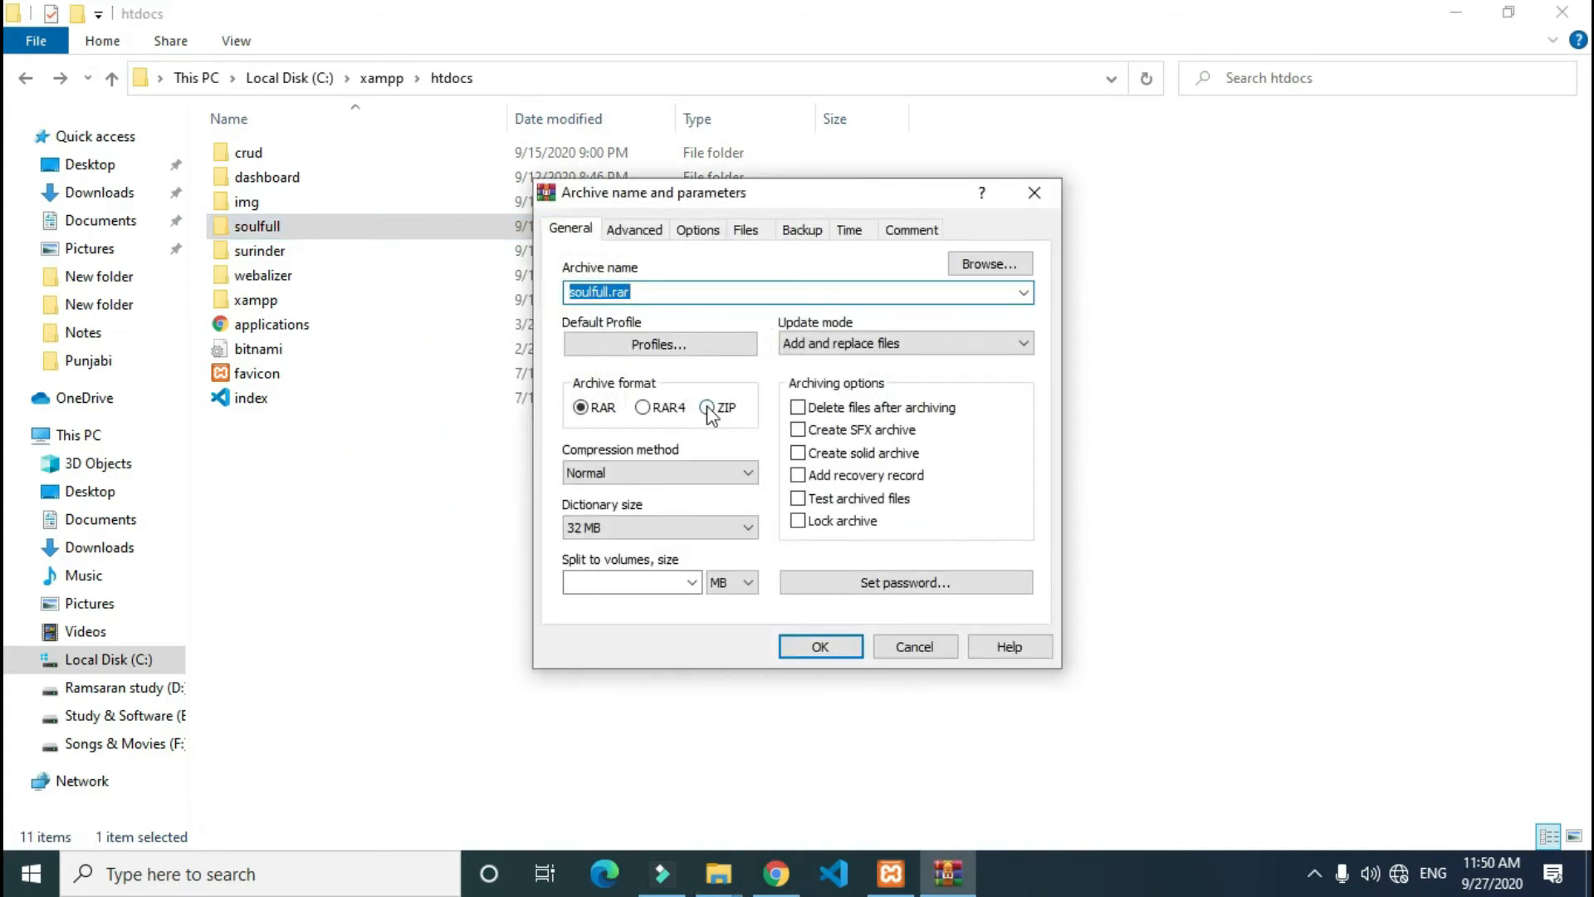
{"action": "left_click", "coordinate": [708, 408]}
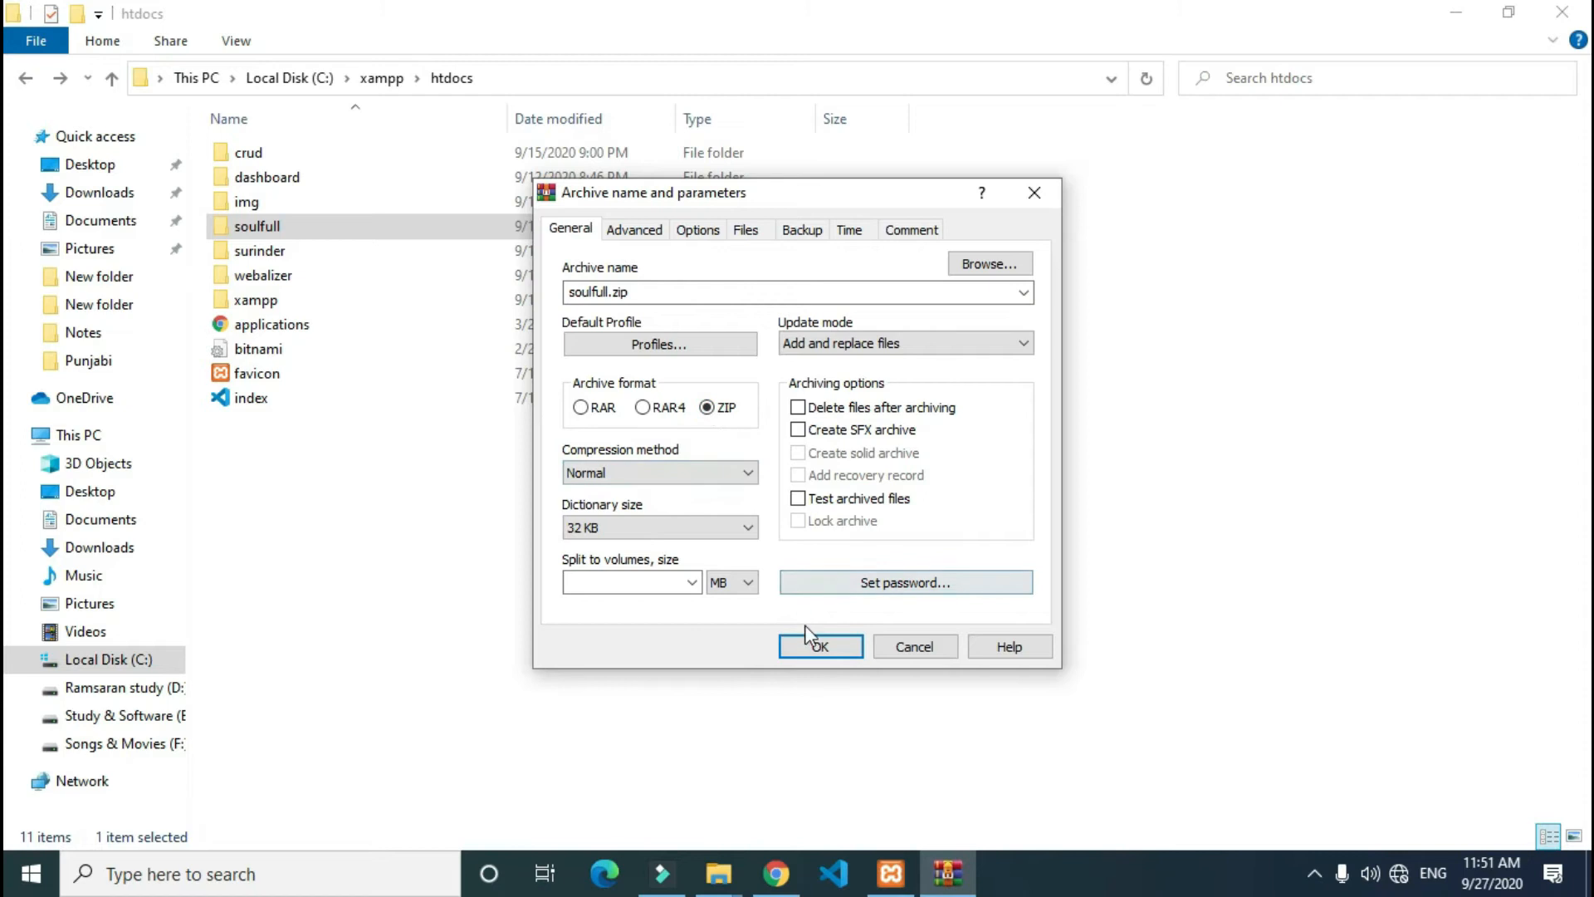
{"action": "left_click", "coordinate": [816, 648]}
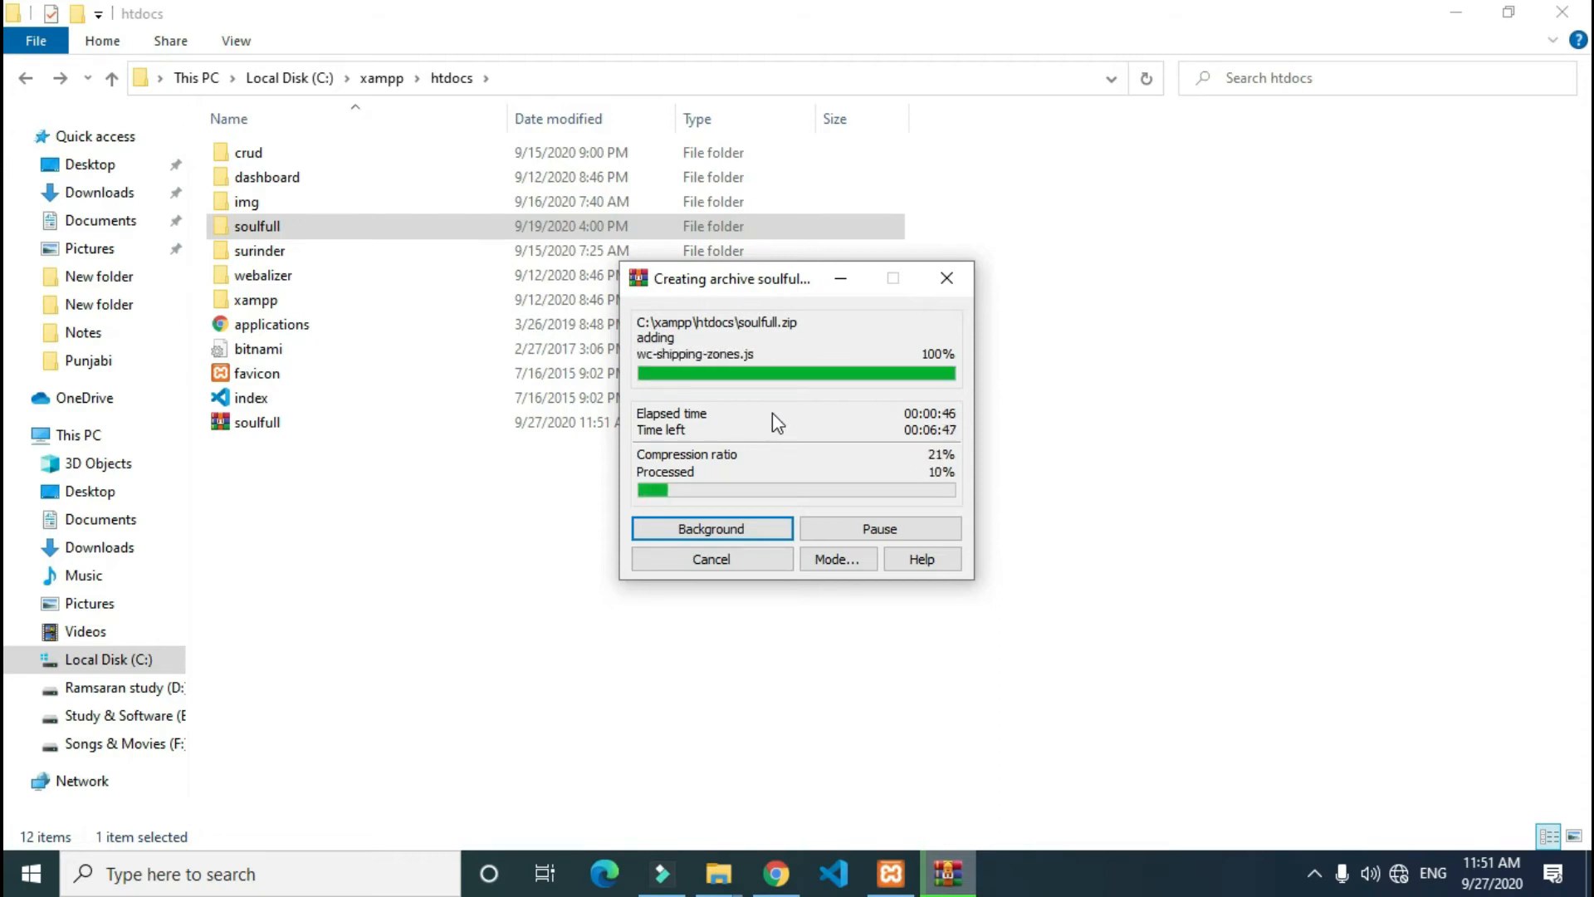
Create a second zip of the soulfull folder with the built-in Windows Compressed (zipped) folder function.
{"action": "right_click", "coordinate": [353, 232]}
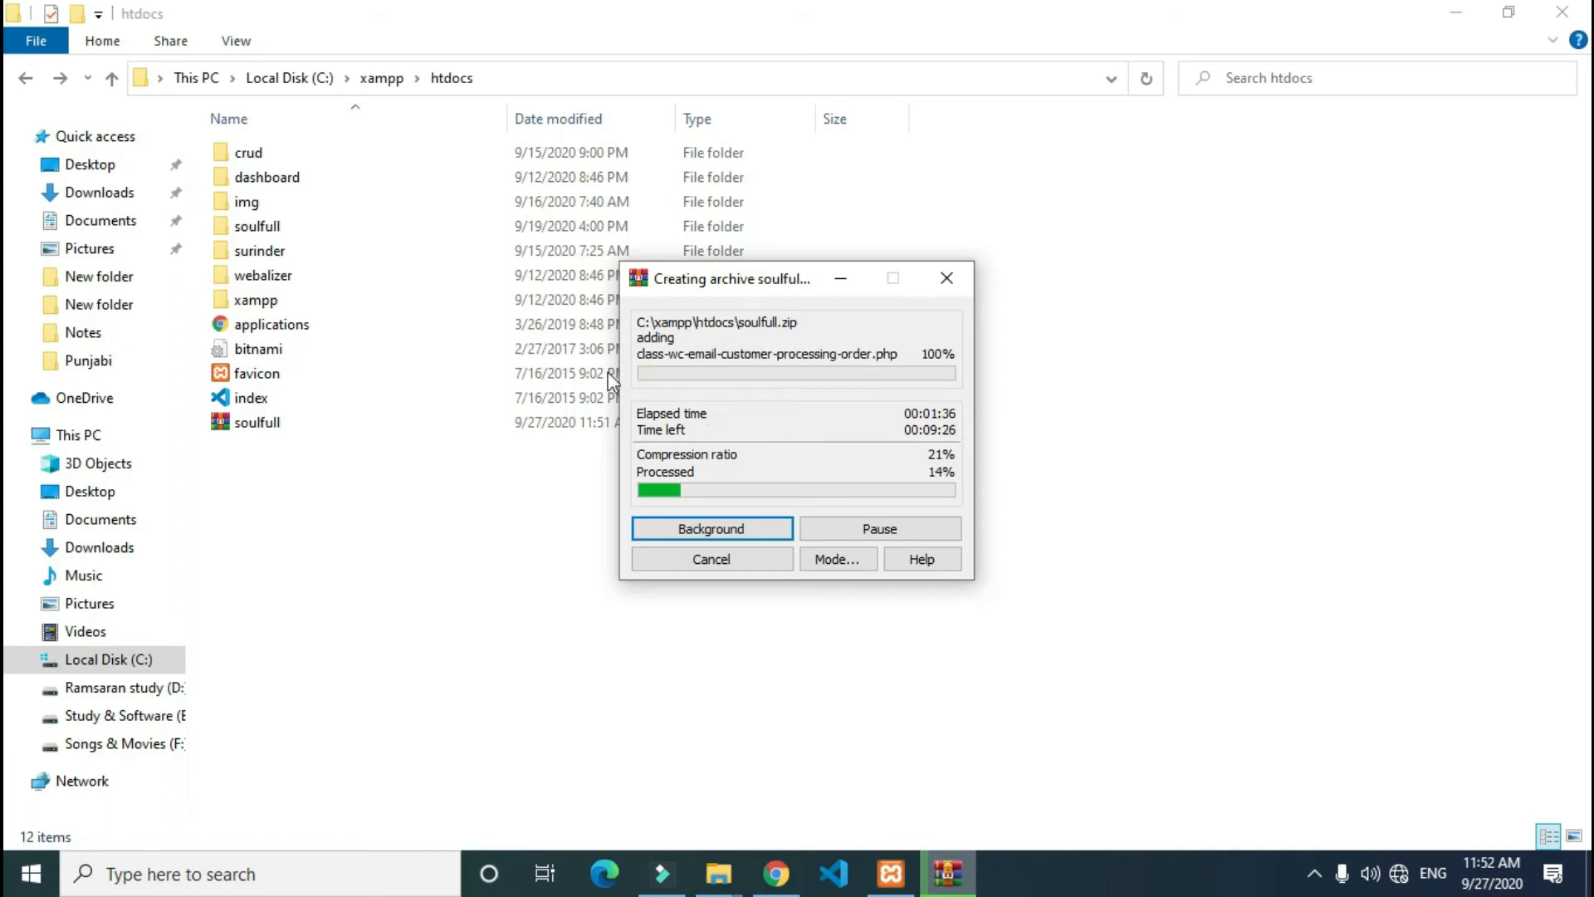
{"action": "left_click", "coordinate": [384, 235]}
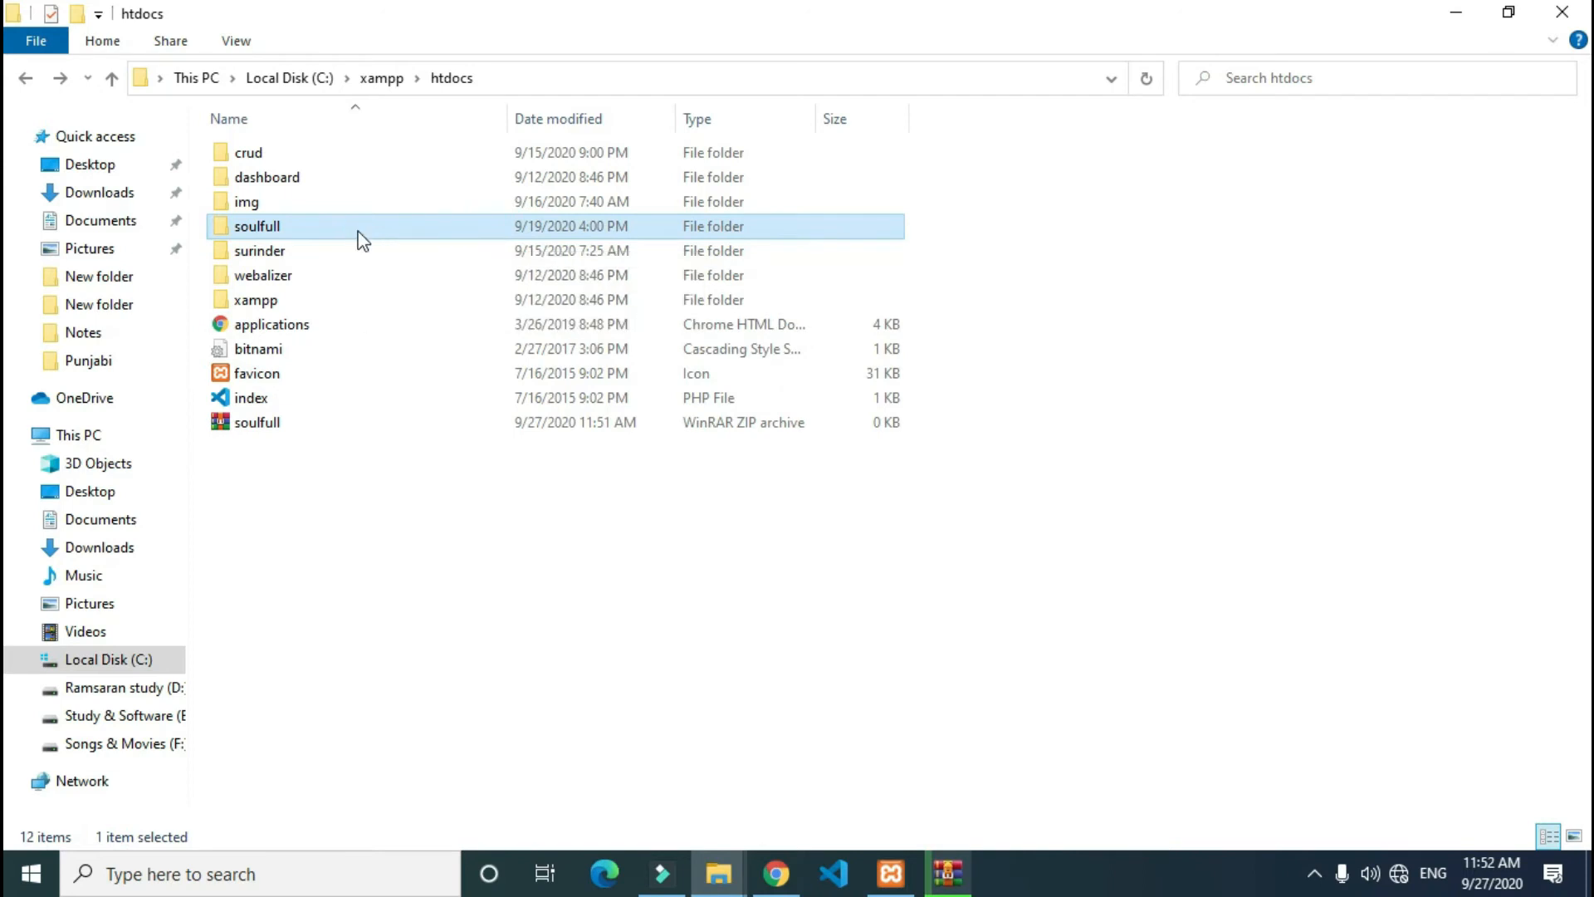
{"action": "right_click", "coordinate": [363, 241]}
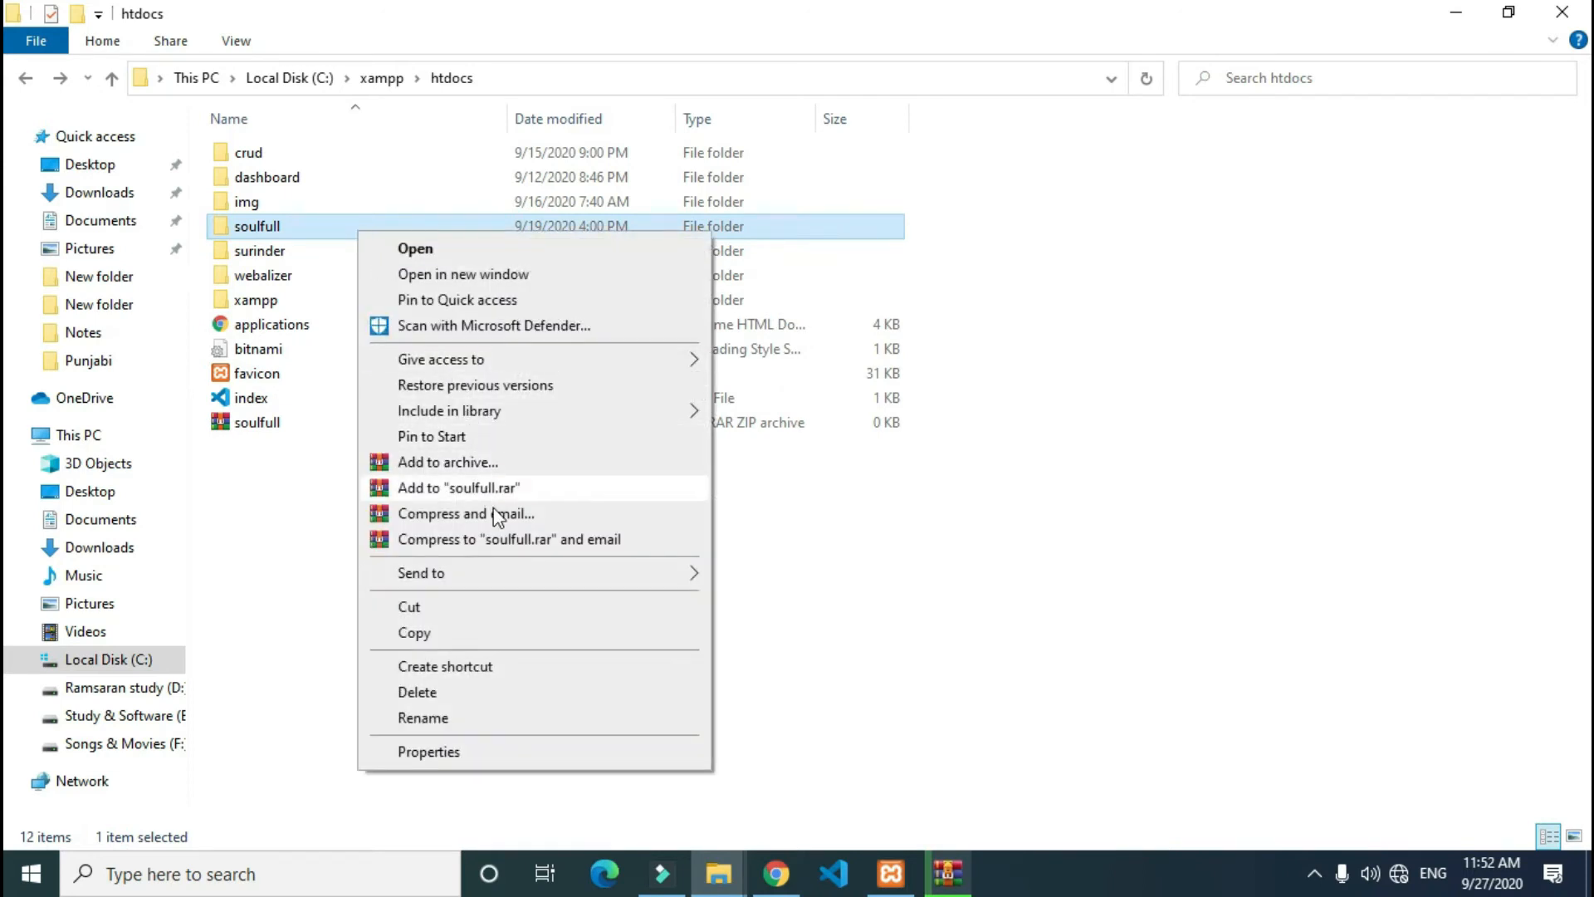
{"action": "mouse_move", "coordinate": [500, 580]}
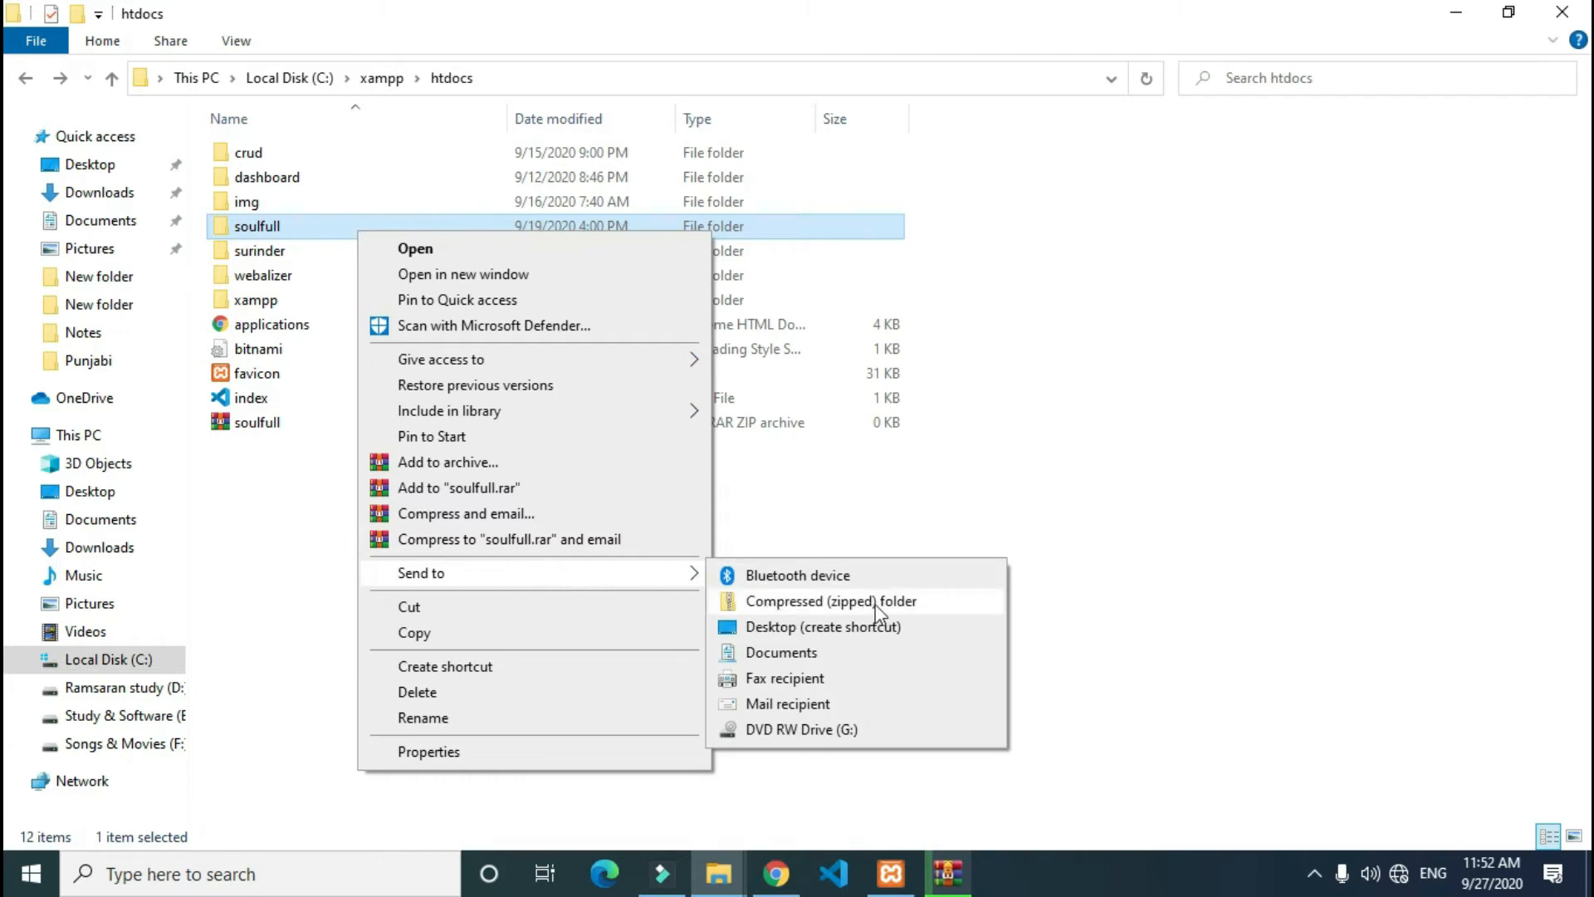
{"action": "left_click", "coordinate": [810, 601]}
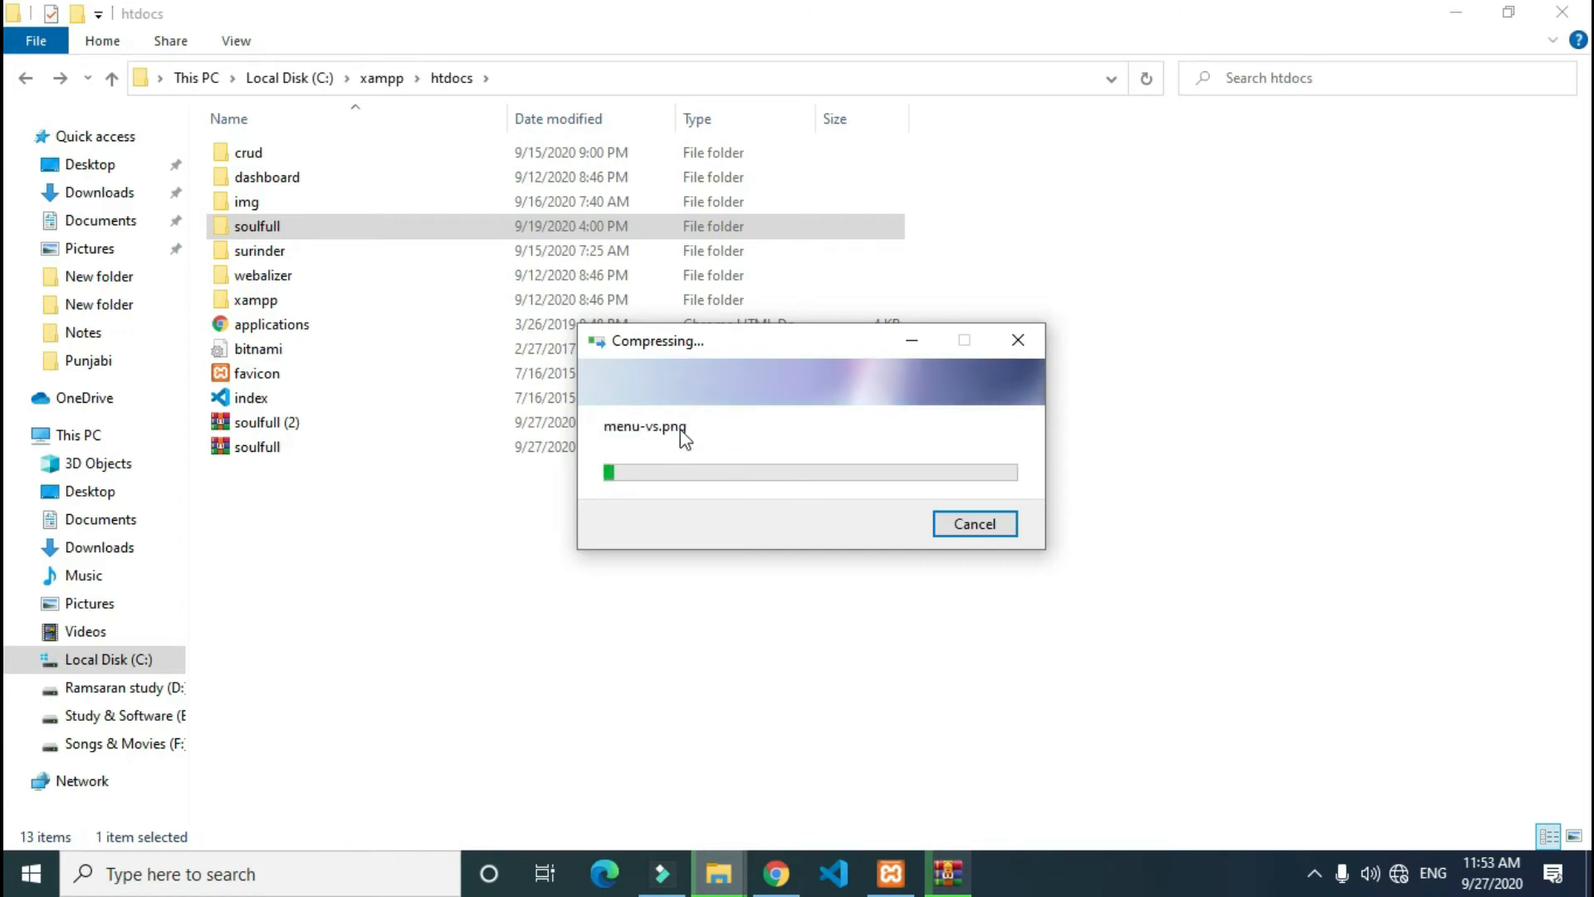
Arrange the Windows and WinRAR compression progress windows side by side, below the list of files, to compare their progress.
{"action": "left_click_drag", "start_coordinate": [774, 350], "coordinate": [340, 299]}
{"action": "left_click", "coordinate": [947, 873]}
{"action": "left_click_drag", "start_coordinate": [696, 279], "coordinate": [775, 262]}
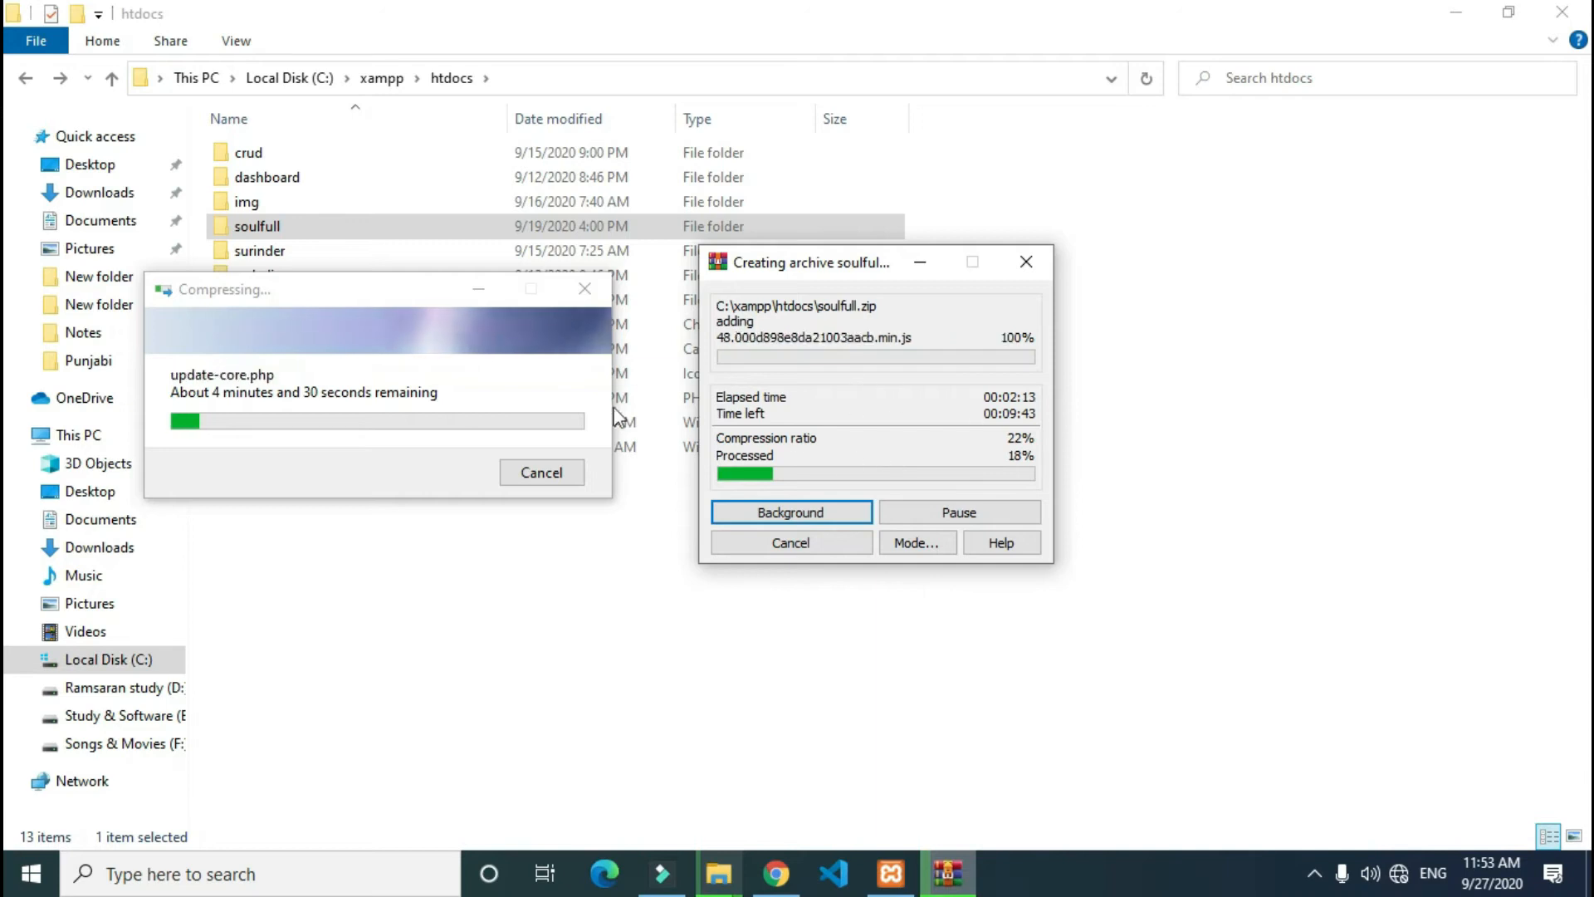
{"action": "left_click_drag", "start_coordinate": [375, 292], "coordinate": [357, 537]}
{"action": "left_click_drag", "start_coordinate": [802, 262], "coordinate": [839, 474]}
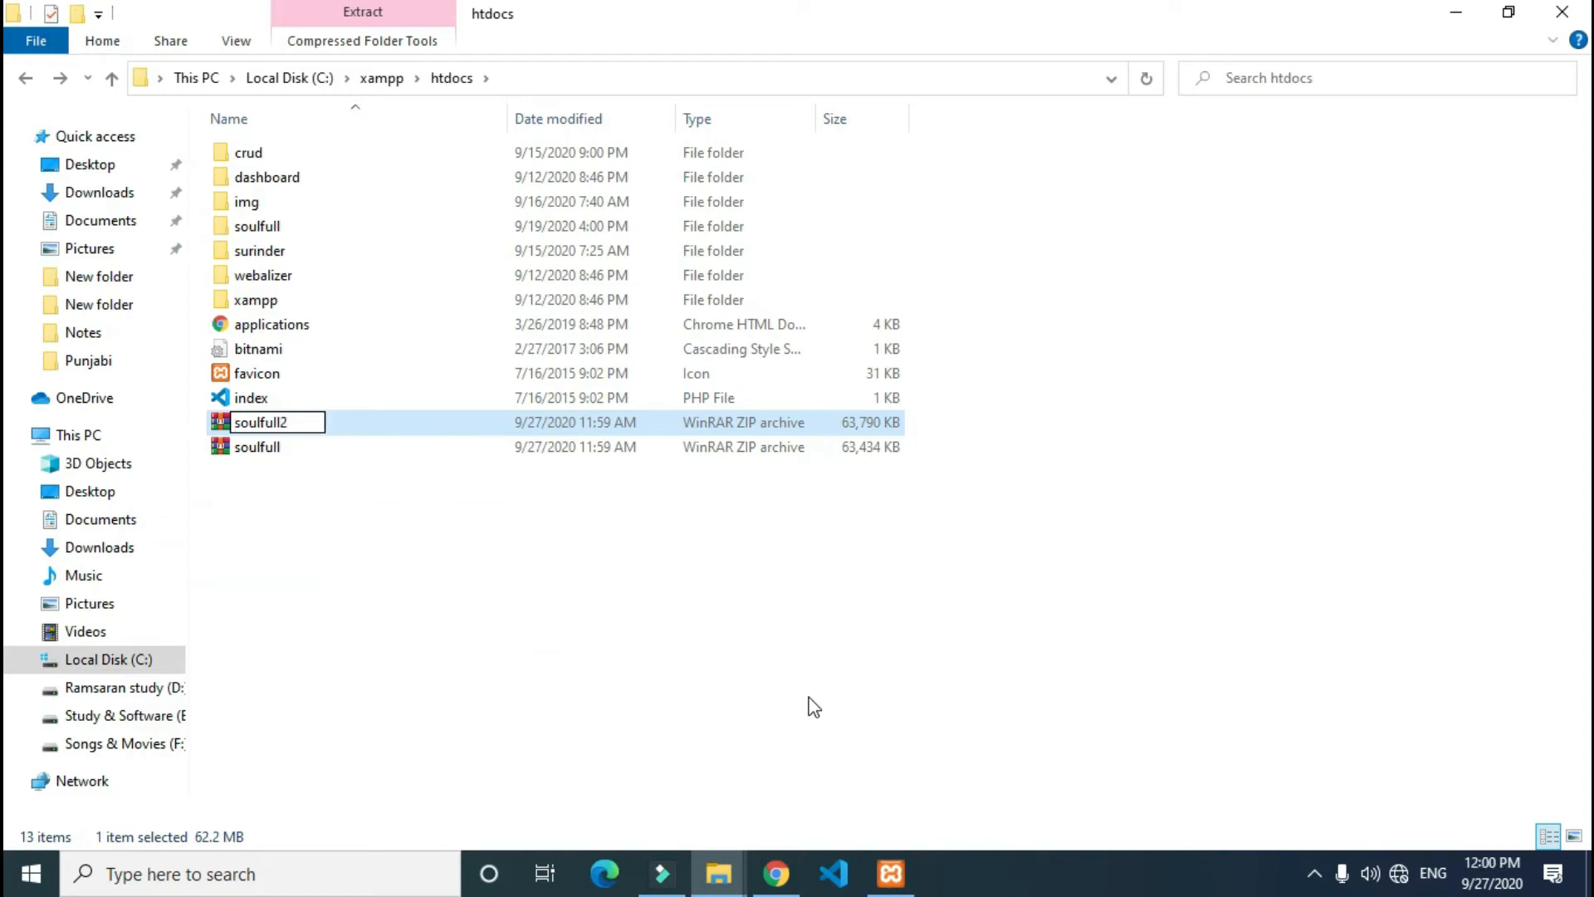
Rename the second zip archive as soulfull2 and compare it with the soulfull archive in htdocs.
{"action": "key", "text": "Return"}
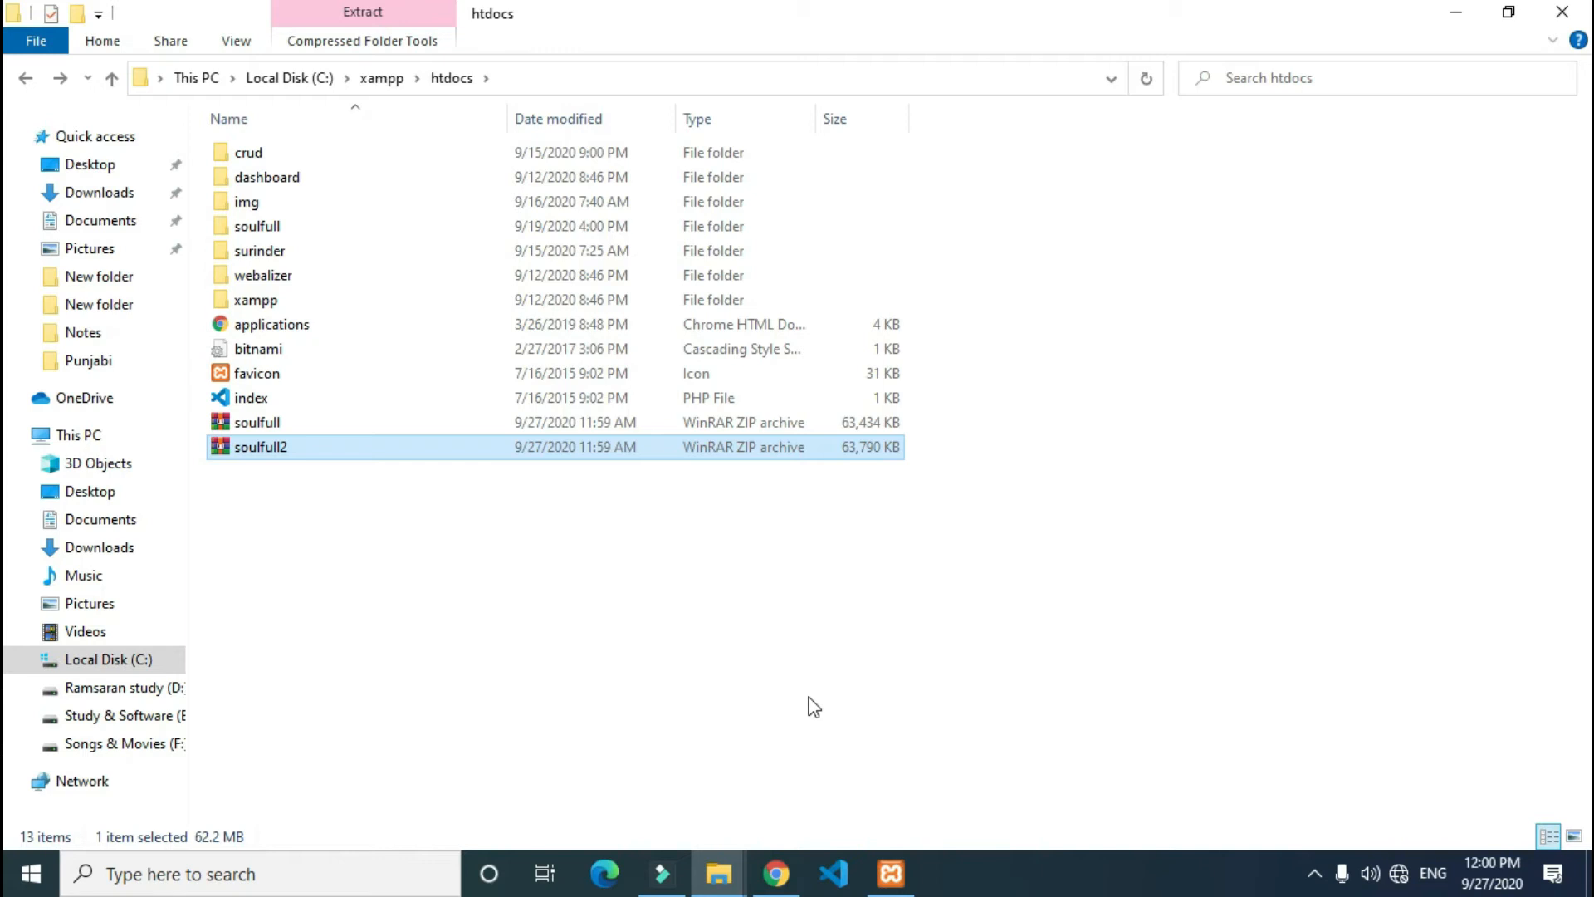
{"action": "key", "text": "Up"}
{"action": "key", "text": "Down"}
{"action": "key", "text": "Up"}
{"action": "key", "text": "Down"}
{"action": "key", "text": "Up"}
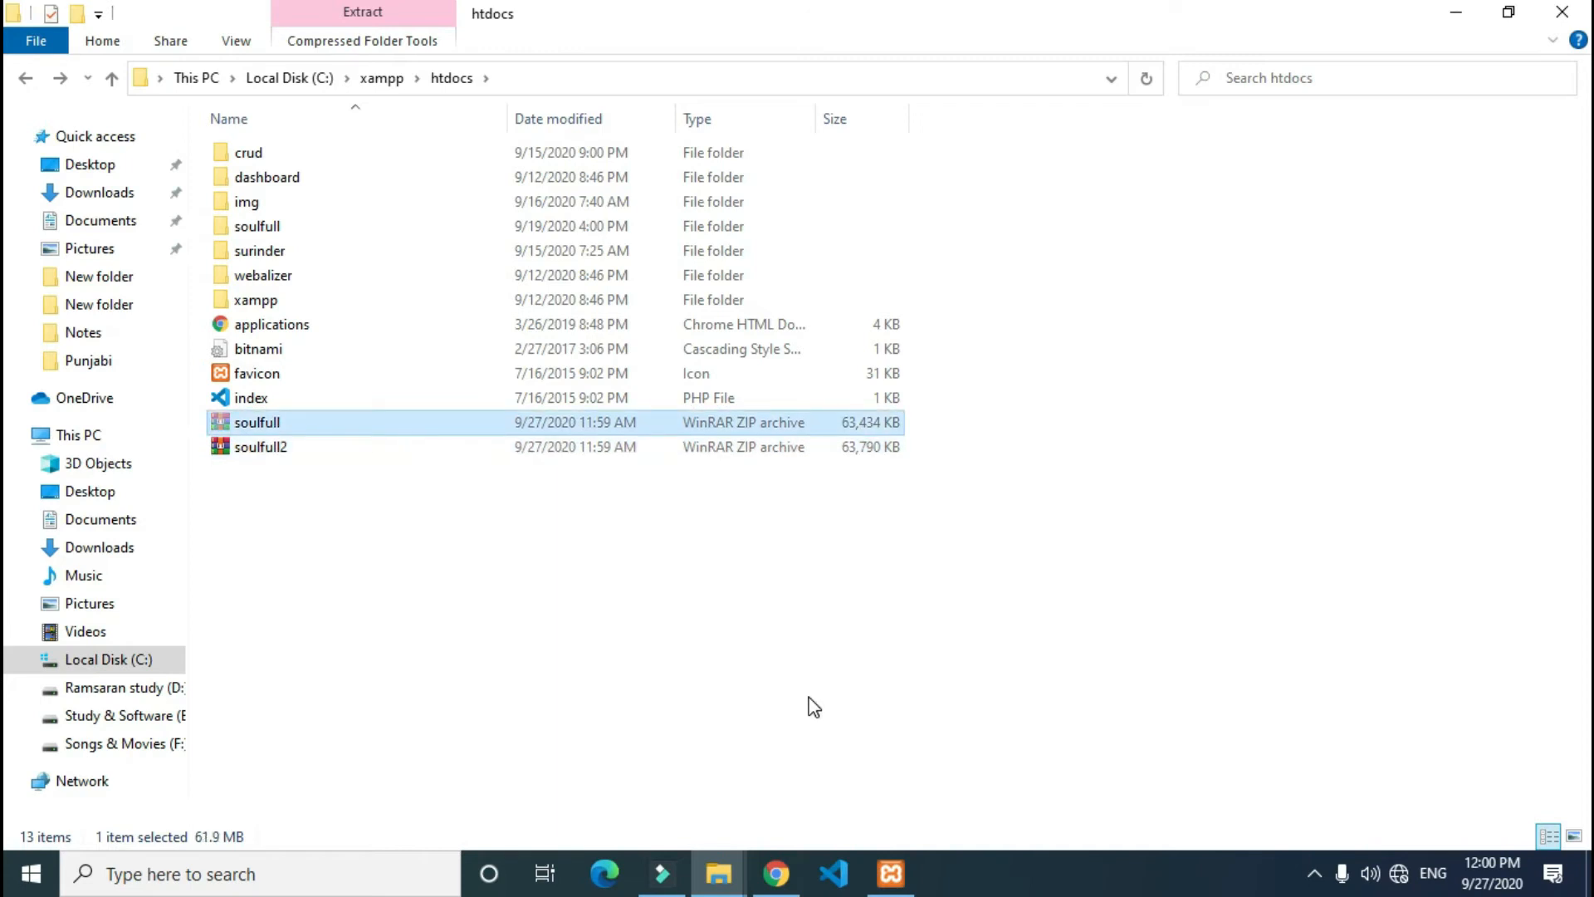
Permanently delete the soulfull2 zip archive from htdocs.
{"action": "key", "text": "Down"}
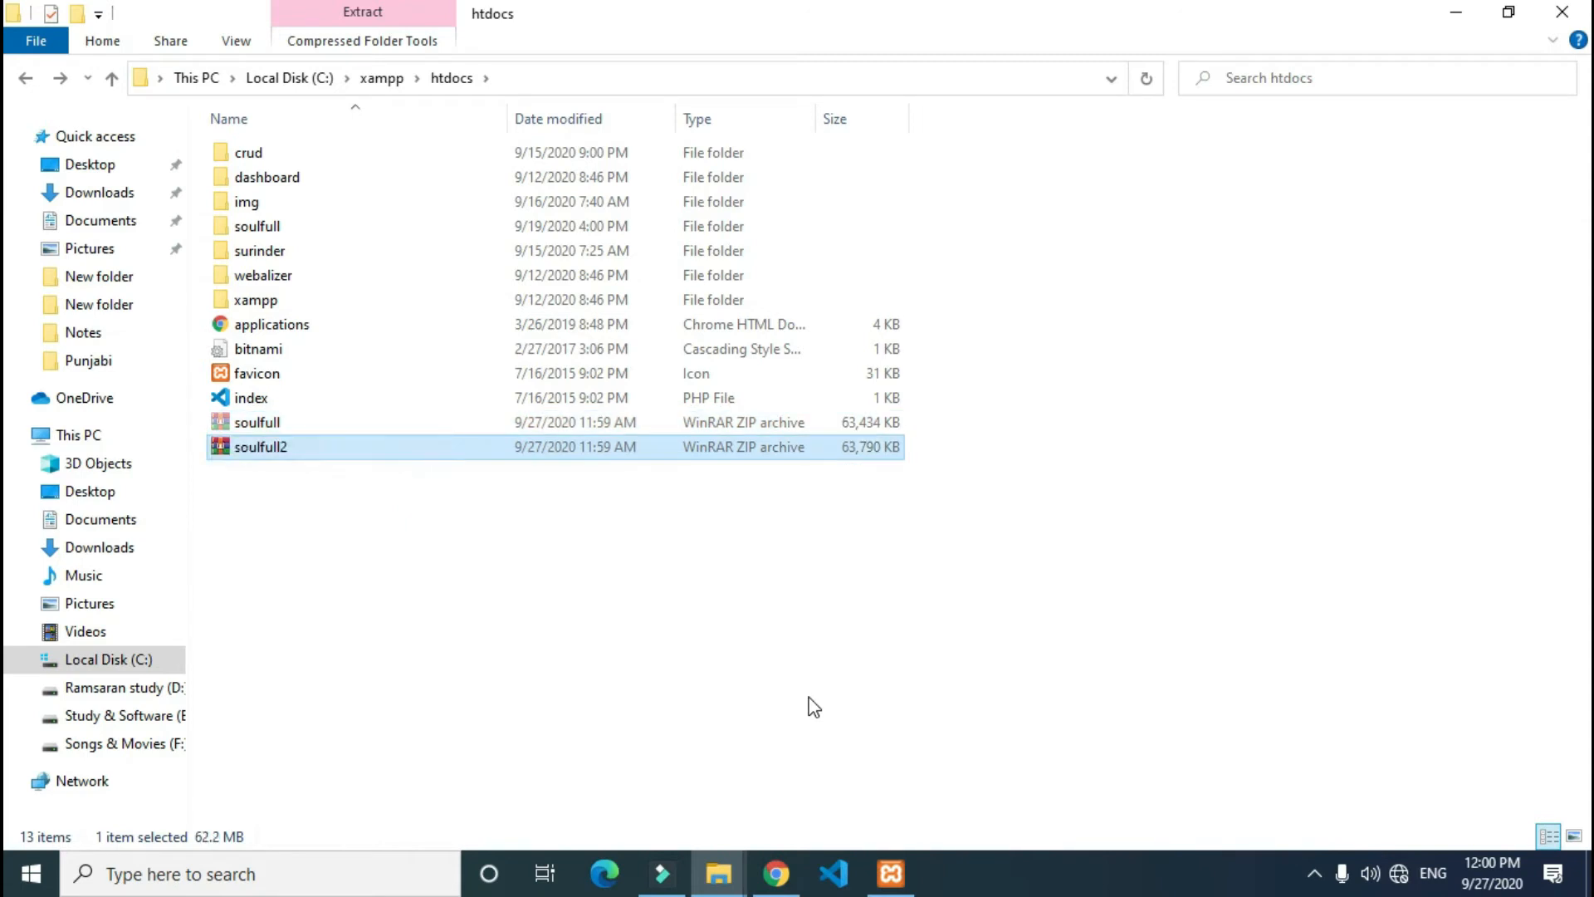
{"action": "key", "text": "shift+Delete"}
{"action": "key", "text": "Return"}
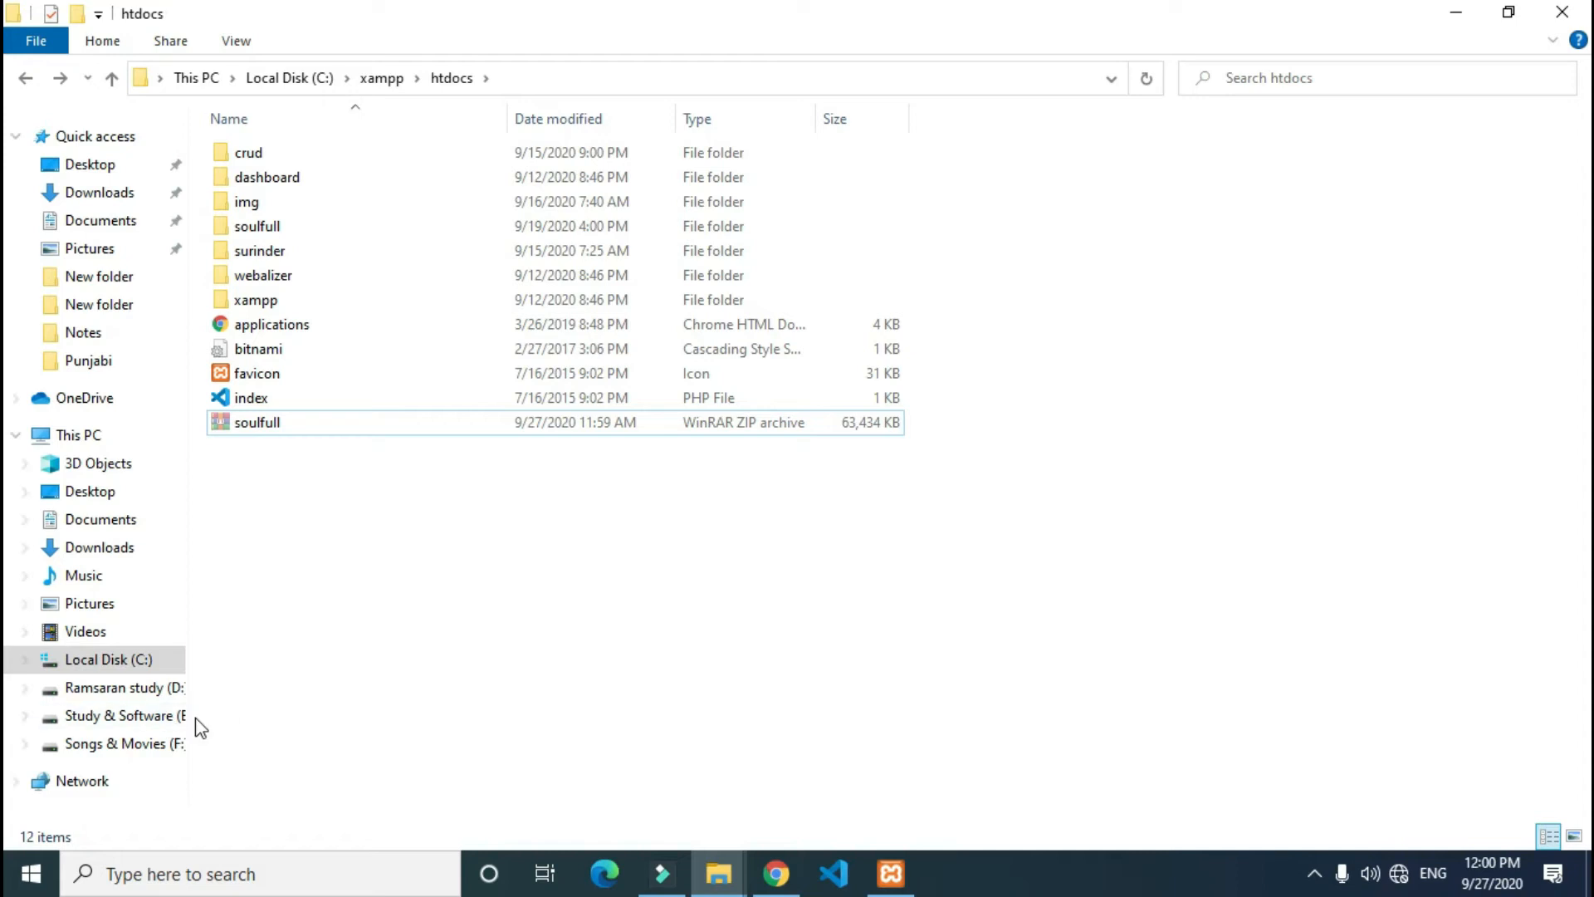
Move the soulfull zip archive from htdocs to the Desktop folder.
{"action": "left_click", "coordinate": [152, 688]}
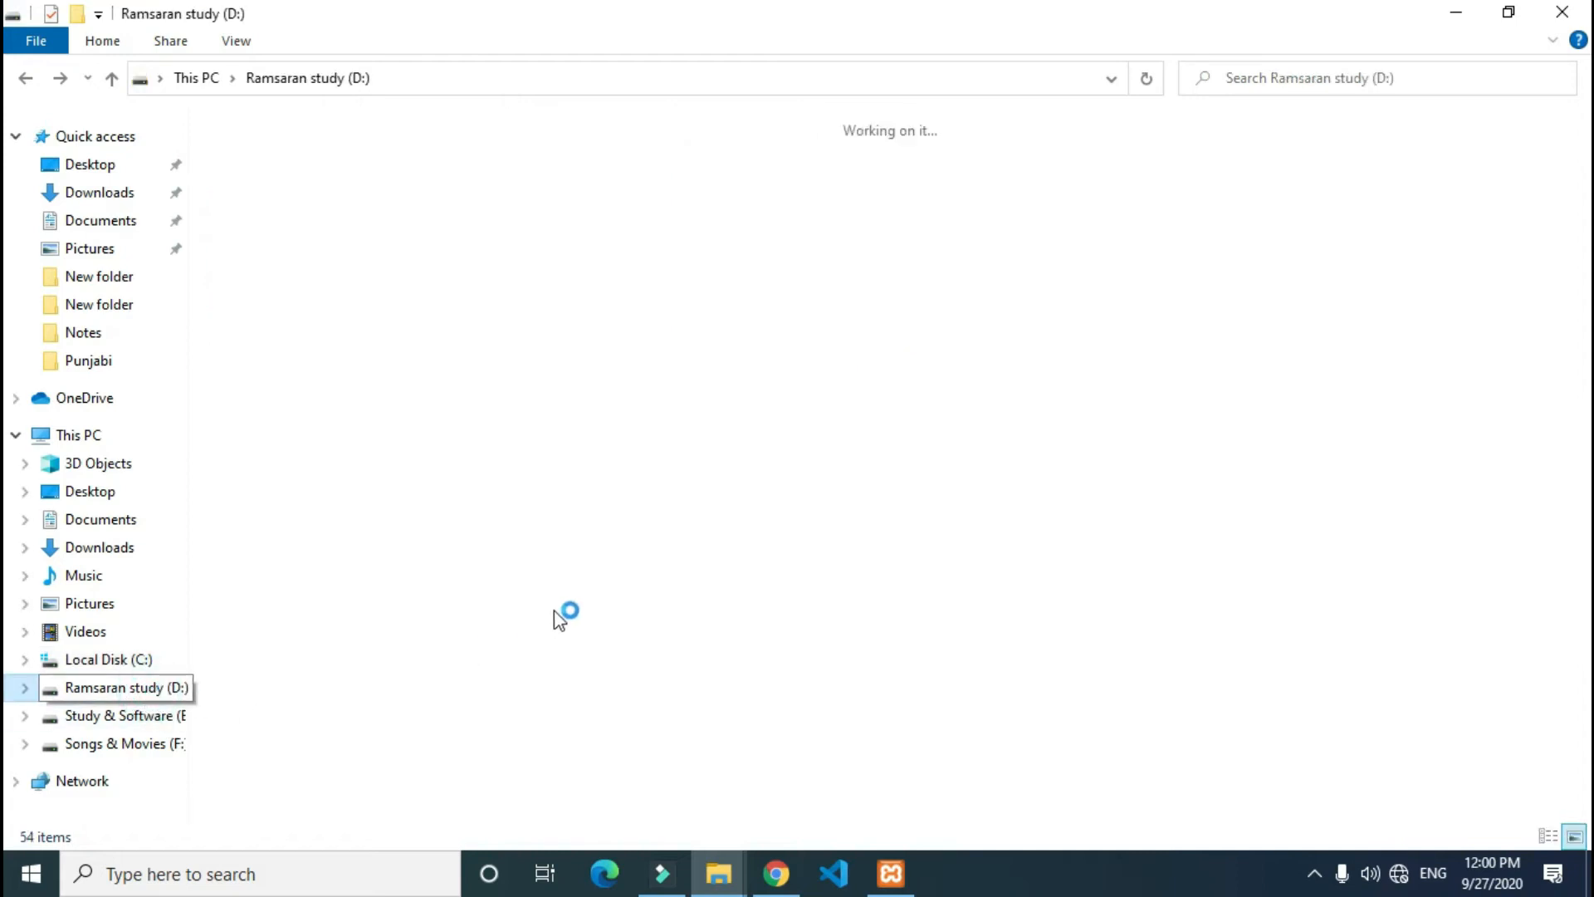
{"action": "left_click", "coordinate": [154, 716]}
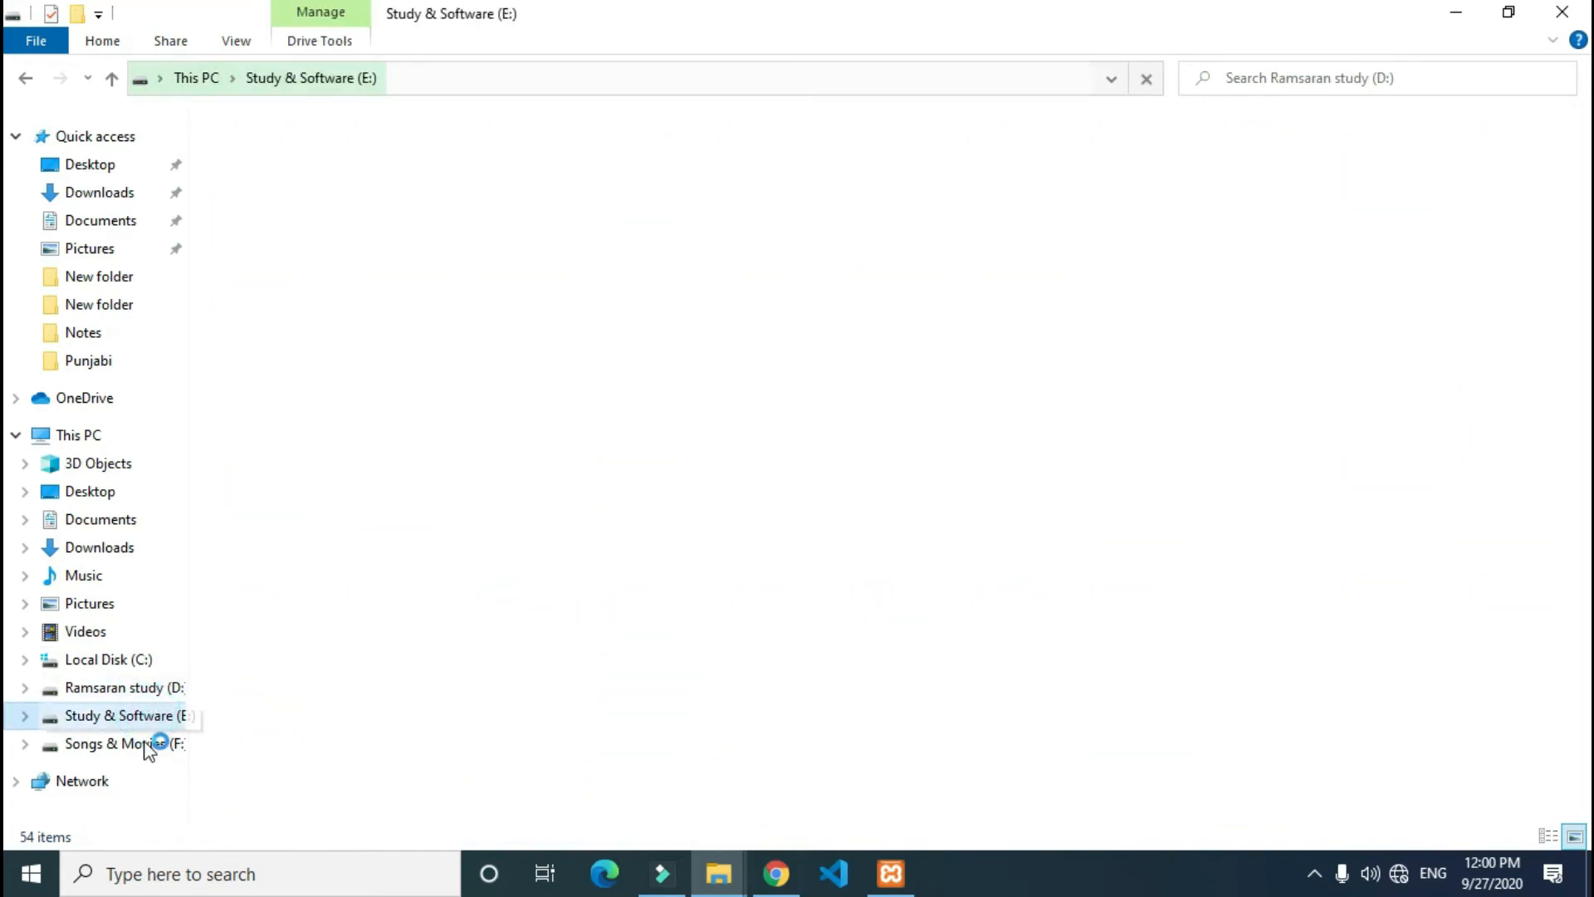
{"action": "left_click", "coordinate": [147, 745]}
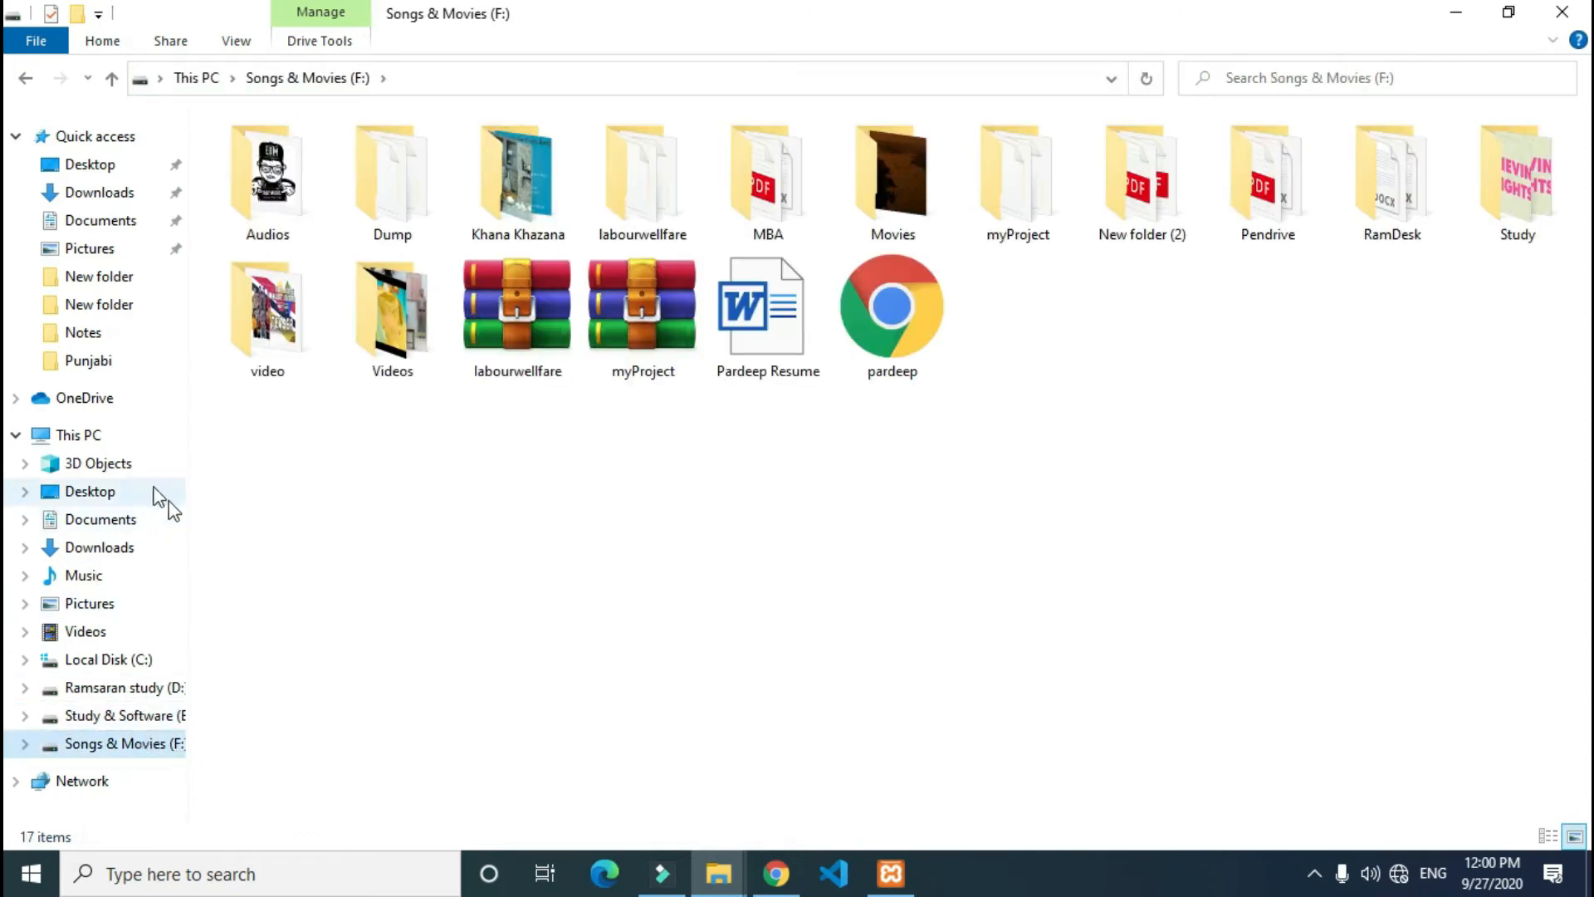
{"action": "left_click", "coordinate": [127, 490]}
{"action": "left_click", "coordinate": [549, 676]}
{"action": "key", "text": "ctrl+v"}
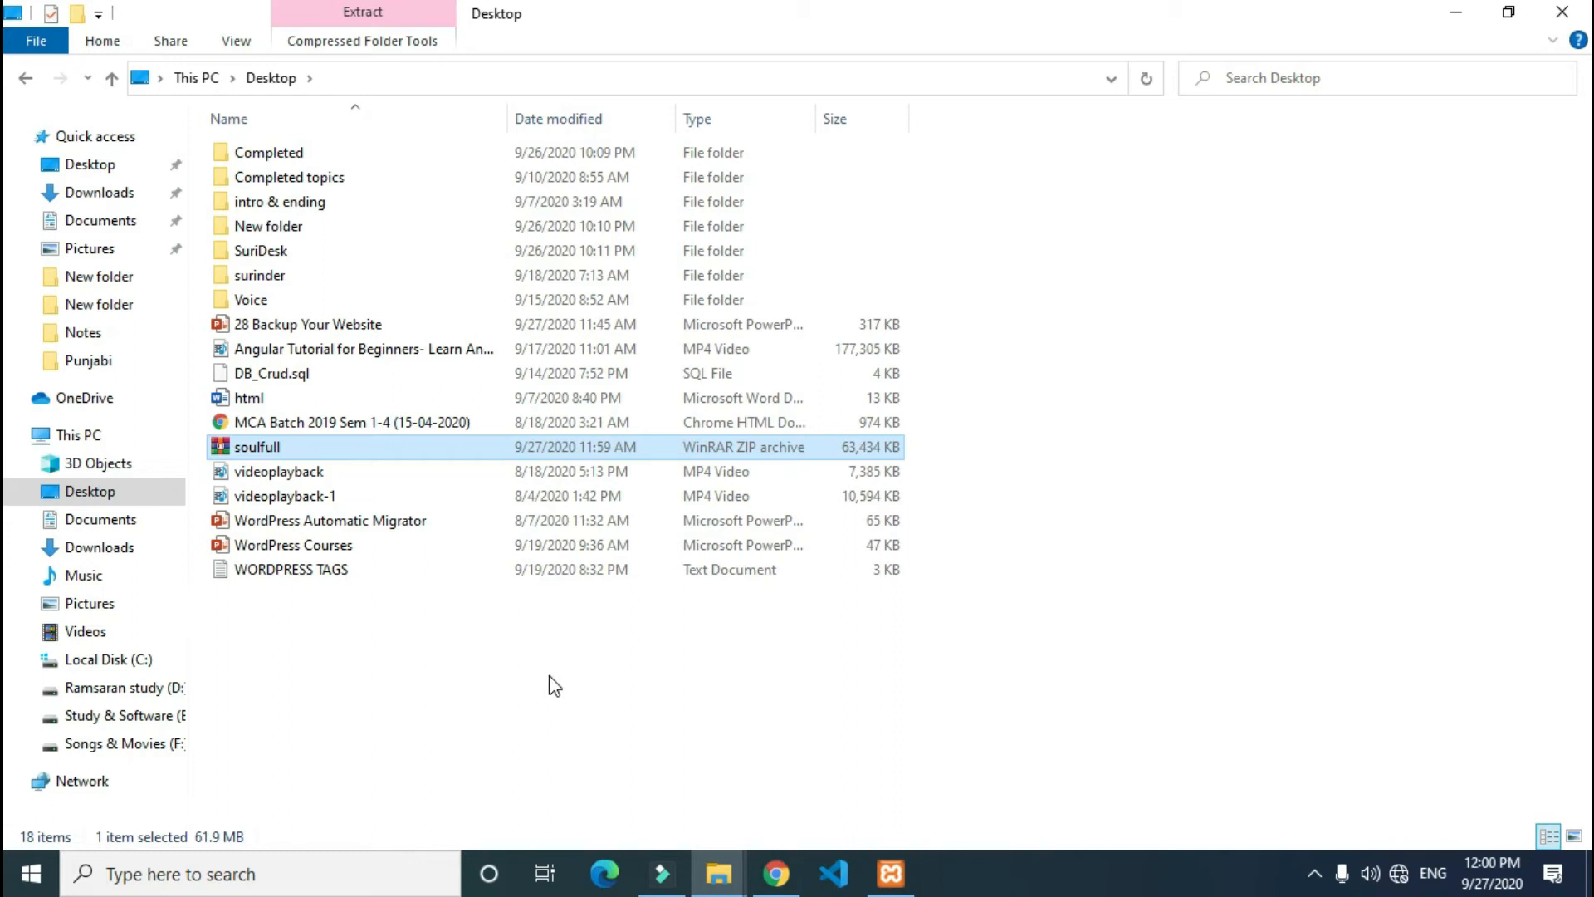
Move the soulfull zip archive from the Desktop folder to Downloads.
{"action": "right_click", "coordinate": [276, 450]}
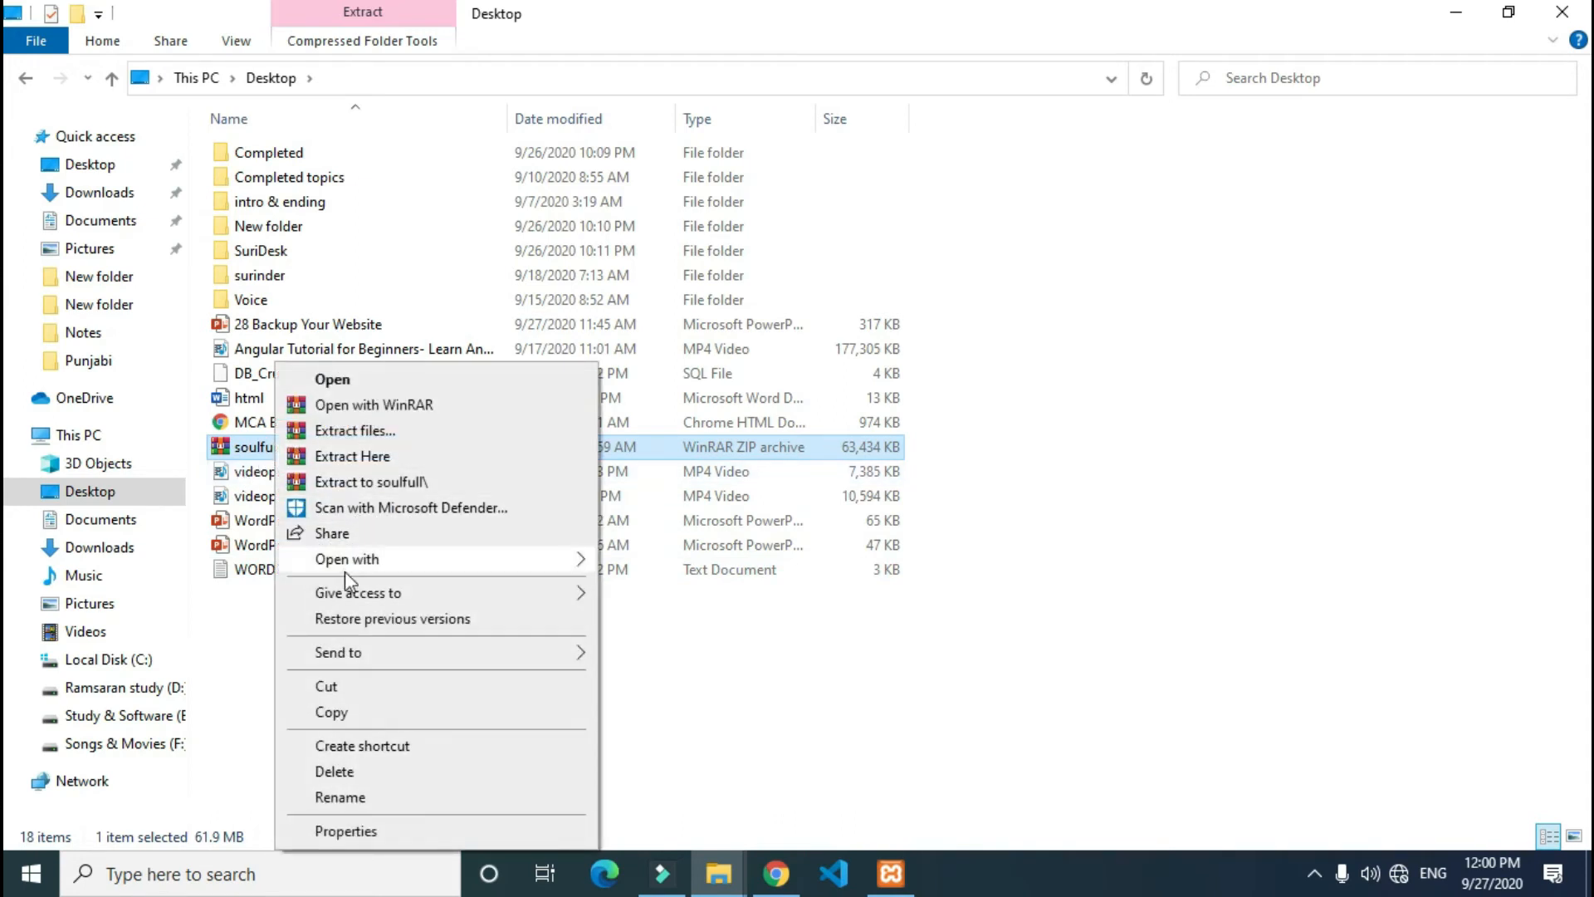
{"action": "left_click", "coordinate": [357, 687]}
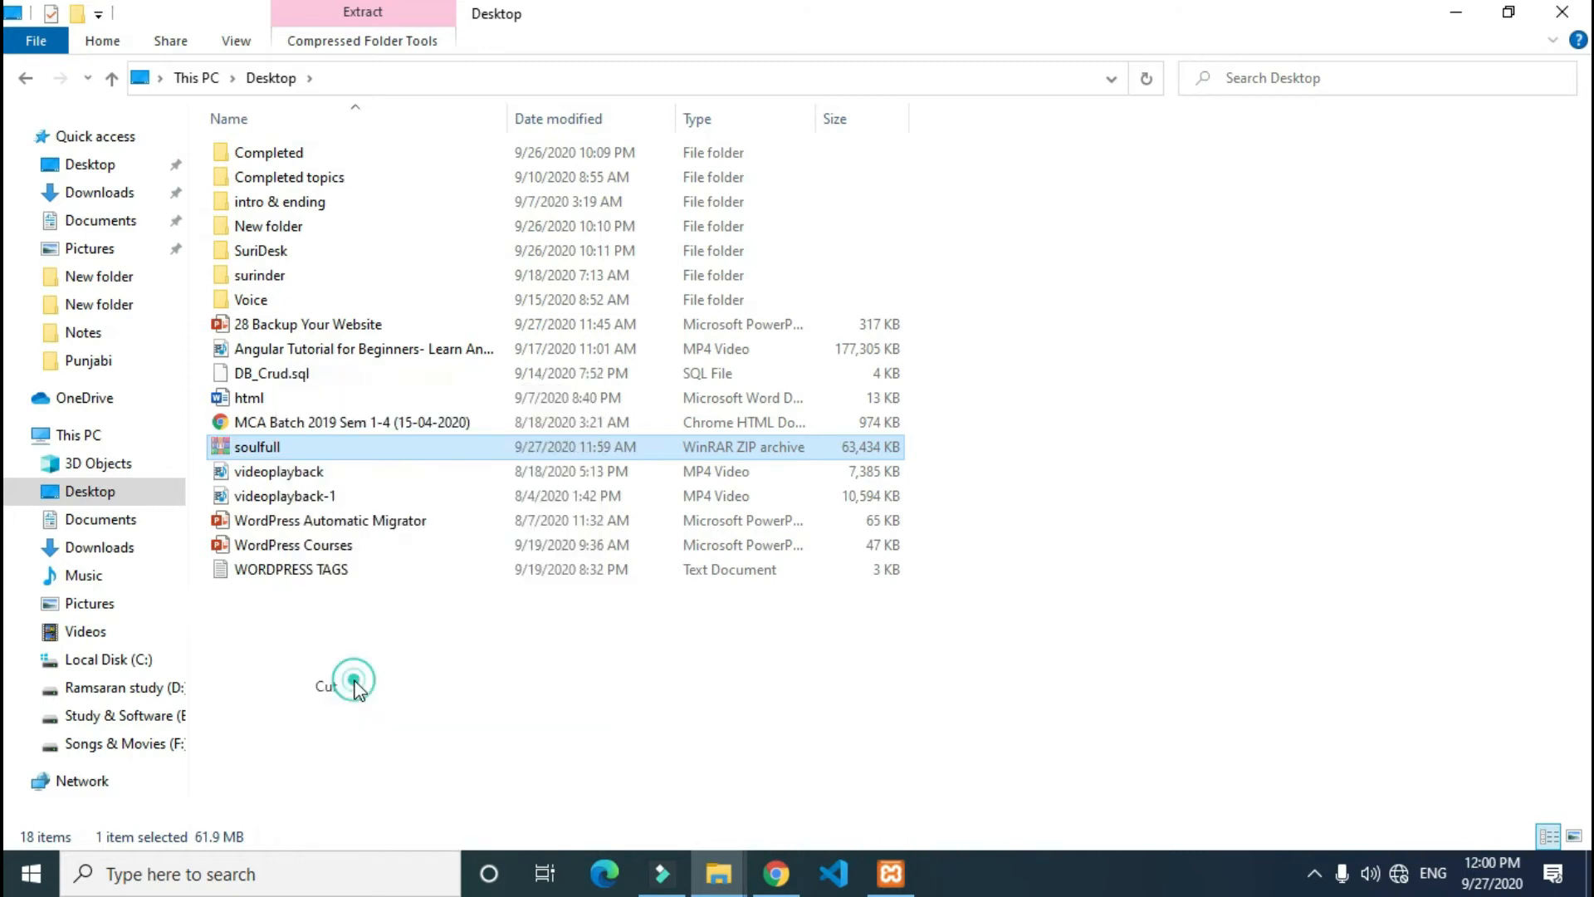
{"action": "left_click", "coordinate": [108, 196]}
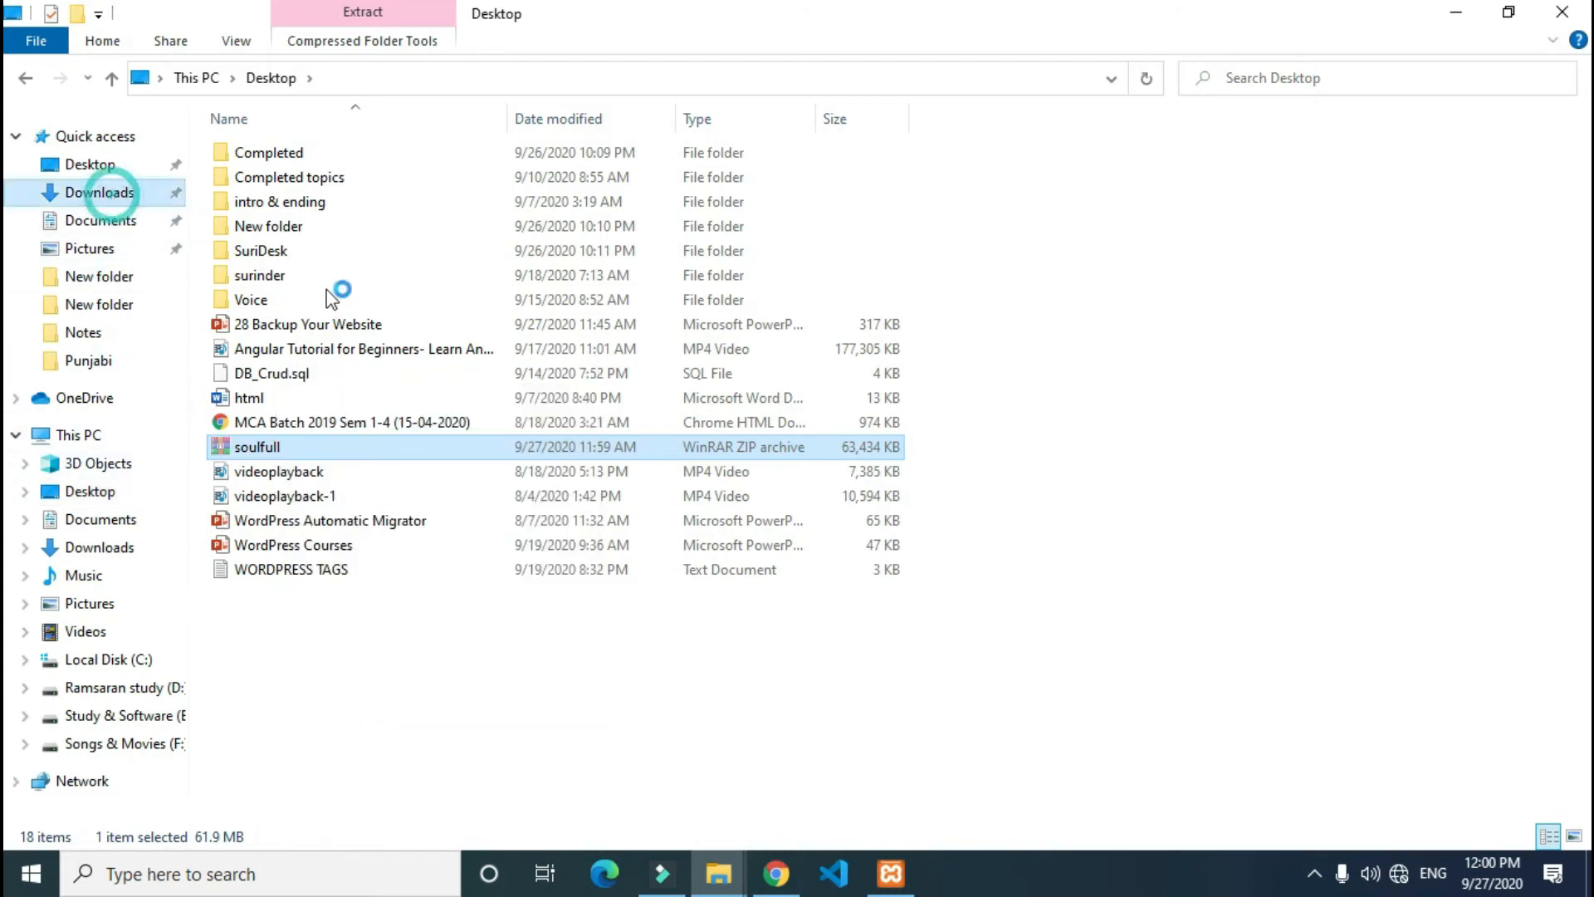
{"action": "right_click", "coordinate": [510, 547]}
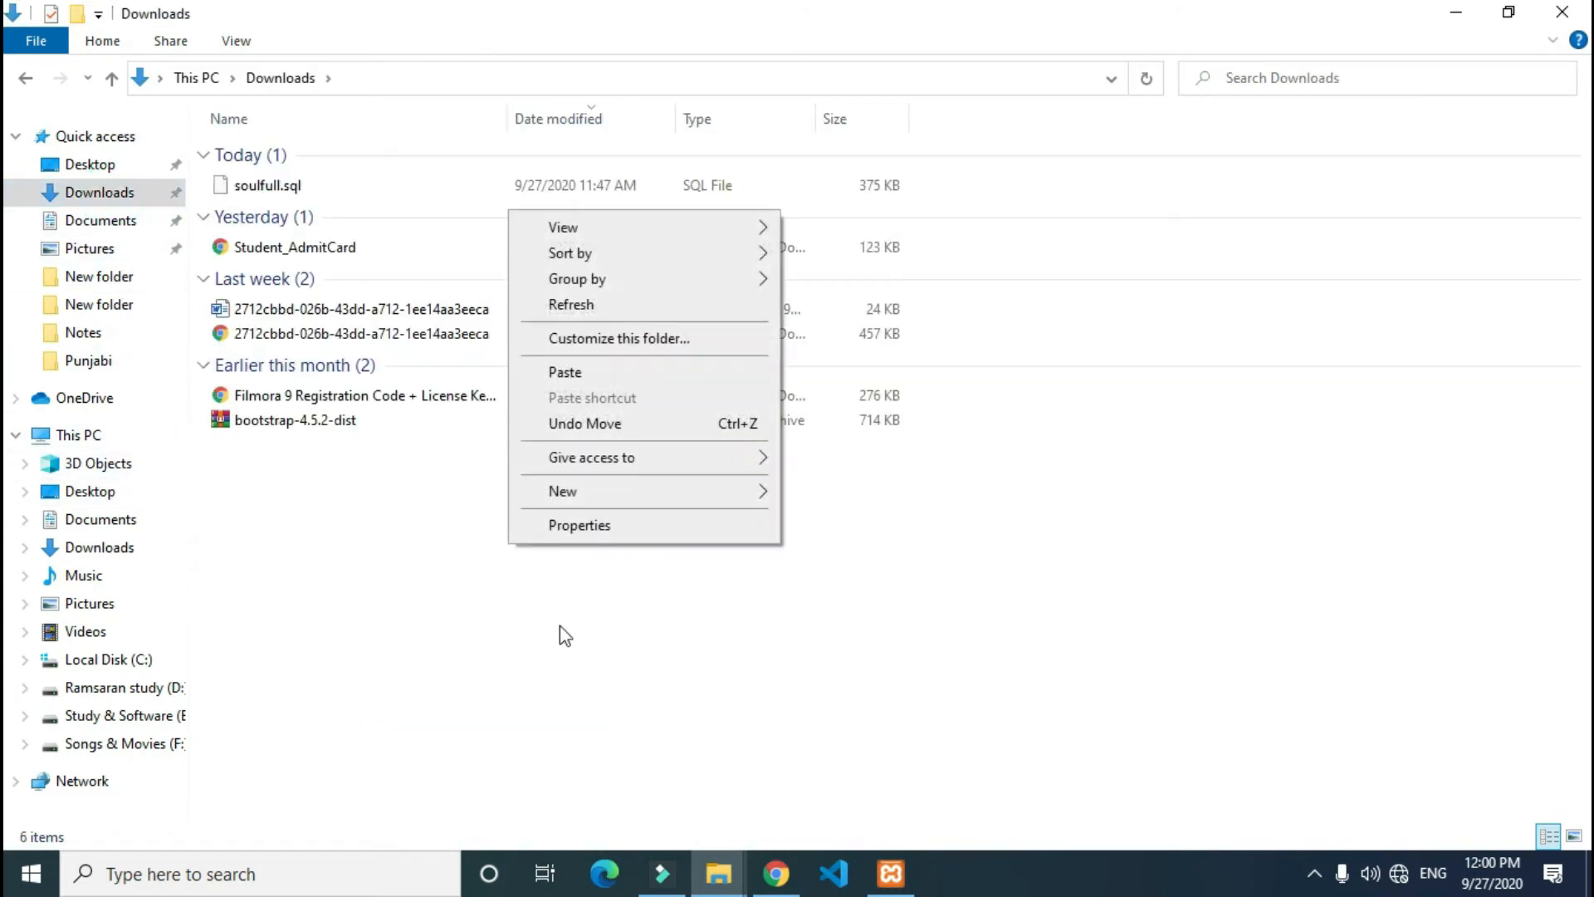
{"action": "left_click", "coordinate": [582, 371]}
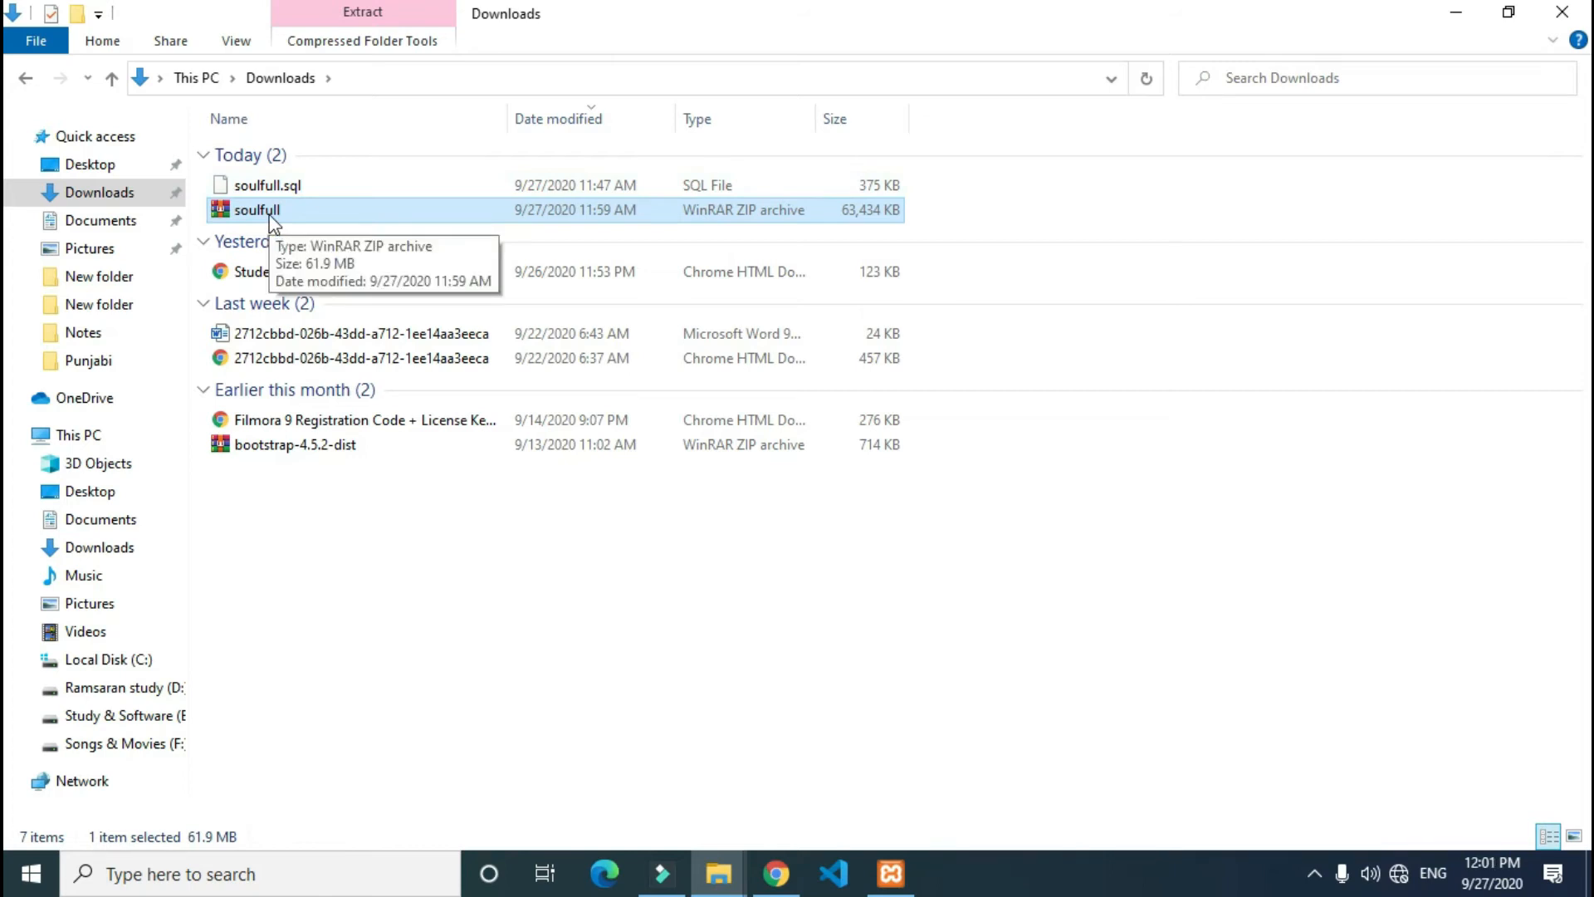
Switch to Chrome and look through the product listings on the local Soulfull storefront.
{"action": "left_click", "coordinate": [1455, 12]}
{"action": "left_click", "coordinate": [776, 870]}
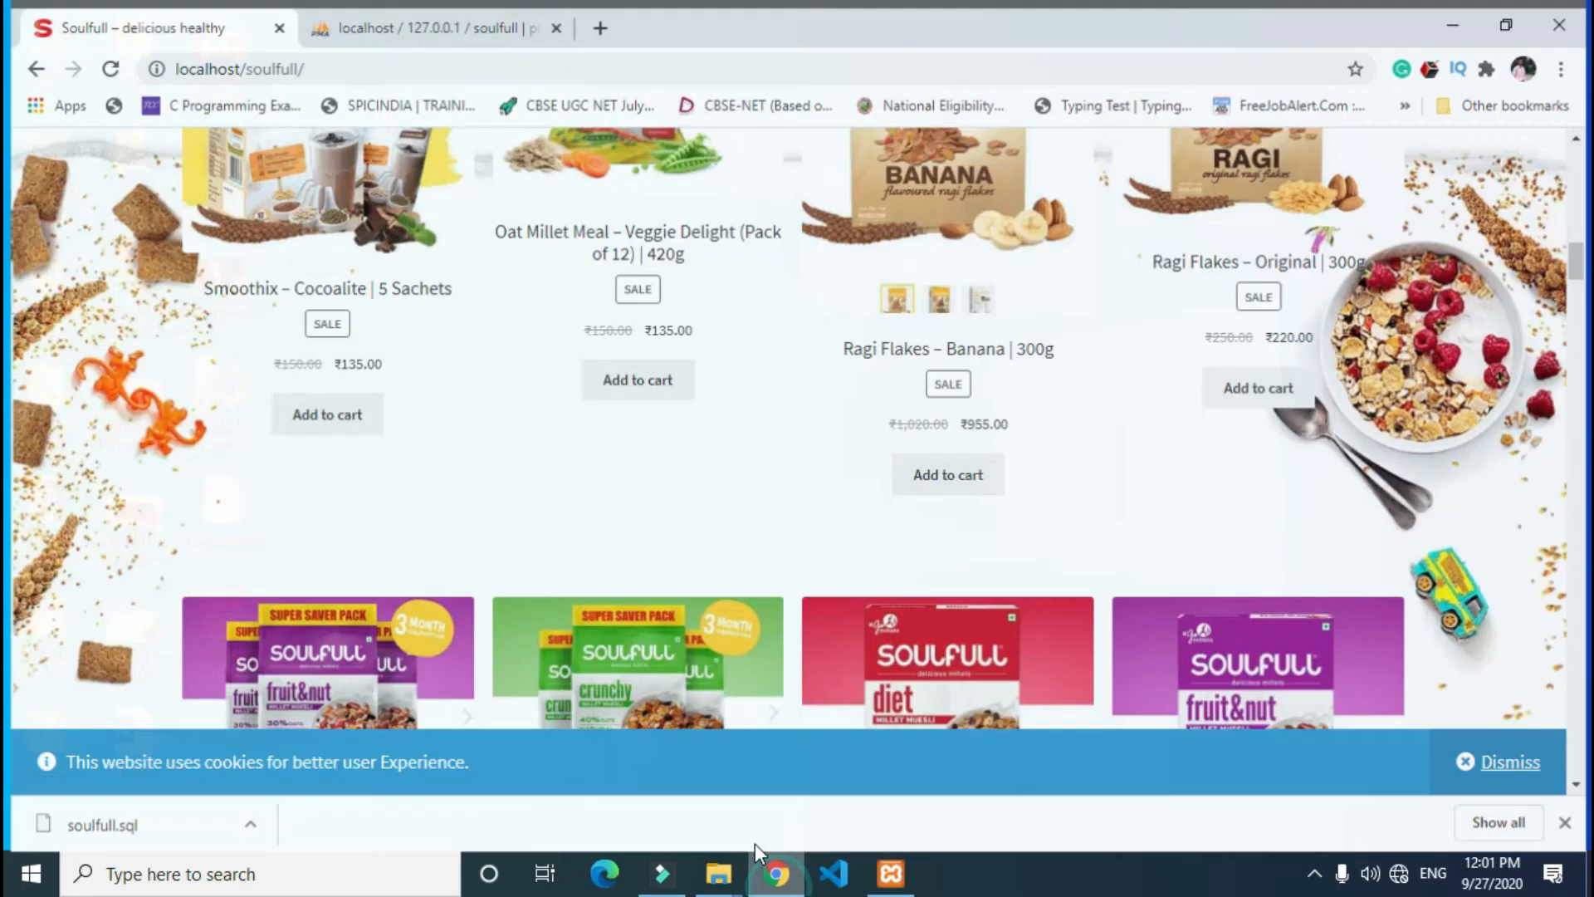
{"action": "scroll", "coordinate": [660, 485], "scroll_direction": "down", "scroll_amount": 10}
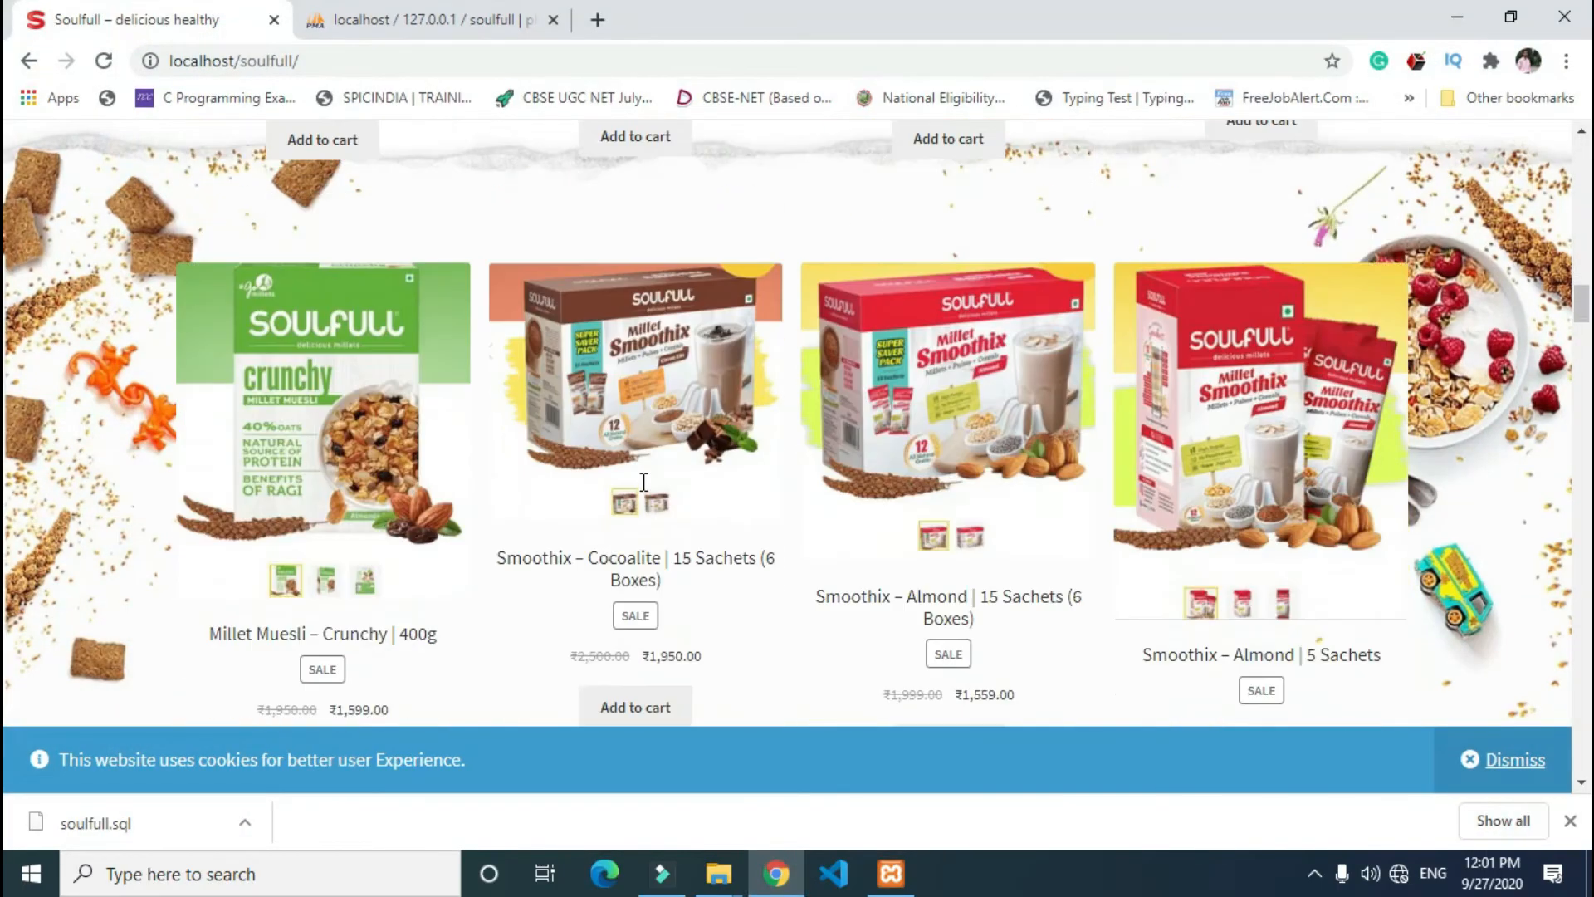
{"action": "scroll", "coordinate": [527, 238], "scroll_direction": "up", "scroll_amount": 11}
Drop the soulfull database from the phpMyAdmin server and reload the list of databases.
{"action": "left_click", "coordinate": [441, 19]}
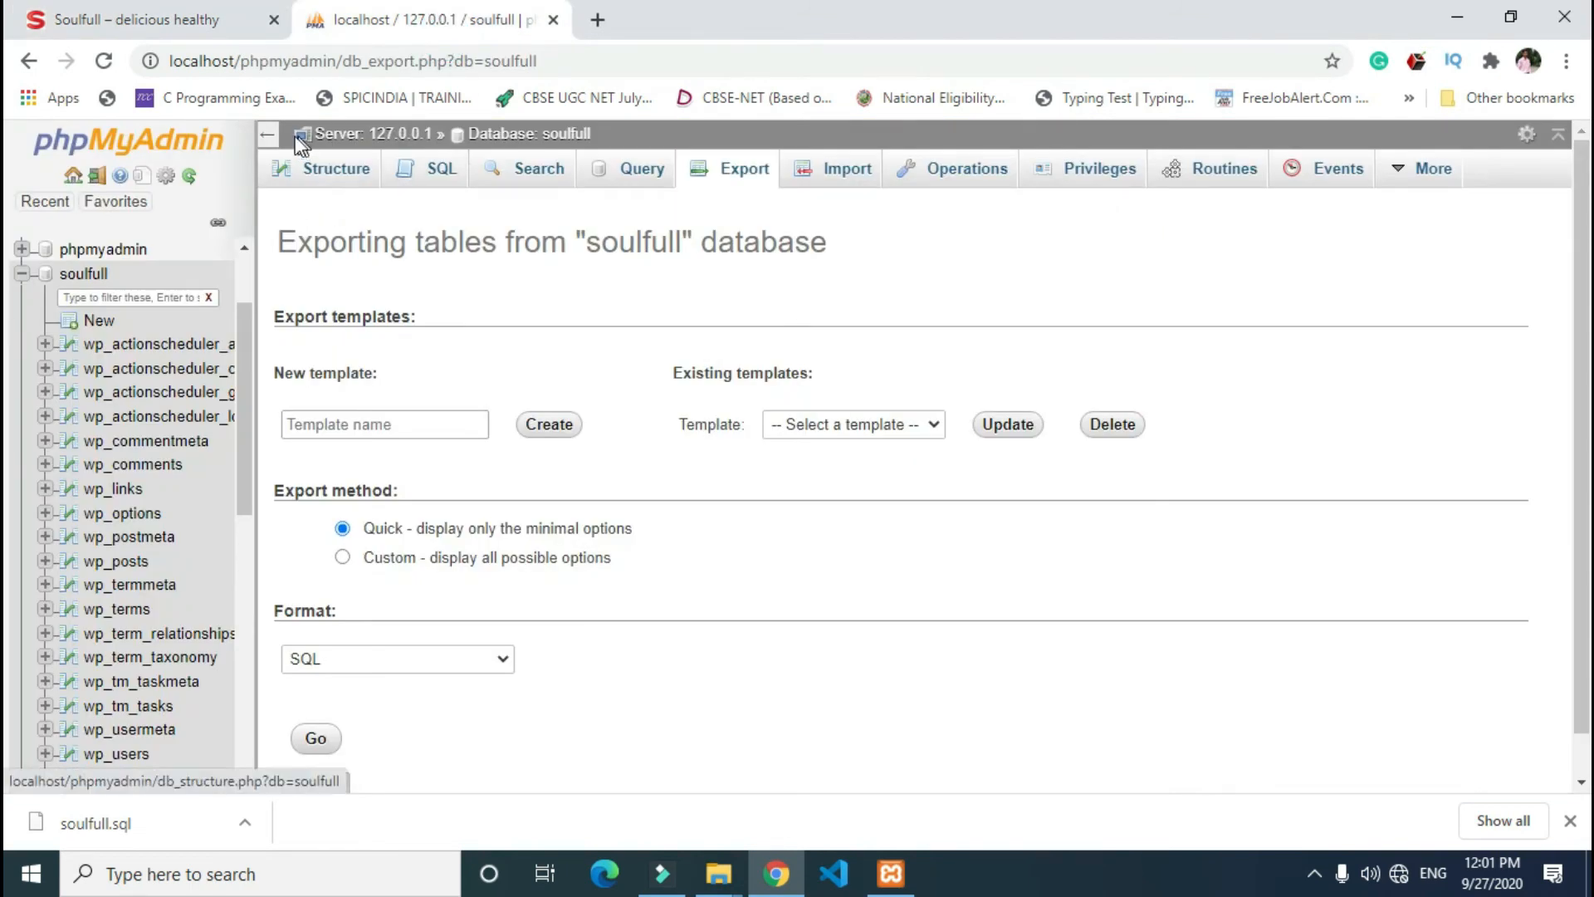
{"action": "left_click", "coordinate": [73, 177]}
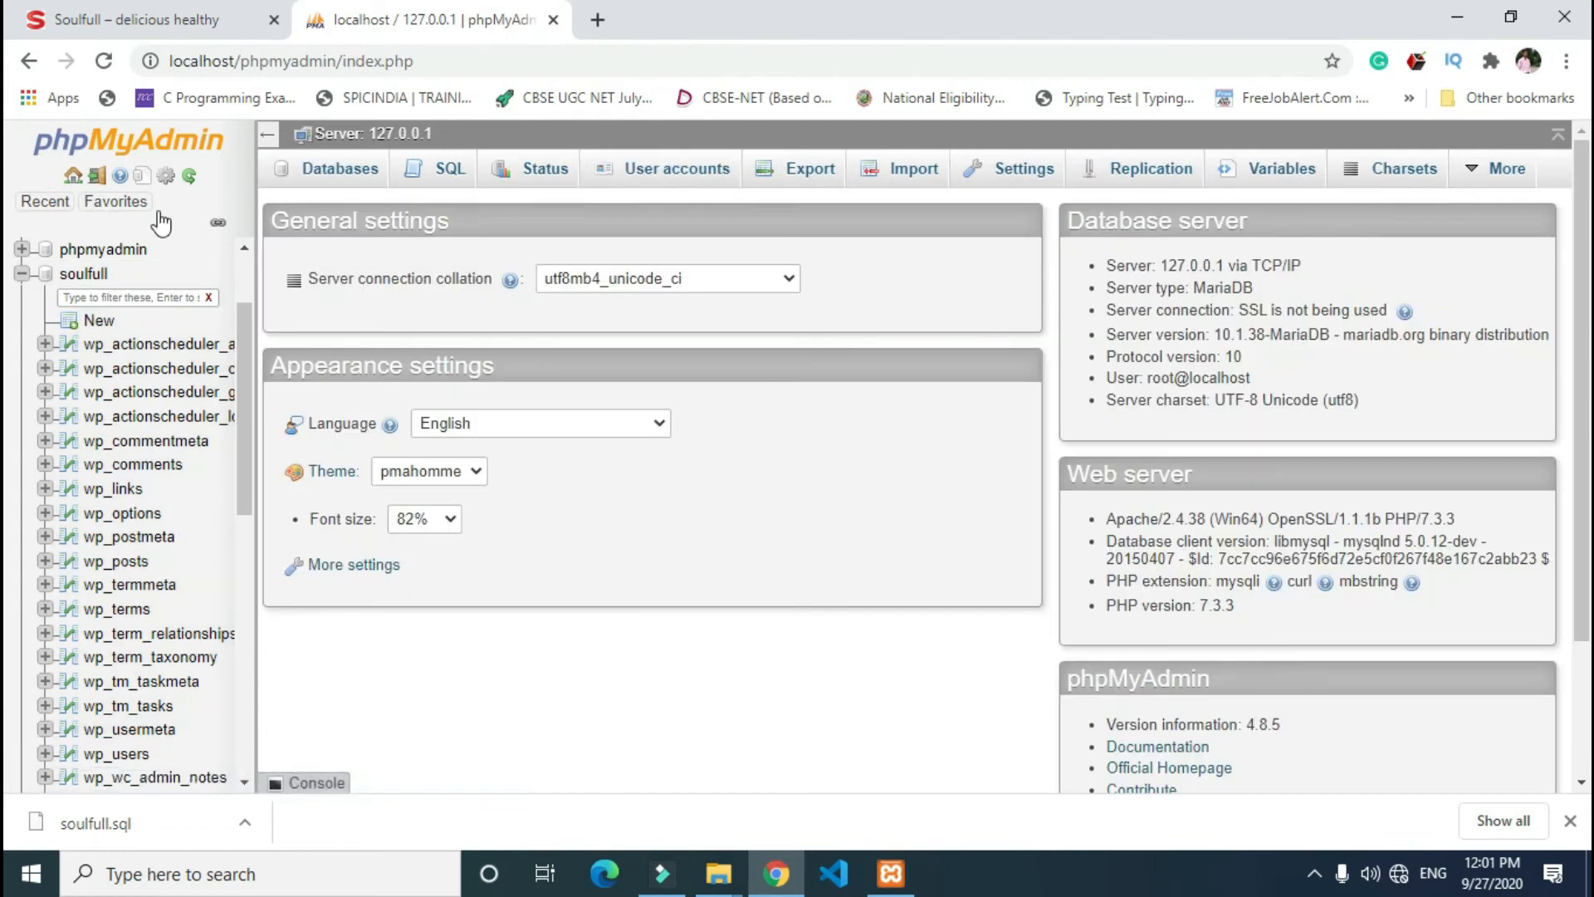
{"action": "left_click", "coordinate": [328, 177]}
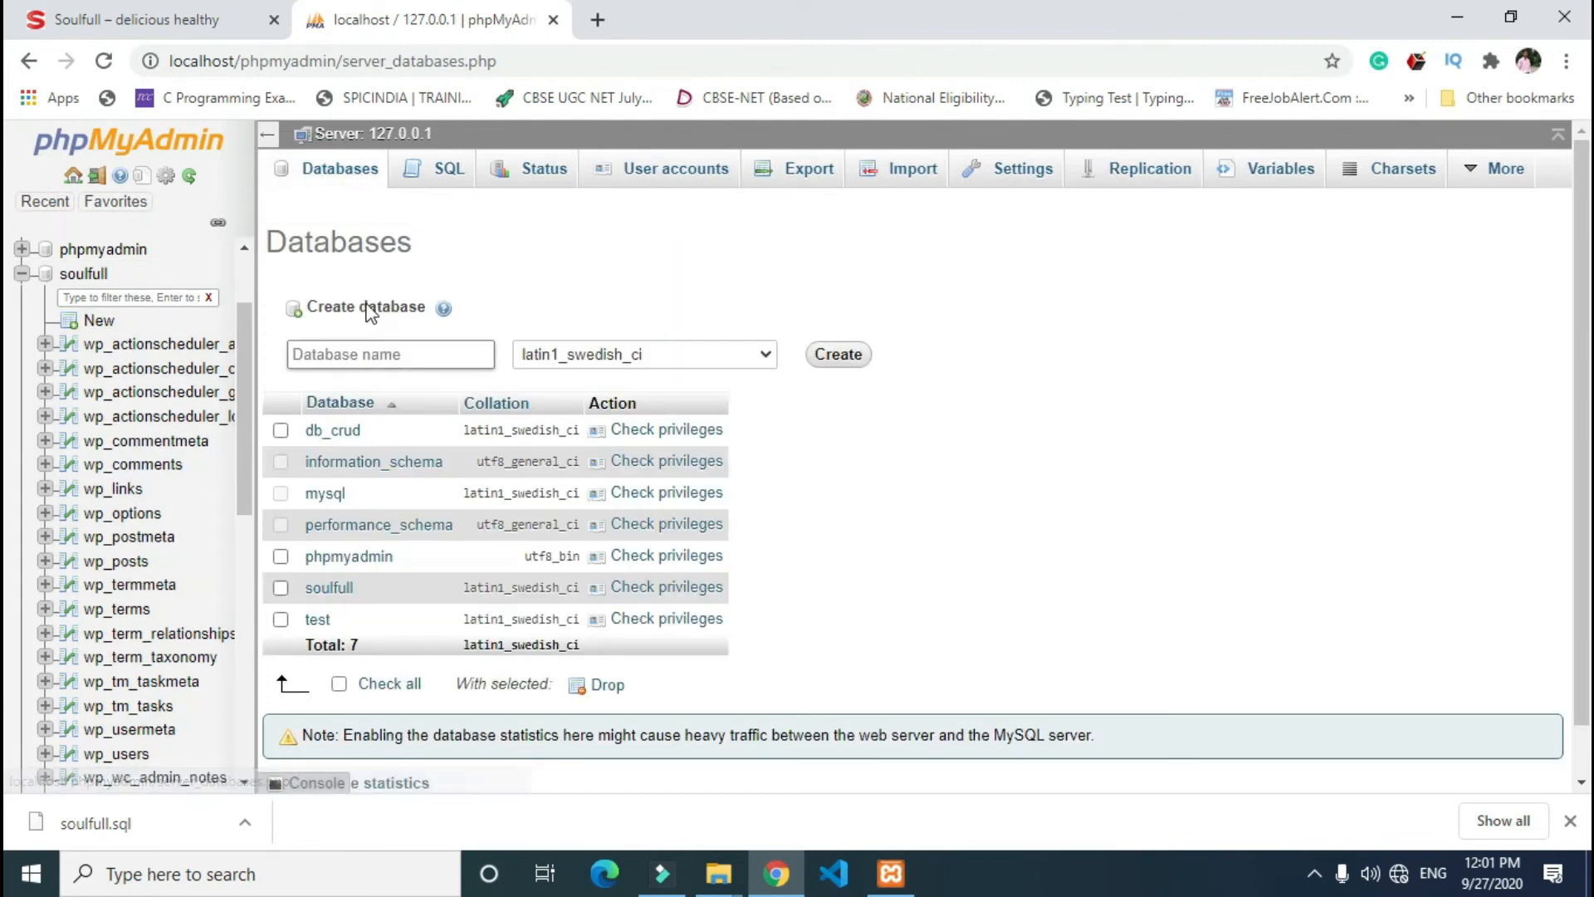
{"action": "left_click", "coordinate": [281, 589]}
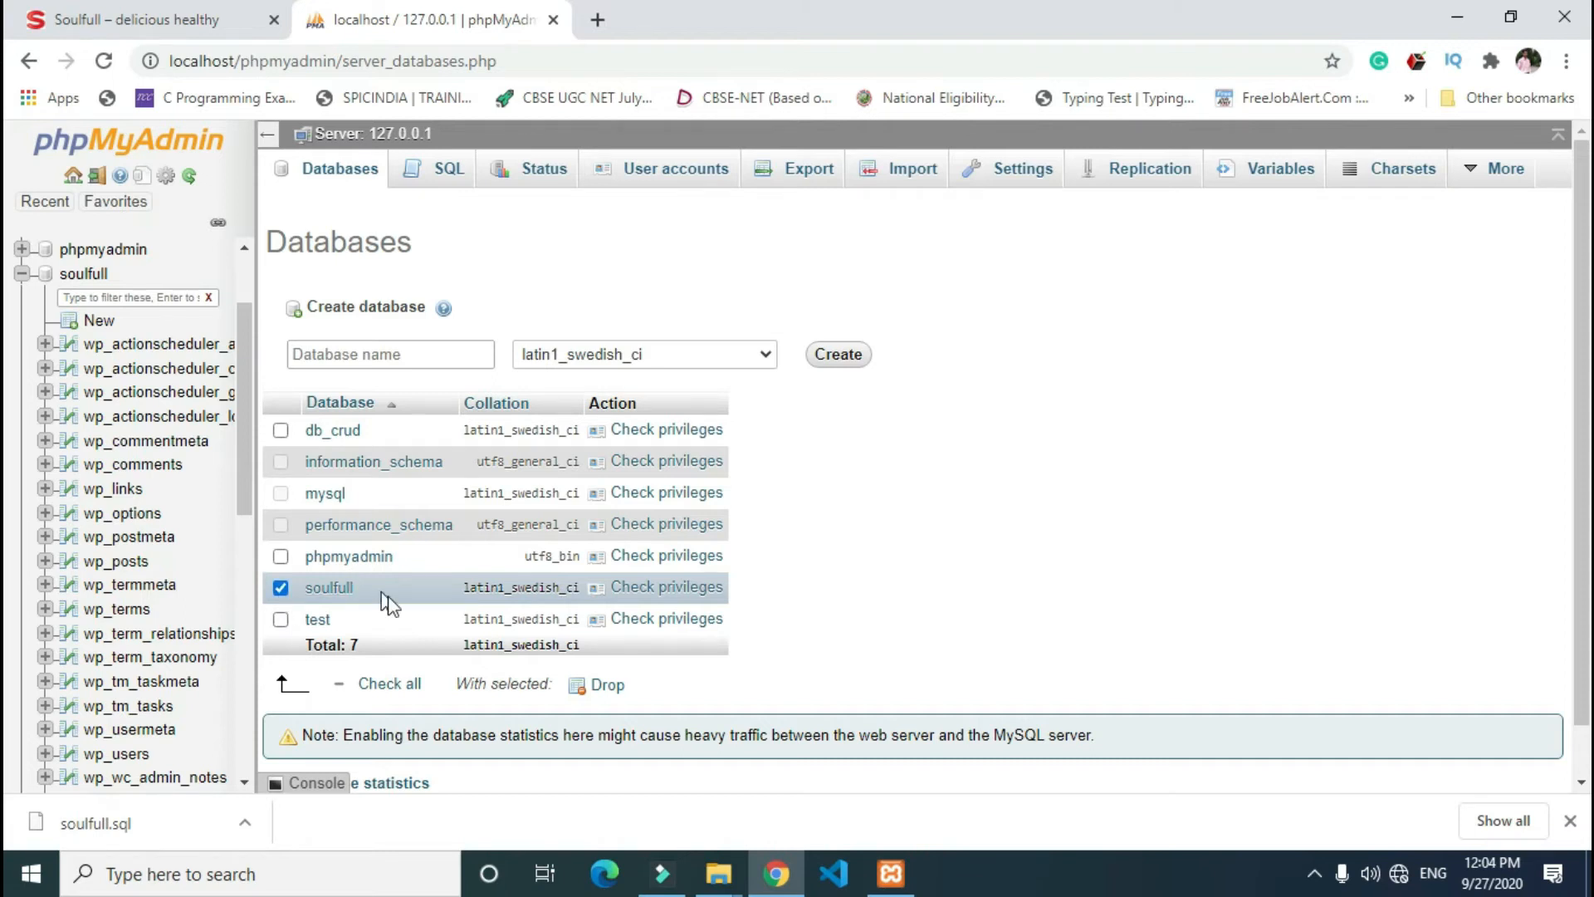
{"action": "left_click", "coordinate": [603, 686]}
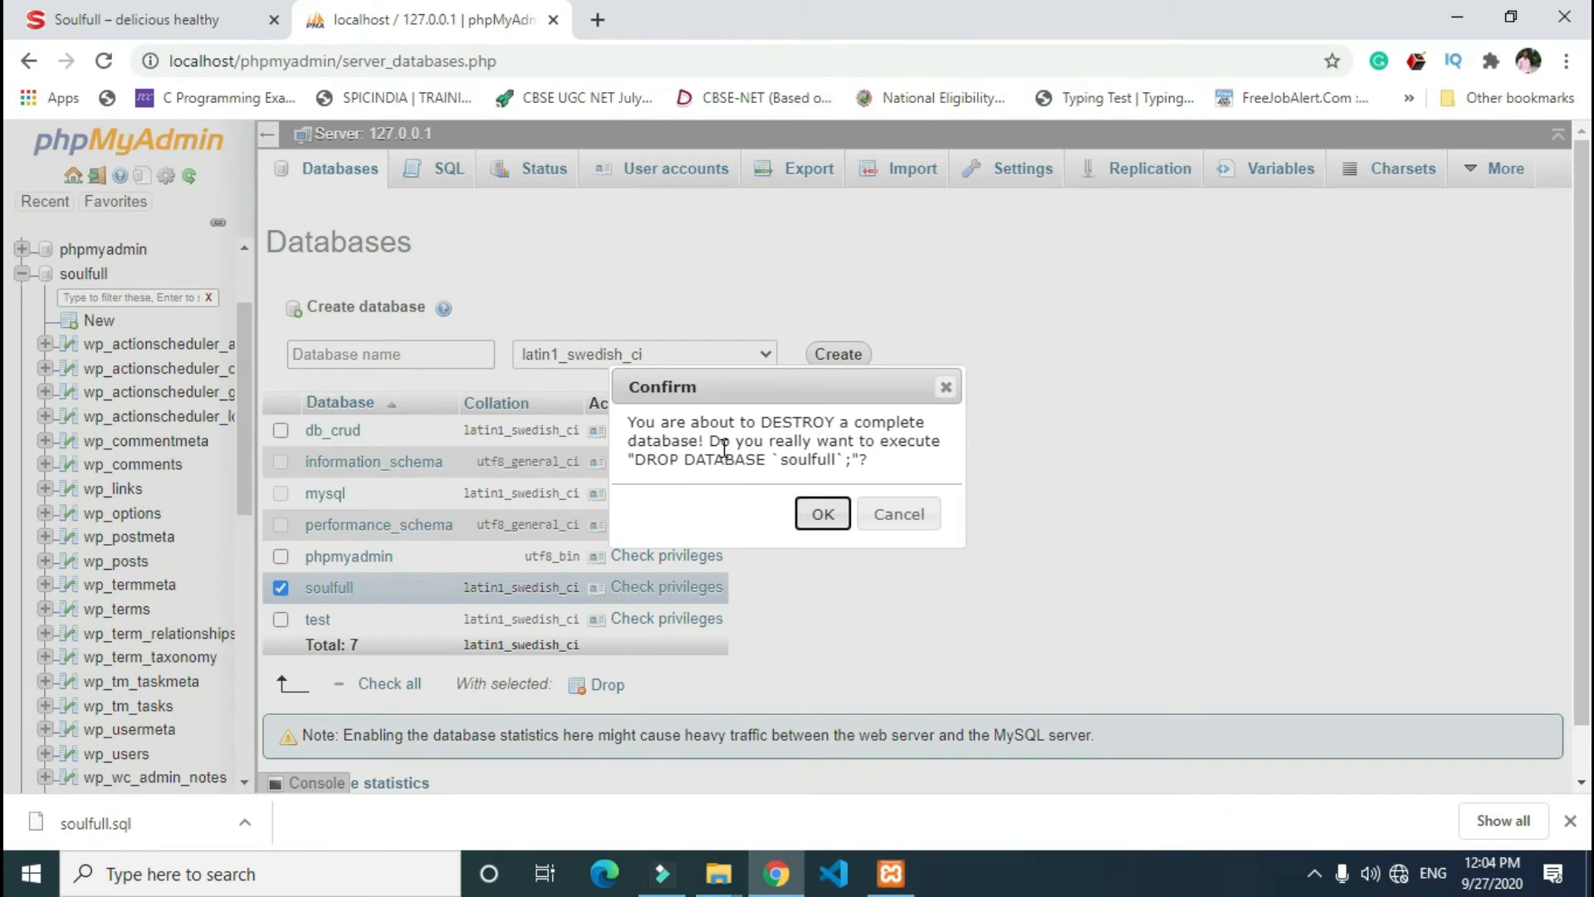
{"action": "left_click", "coordinate": [824, 515]}
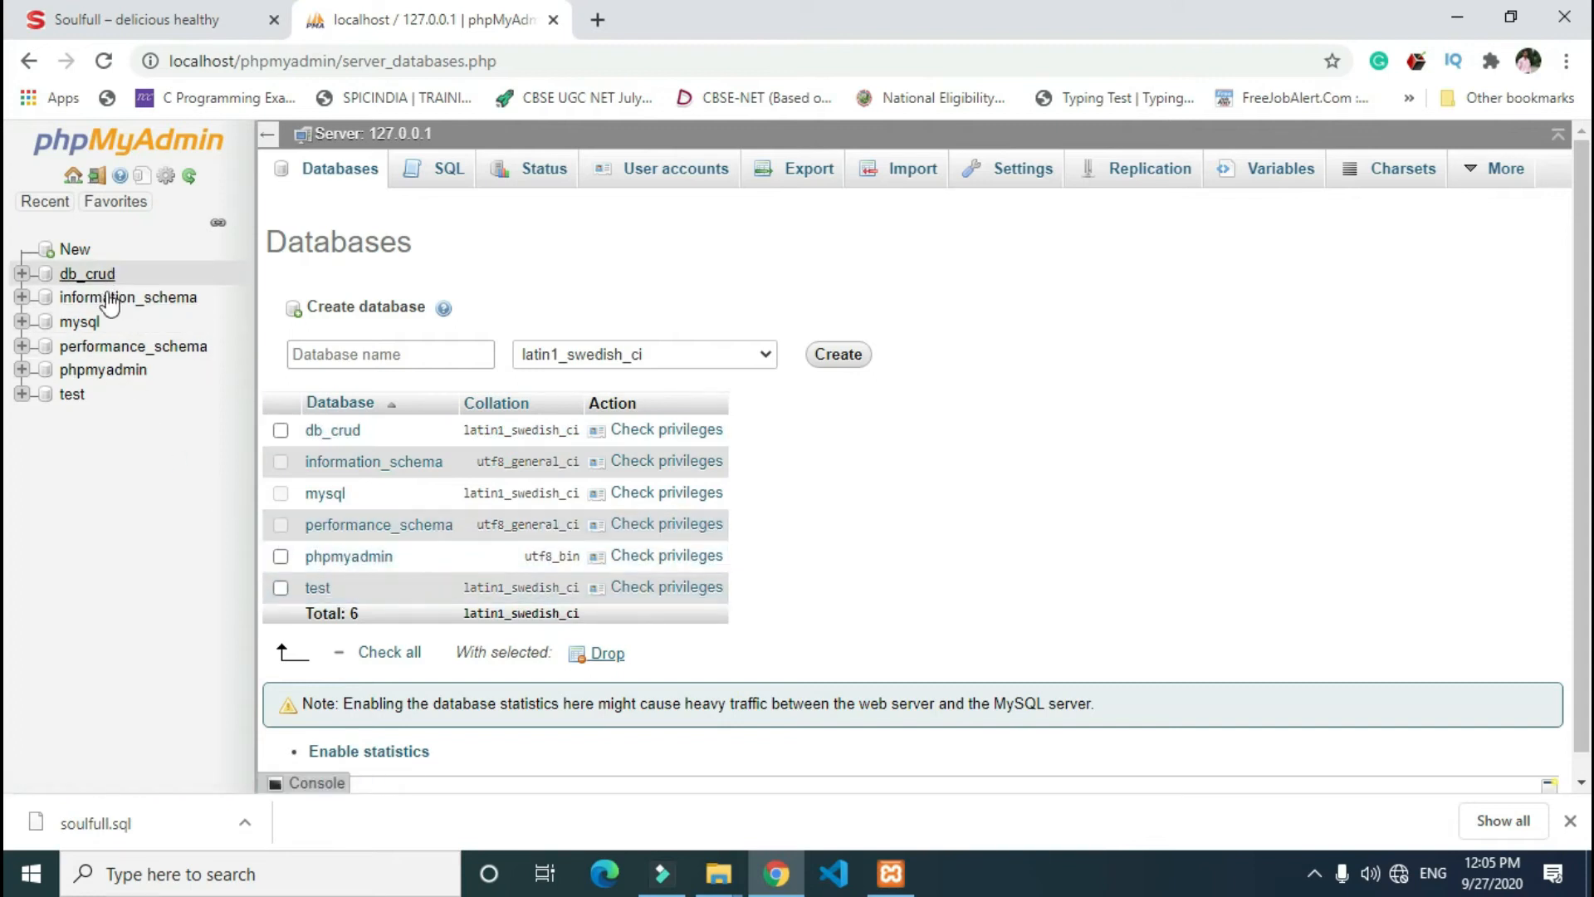
{"action": "left_click", "coordinate": [104, 62]}
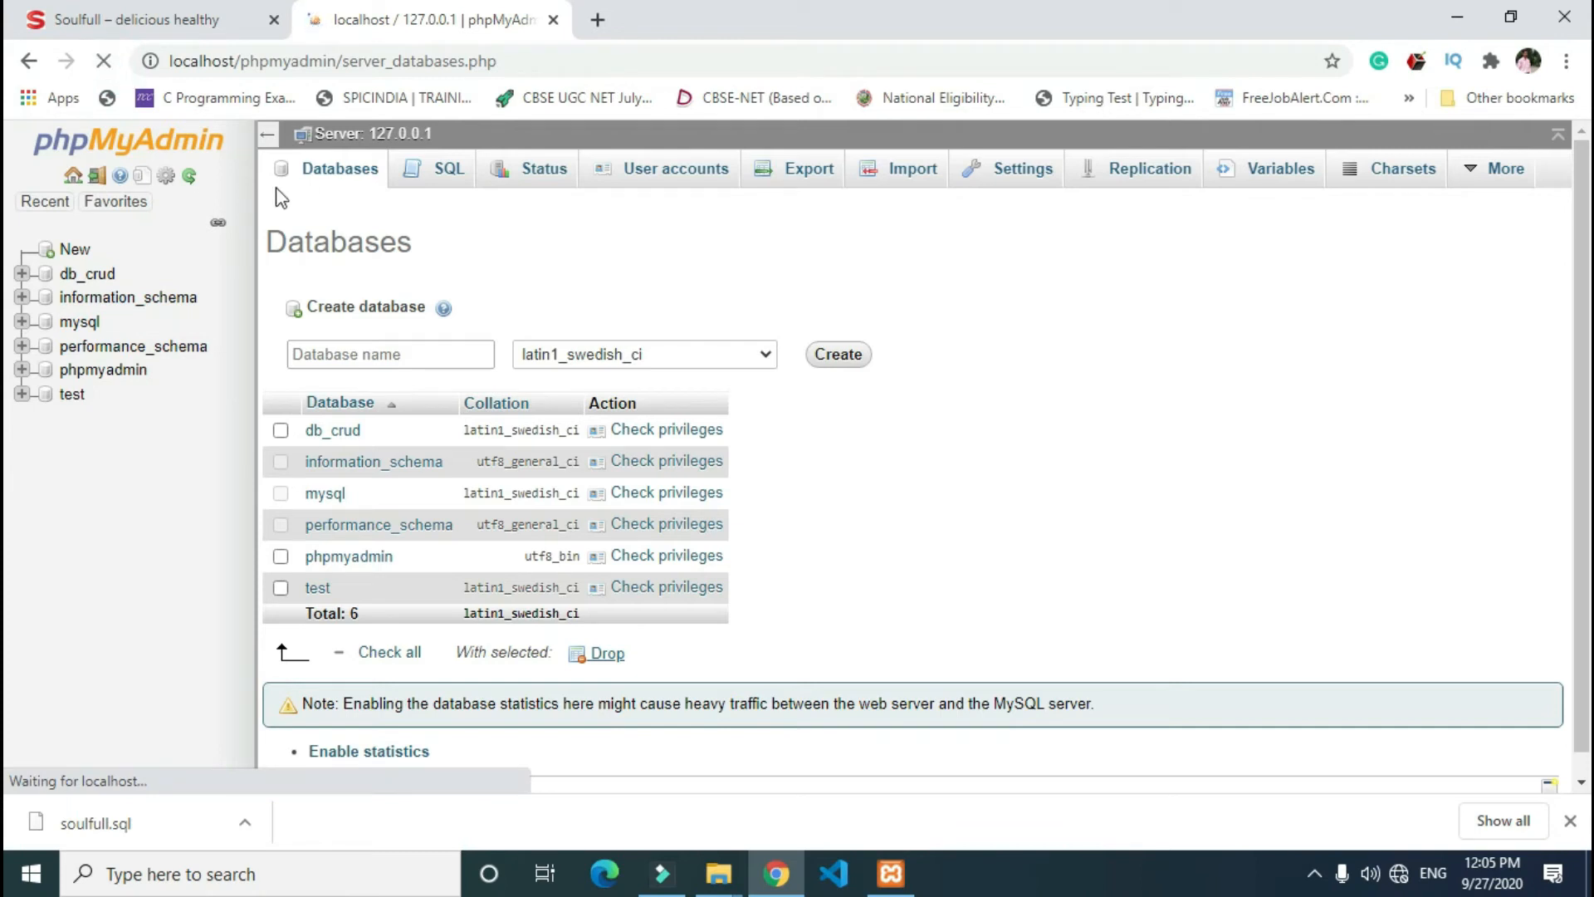
{"action": "scroll", "coordinate": [397, 555], "scroll_direction": "down", "scroll_amount": 2}
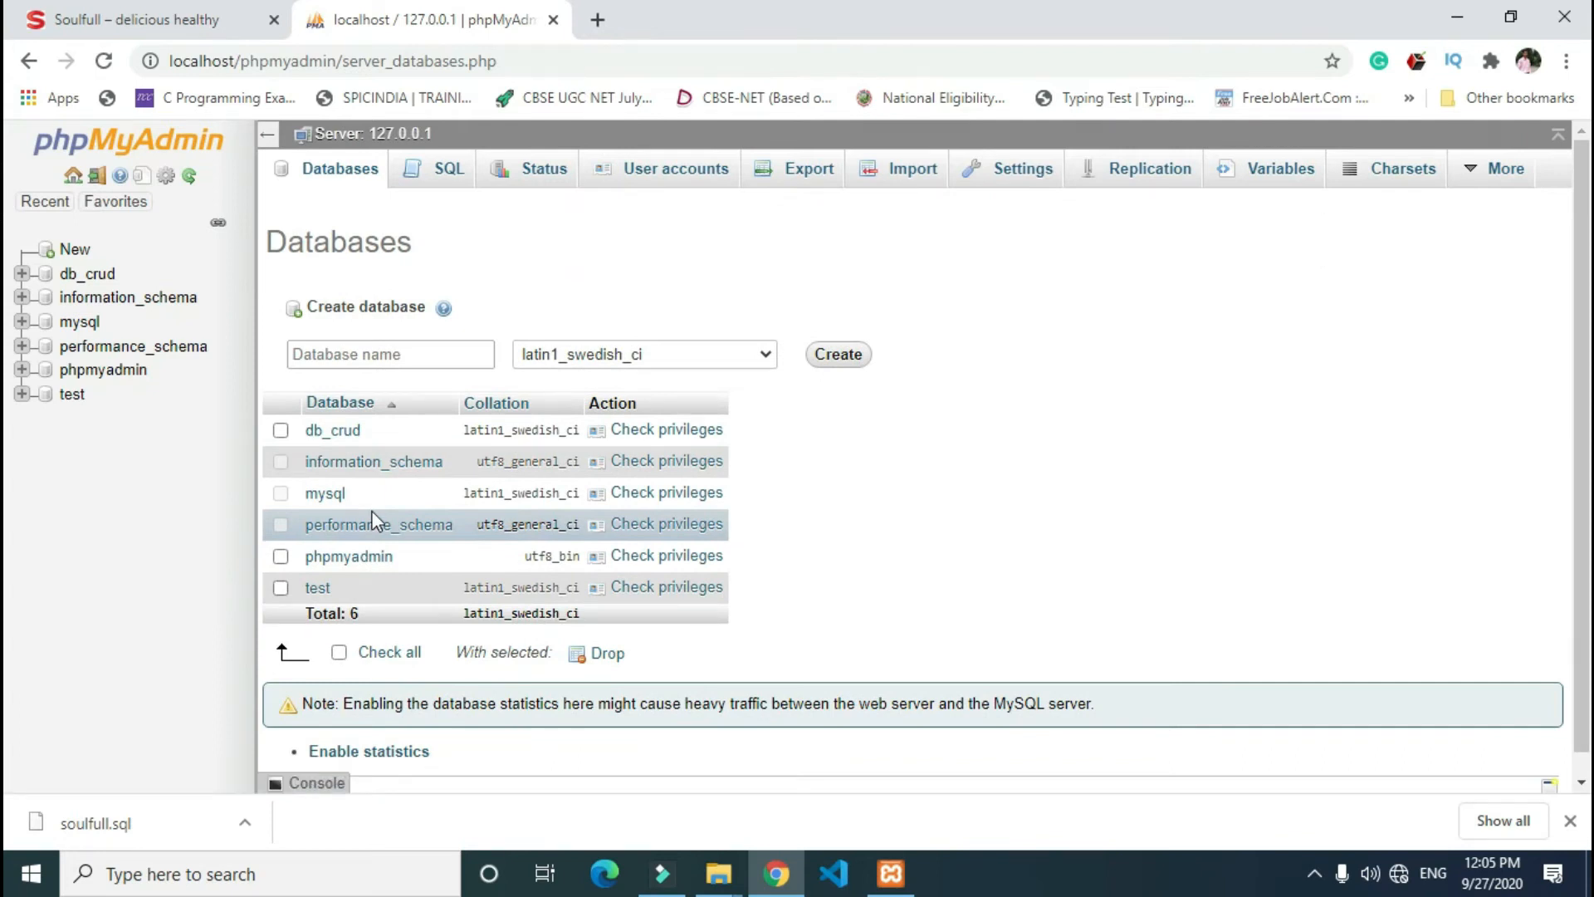
Return to the Soulfull home page and reload localhost/soulfull to test the site without its database.
{"action": "left_click", "coordinate": [220, 21]}
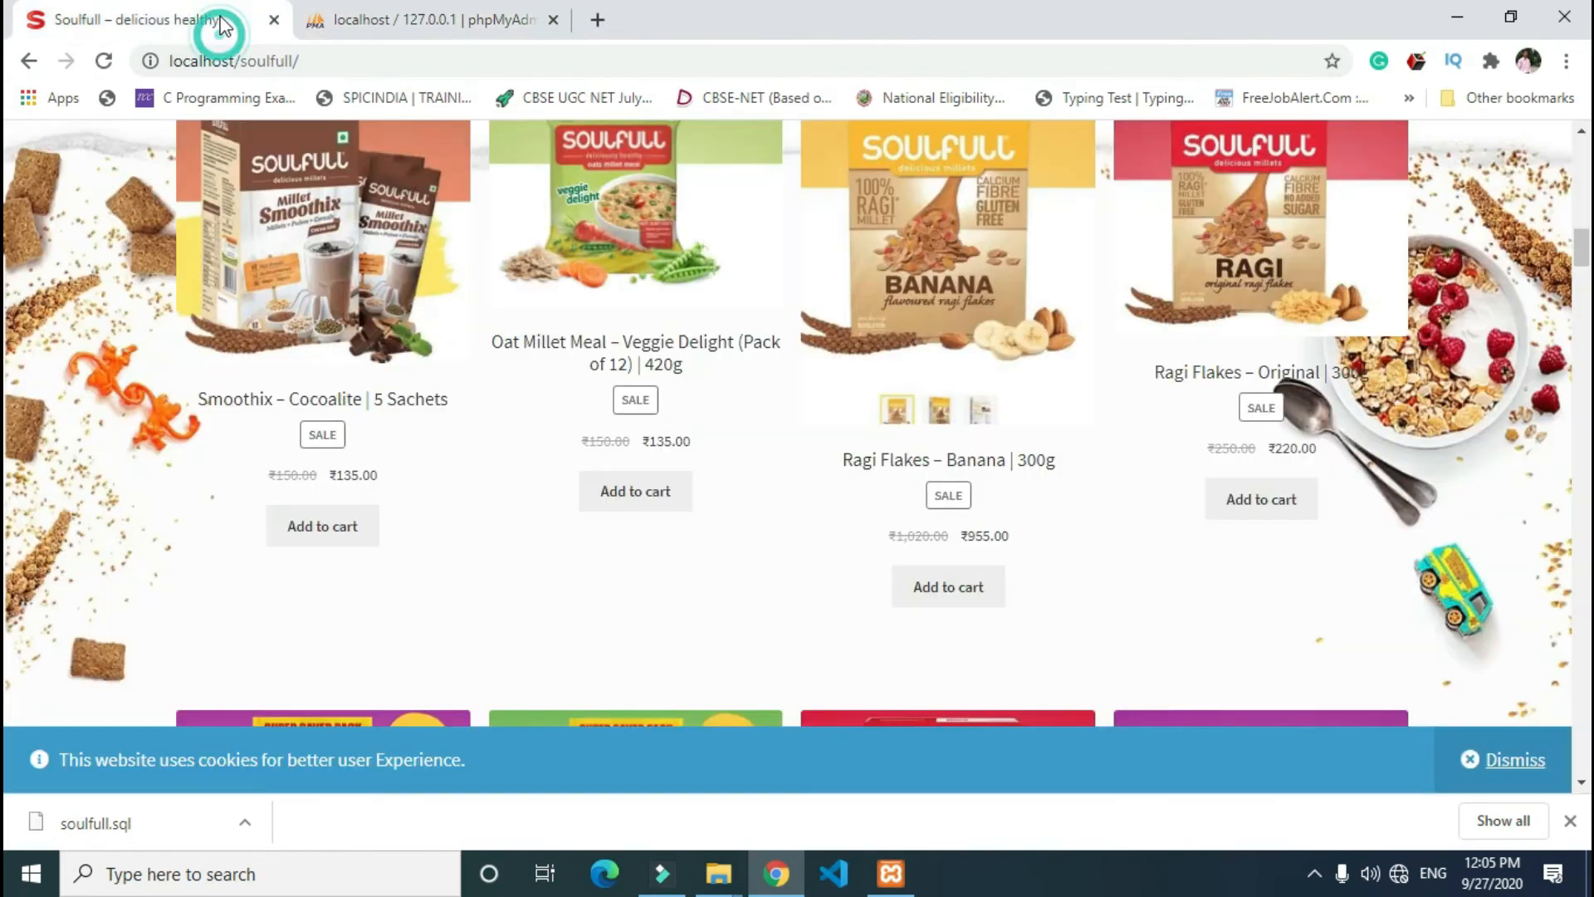
{"action": "scroll", "coordinate": [551, 366], "scroll_direction": "up", "scroll_amount": 8}
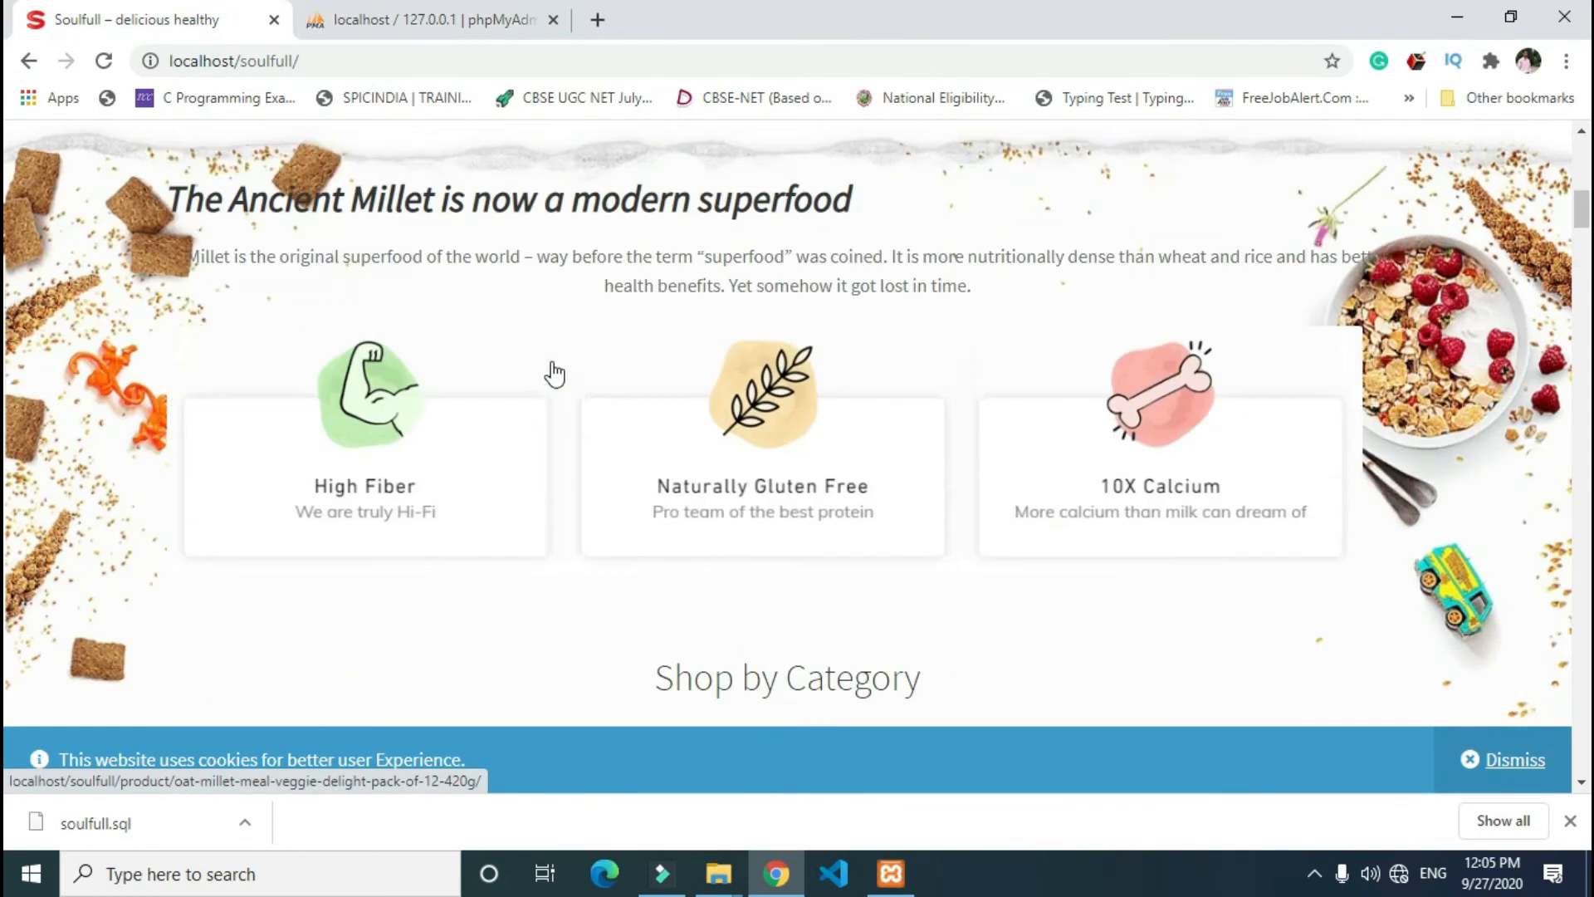
{"action": "scroll", "coordinate": [554, 374], "scroll_direction": "up", "scroll_amount": 10}
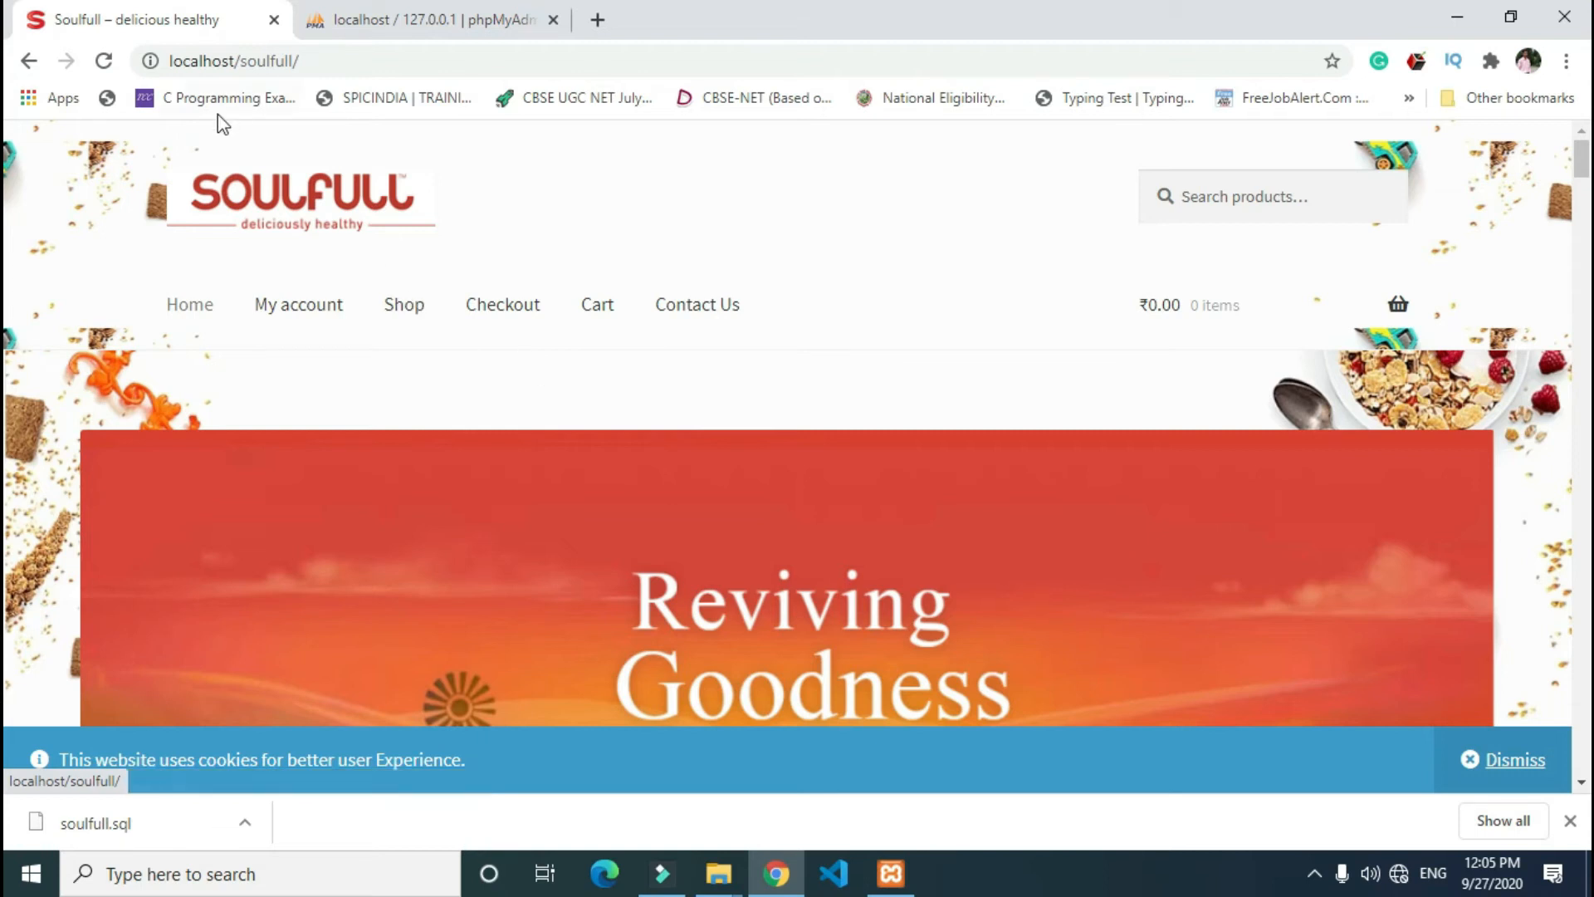
{"action": "left_click", "coordinate": [104, 62]}
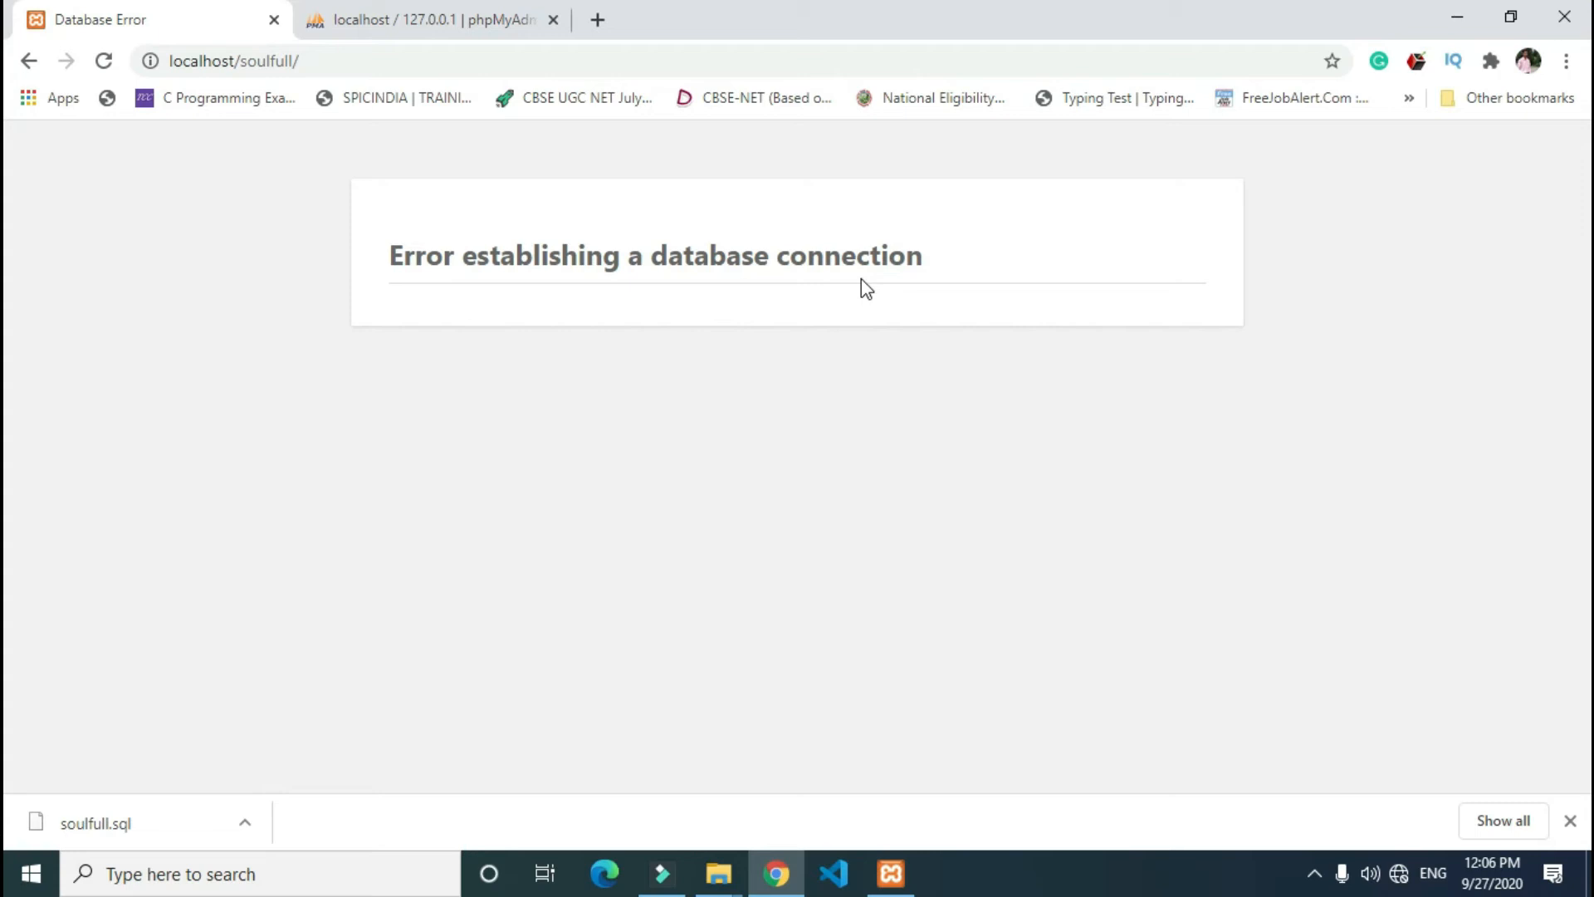
Switch to File Explorer and check Downloads for the soulfull zip archive and soulfull.sql backups.
{"action": "key", "text": "alt+Tab"}
{"action": "left_click", "coordinate": [27, 79]}
{"action": "left_click", "coordinate": [26, 79]}
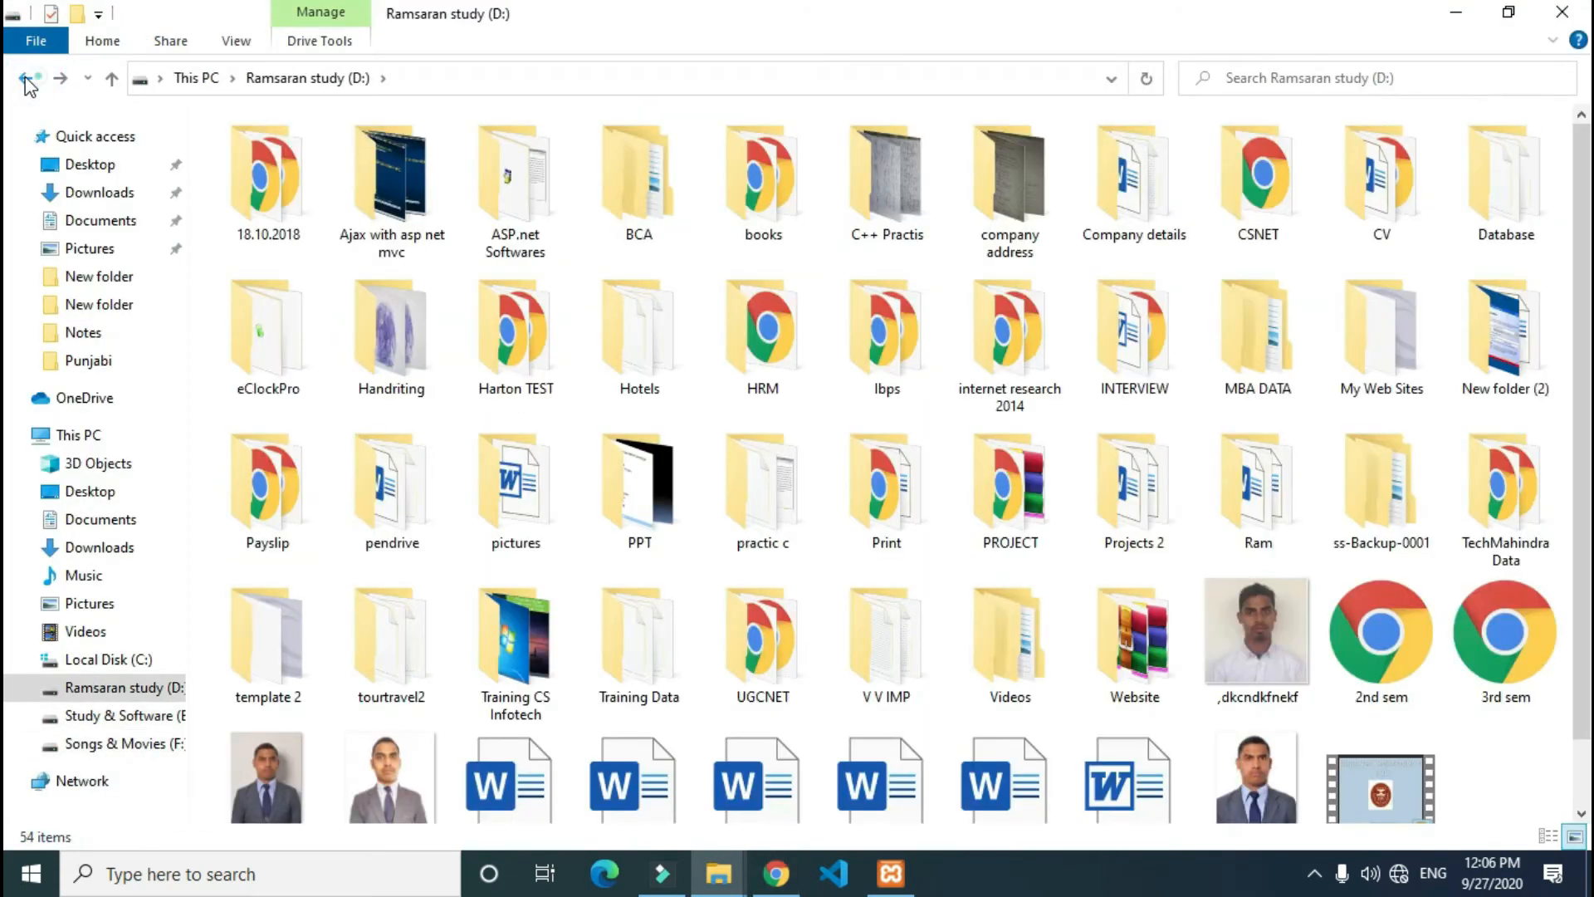
{"action": "left_click", "coordinate": [26, 79]}
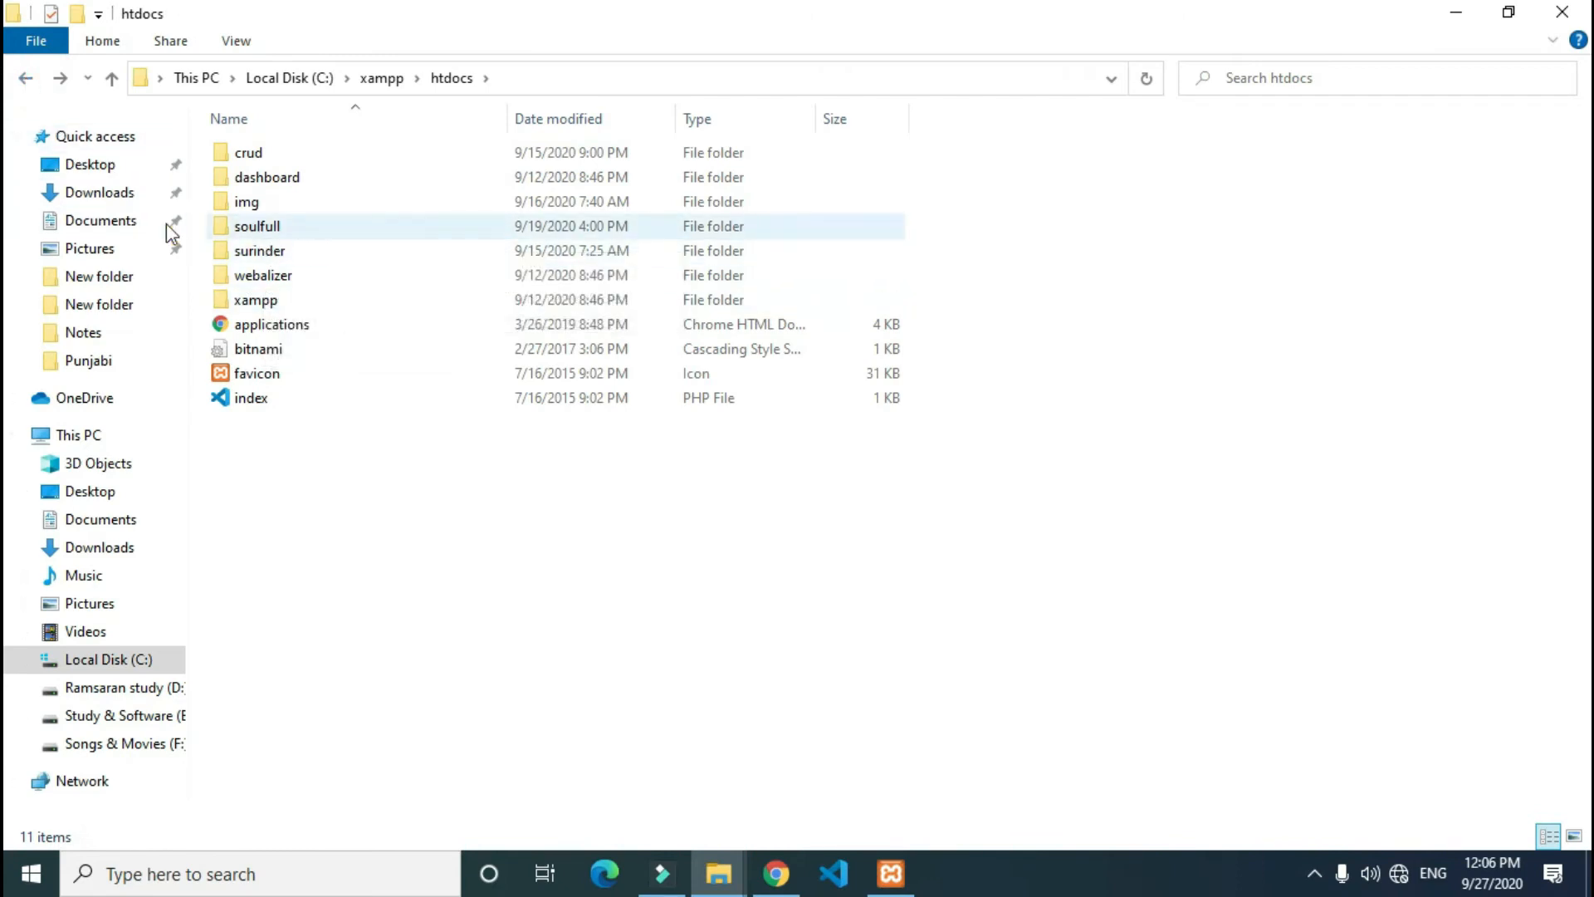
{"action": "left_click", "coordinate": [93, 193]}
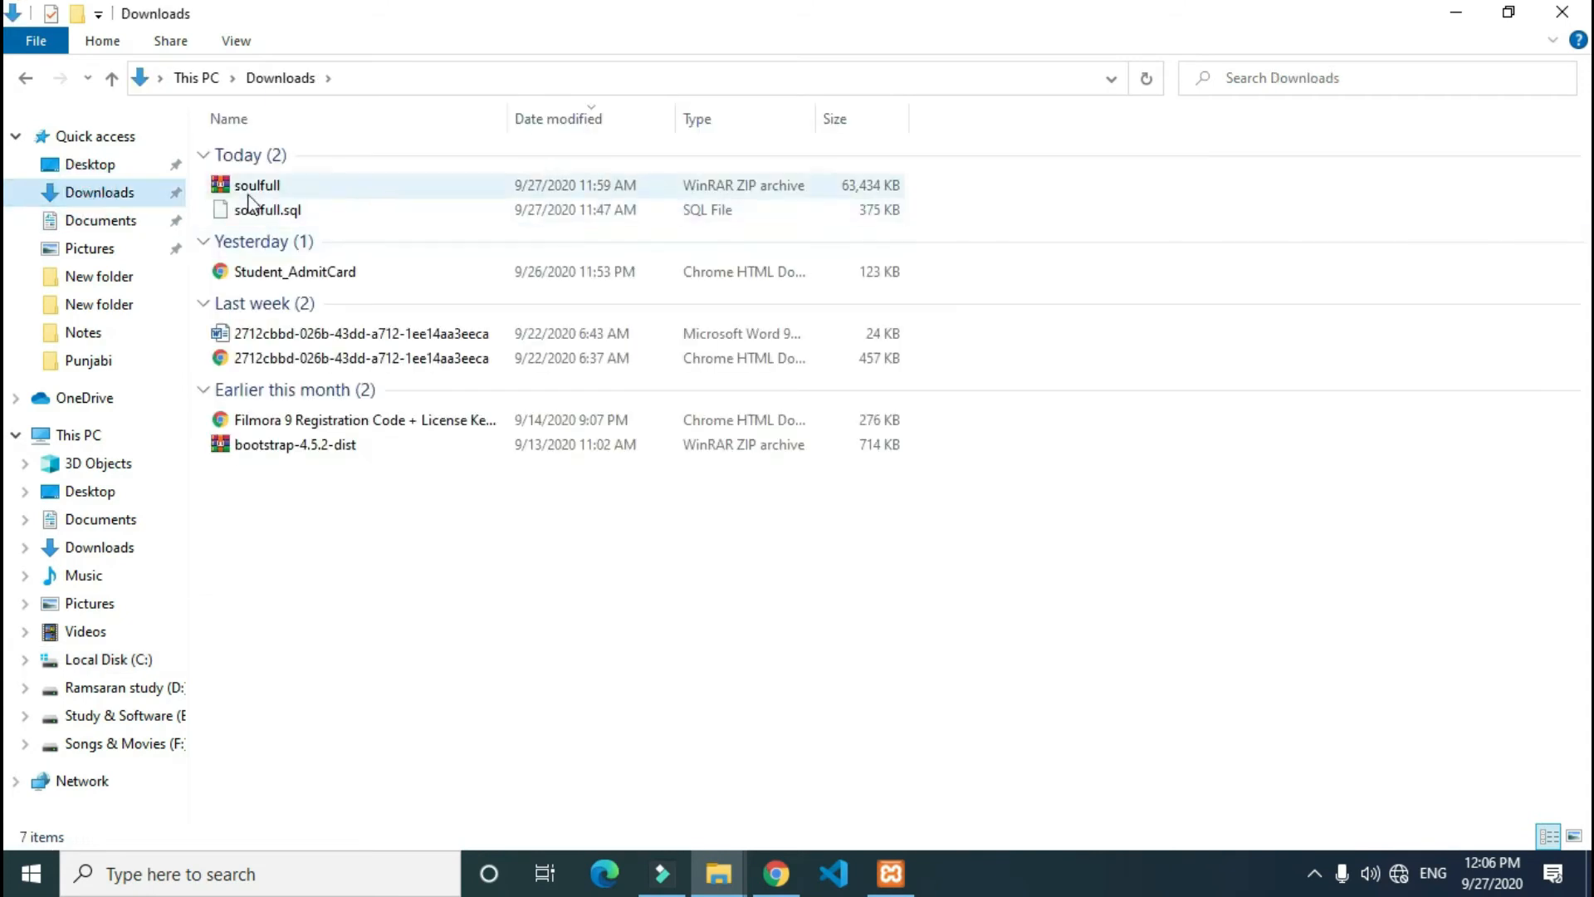
{"action": "left_click", "coordinate": [242, 188]}
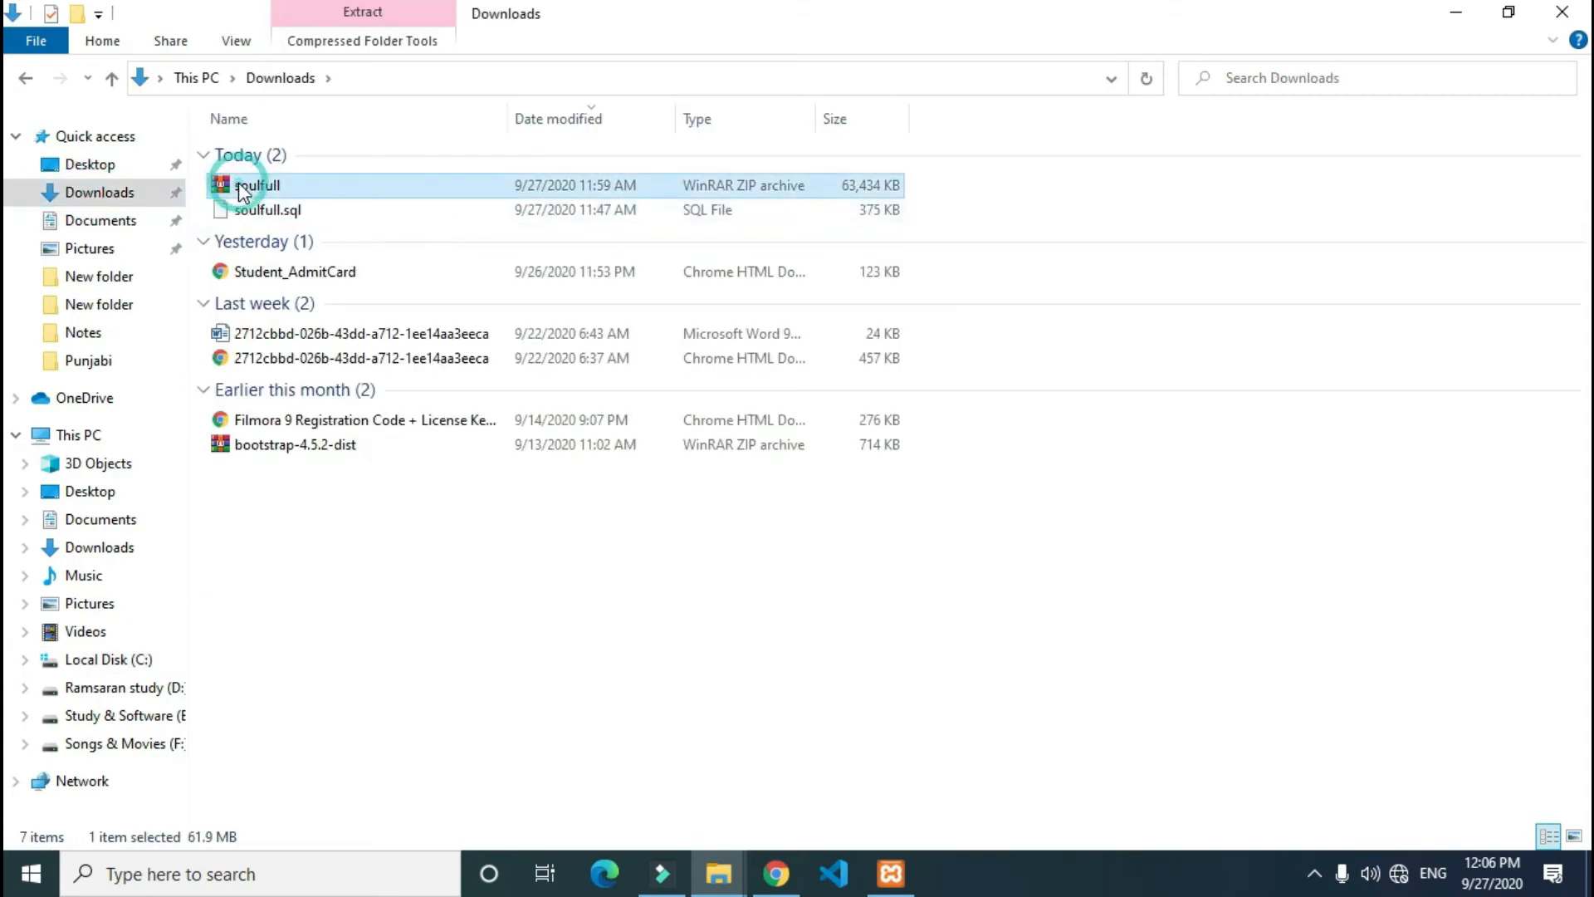
Permanently delete the soulfull site folder from xampp's htdocs and monitor the deletion until it finishes.
{"action": "left_click", "coordinate": [37, 73]}
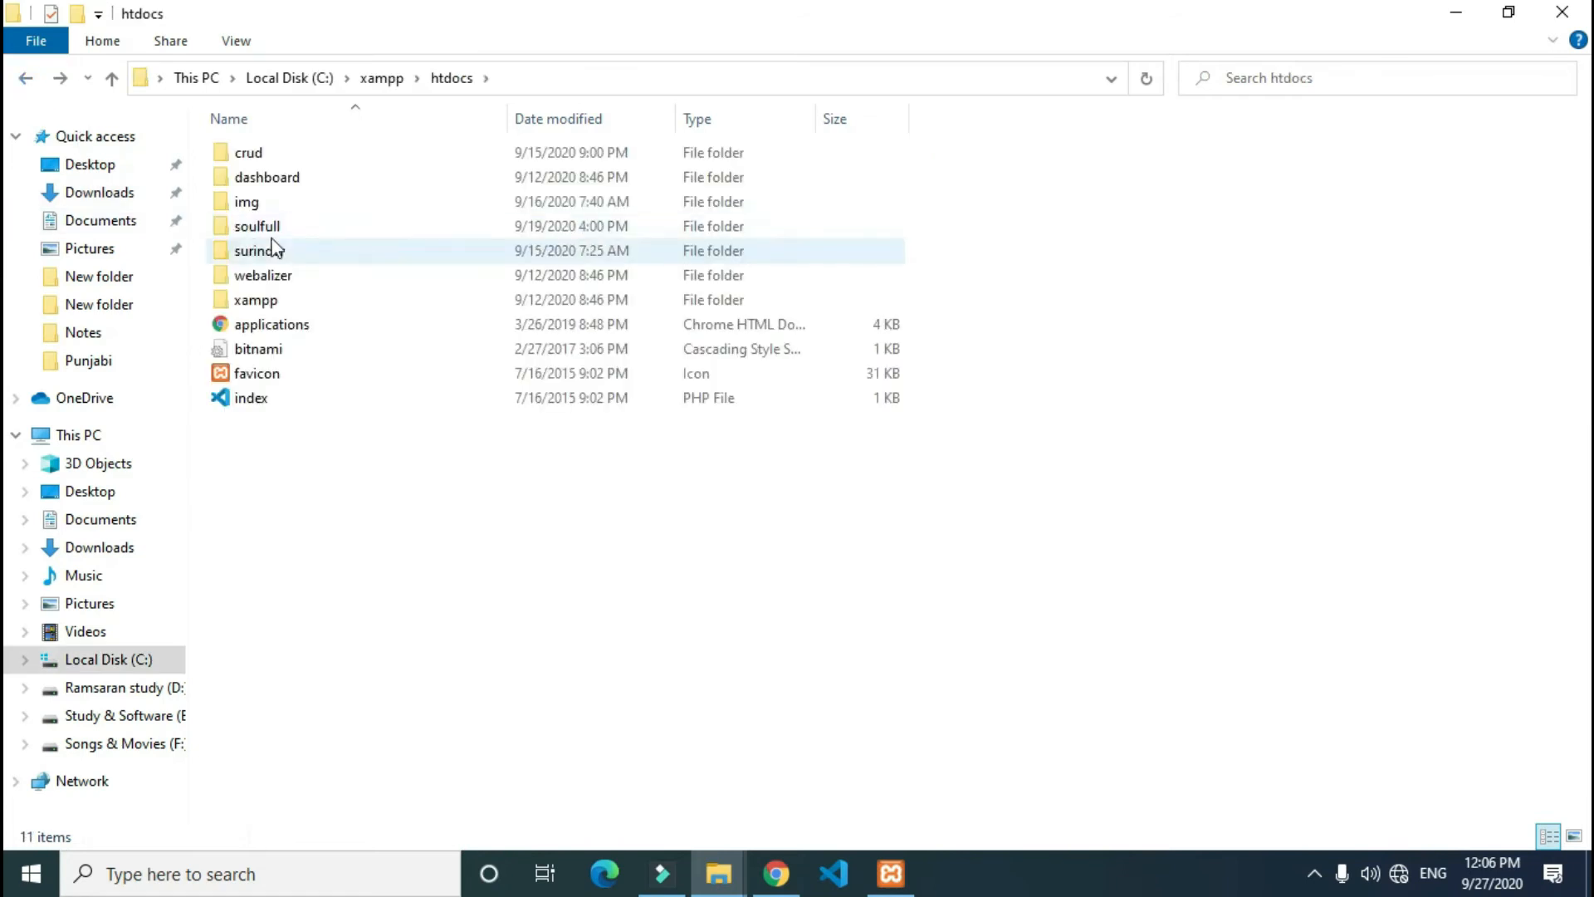
{"action": "left_click", "coordinate": [284, 226]}
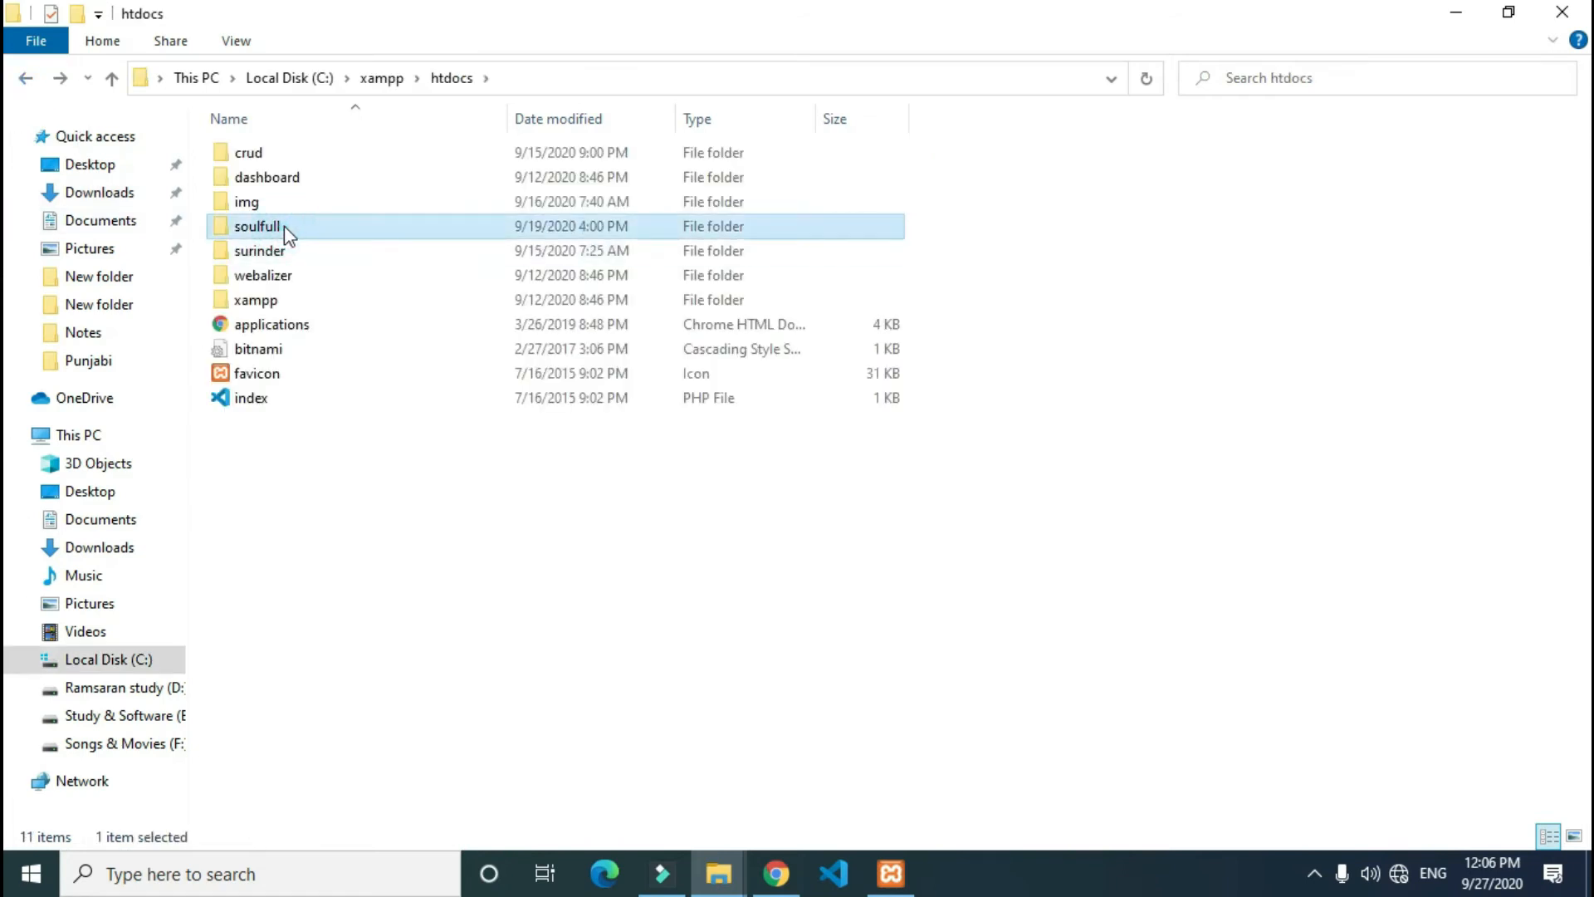
{"action": "key", "text": "shift+Delete"}
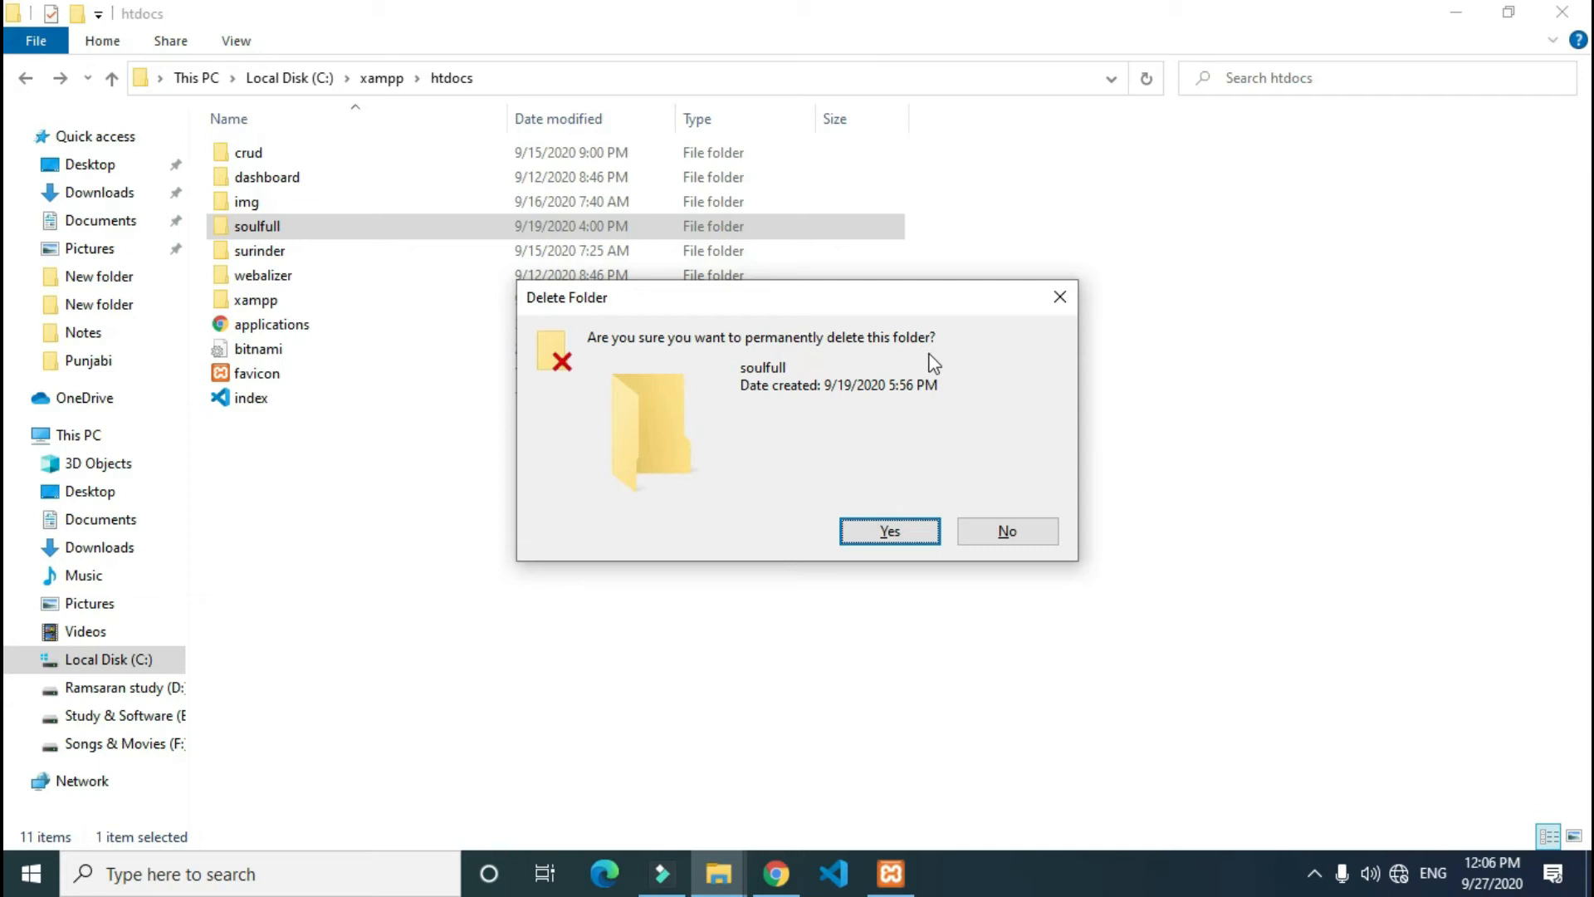
{"action": "left_click", "coordinate": [882, 537]}
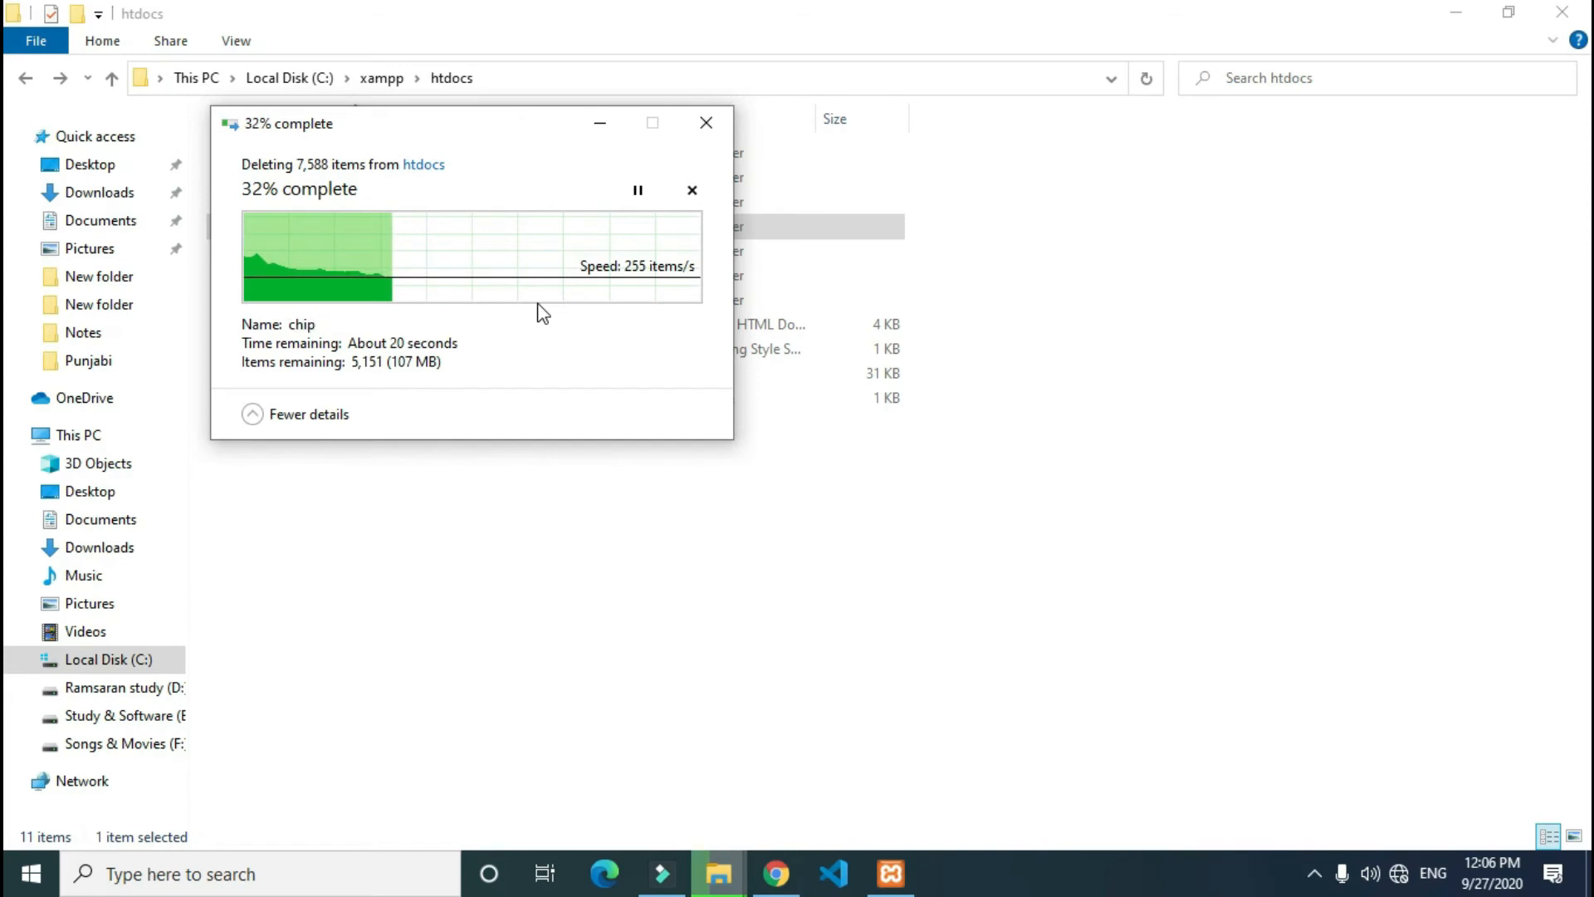
{"action": "left_click", "coordinate": [784, 870]}
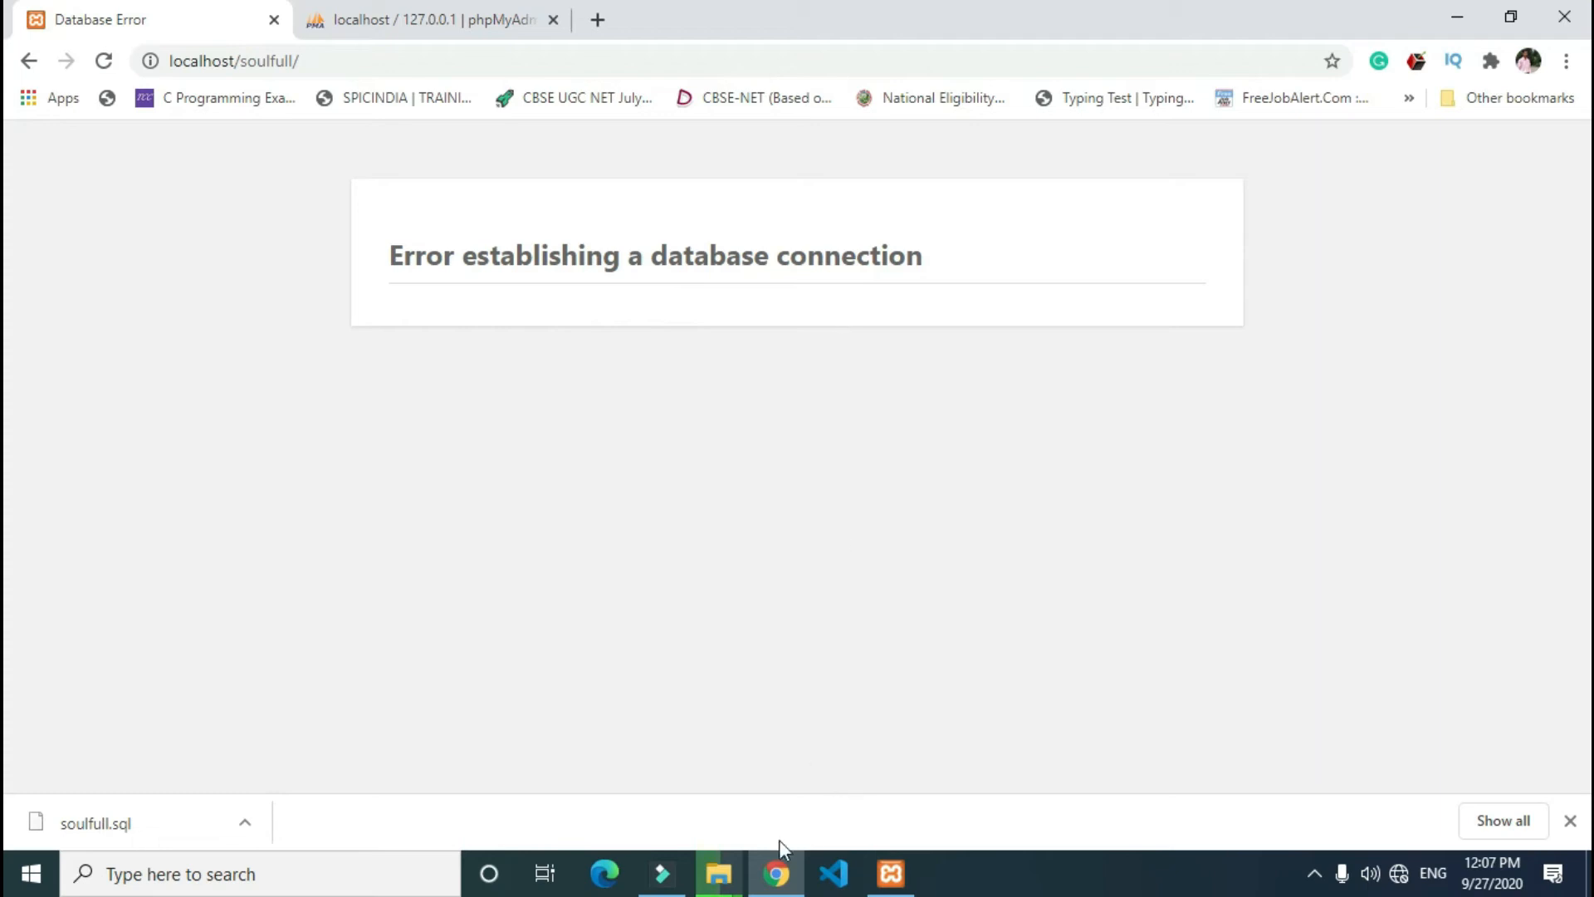
{"action": "mouse_move", "coordinate": [721, 868]}
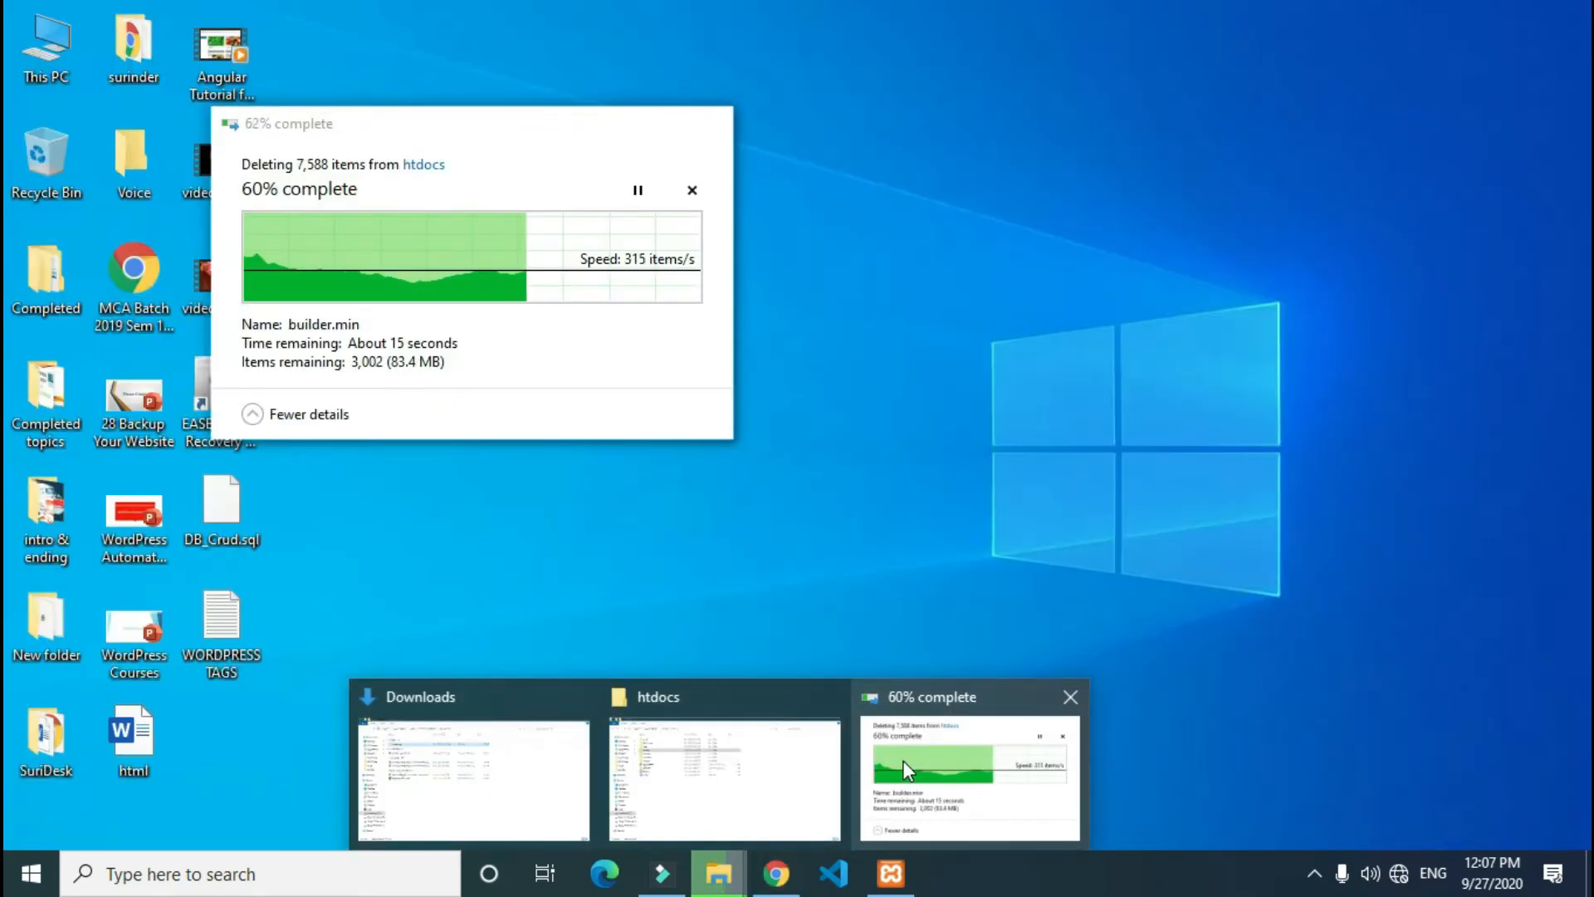
{"action": "left_click", "coordinate": [714, 772]}
{"action": "left_click", "coordinate": [971, 772]}
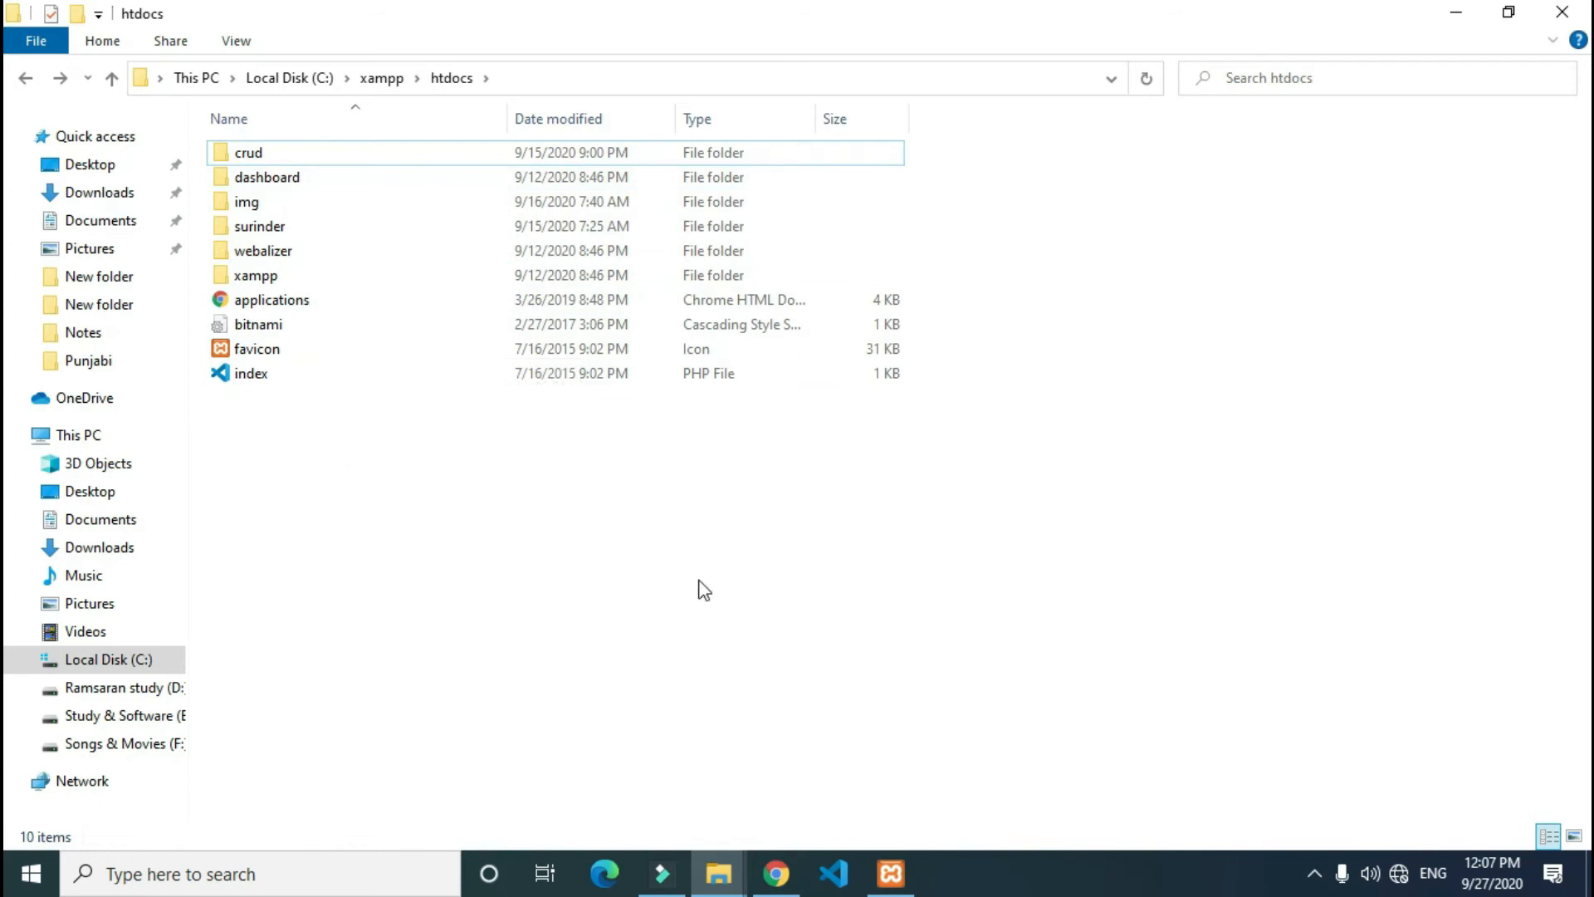
Reload localhost/soulfull in Chrome and compare its address with the folders in htdocs.
{"action": "left_click", "coordinate": [776, 874]}
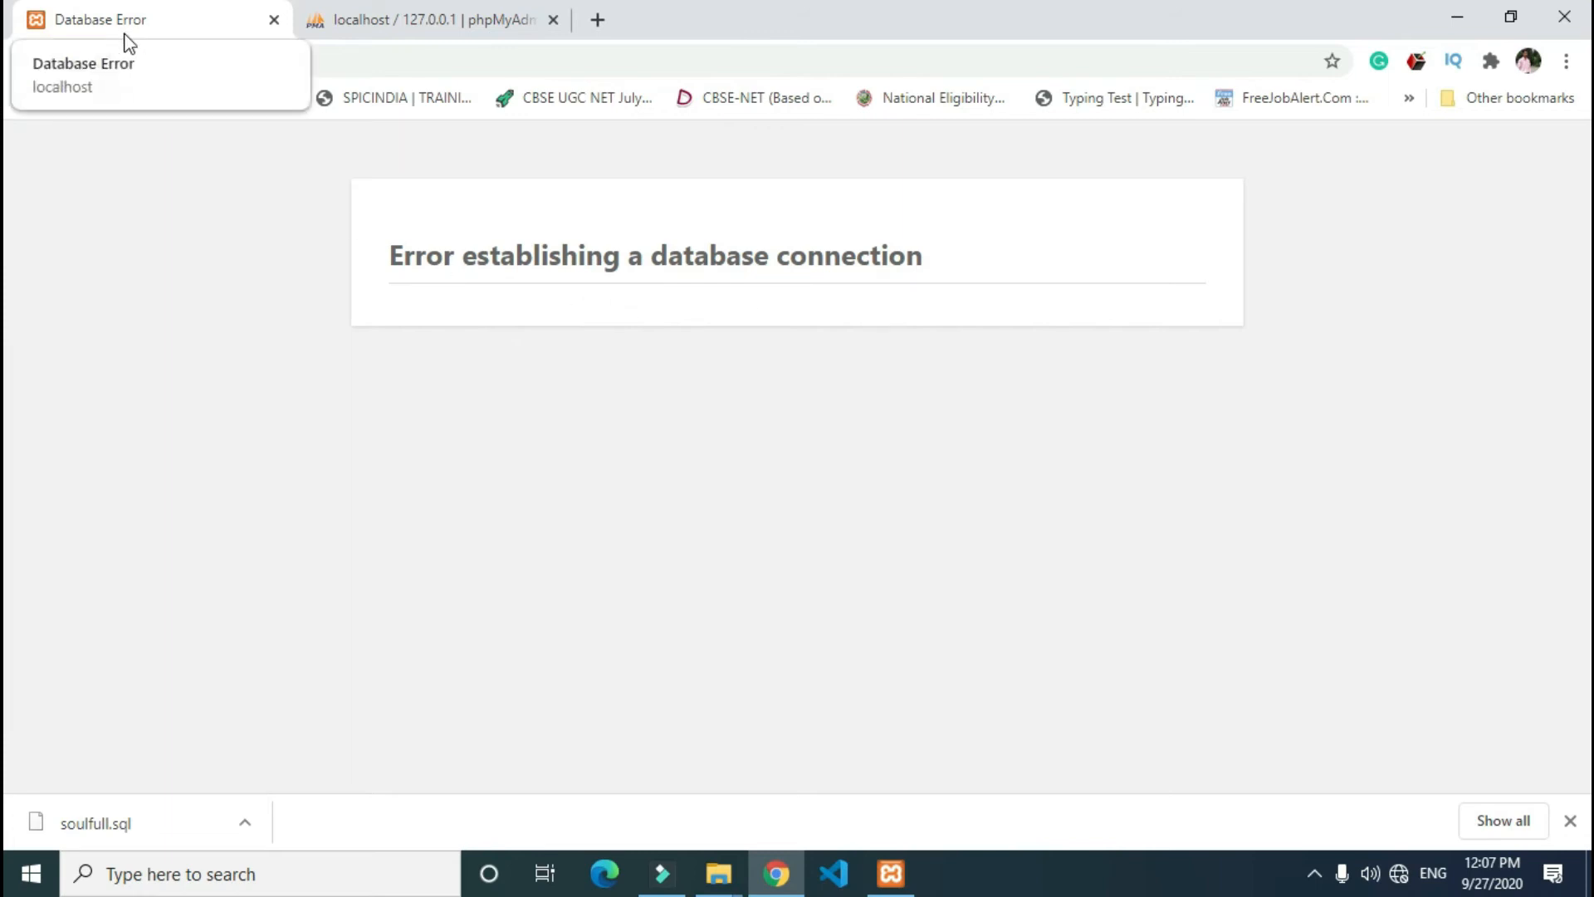
{"action": "left_click", "coordinate": [107, 65]}
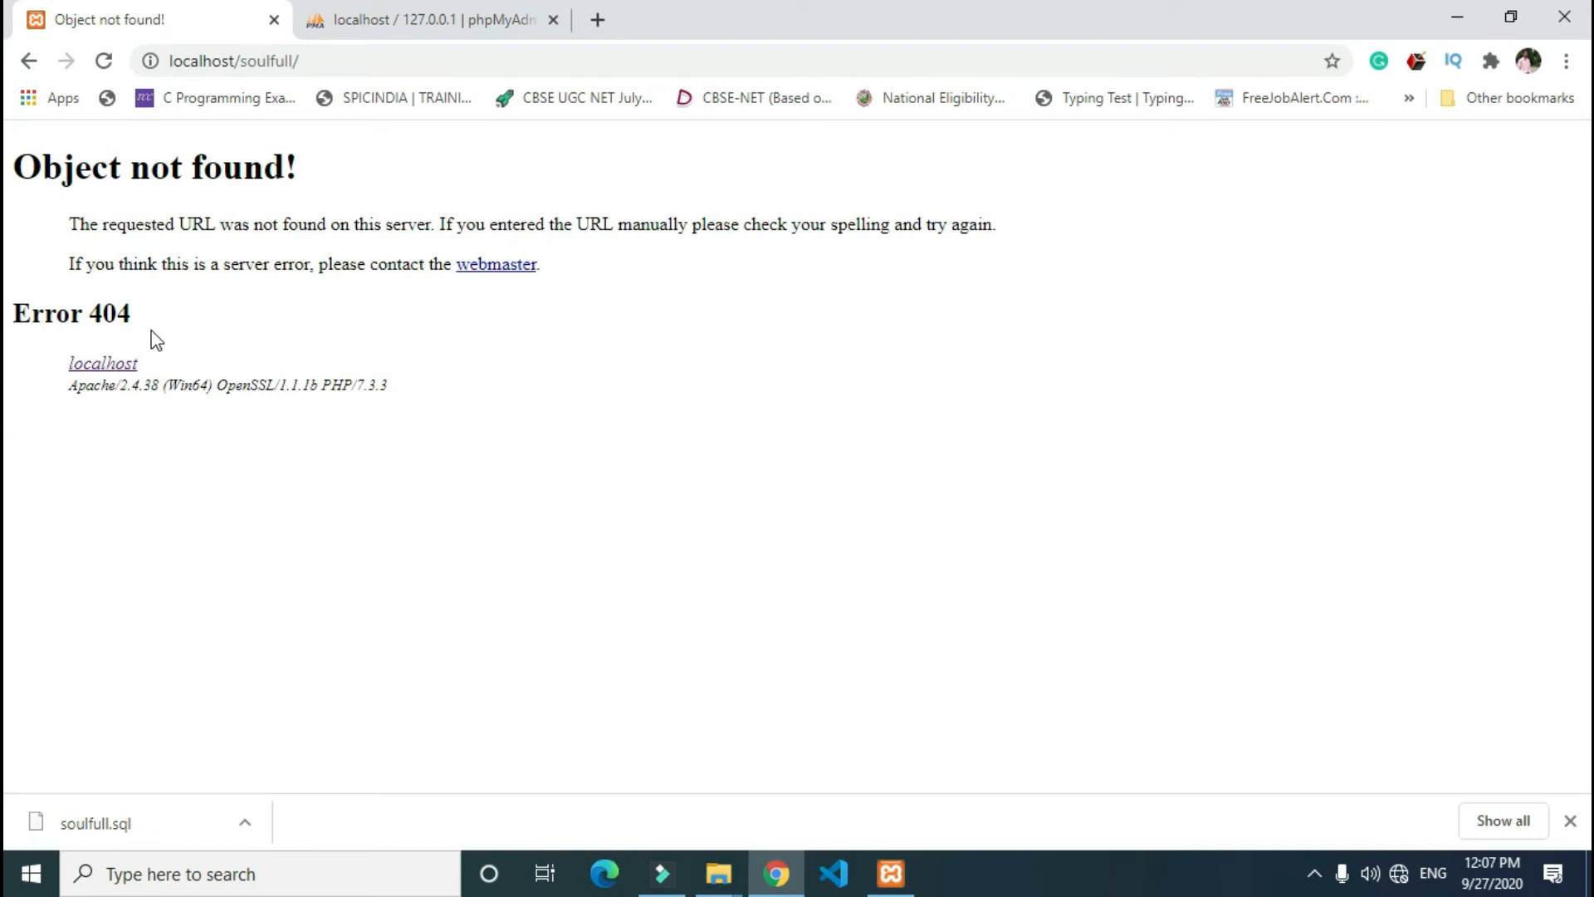
{"action": "left_click", "coordinate": [719, 876]}
{"action": "left_click", "coordinate": [769, 819]}
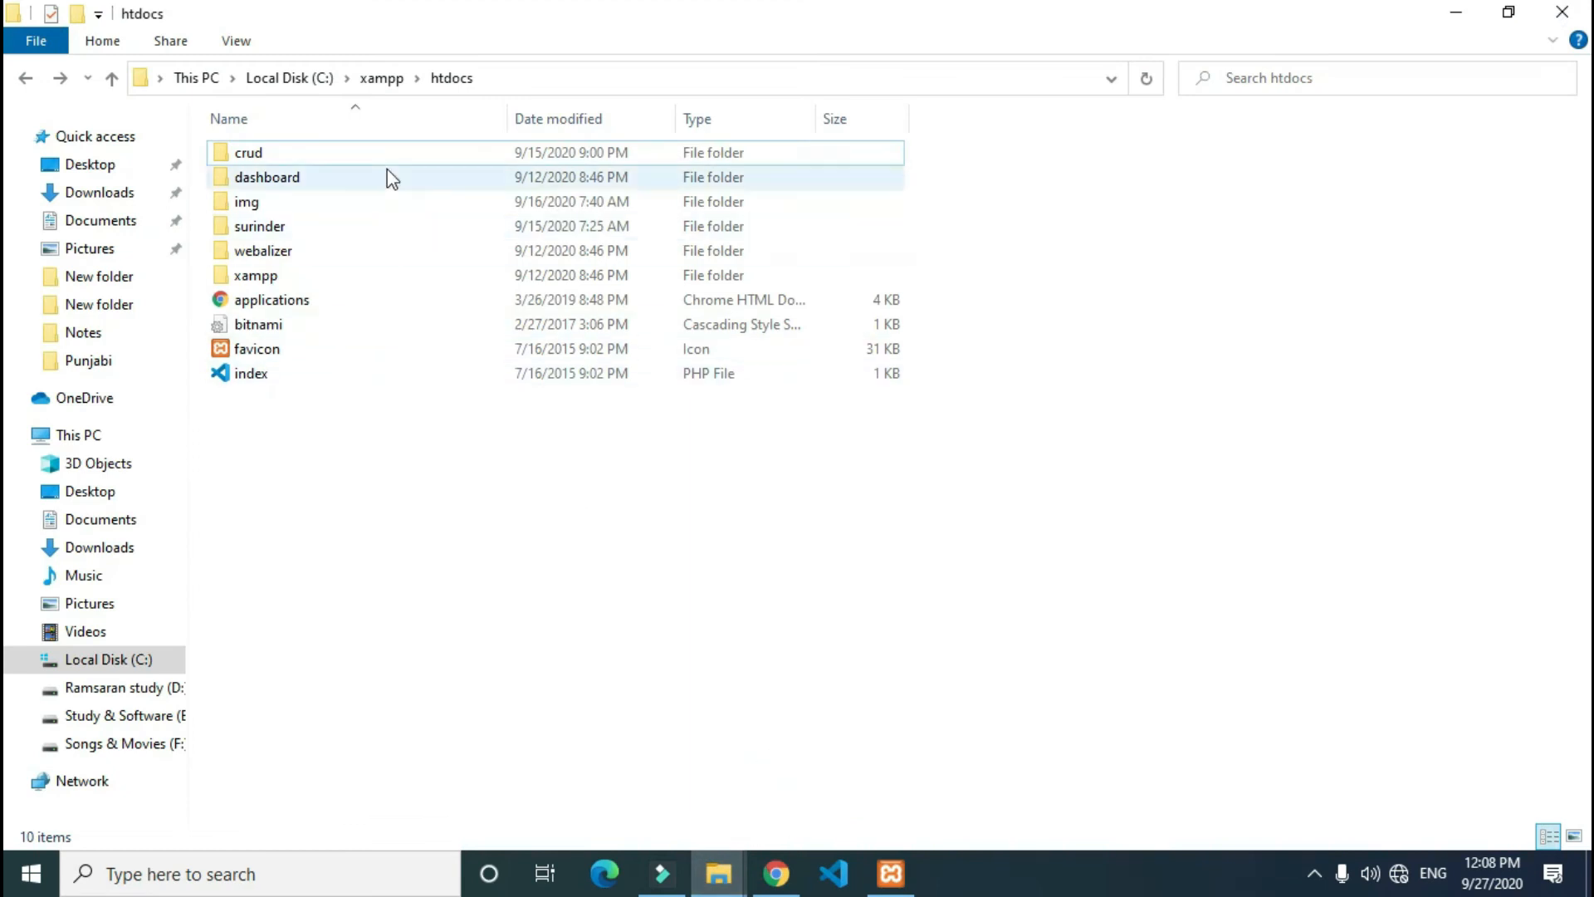
{"action": "left_click", "coordinate": [777, 874]}
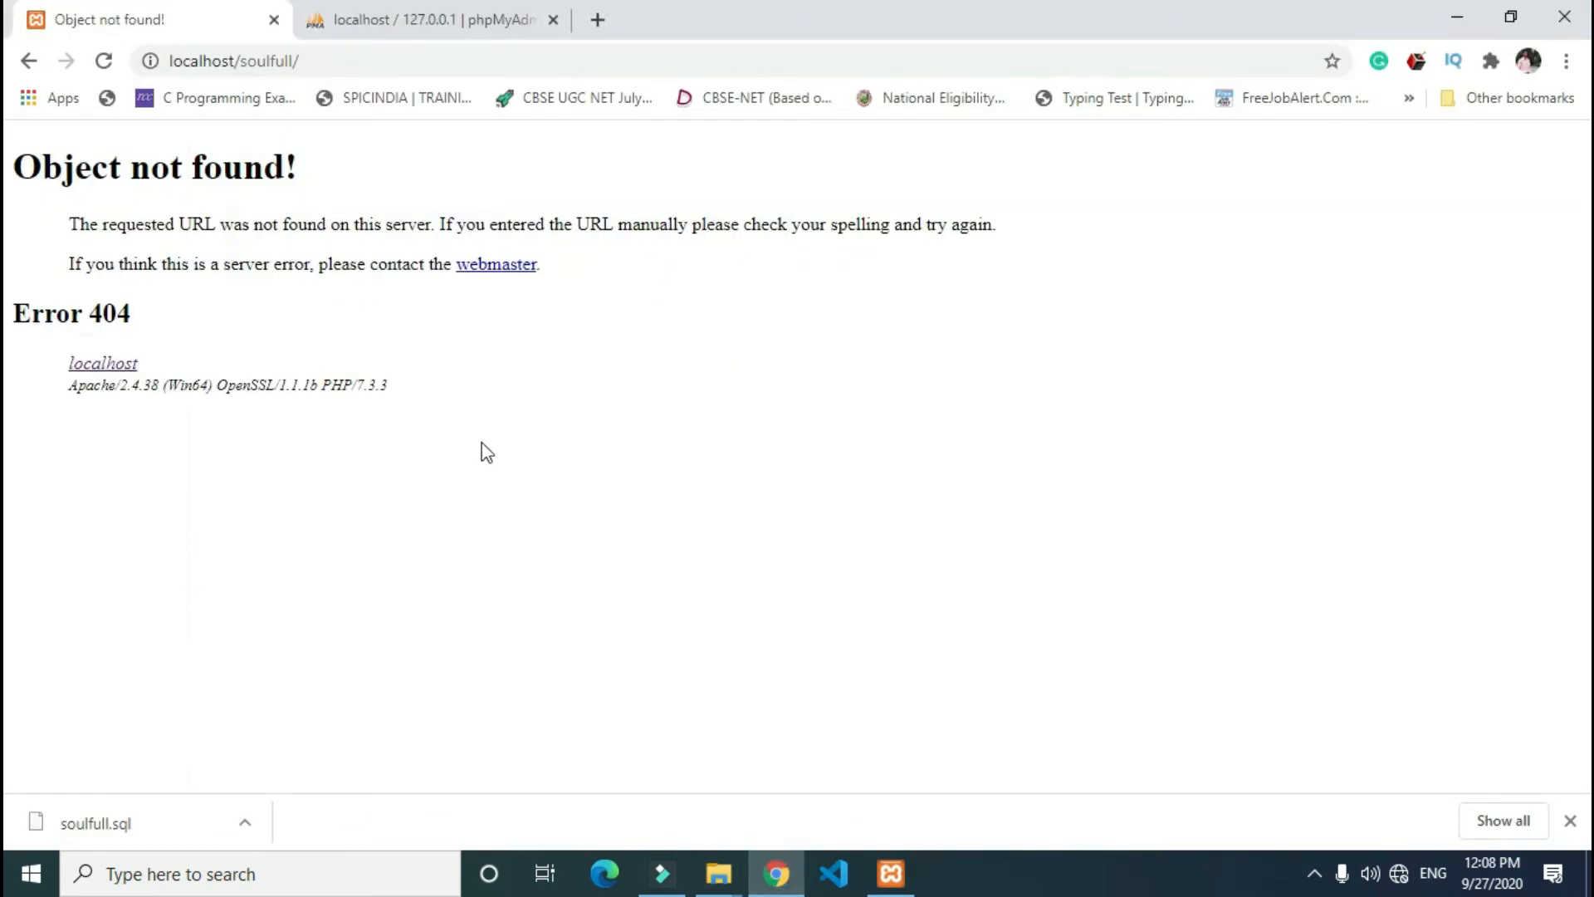
{"action": "left_click", "coordinate": [432, 62]}
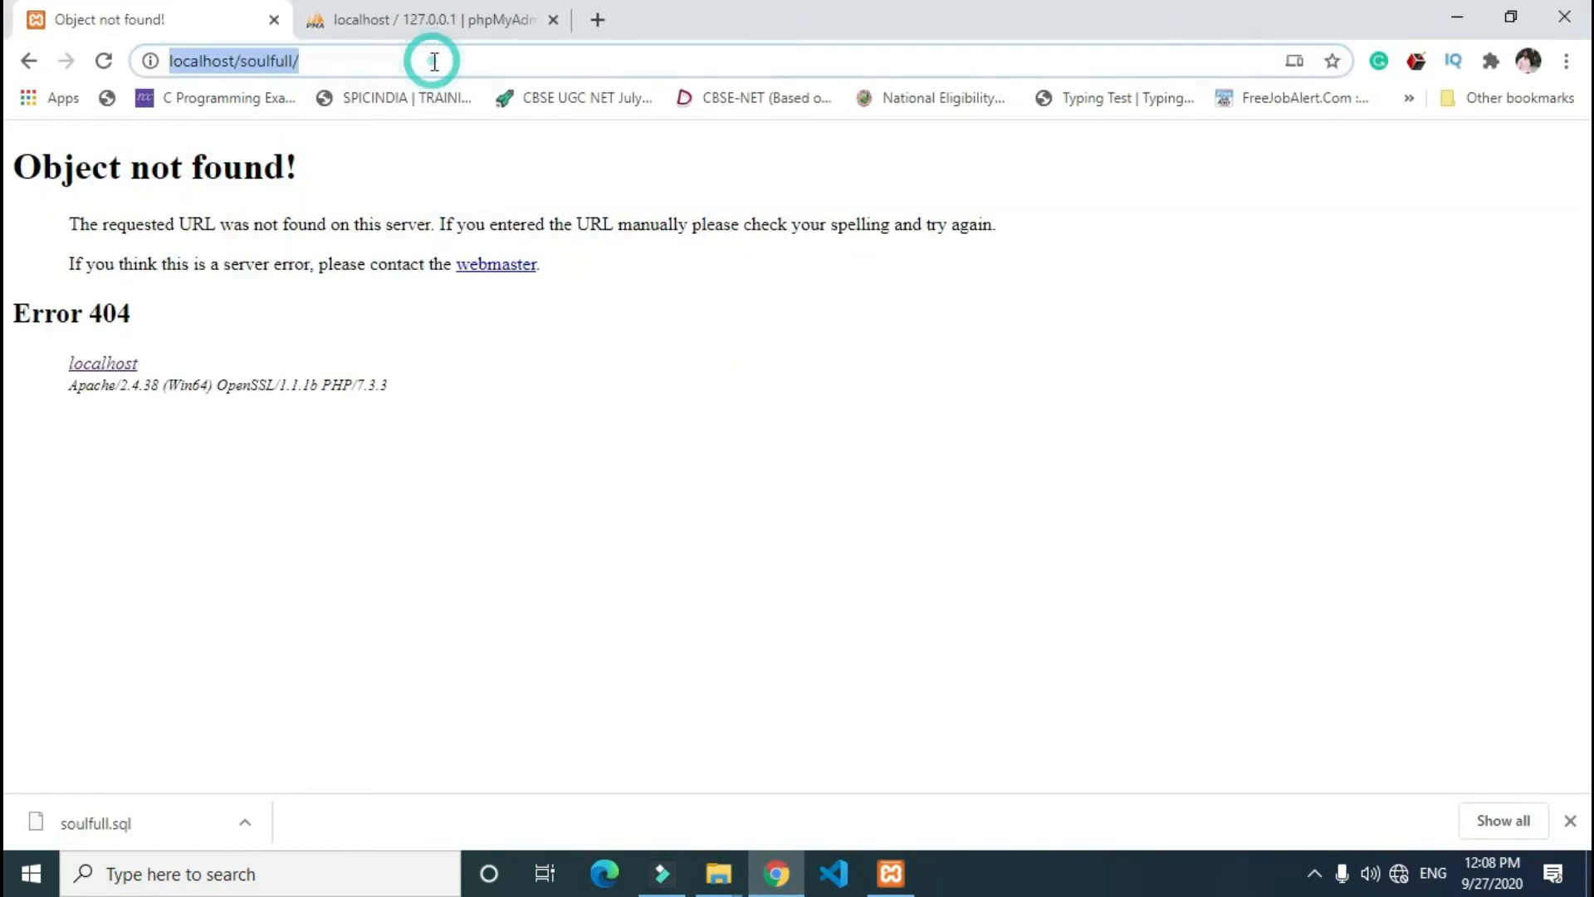
Shorten the address to localhost, load the XAMPP dashboard and look over the welcome page.
{"action": "left_click", "coordinate": [434, 61]}
{"action": "key", "text": "BackSpace"}
{"action": "key", "text": "BackSpace"}
{"action": "key", "text": "BackSpace"}
{"action": "key", "text": "BackSpace"}
{"action": "key", "text": "BackSpace"}
{"action": "key", "text": "BackSpace"}
{"action": "key", "text": "BackSpace"}
{"action": "key", "text": "BackSpace"}
{"action": "key", "text": "BackSpace"}
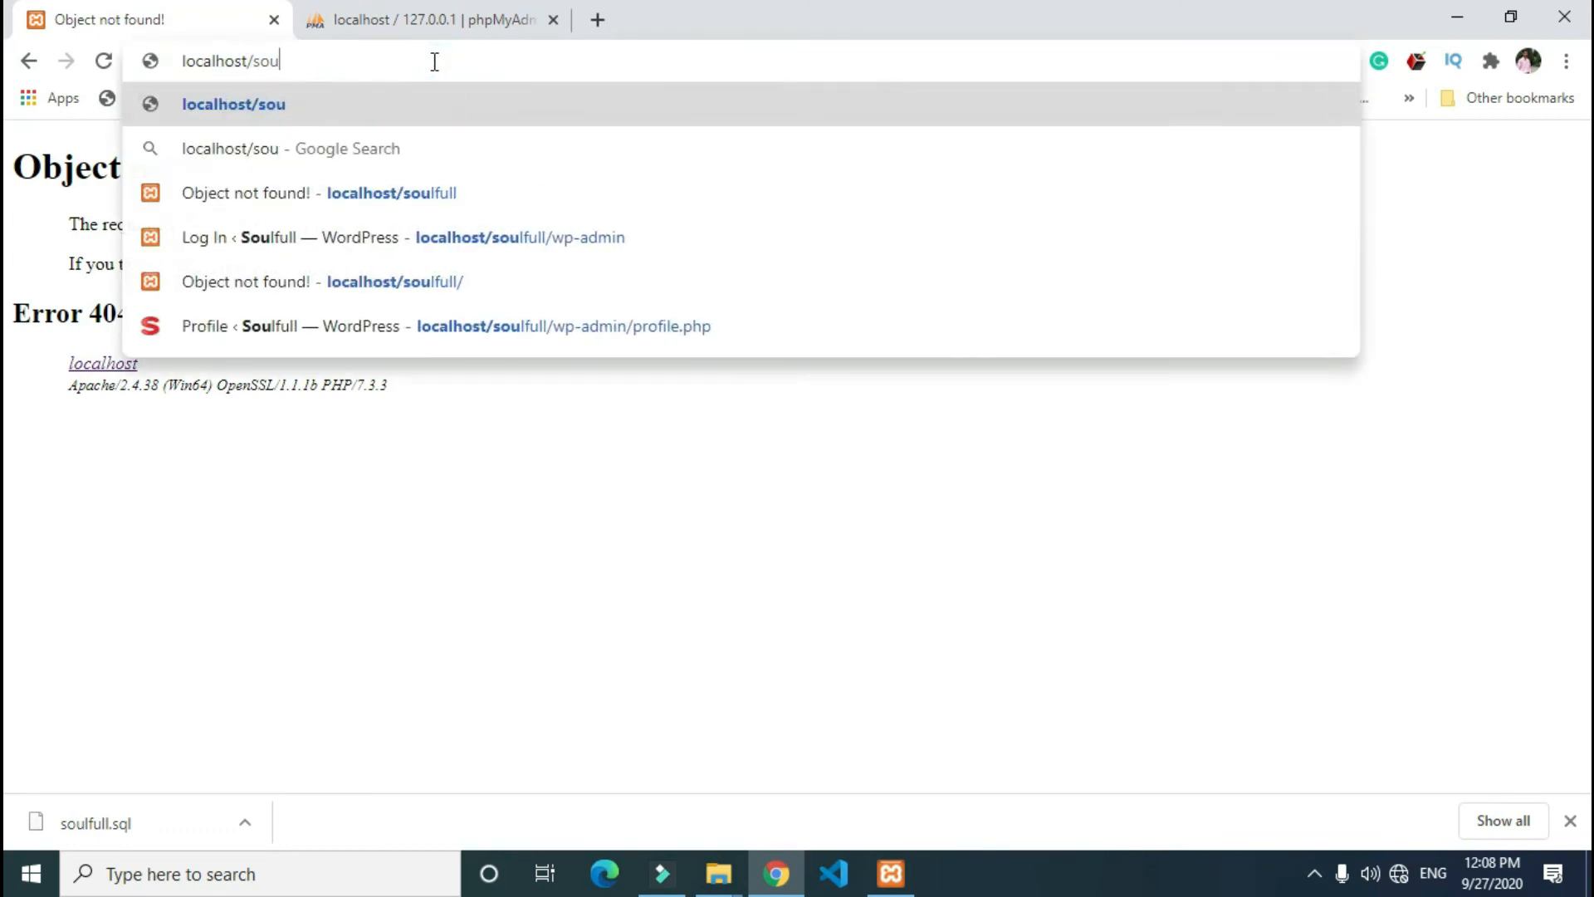
{"action": "key", "text": "Return"}
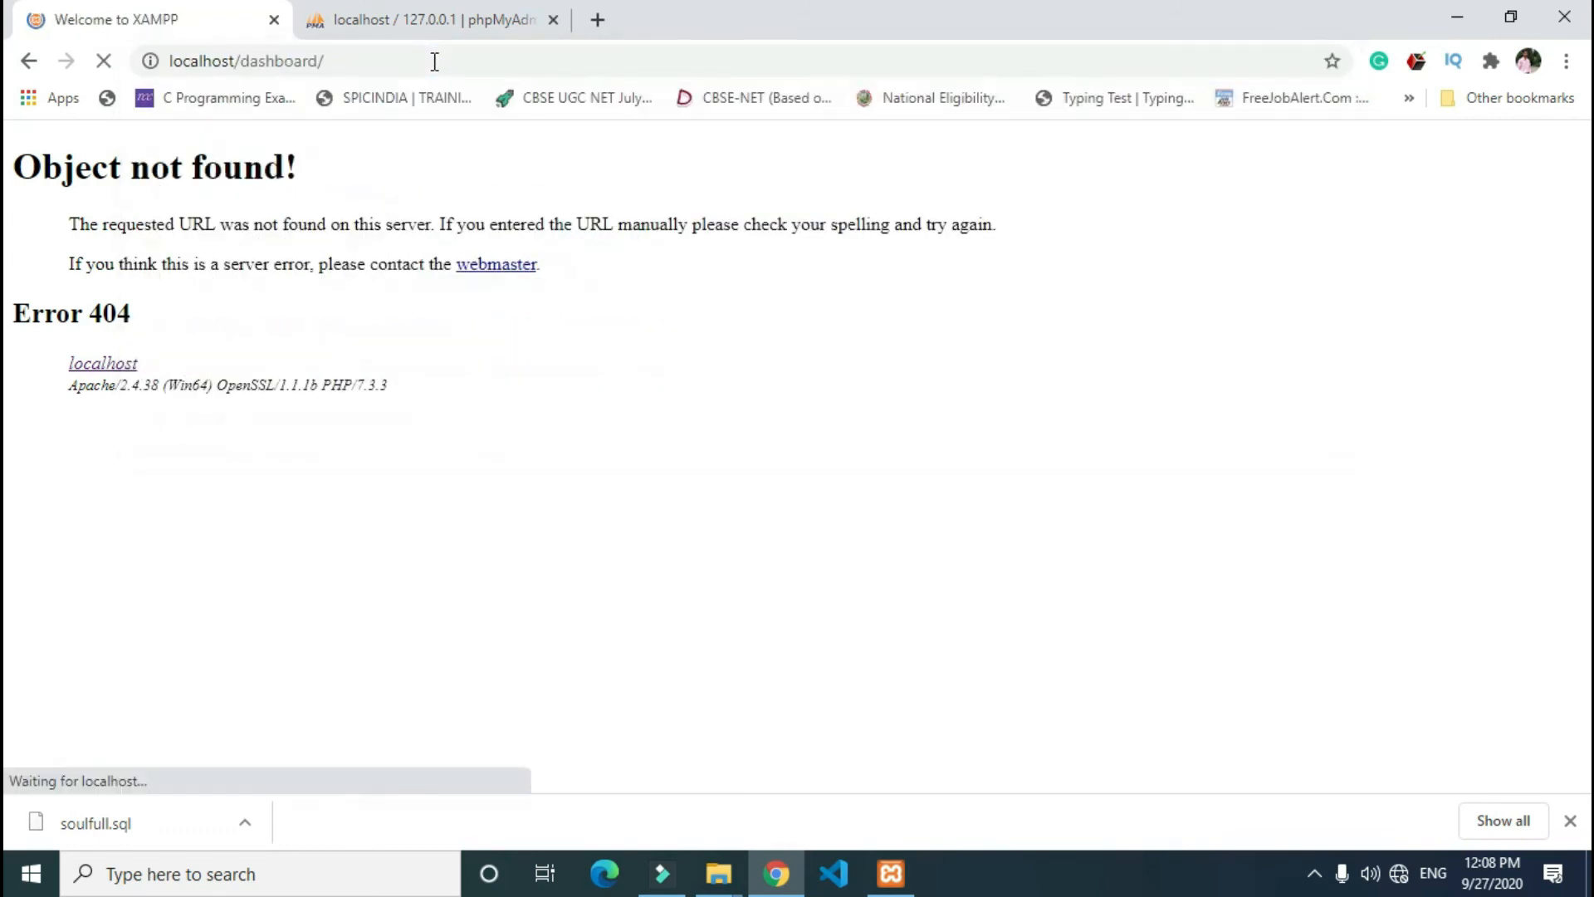
{"action": "scroll", "coordinate": [587, 541], "scroll_direction": "down", "scroll_amount": 6}
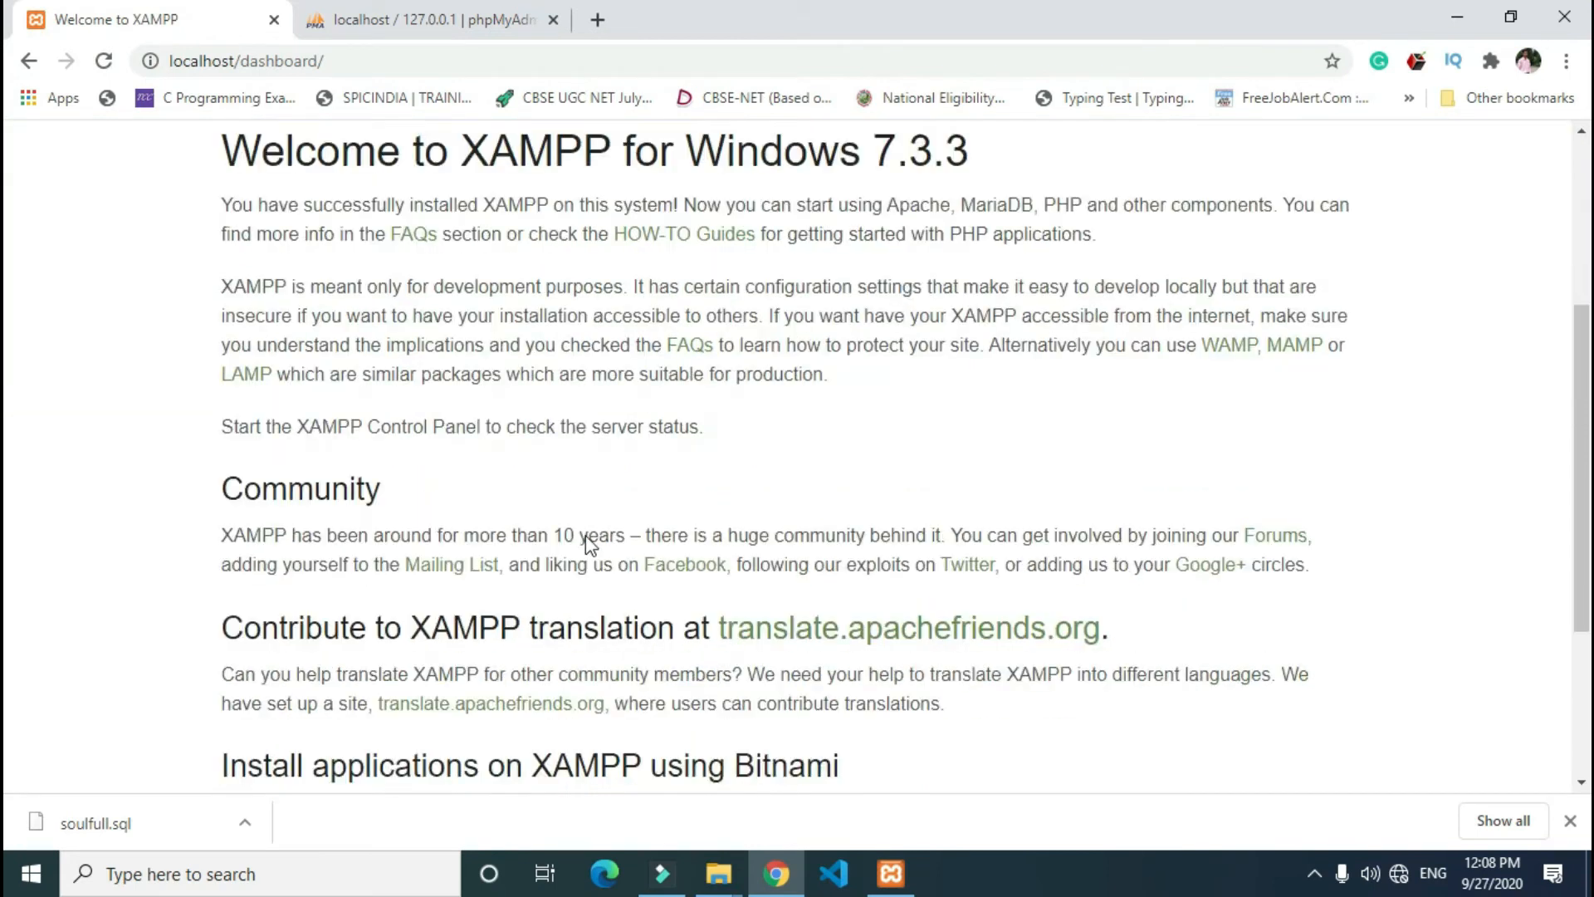
{"action": "scroll", "coordinate": [655, 490], "scroll_direction": "up", "scroll_amount": 6}
{"action": "scroll", "coordinate": [655, 489], "scroll_direction": "up", "scroll_amount": 1}
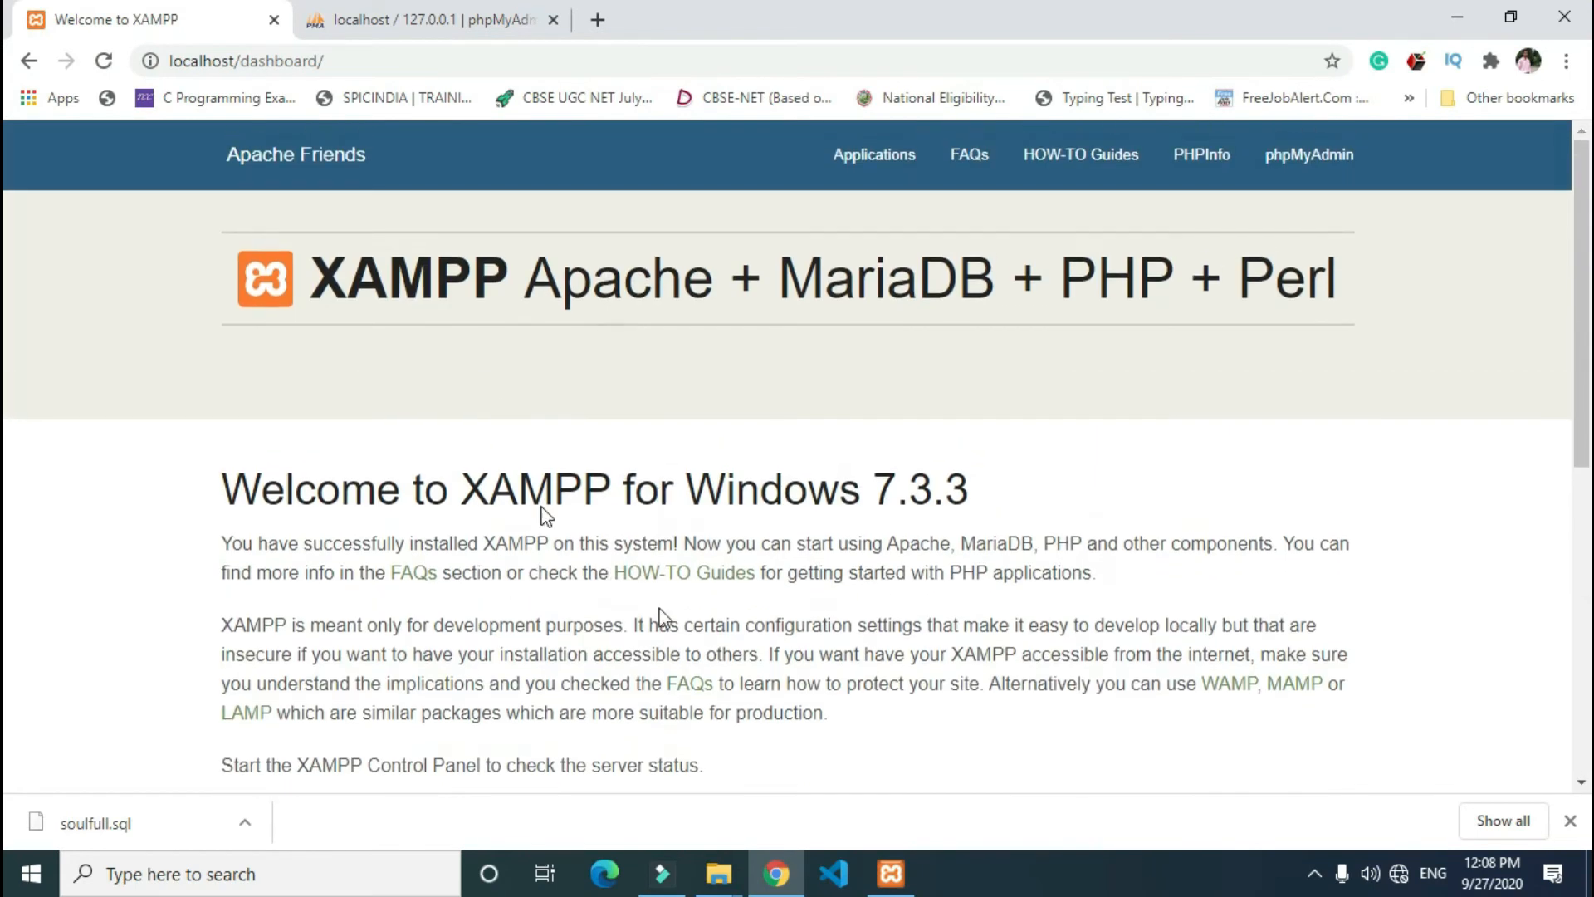
Switch to File Explorer's htdocs window and check the index file among the remaining site folders.
{"action": "mouse_move", "coordinate": [721, 876]}
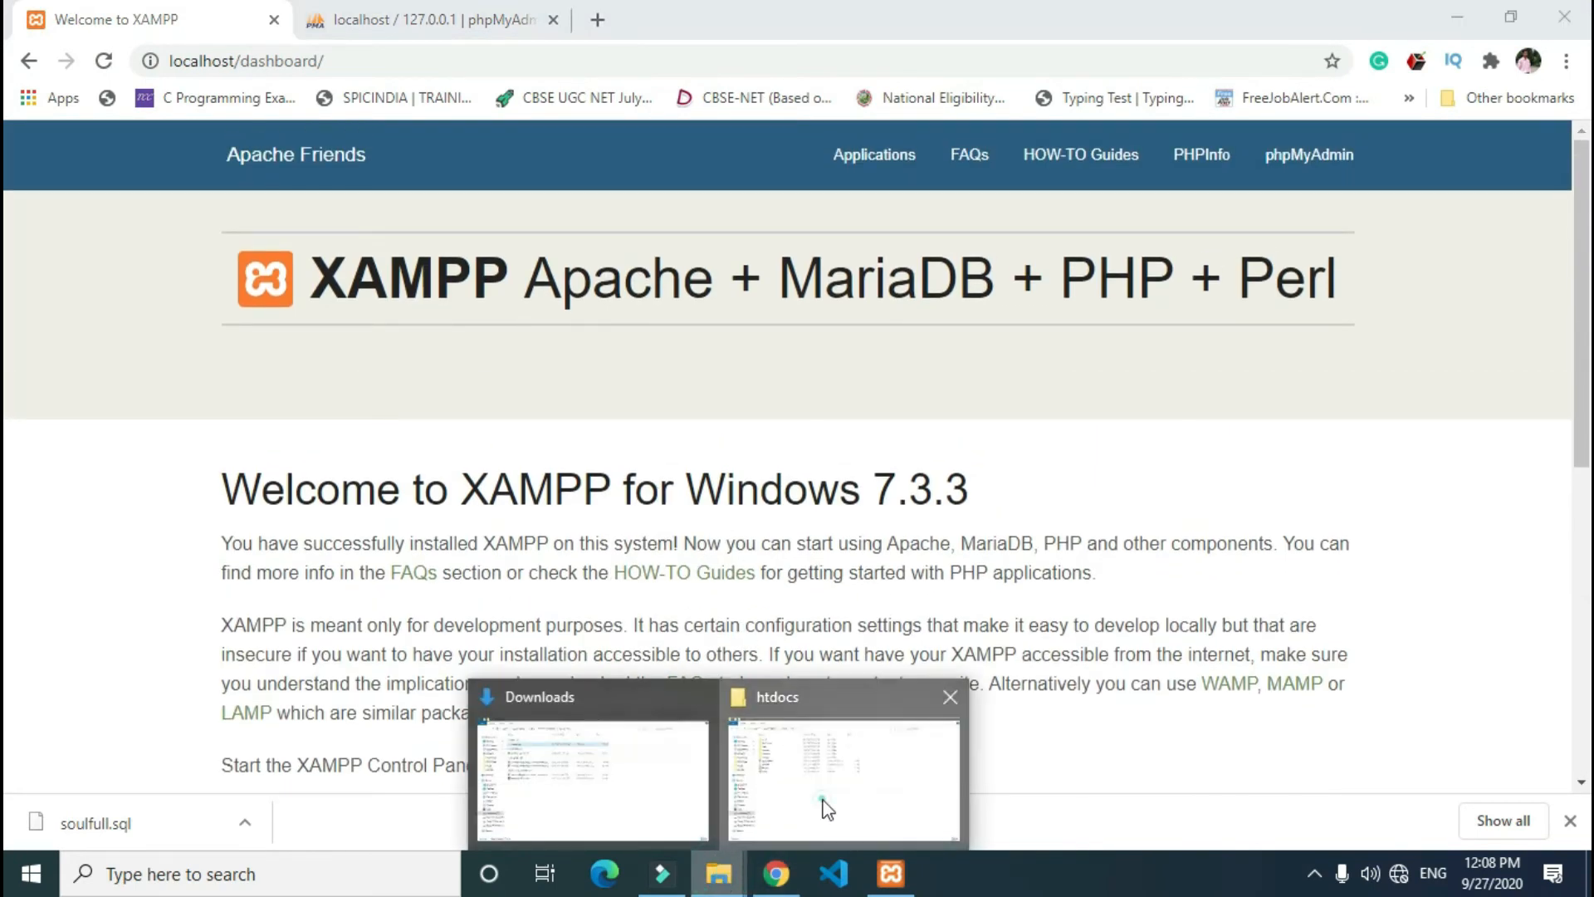
{"action": "left_click", "coordinate": [826, 806]}
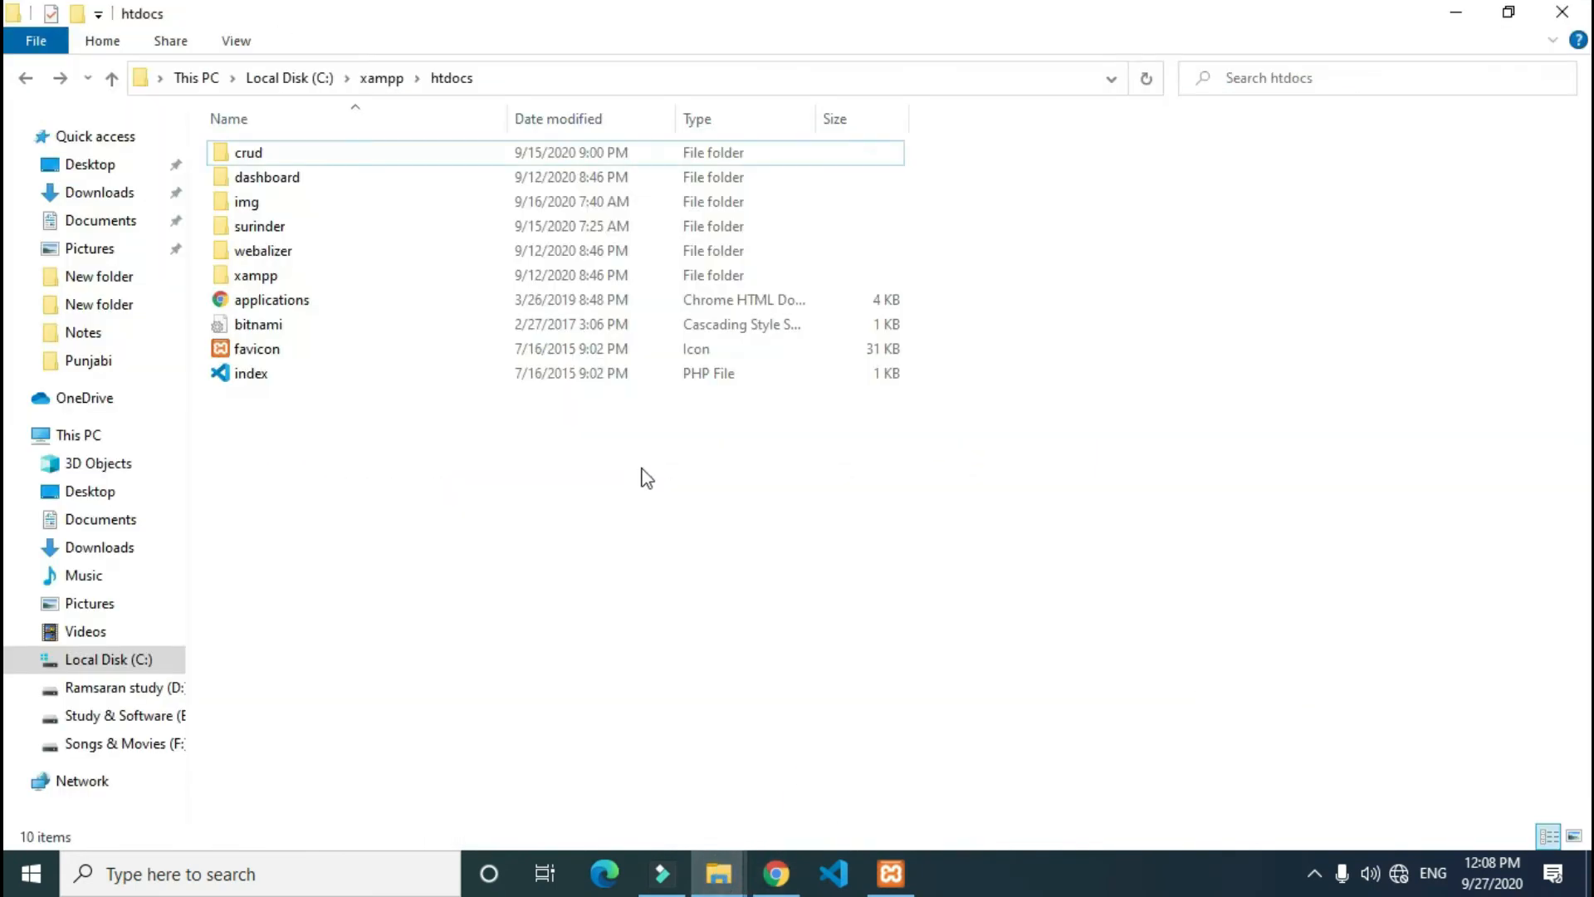
{"action": "left_click", "coordinate": [316, 381]}
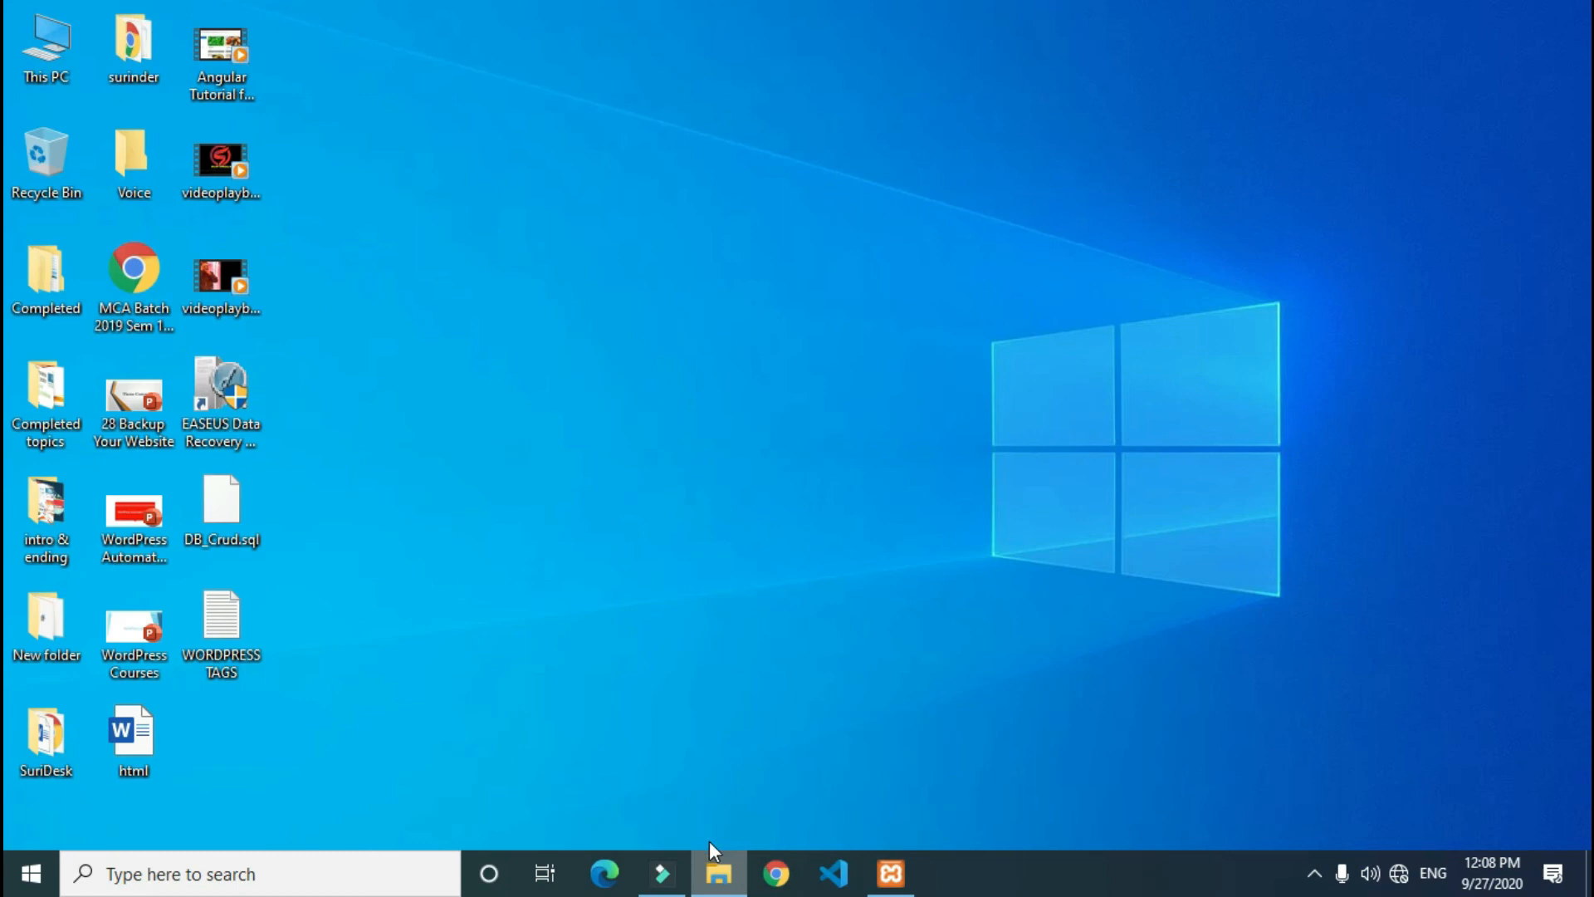
Close the File Explorer windows, stop MySQL and Apache in XAMPP Control Panel, and quit it.
{"action": "right_click", "coordinate": [717, 856]}
{"action": "left_click", "coordinate": [694, 822]}
{"action": "left_click", "coordinate": [889, 872]}
{"action": "left_click", "coordinate": [822, 290]}
{"action": "left_click", "coordinate": [800, 257]}
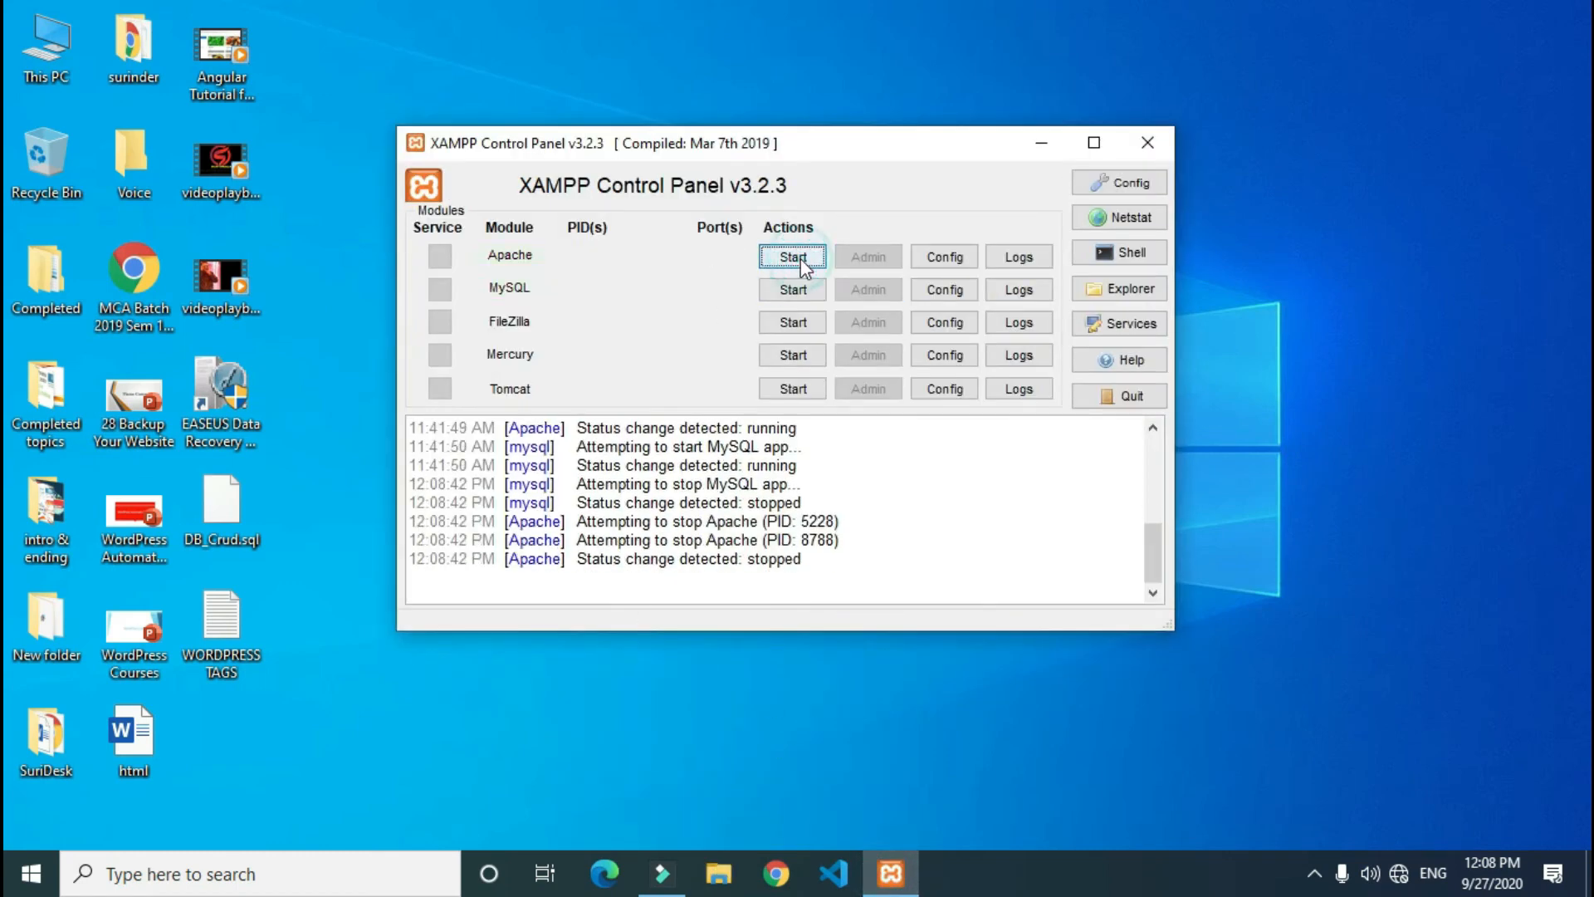
{"action": "left_click", "coordinate": [1113, 397]}
{"action": "right_click", "coordinate": [869, 324]}
{"action": "left_click", "coordinate": [942, 391]}
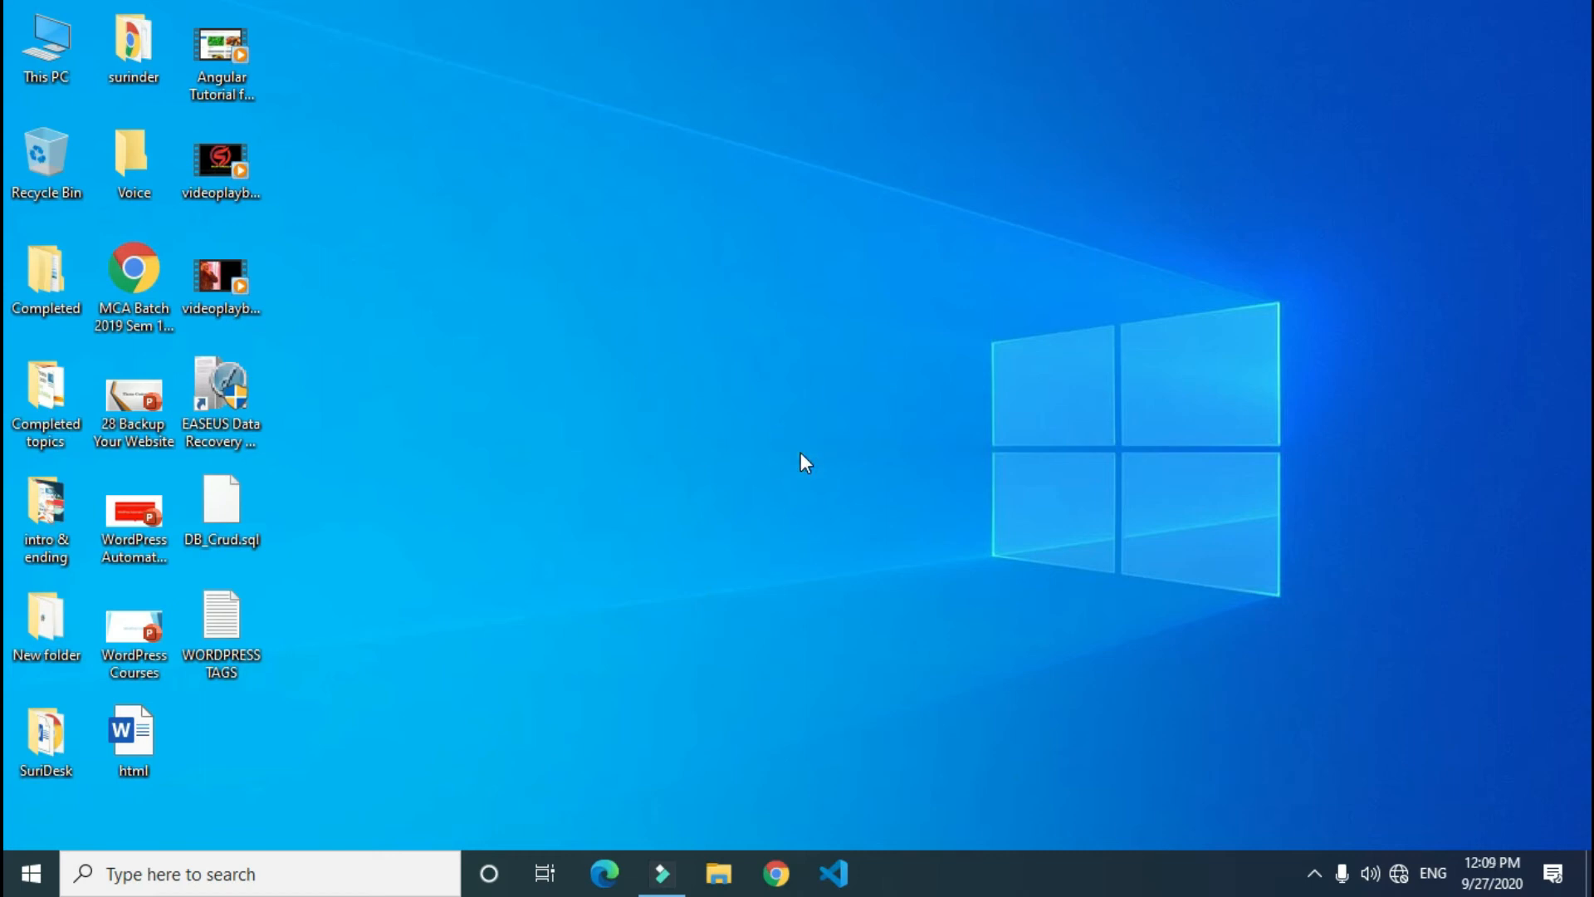
Launch XAMPP Control Panel through Windows search and start the Apache and MySQL modules.
{"action": "key", "text": "super"}
{"action": "type", "text": "xa"}
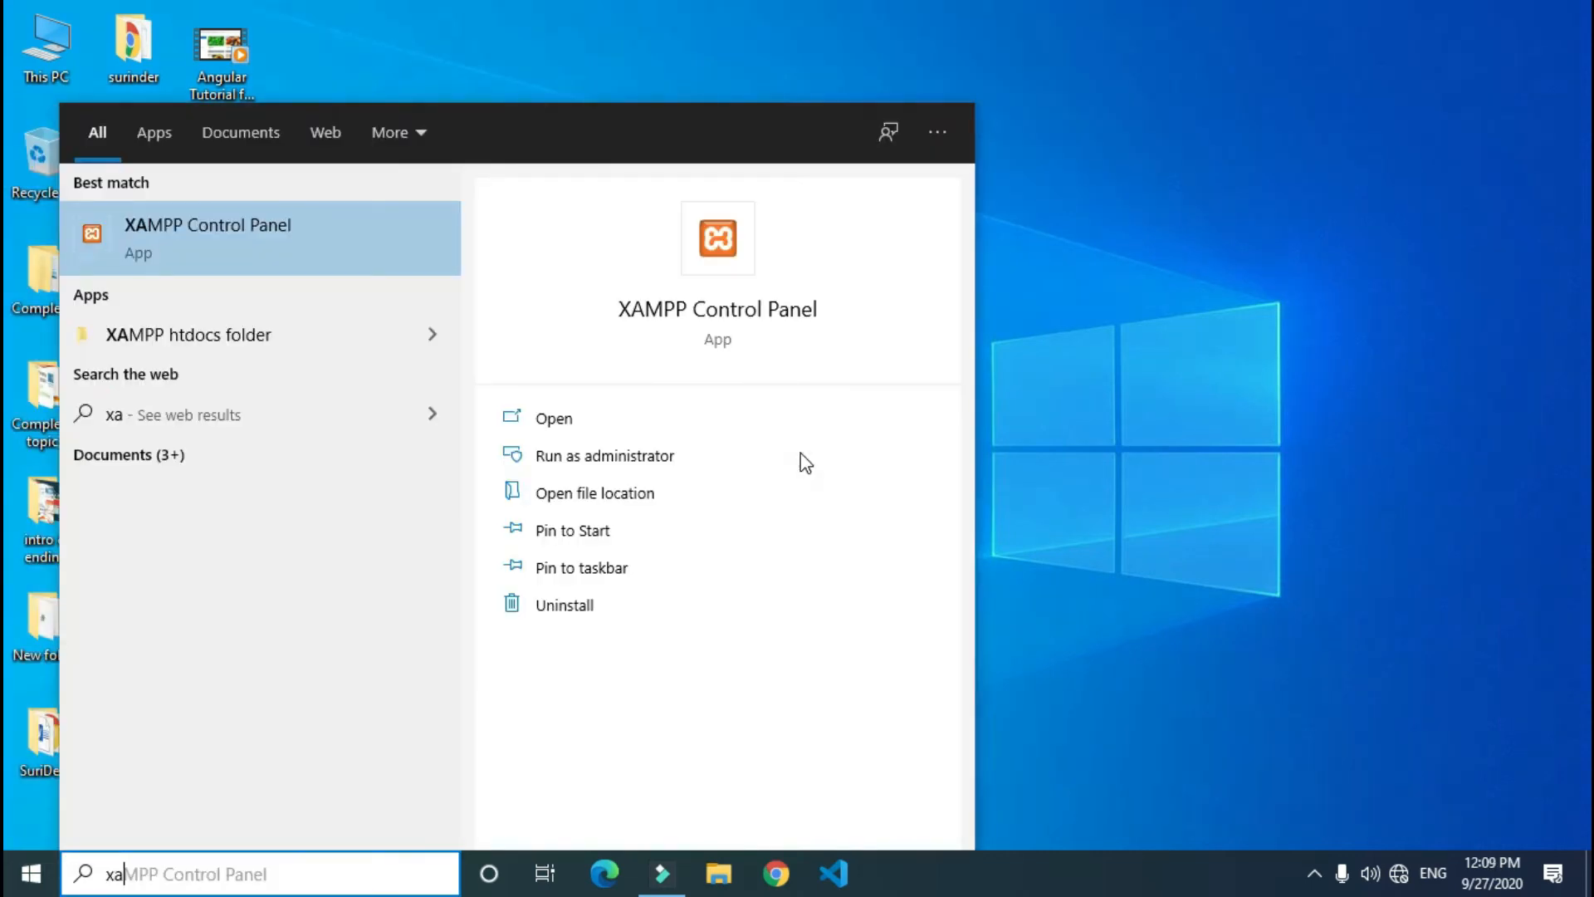
{"action": "key", "text": "Return"}
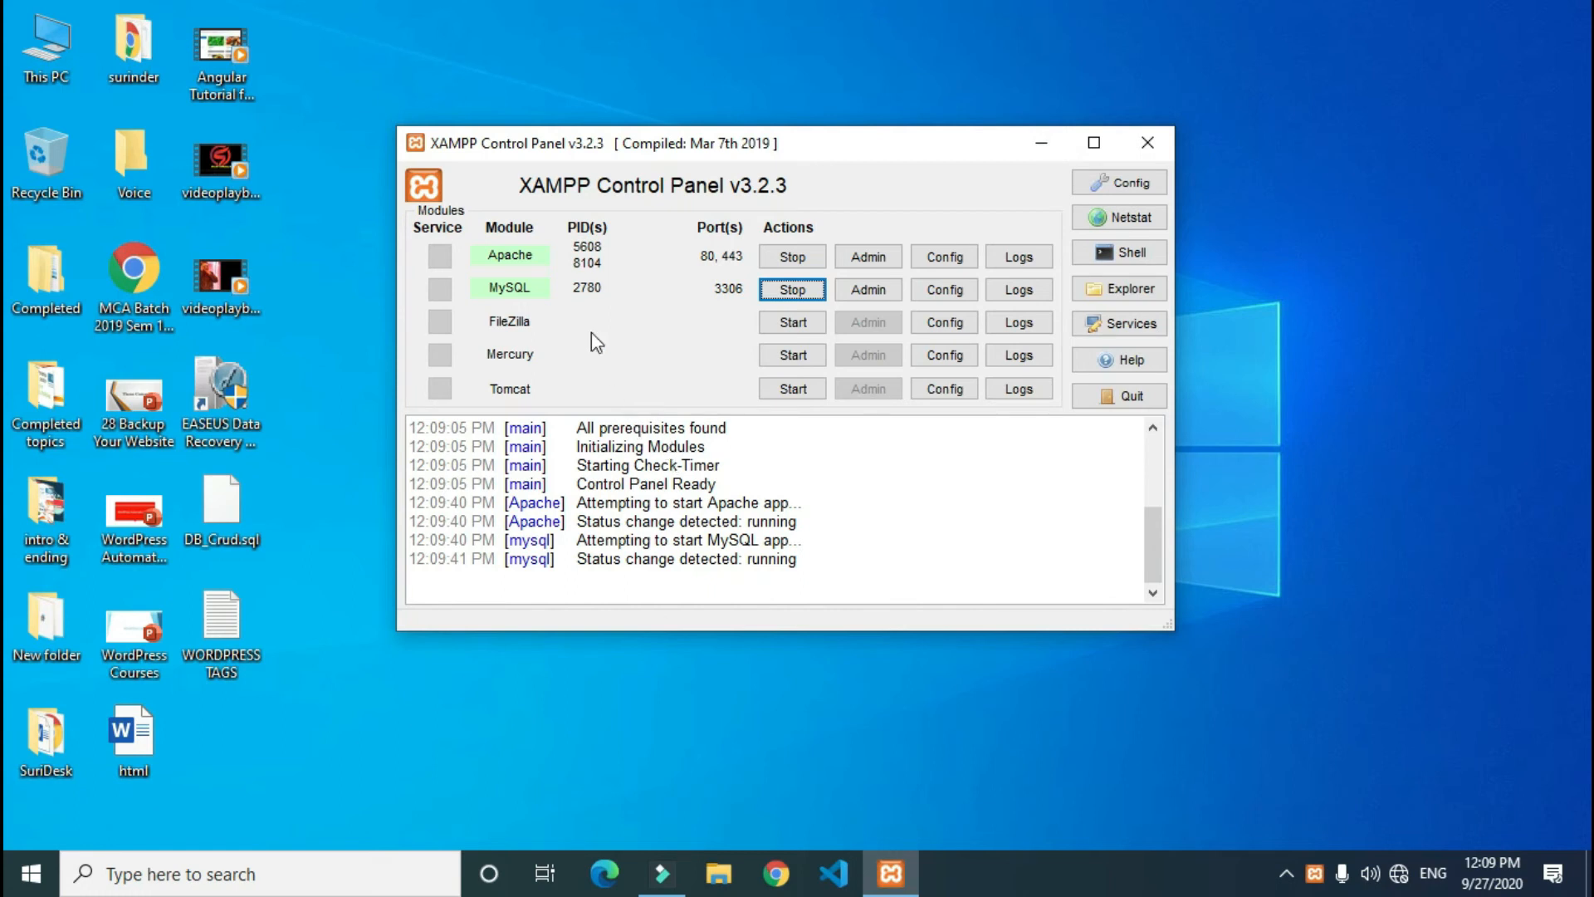
Open Chrome and load localhost/soulfull to test the site with the restarted servers.
{"action": "left_click", "coordinate": [775, 872]}
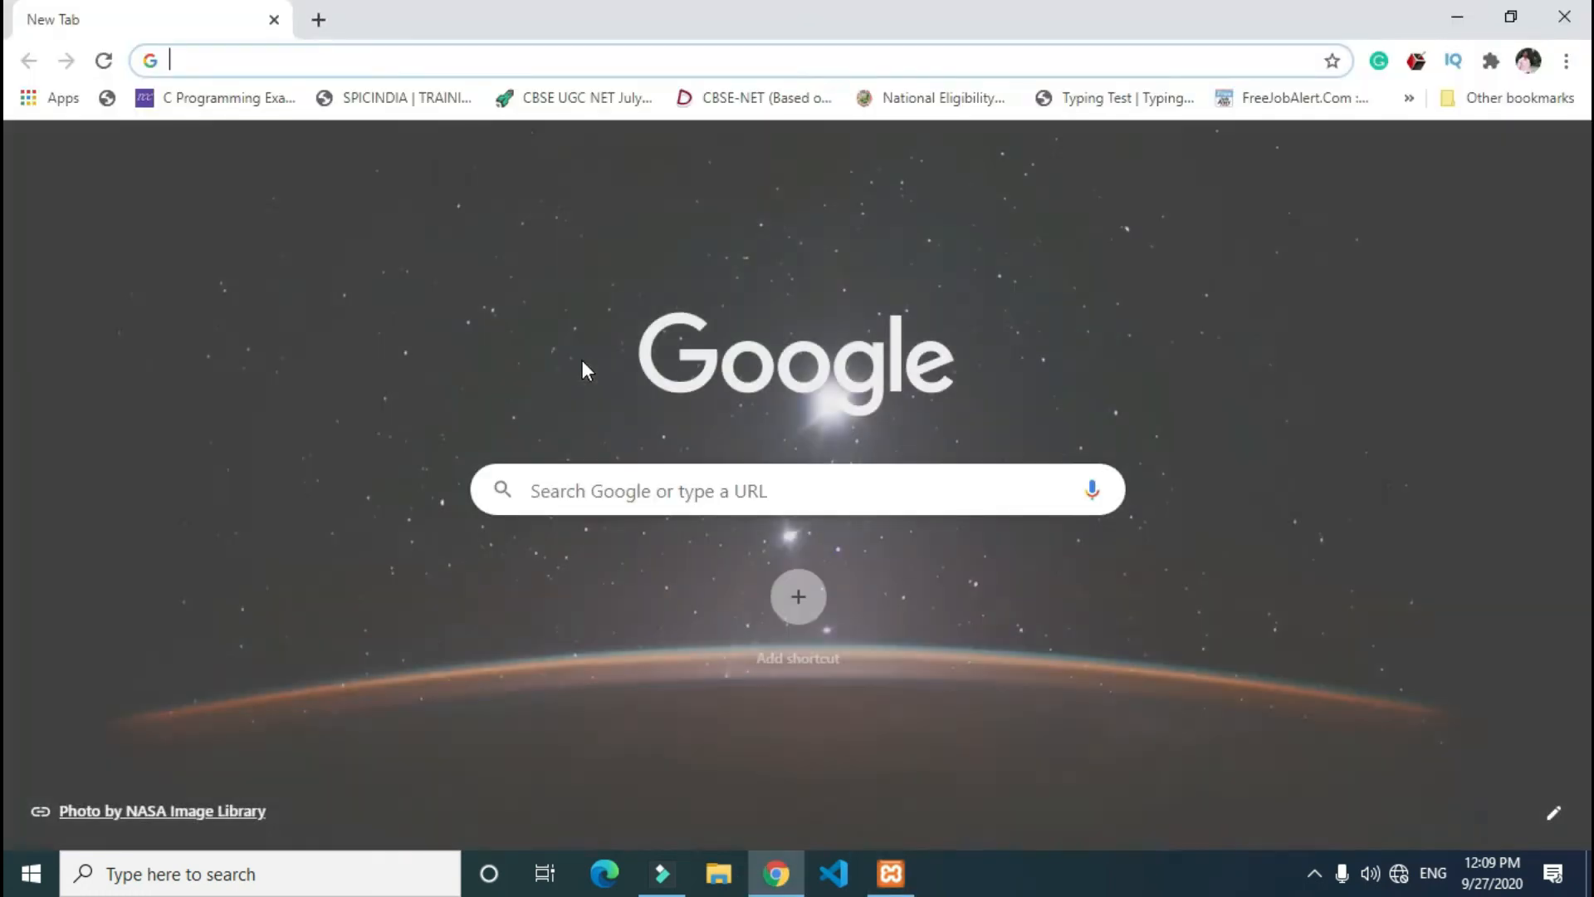
{"action": "type", "text": "localhost/"}
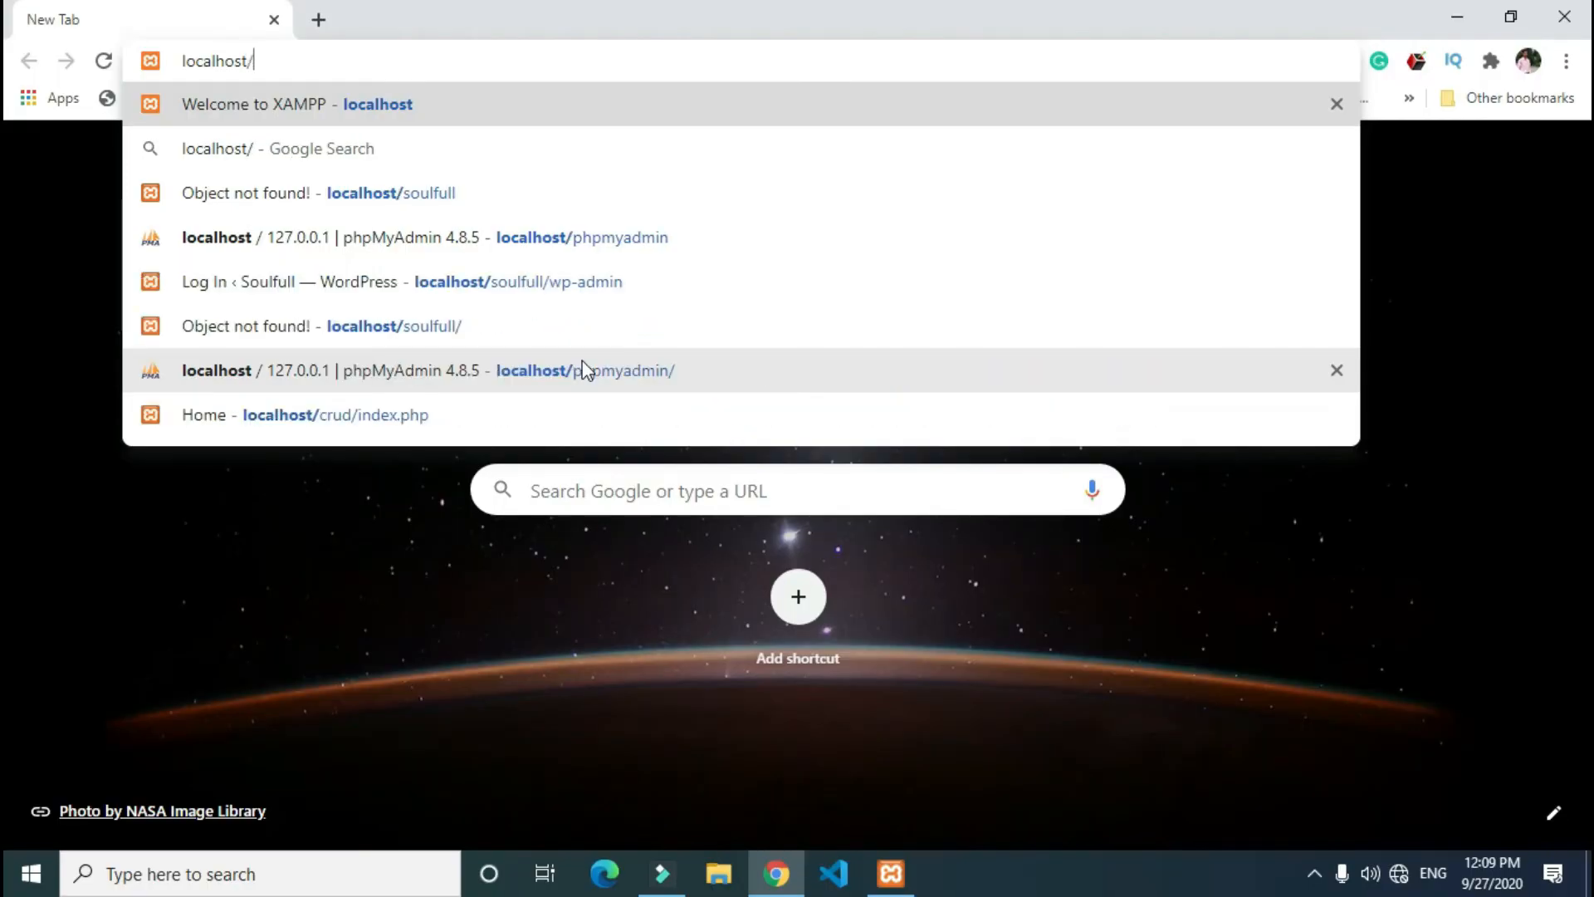
{"action": "type", "text": "soulfull"}
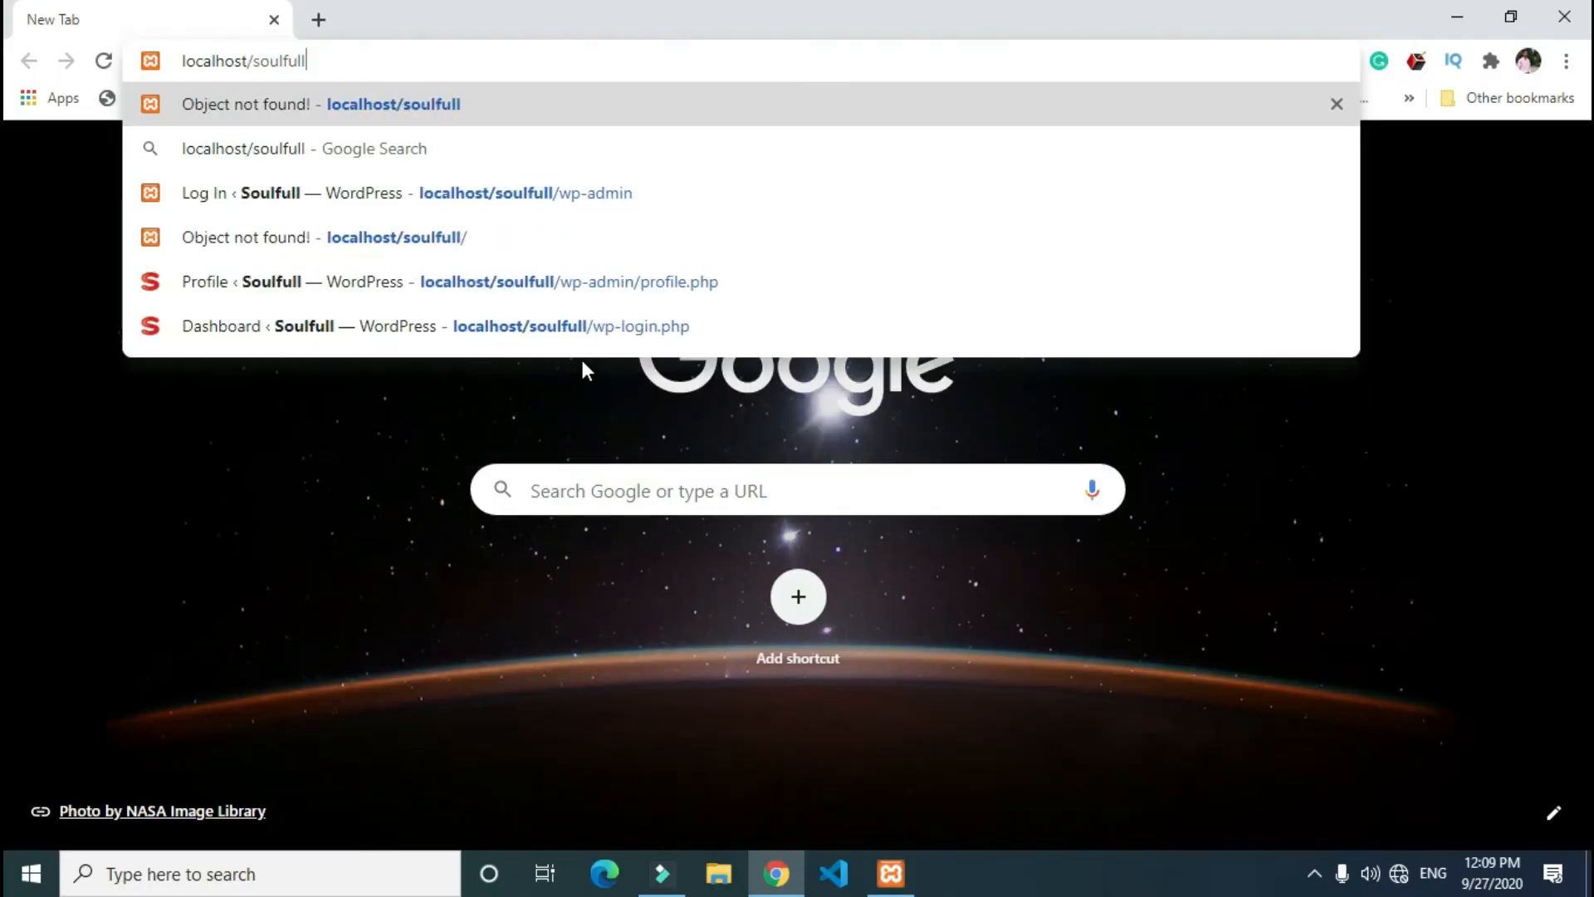
{"action": "key", "text": "Return"}
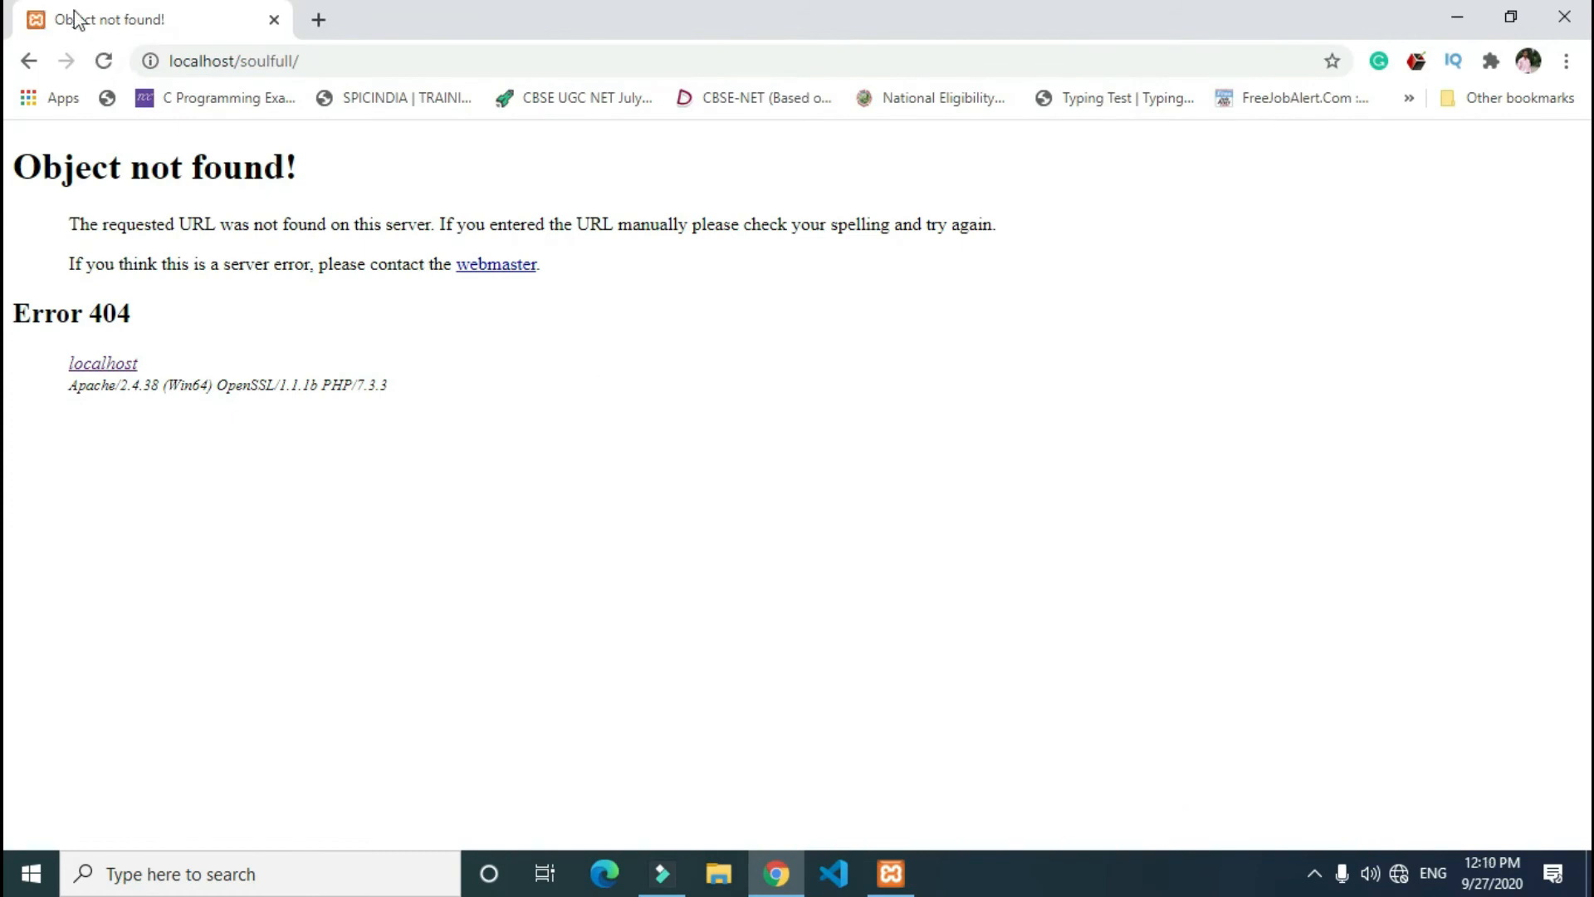
Open localhost/phpmyadmin in a new browser tab and display the list of databases.
{"action": "left_click", "coordinate": [318, 21]}
{"action": "type", "text": "lo"}
{"action": "key", "text": "Return"}
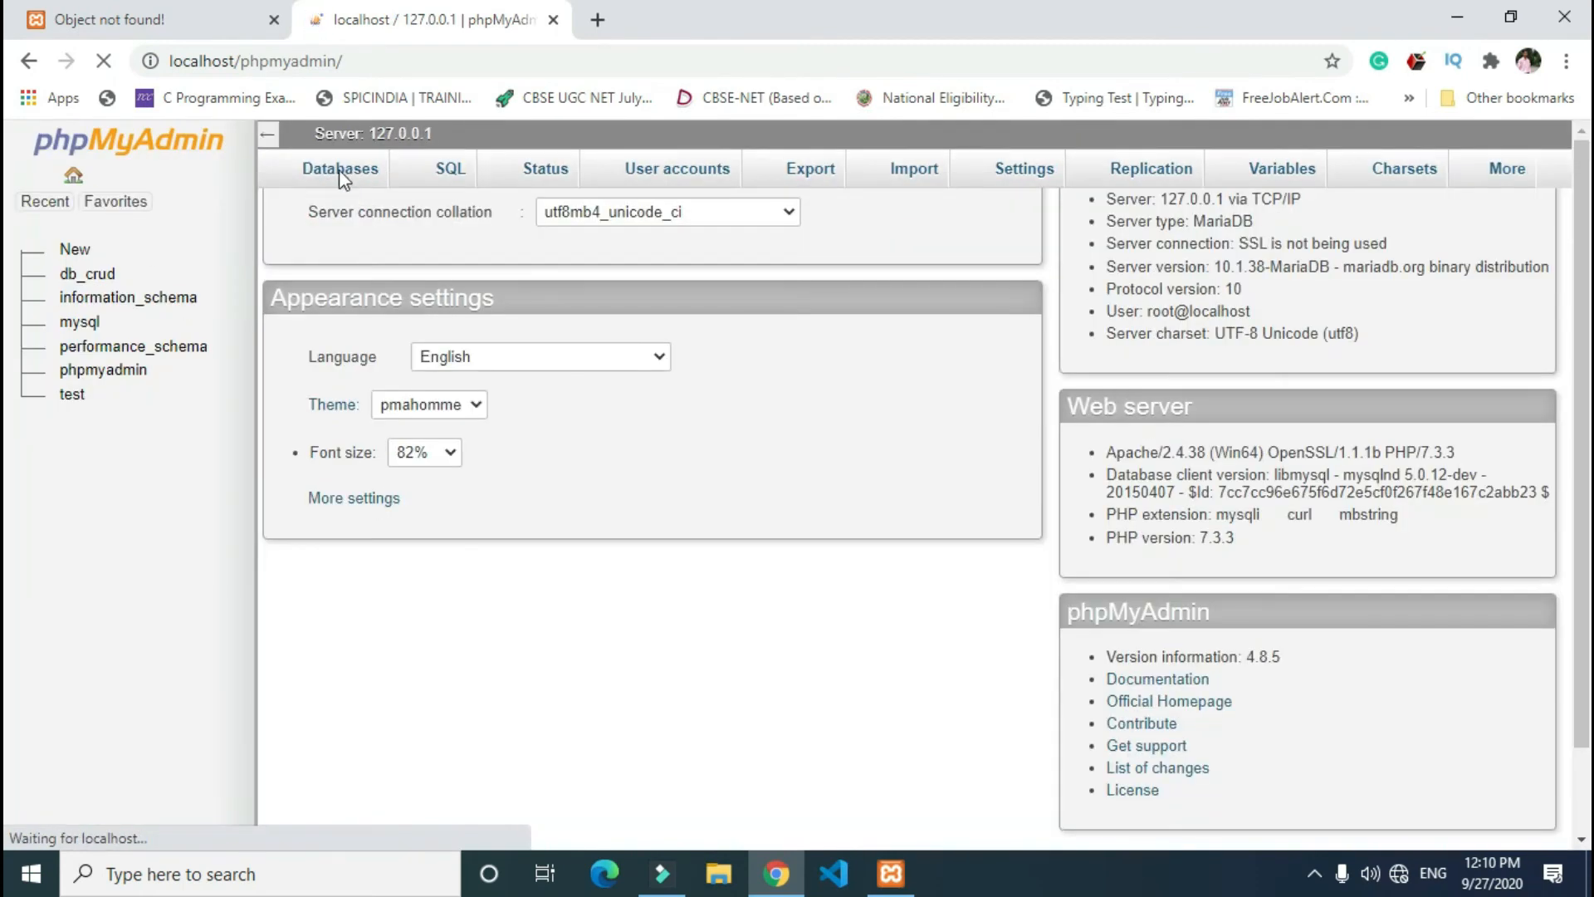
{"action": "left_click", "coordinate": [340, 170]}
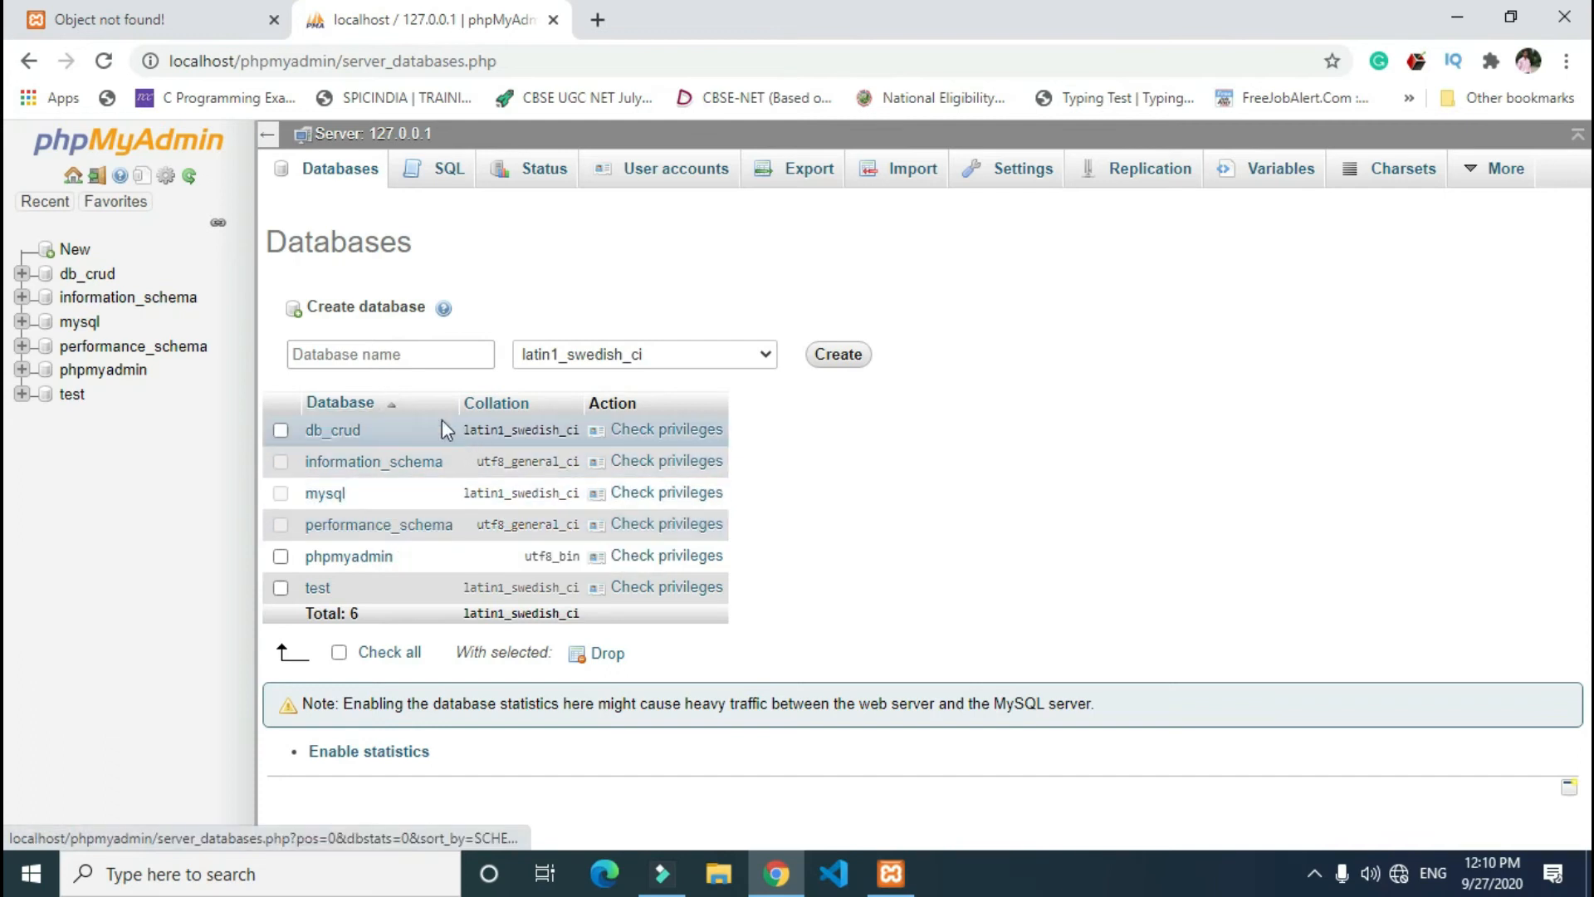
Create a new empty database named soulfull in phpMyAdmin and open its structure page.
{"action": "left_click", "coordinate": [390, 348]}
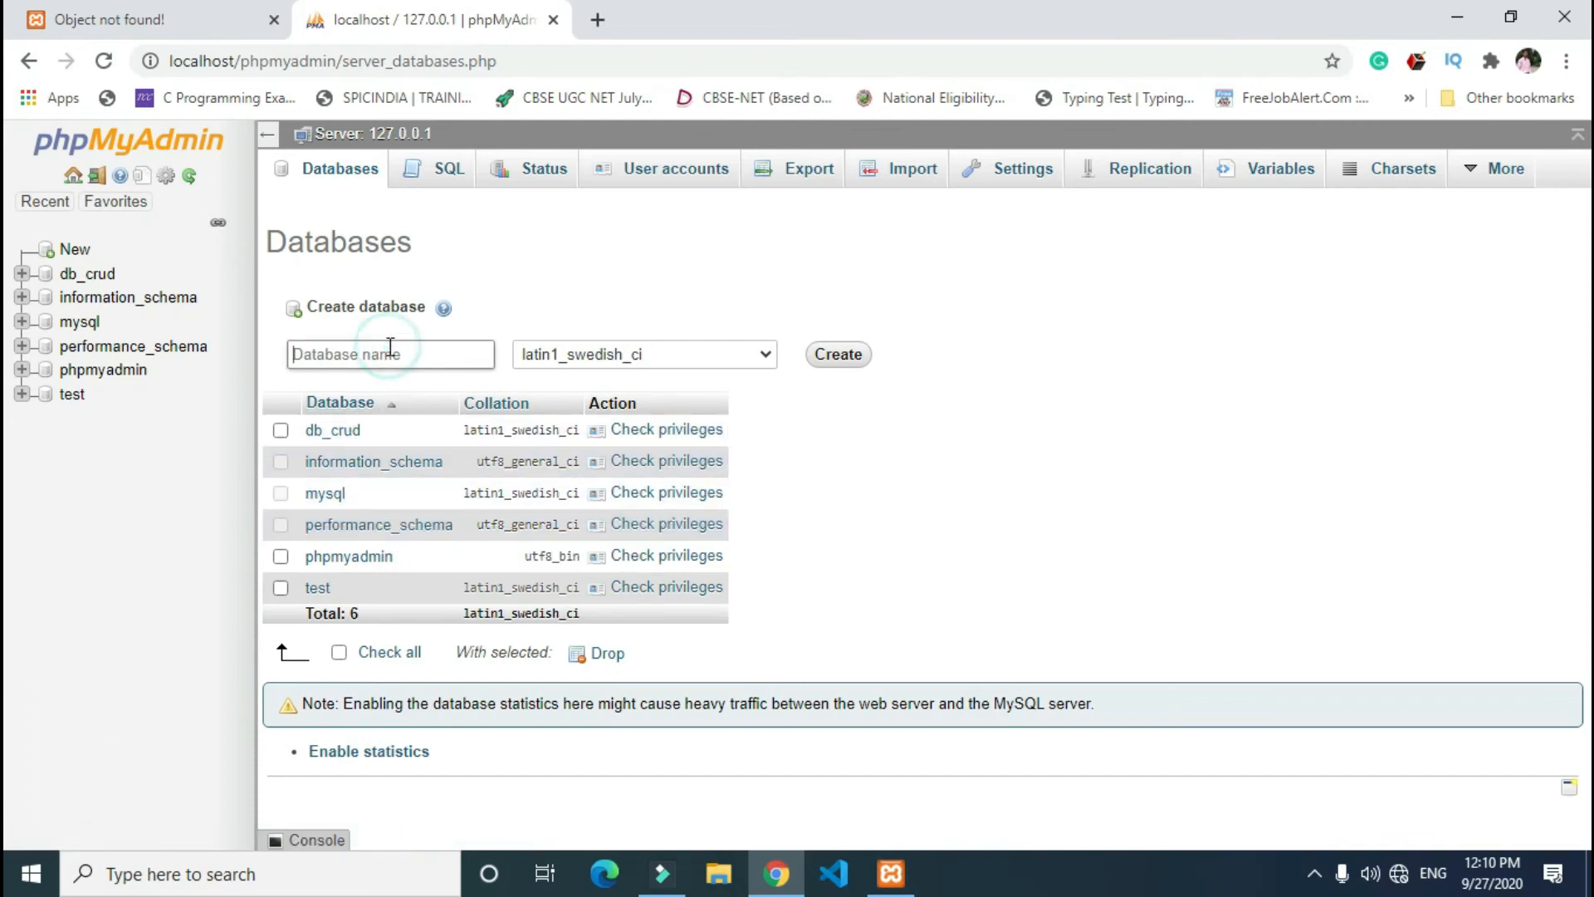
{"action": "type", "text": "soulfull"}
{"action": "left_click", "coordinate": [546, 357]}
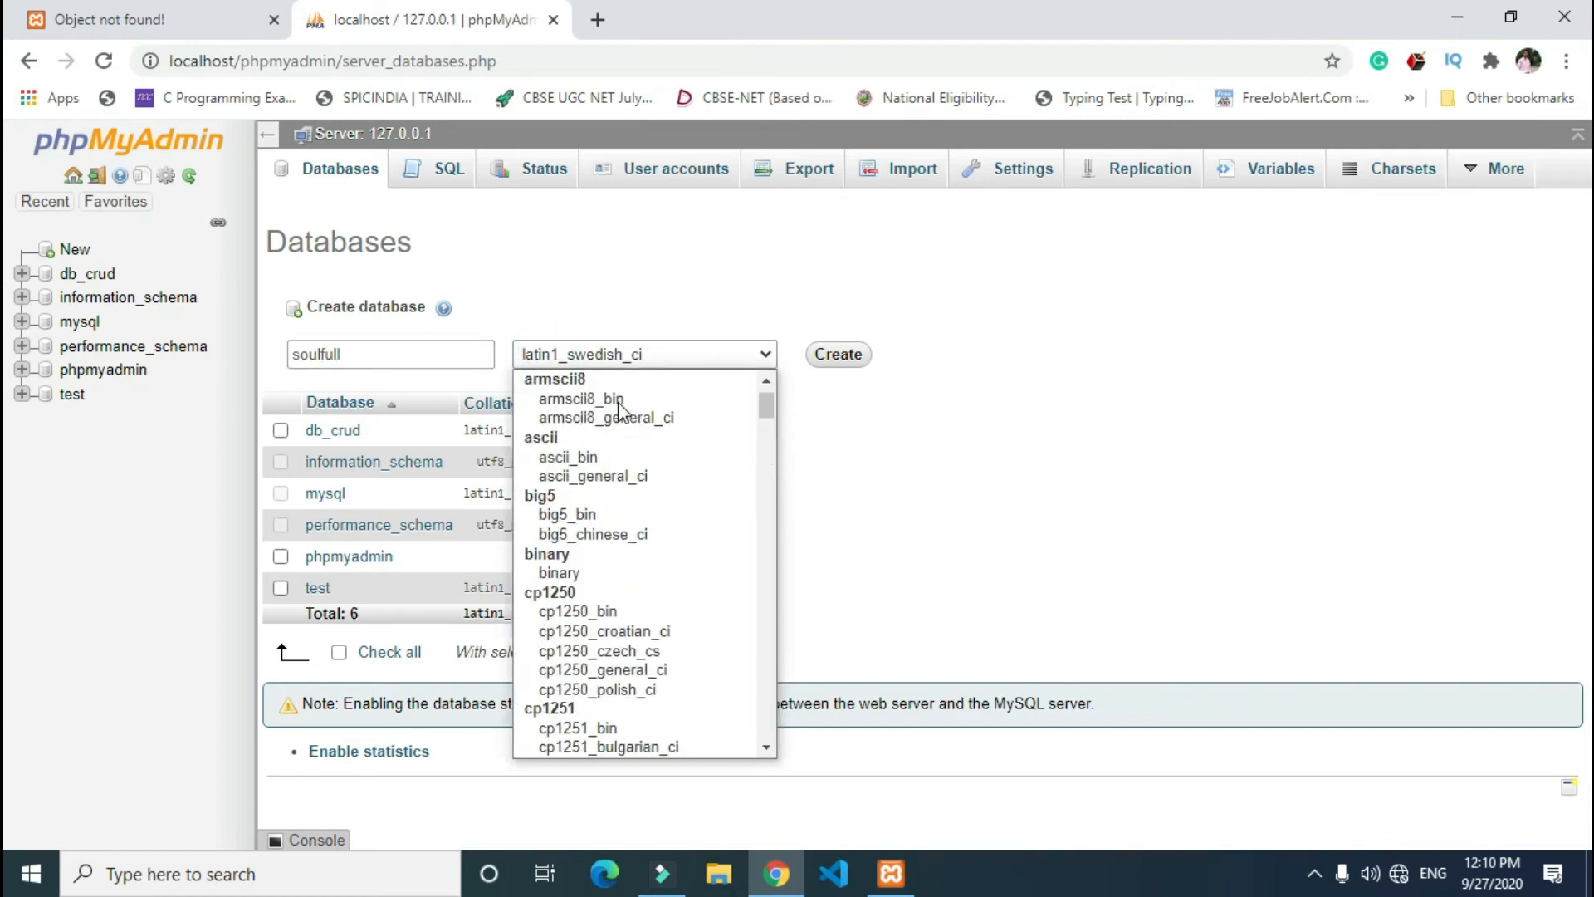
{"action": "left_click", "coordinate": [621, 382]}
{"action": "double_click", "coordinate": [842, 362]}
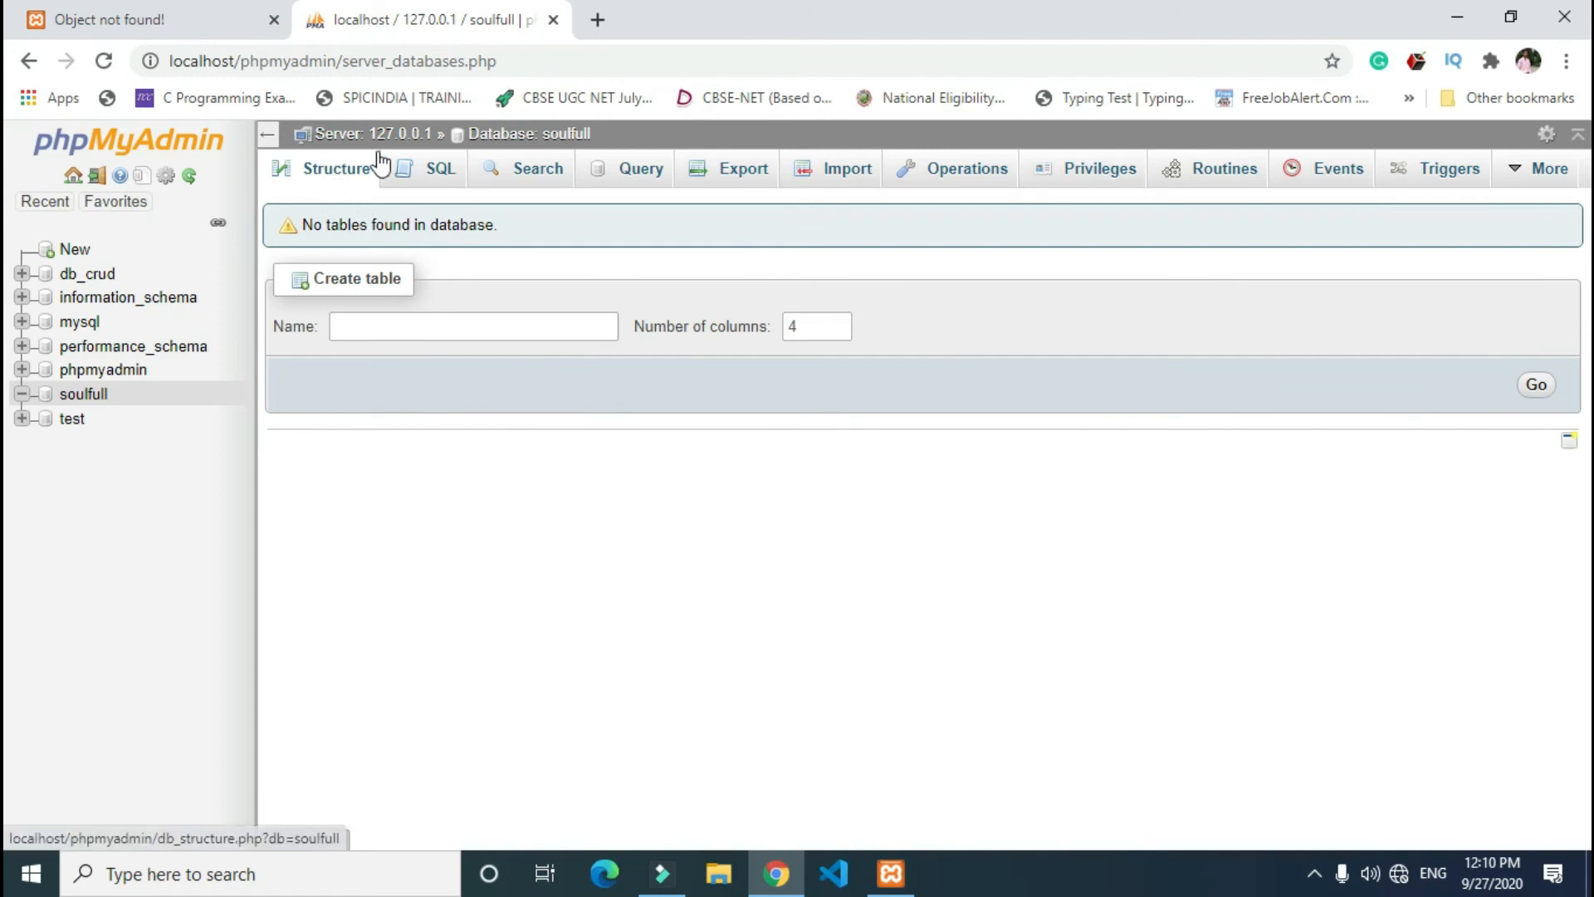
{"action": "left_click", "coordinate": [550, 139]}
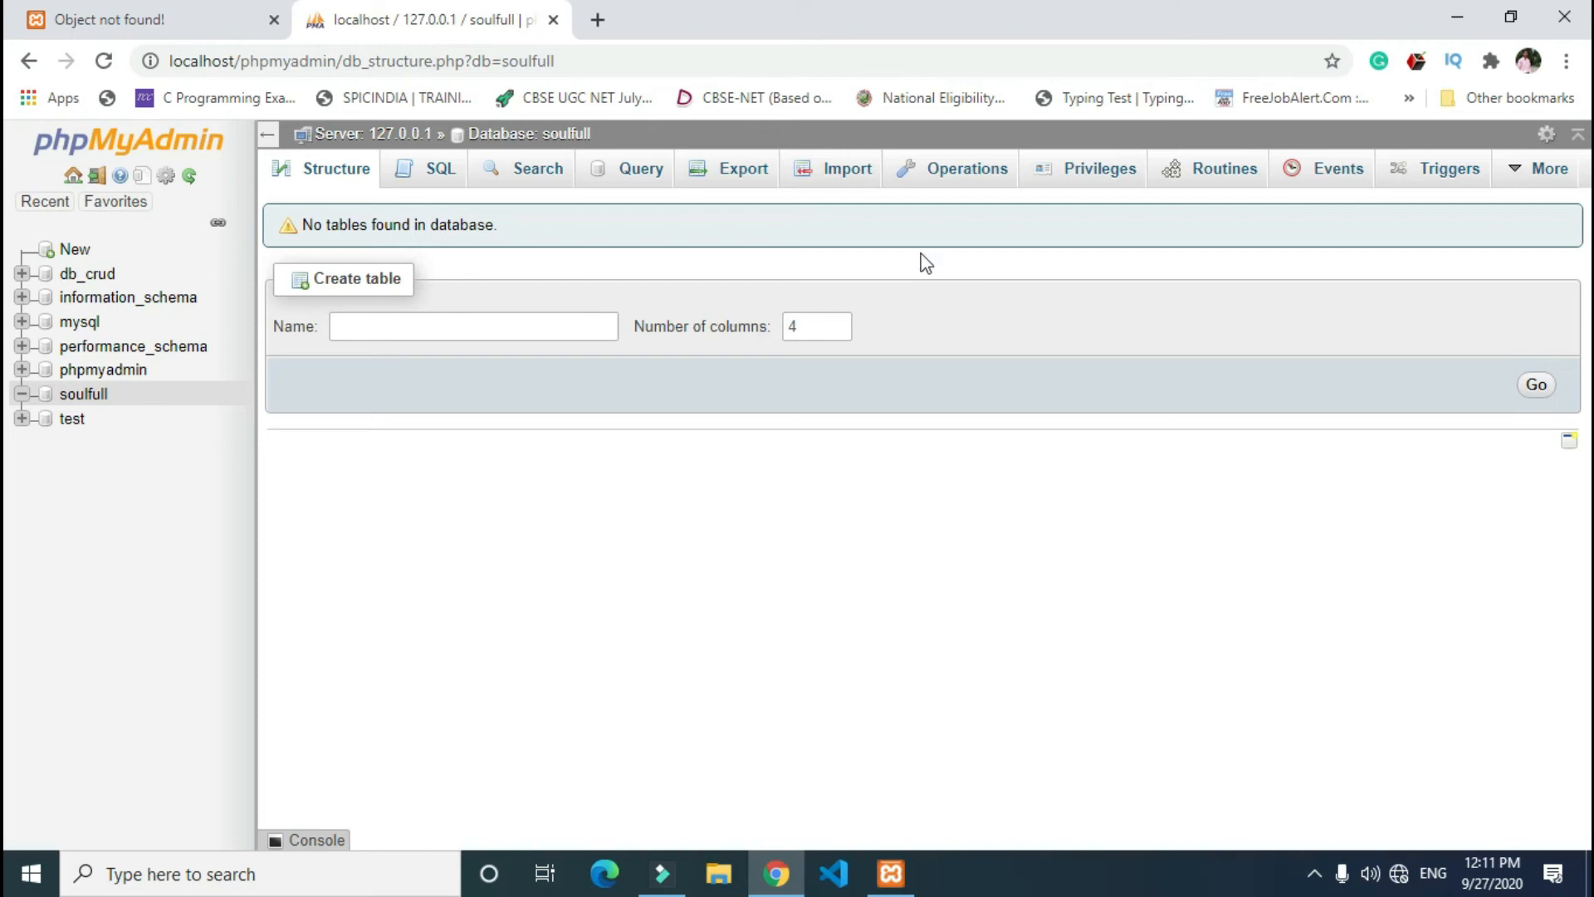
Minimize Chrome, open This PC in File Explorer, and copy the soulfull zip archive from Downloads.
{"action": "left_click", "coordinate": [1449, 18]}
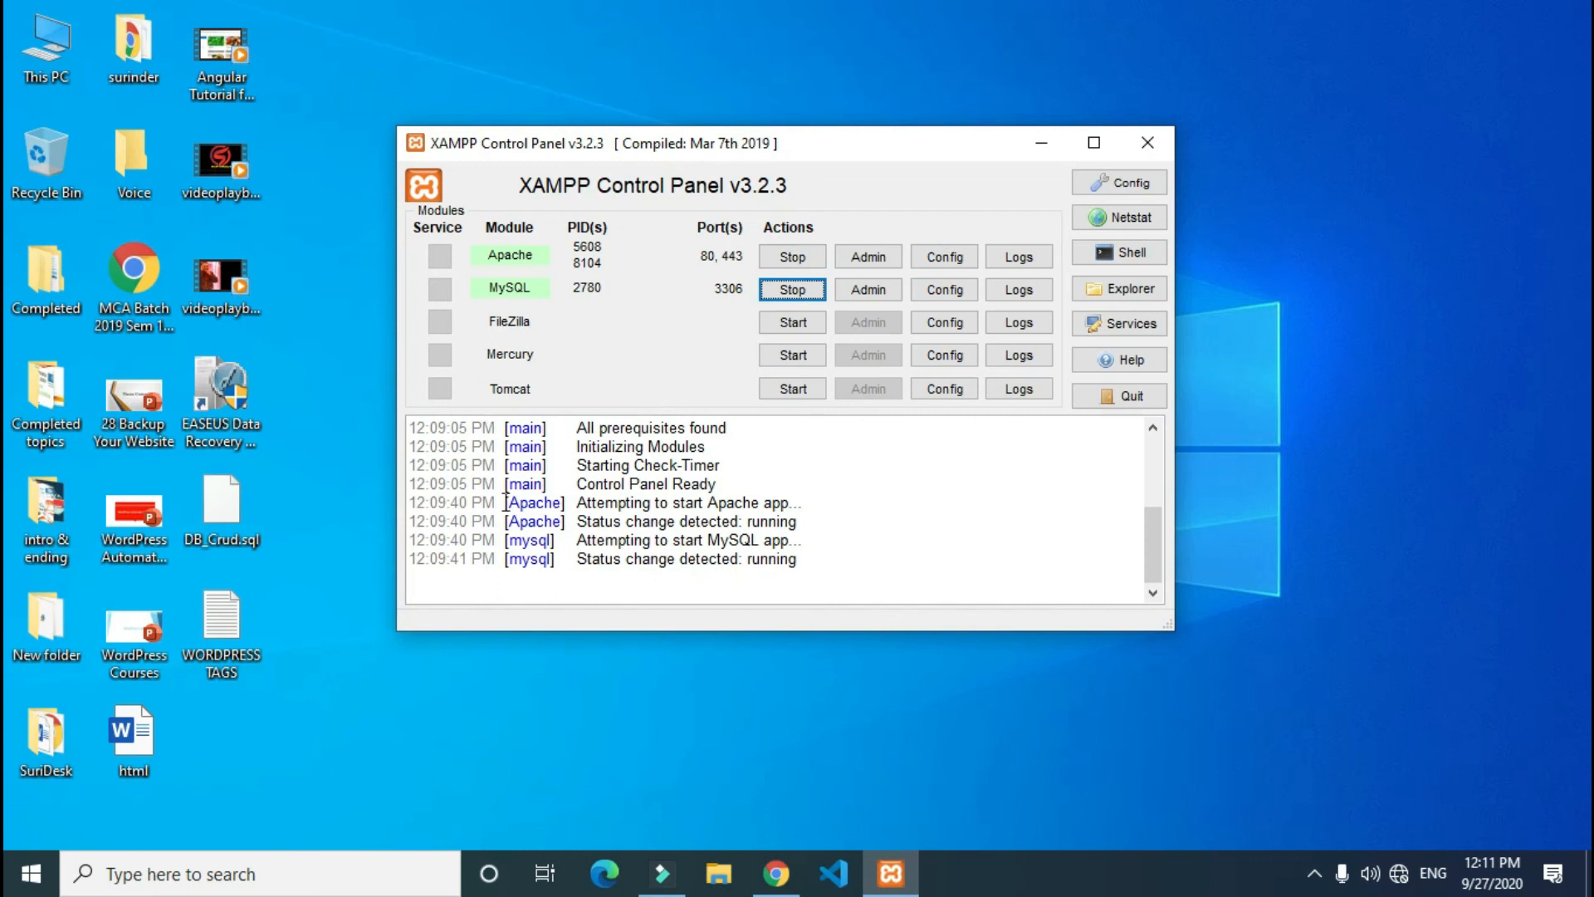
{"action": "key", "text": "super"}
{"action": "type", "text": "thi"}
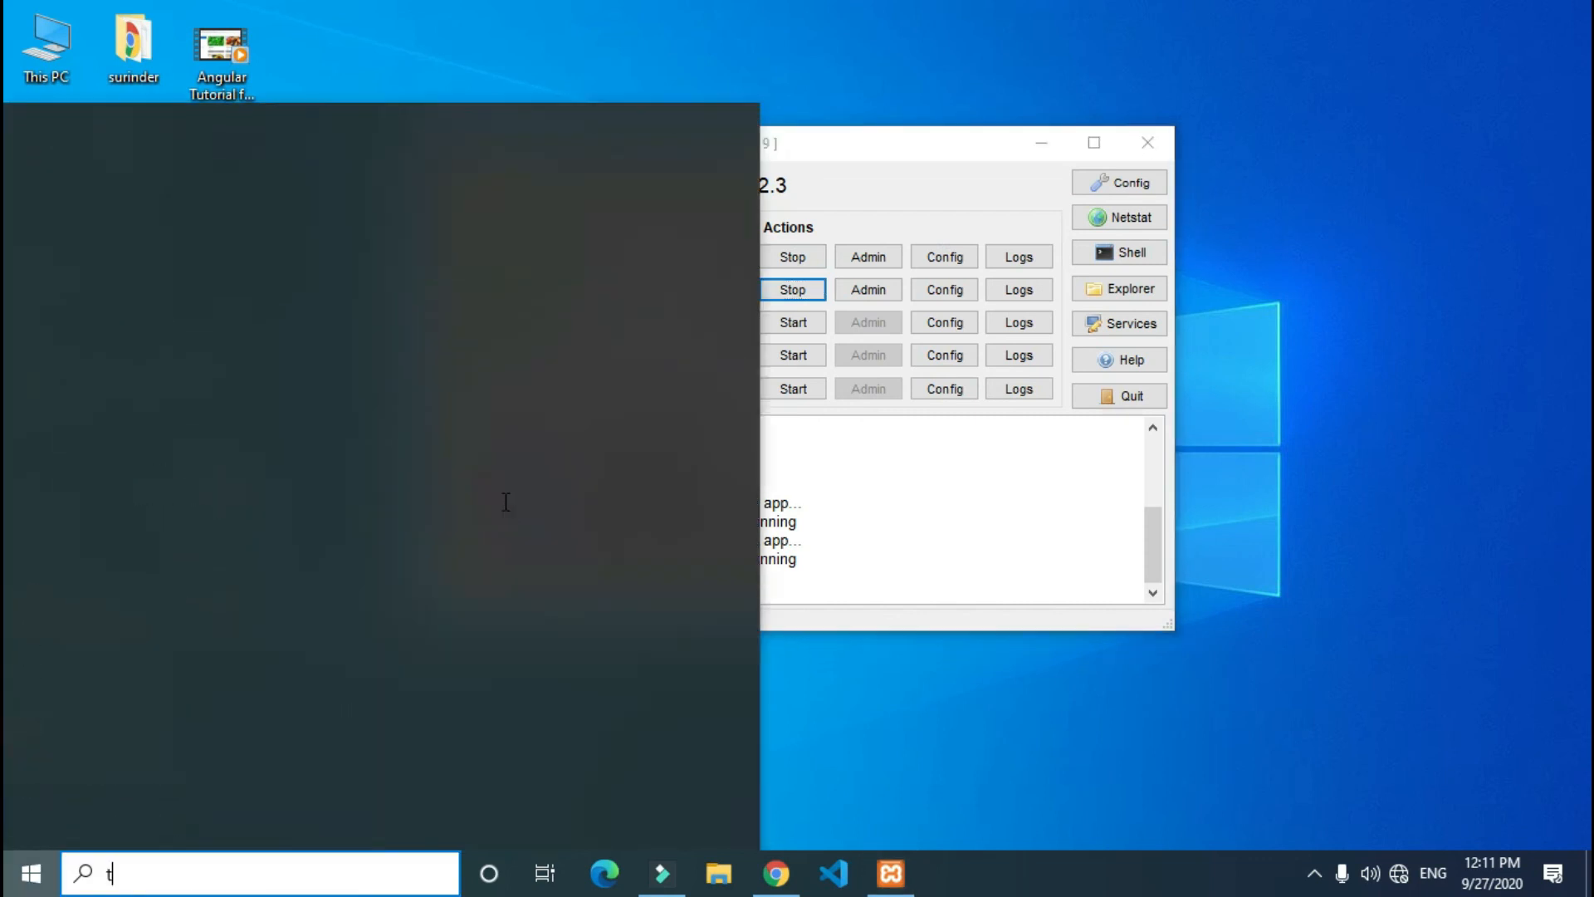
{"action": "key", "text": "Return"}
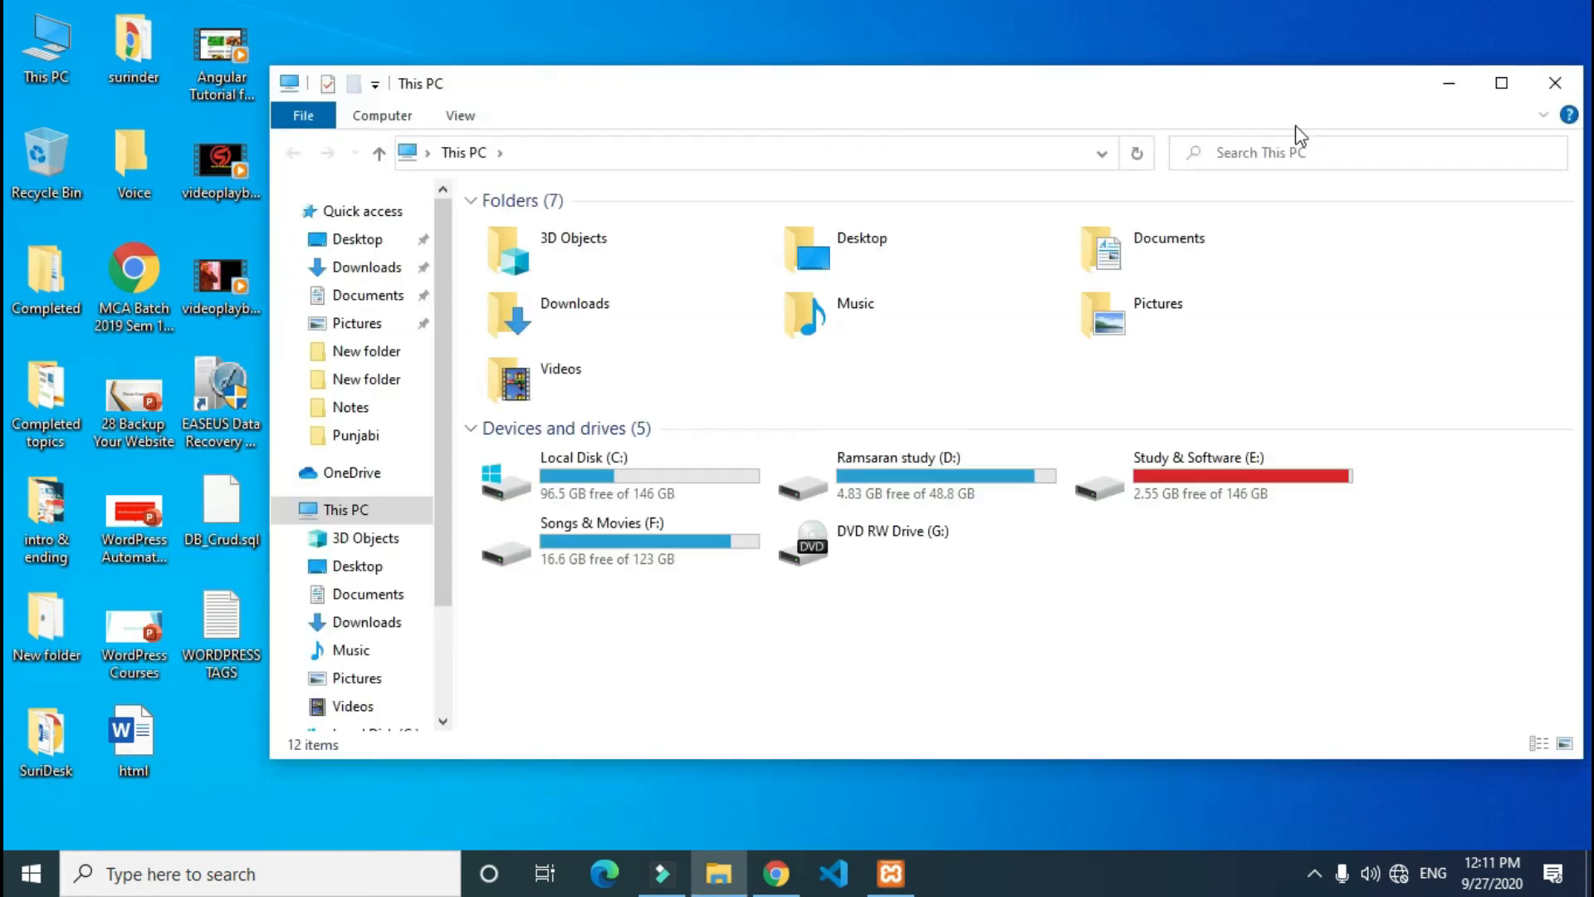
{"action": "double_click", "coordinate": [1248, 91]}
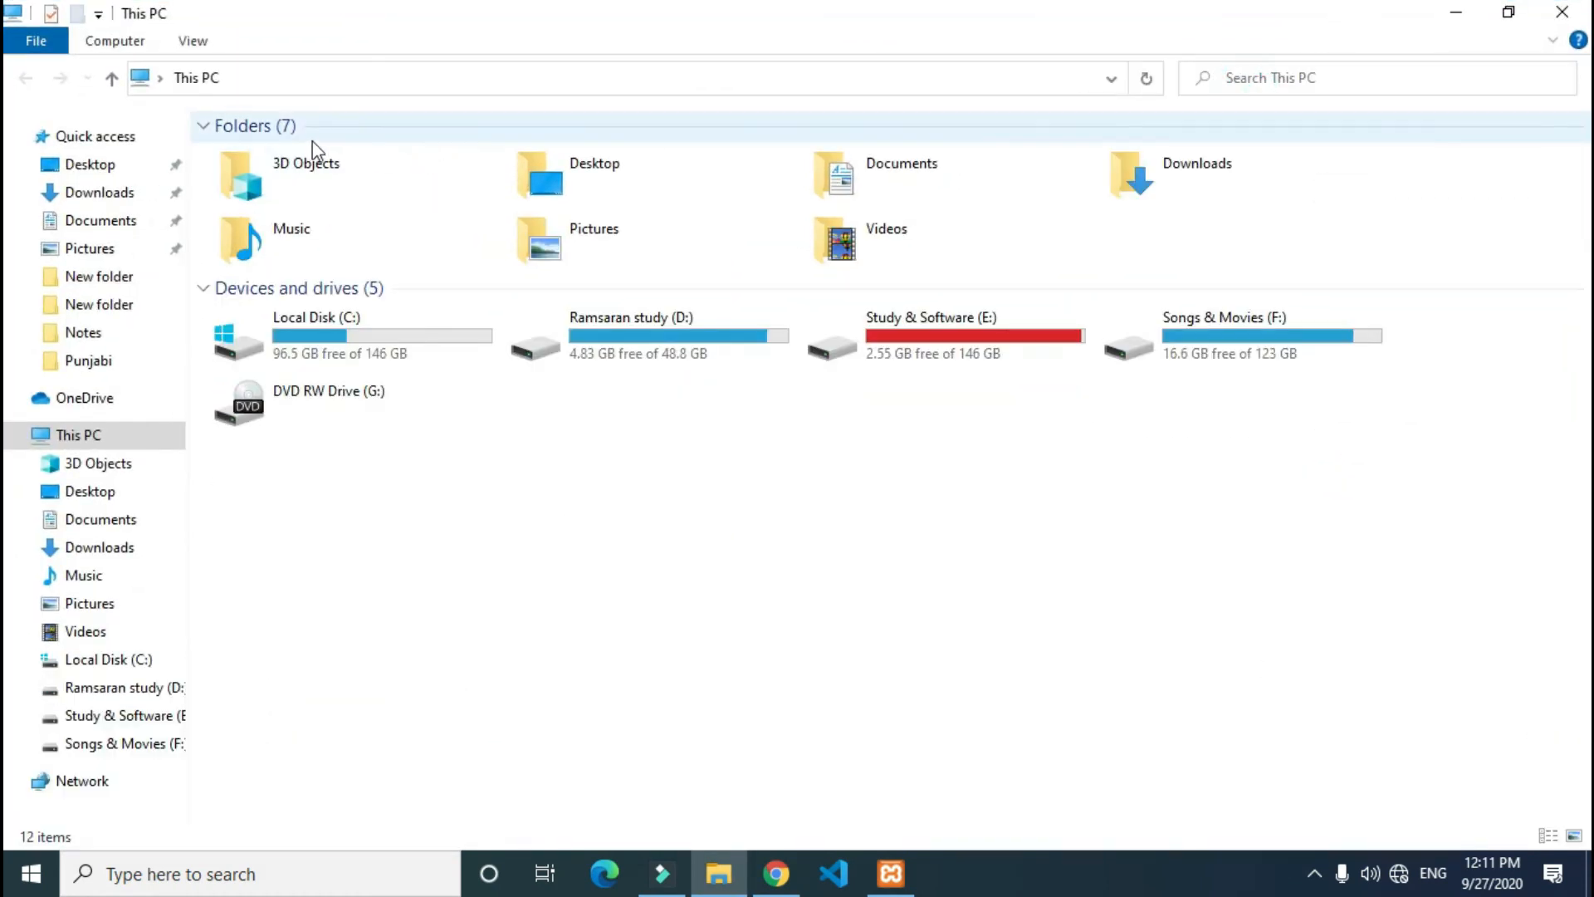
{"action": "left_click", "coordinate": [102, 198]}
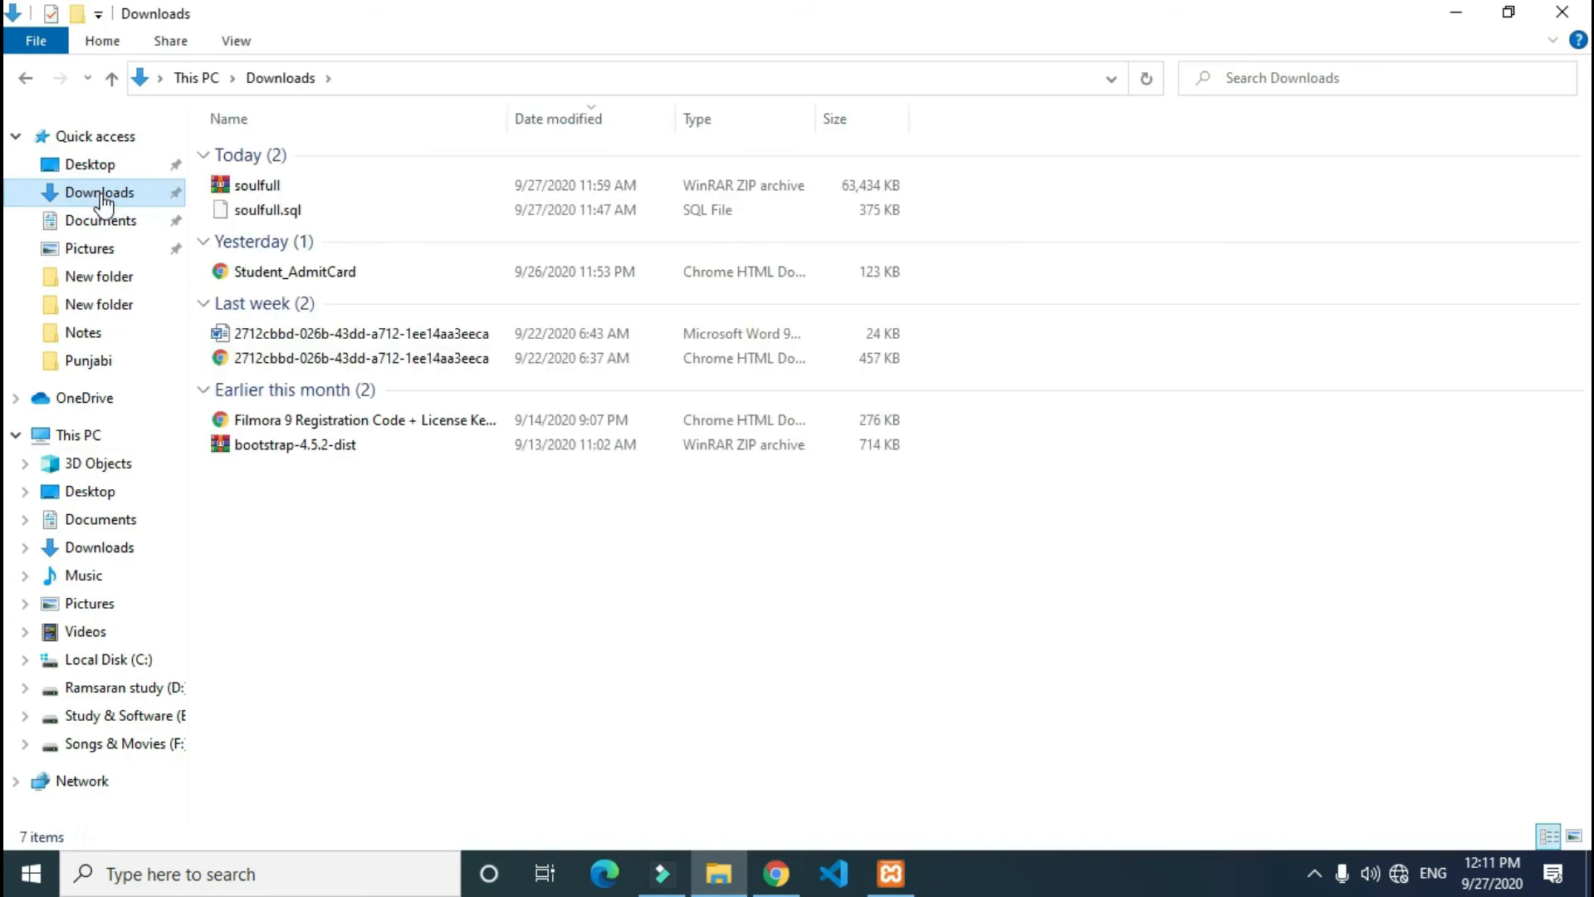
{"action": "left_click", "coordinate": [251, 185]}
{"action": "right_click", "coordinate": [253, 186]}
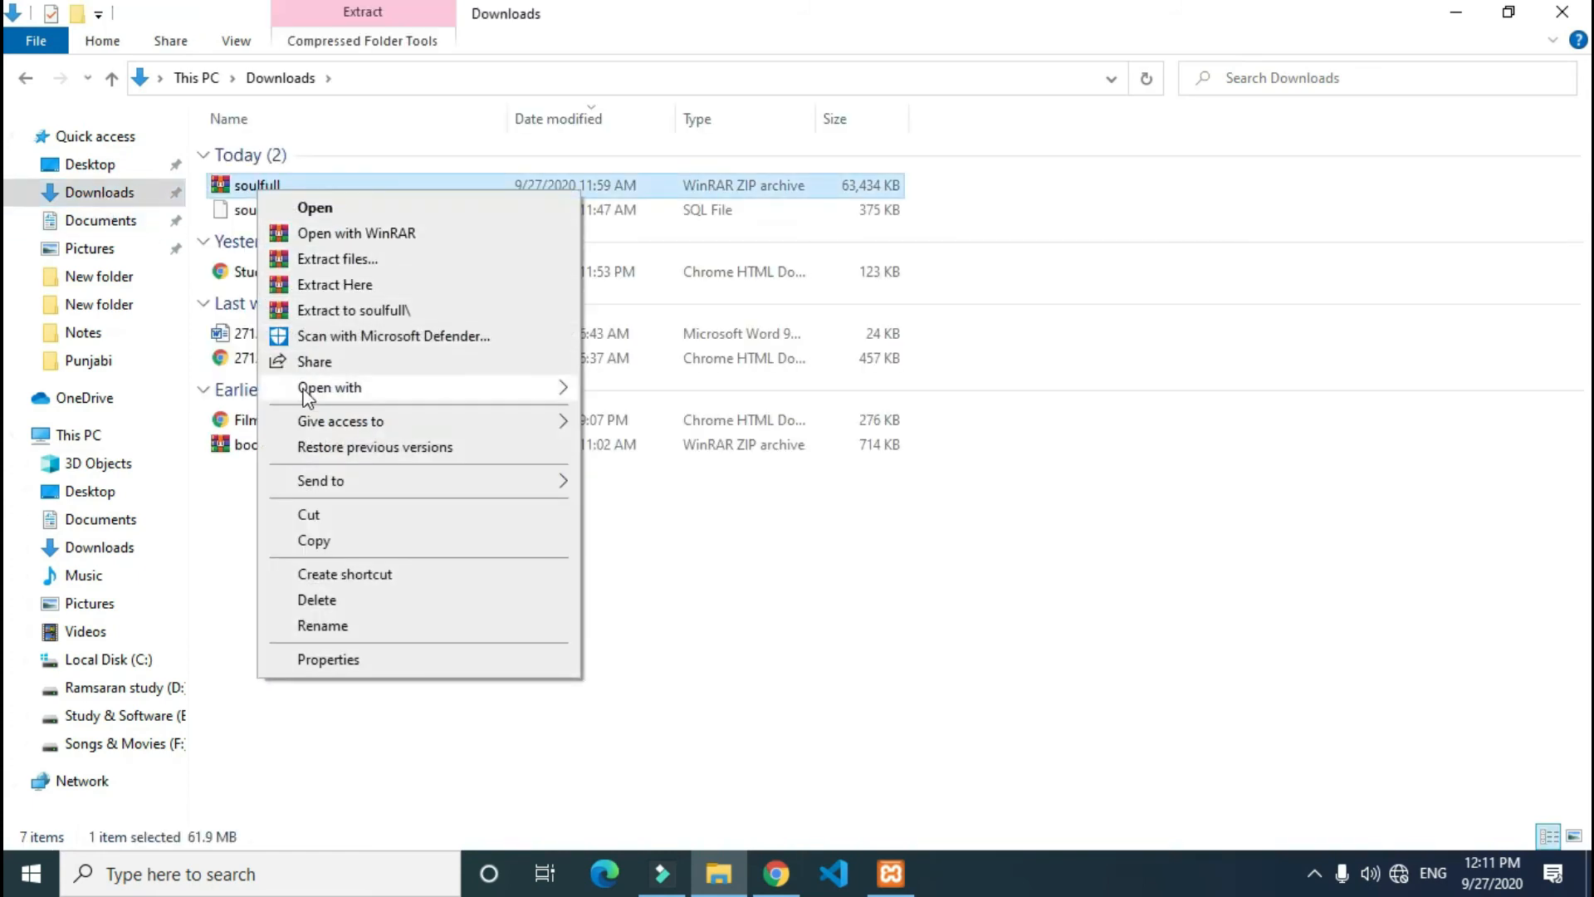
{"action": "left_click", "coordinate": [313, 542]}
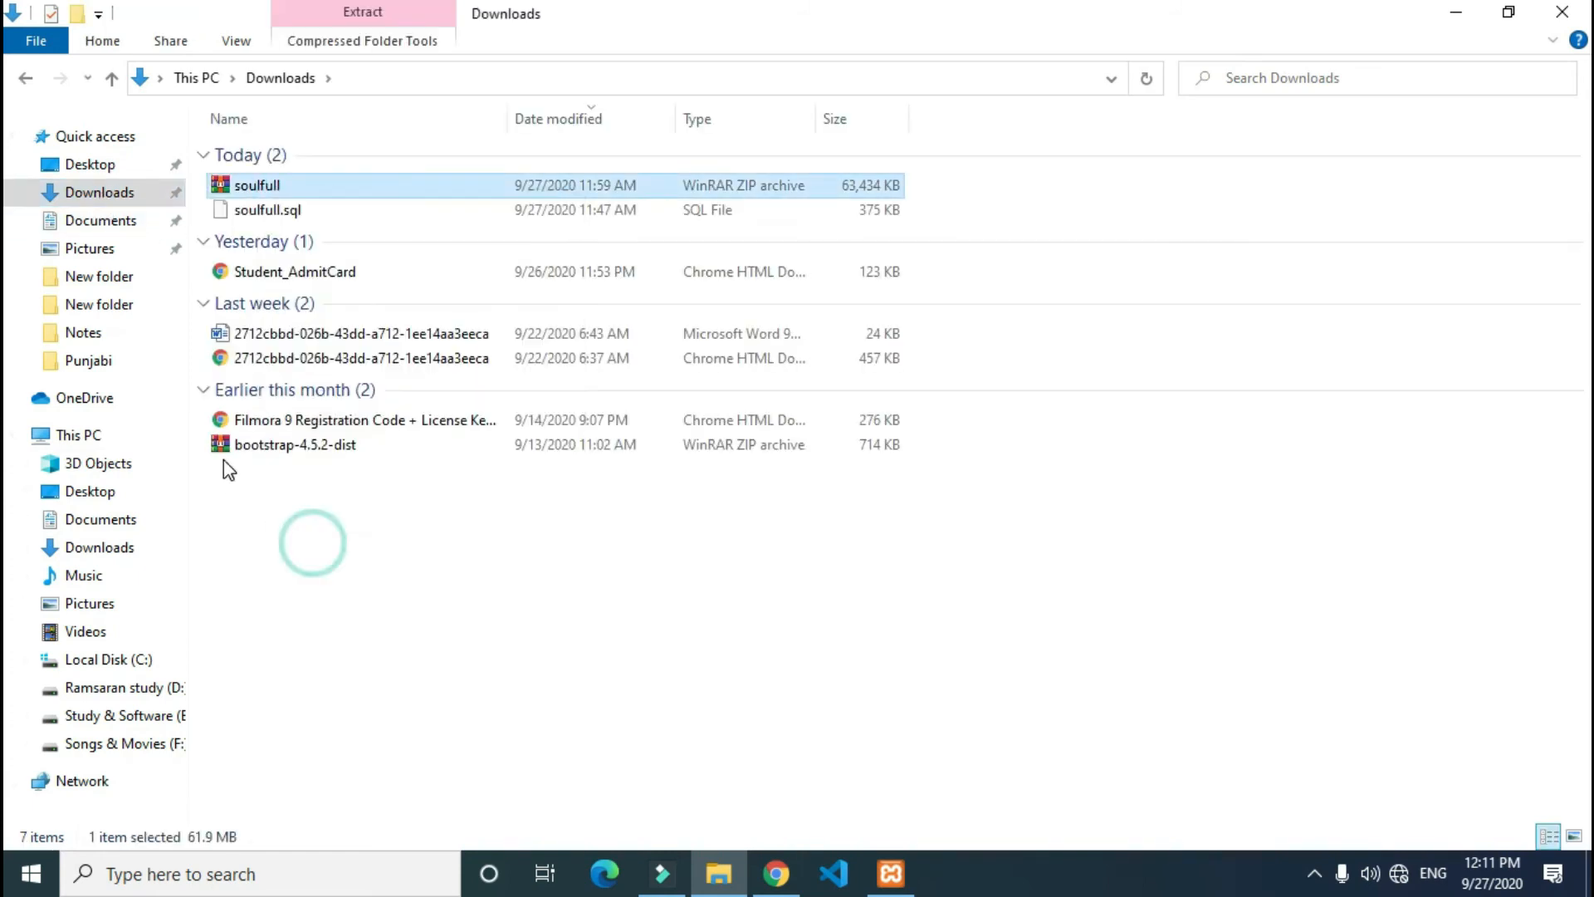
{"action": "right_click", "coordinate": [249, 184]}
{"action": "left_click", "coordinate": [302, 530]}
Paste the copied soulfull zip archive into the xampp\htdocs folder on Local Disk (C:).
{"action": "left_click", "coordinate": [26, 79]}
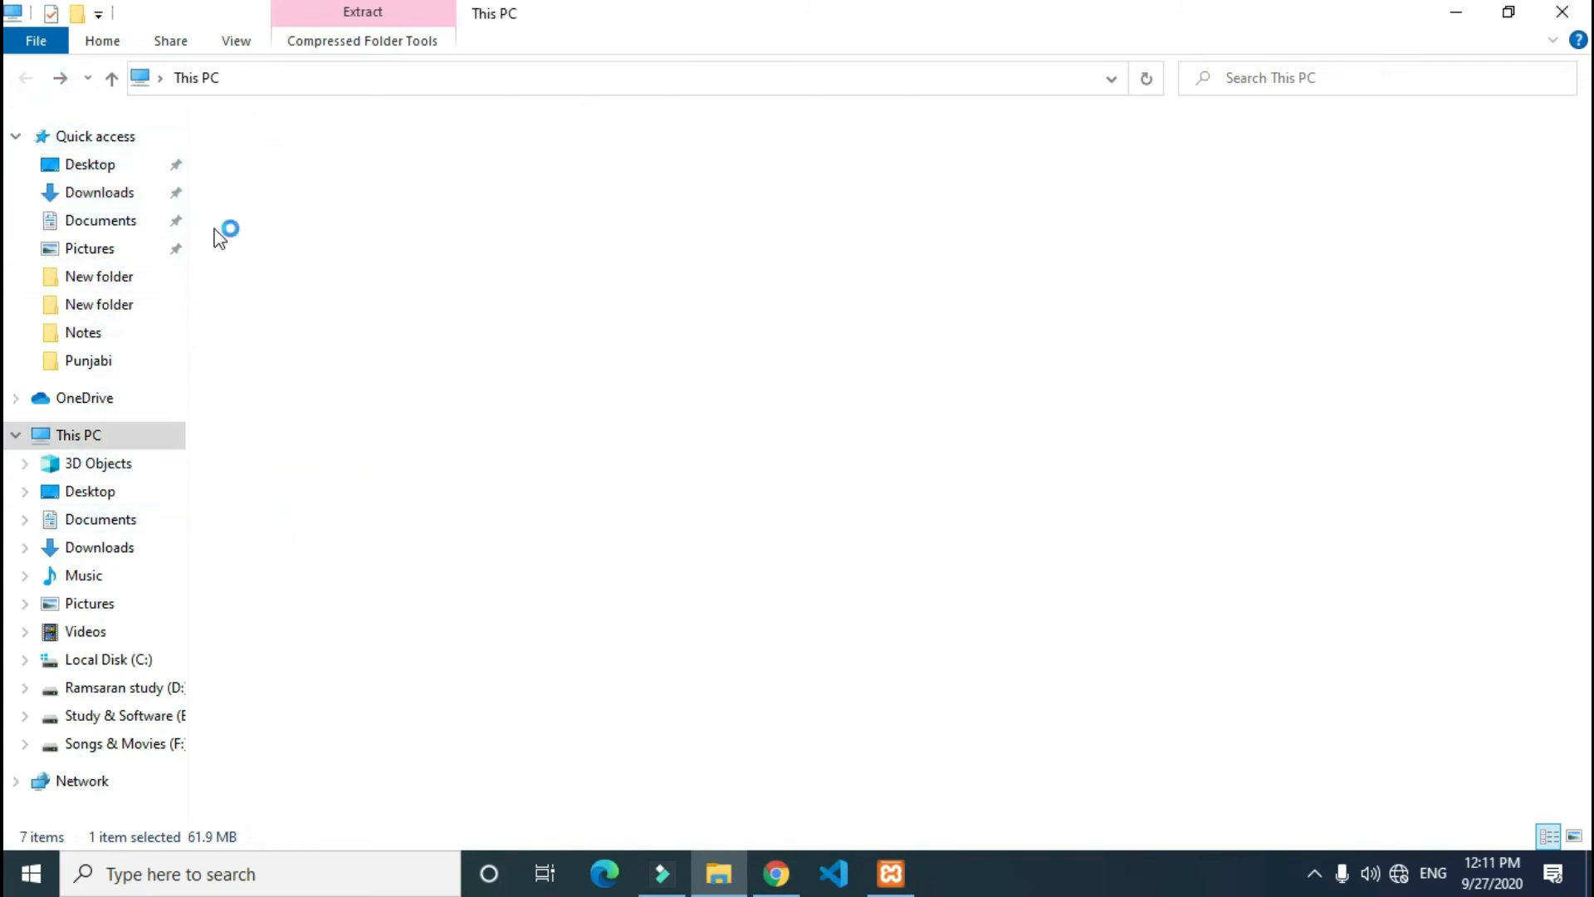
{"action": "double_click", "coordinate": [349, 344]}
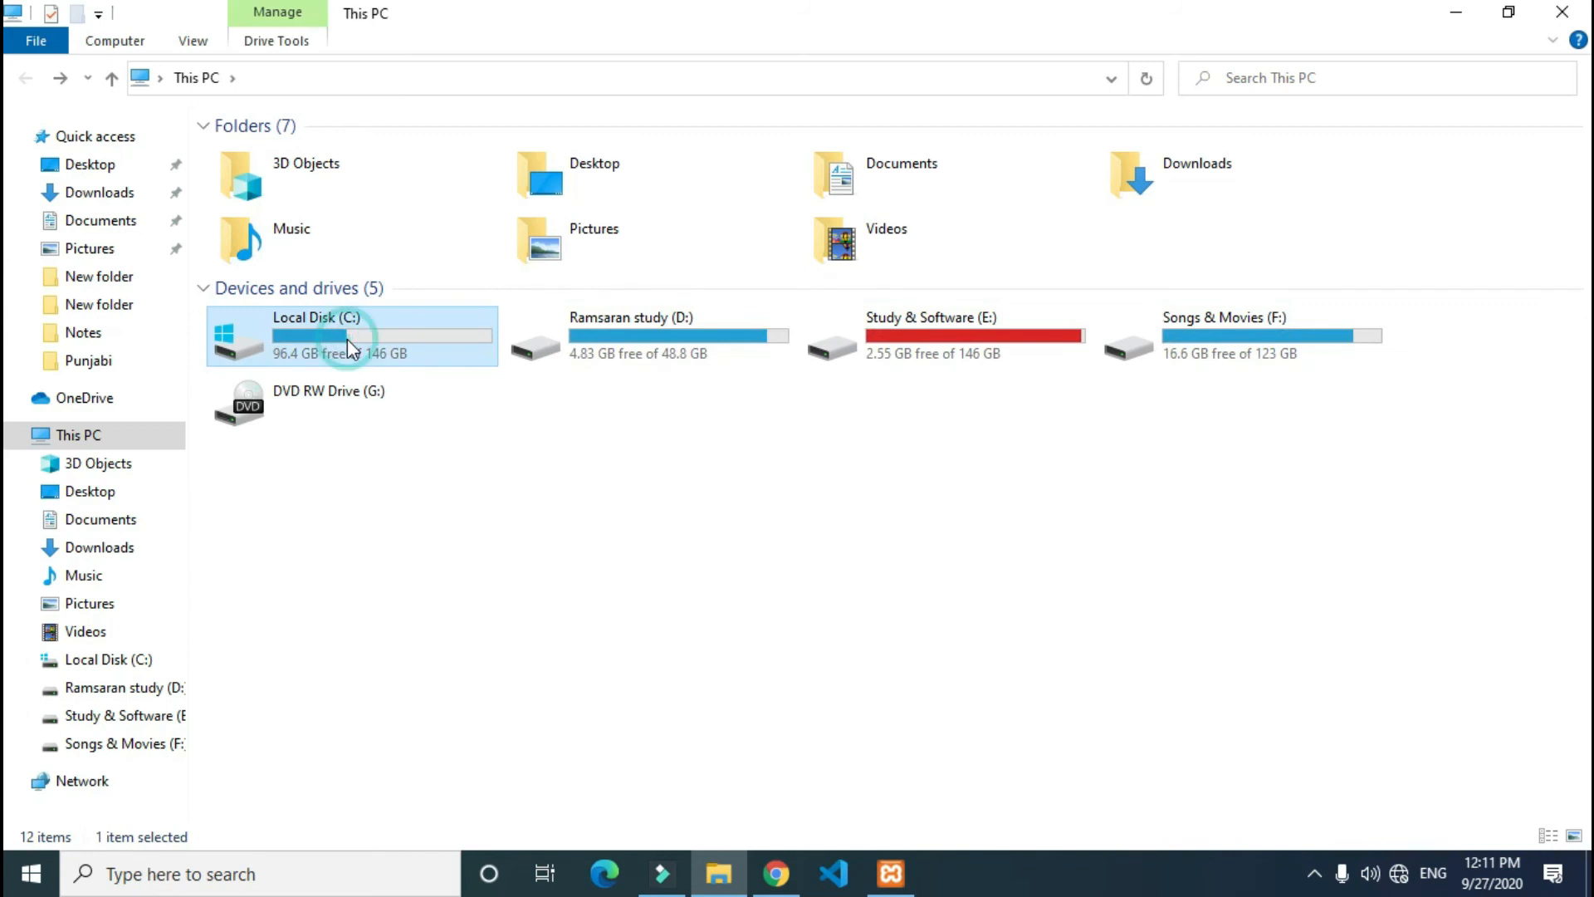
{"action": "double_click", "coordinate": [316, 326]}
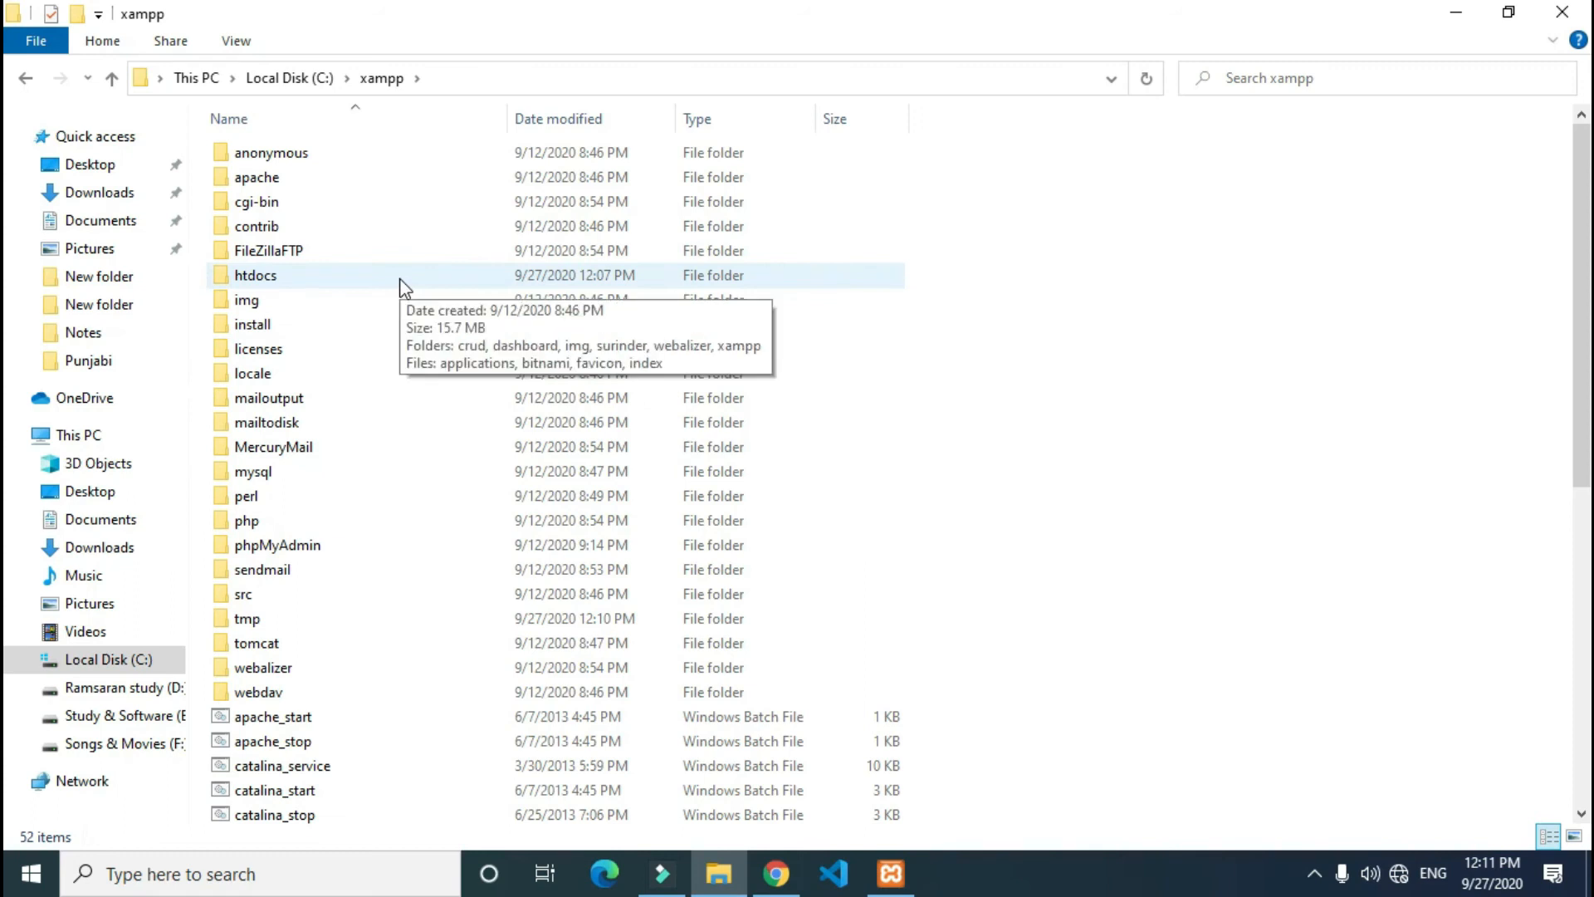
{"action": "double_click", "coordinate": [399, 286]}
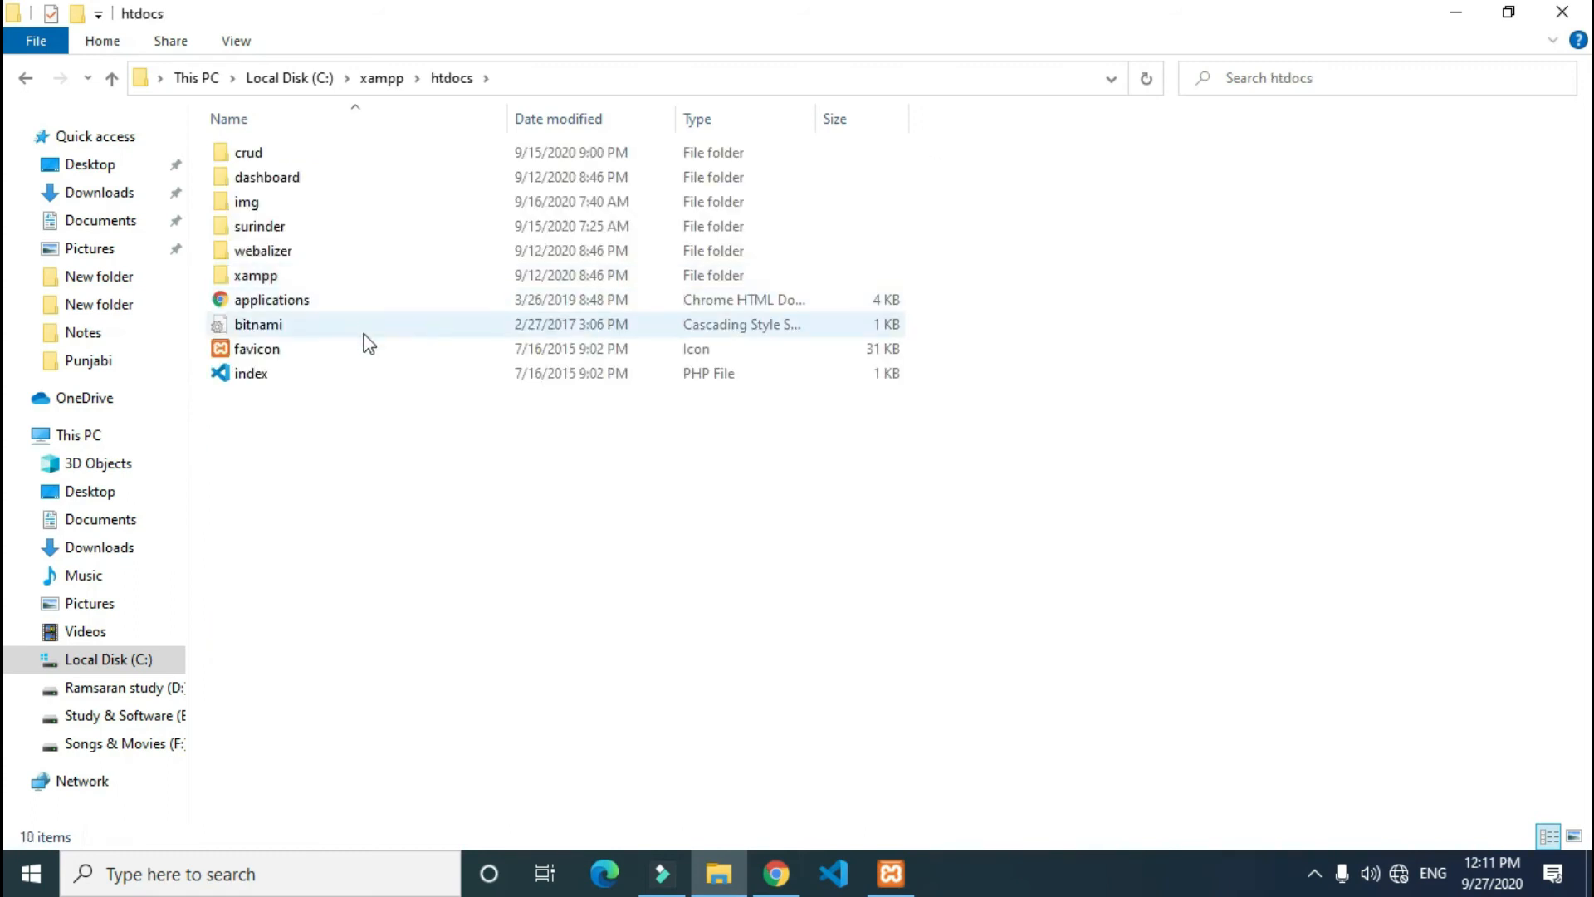
{"action": "right_click", "coordinate": [288, 486]}
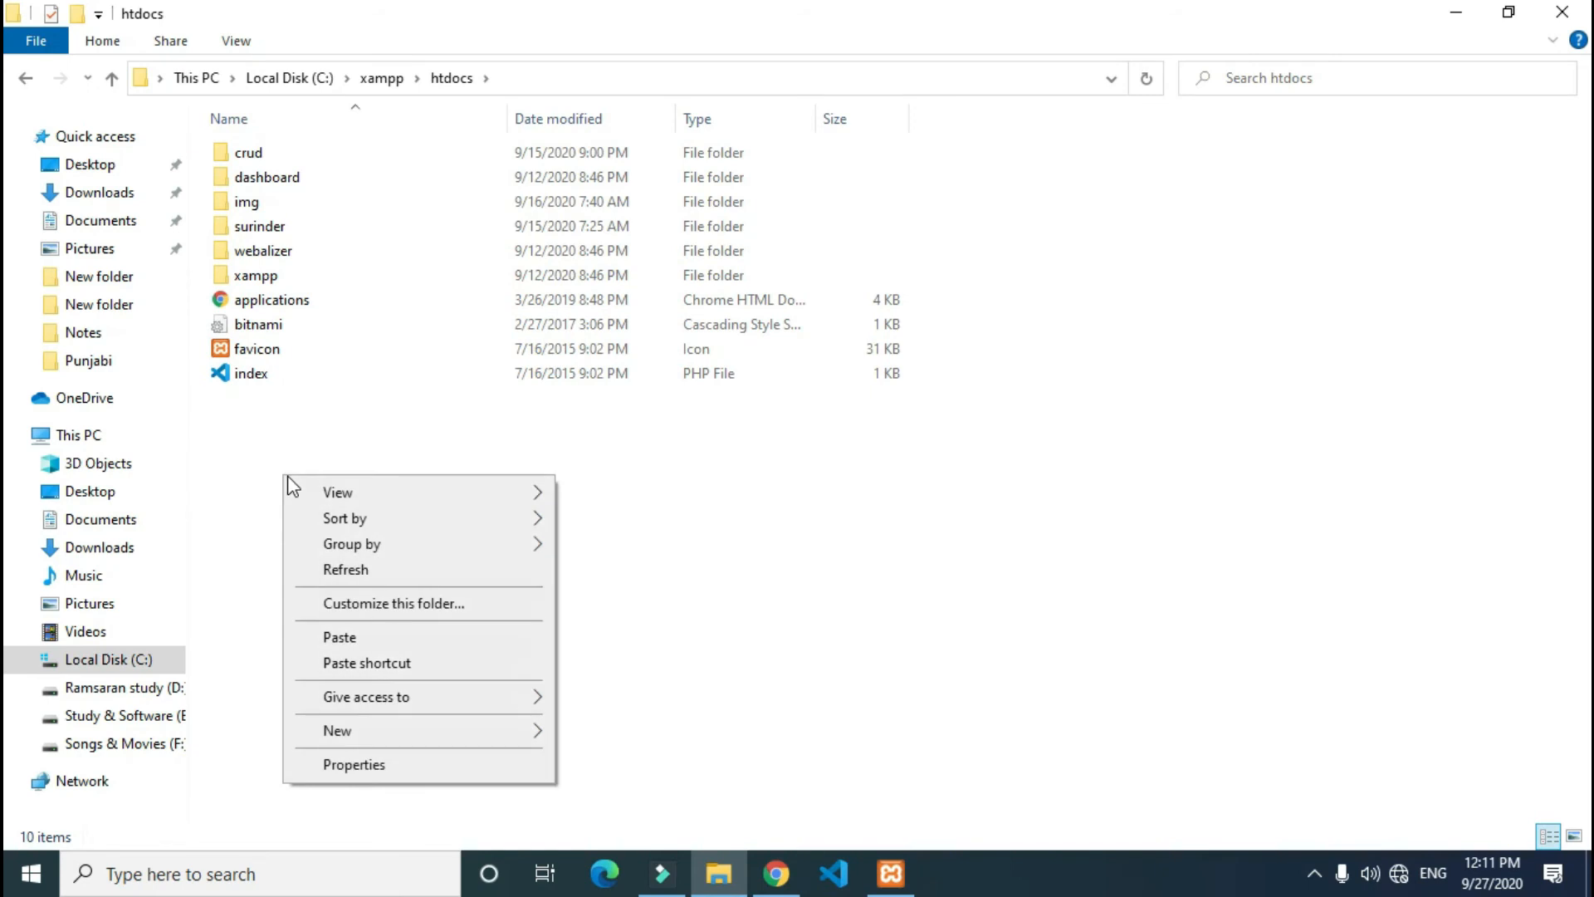
{"action": "left_click", "coordinate": [356, 636]}
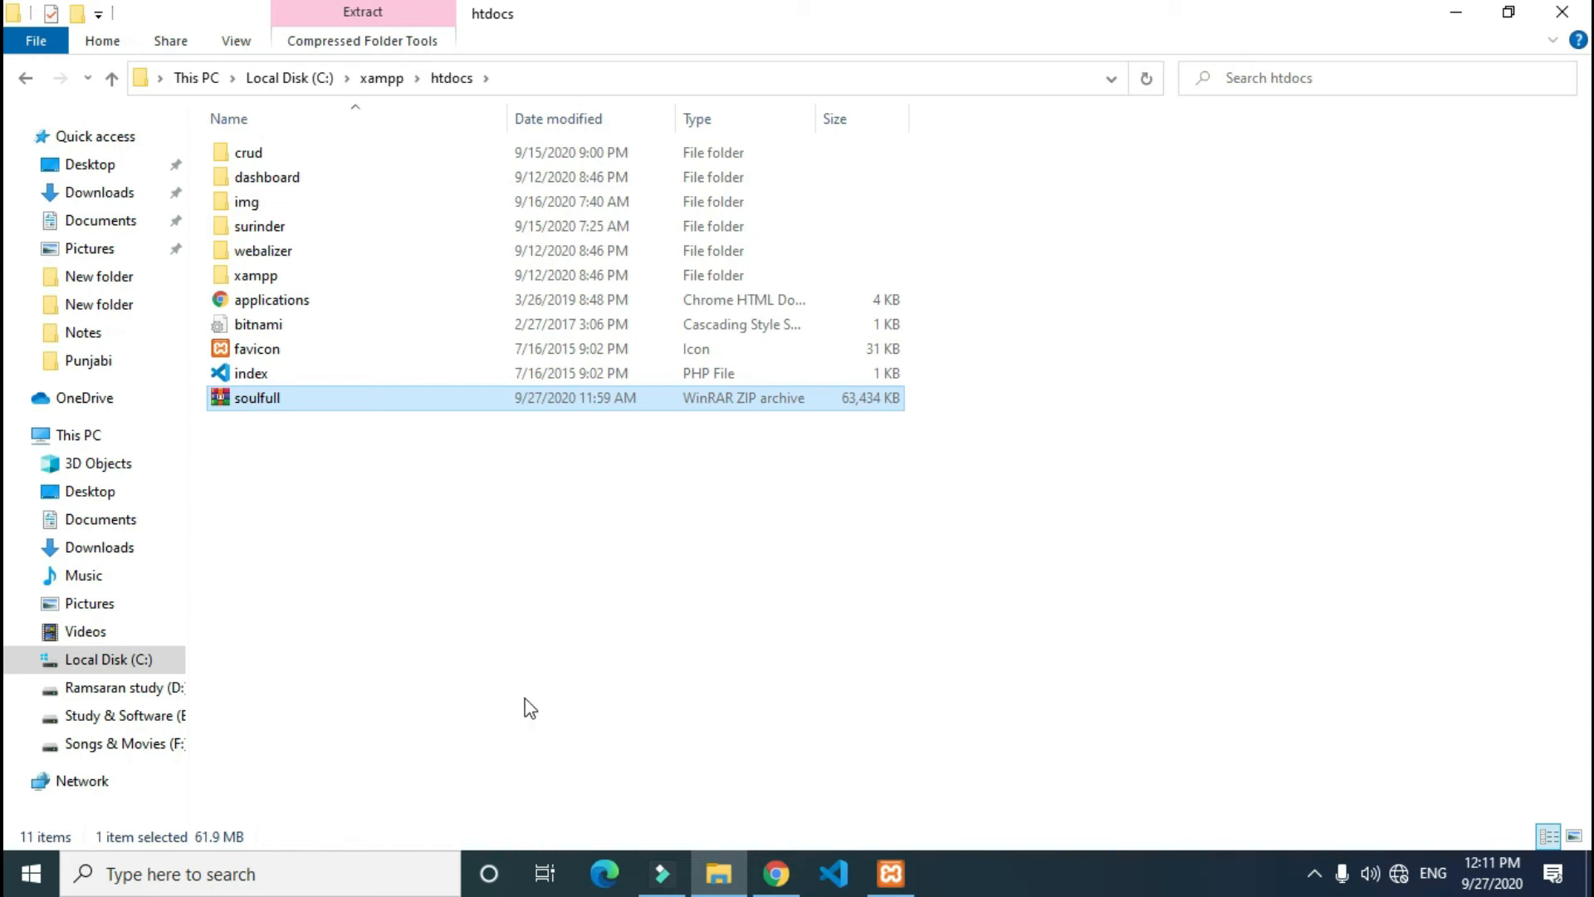
Switch to Chrome and reload the localhost/soulfull page to check whether the site loads.
{"action": "left_click", "coordinate": [776, 874]}
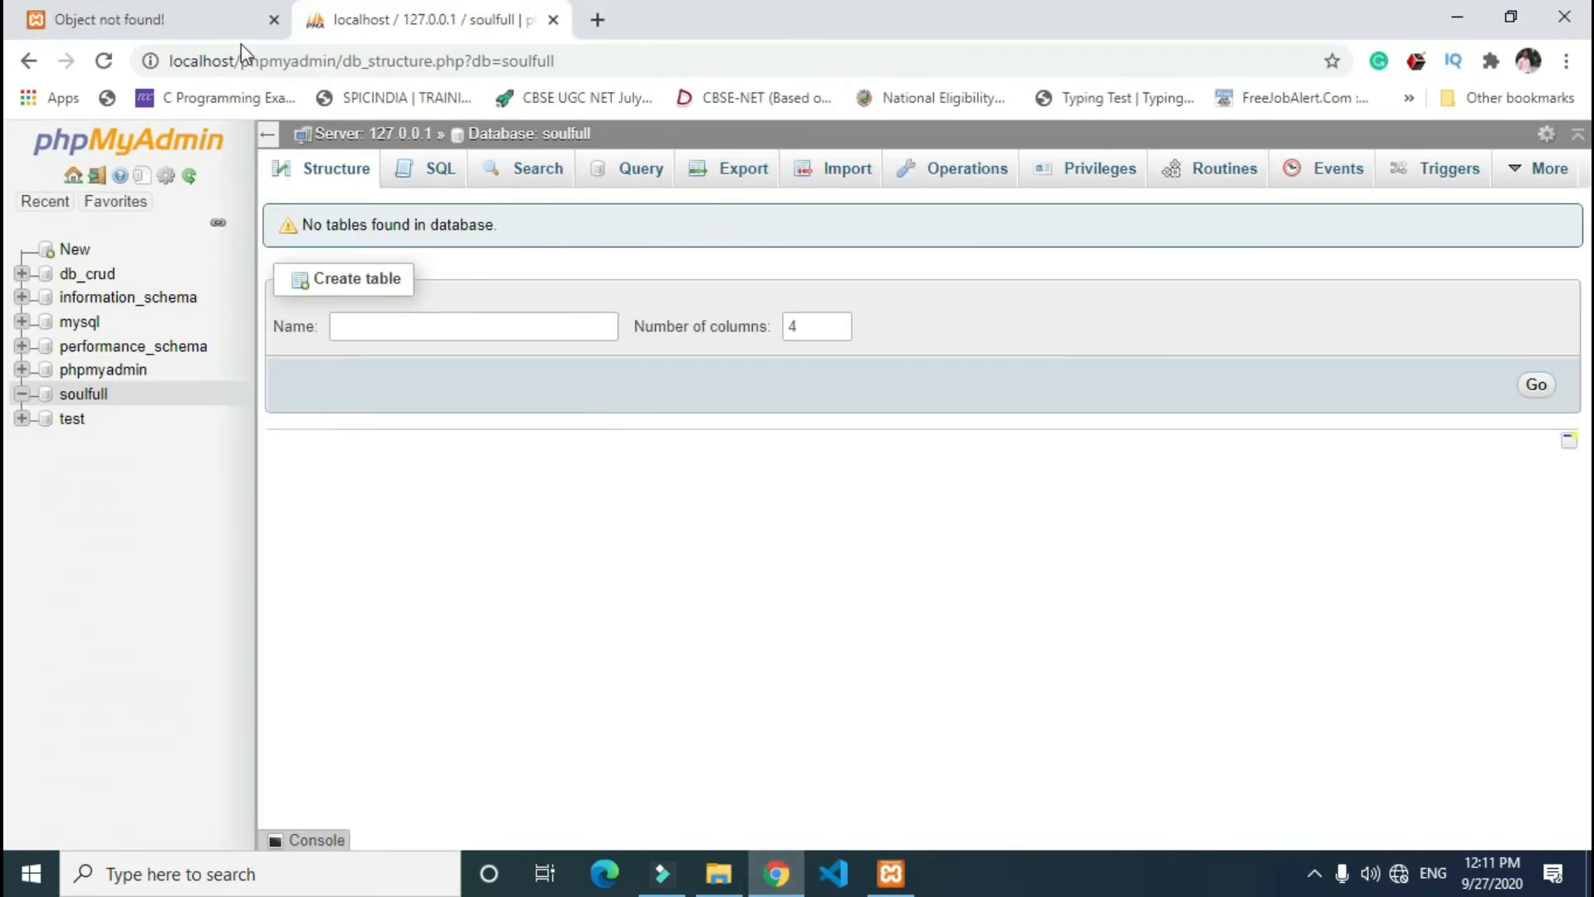
{"action": "left_click", "coordinate": [196, 25]}
{"action": "left_click", "coordinate": [103, 61]}
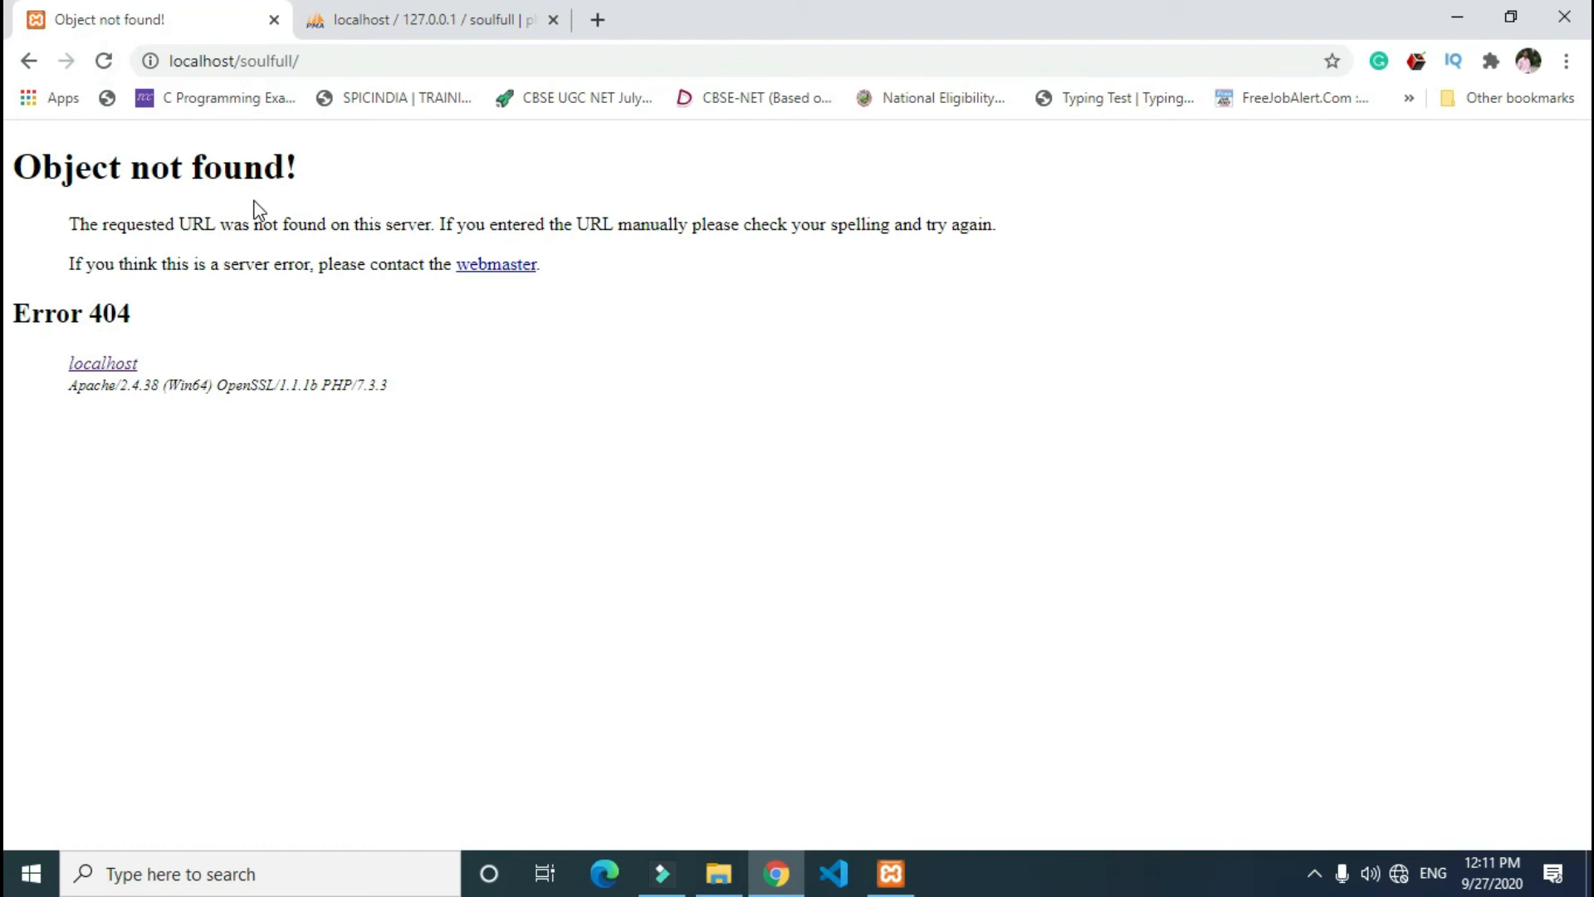
Switch to File Explorer and extract the soulfull zip archive directly into the htdocs folder.
{"action": "left_click", "coordinate": [714, 872]}
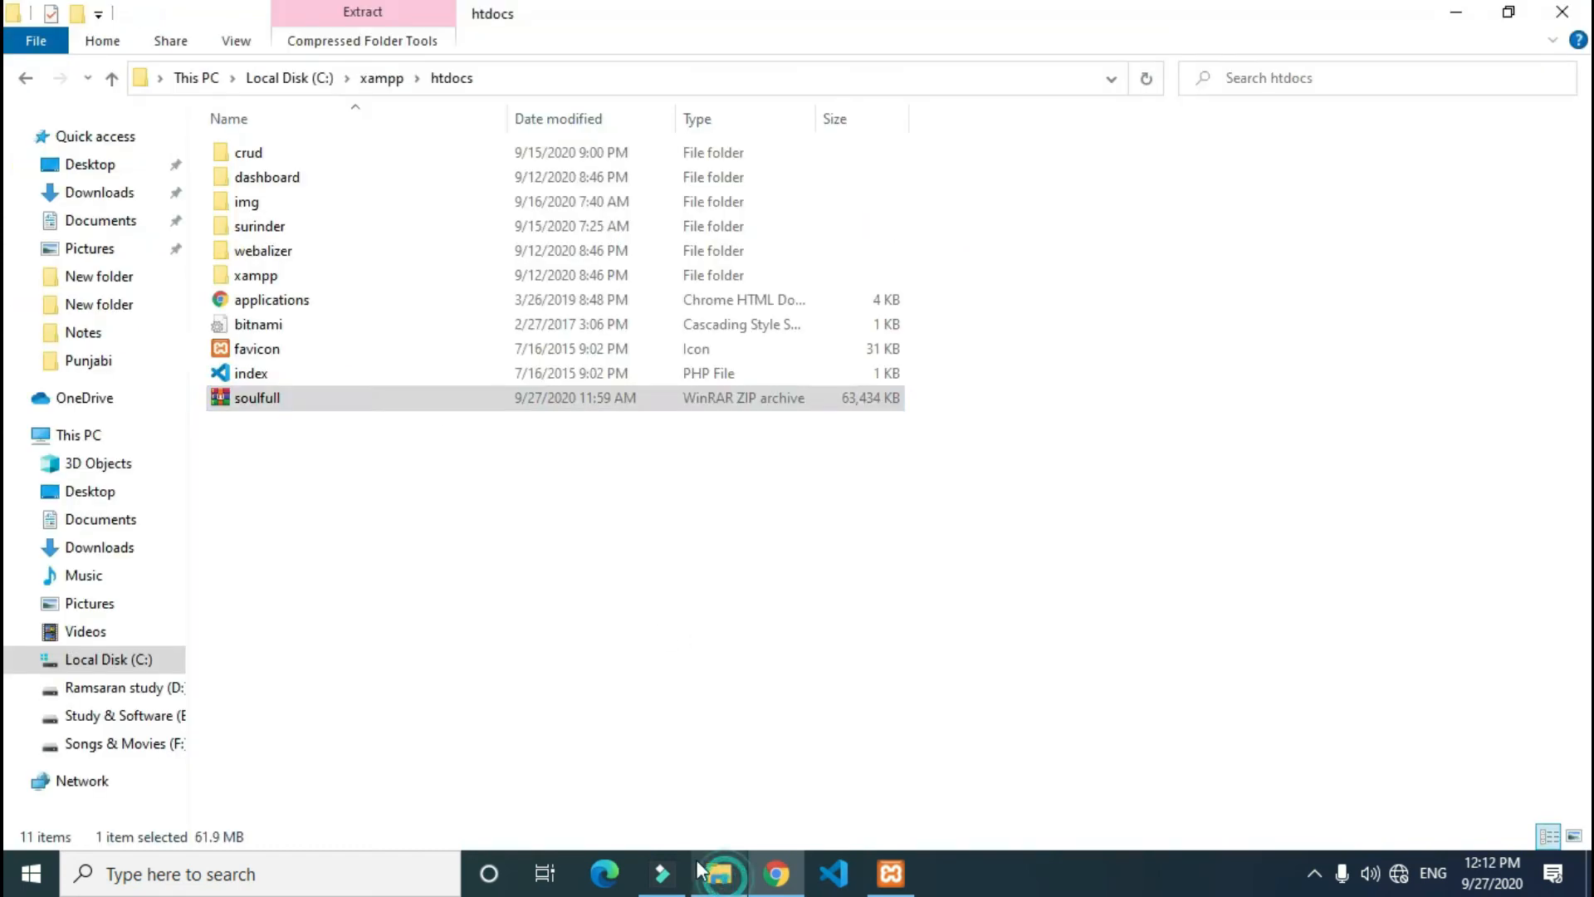
{"action": "right_click", "coordinate": [306, 392]}
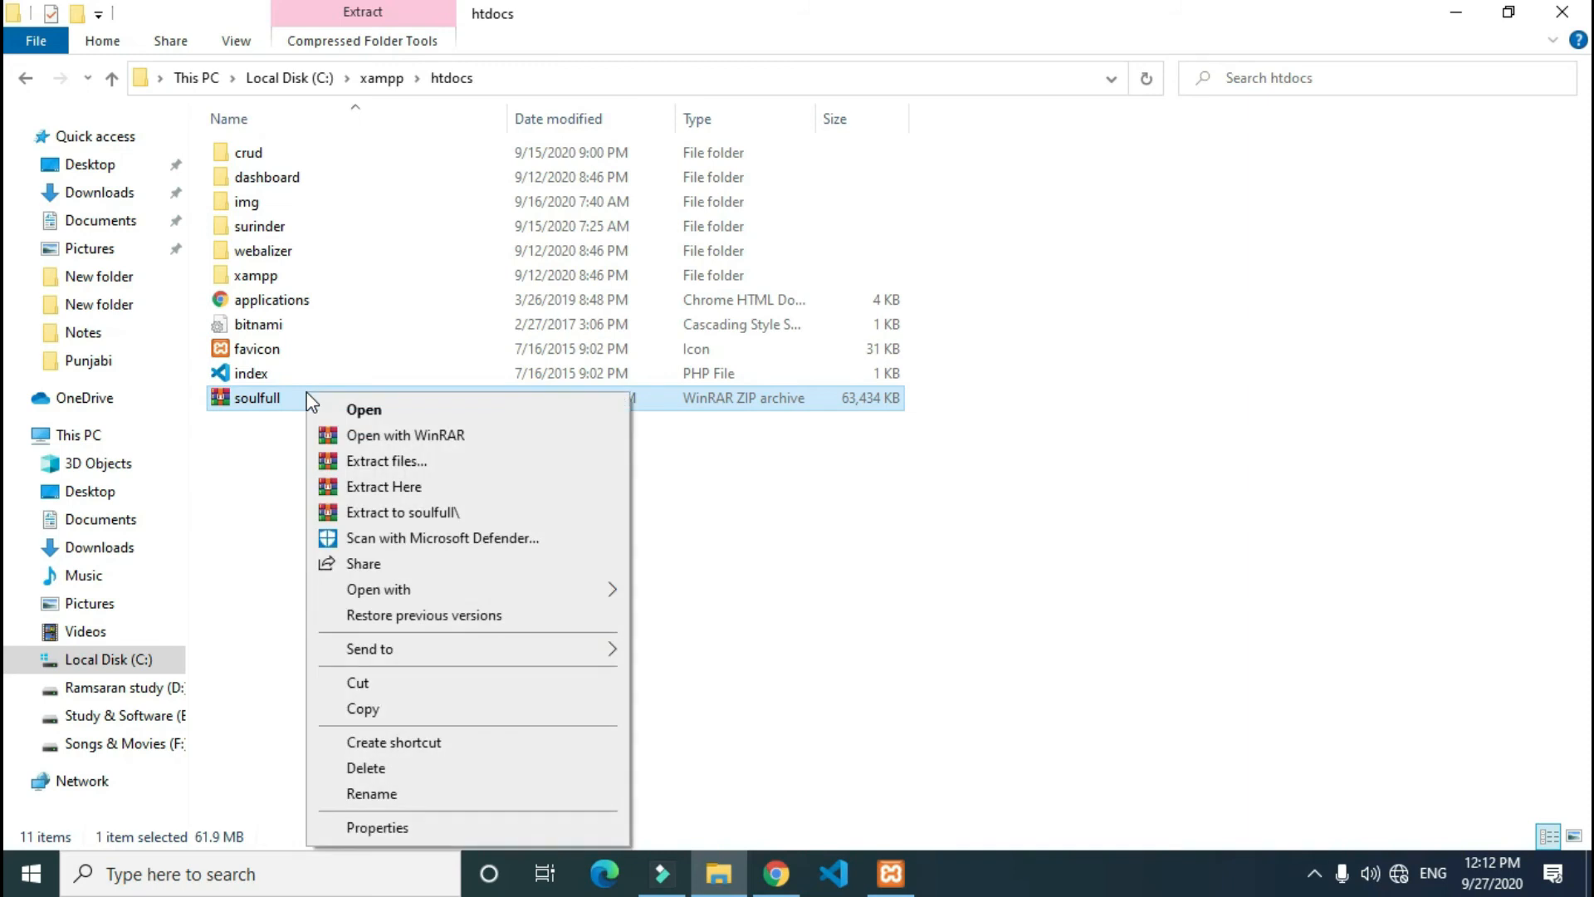
{"action": "left_click", "coordinate": [409, 489]}
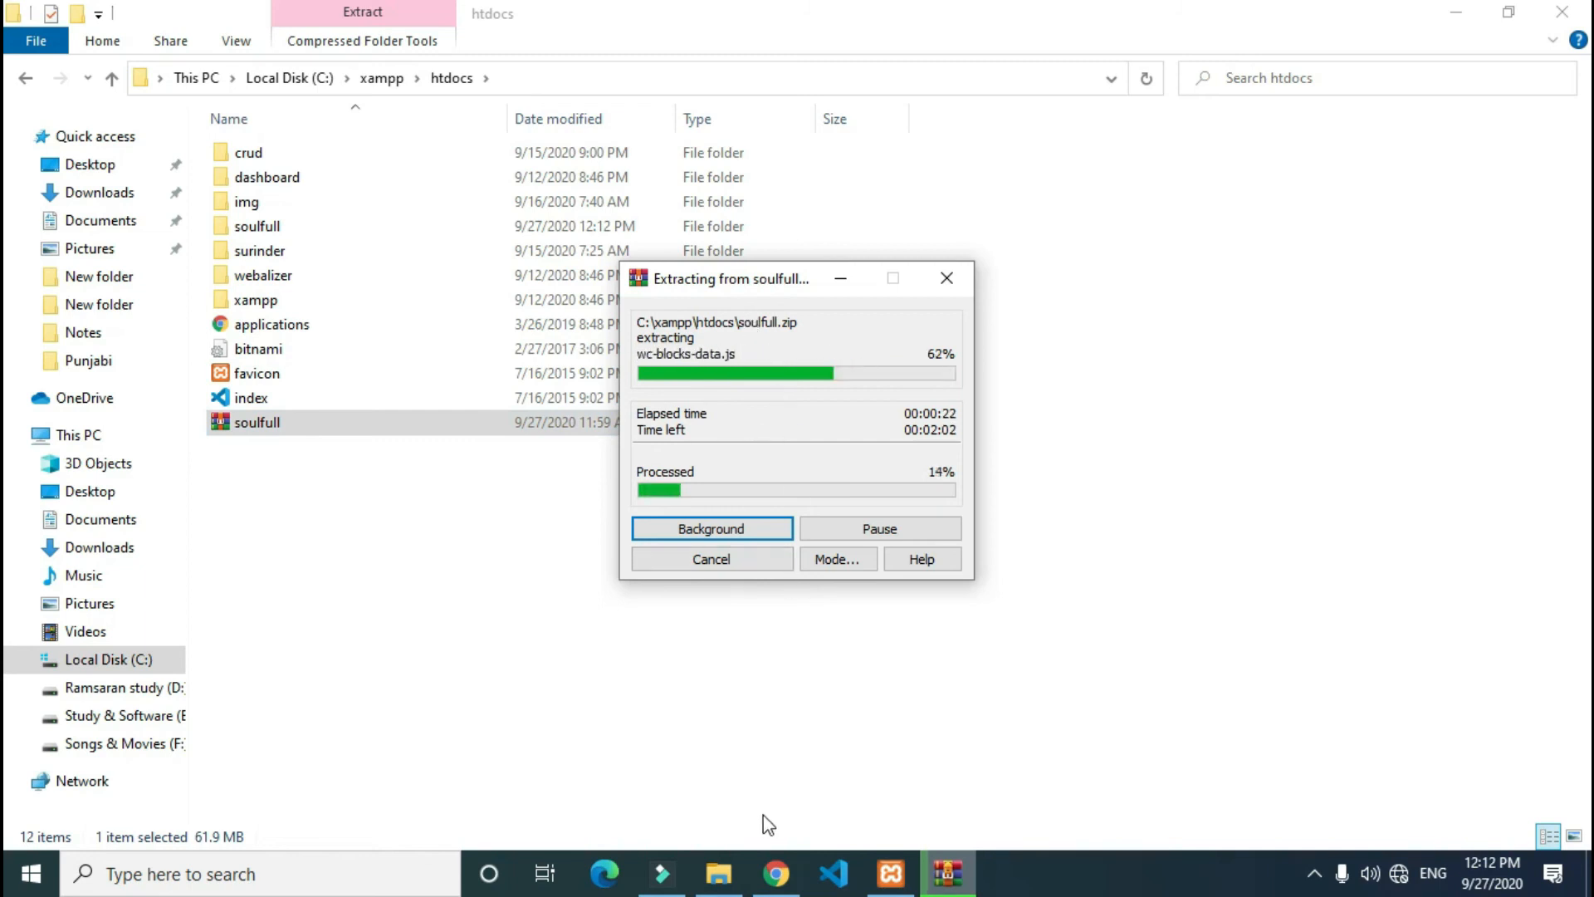
Switch to phpMyAdmin in Chrome, select the soulfull database and open its import page.
{"action": "left_click", "coordinate": [777, 873]}
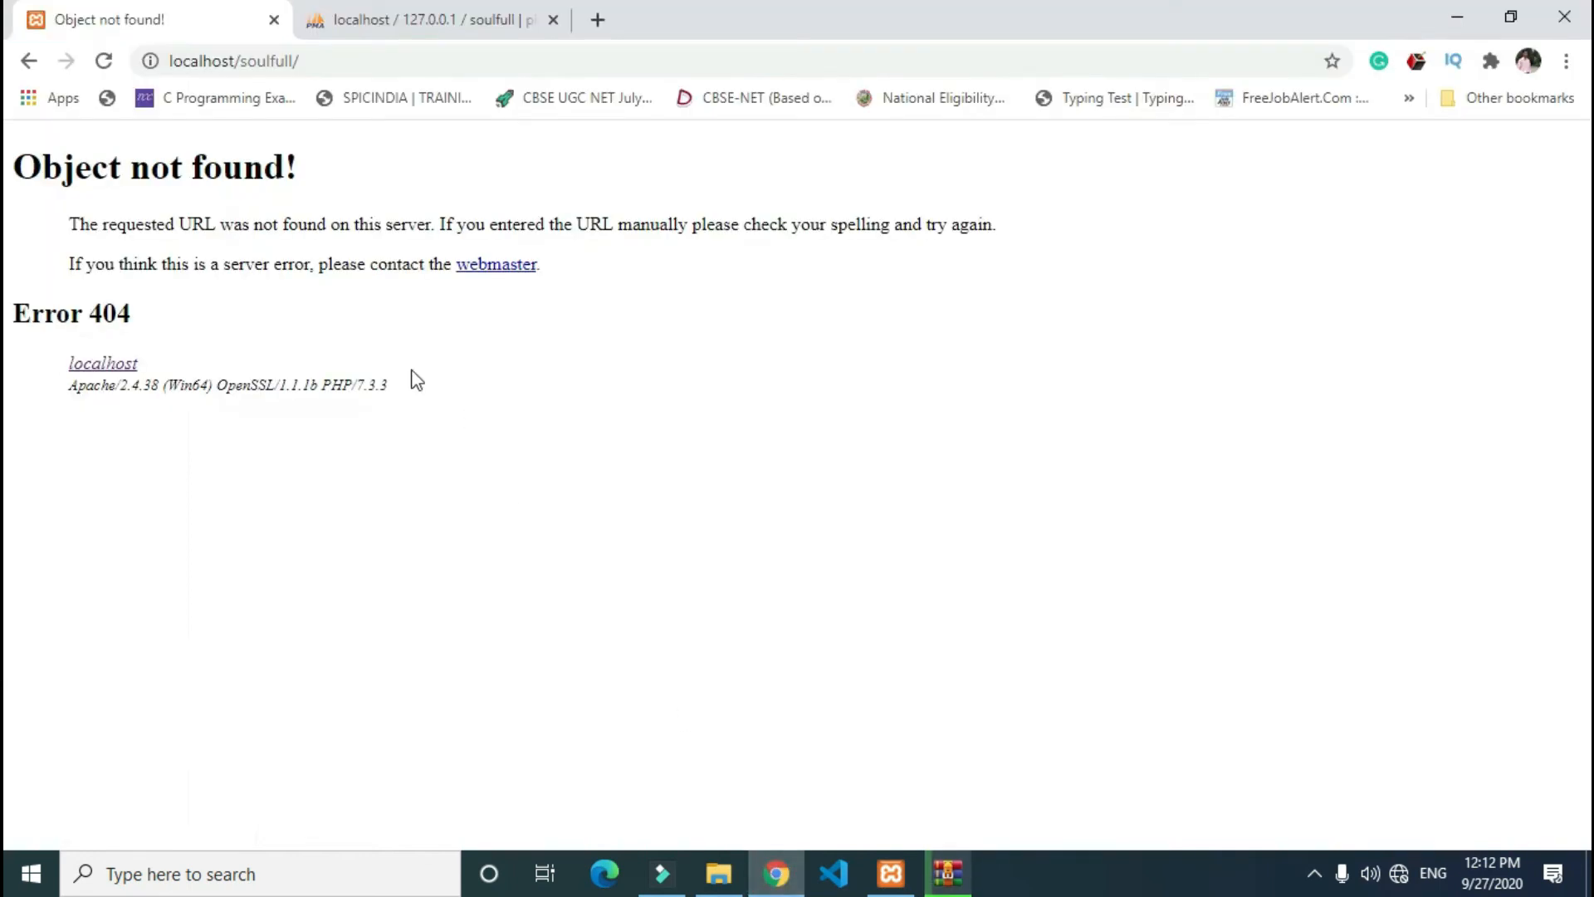
{"action": "left_click", "coordinate": [386, 27]}
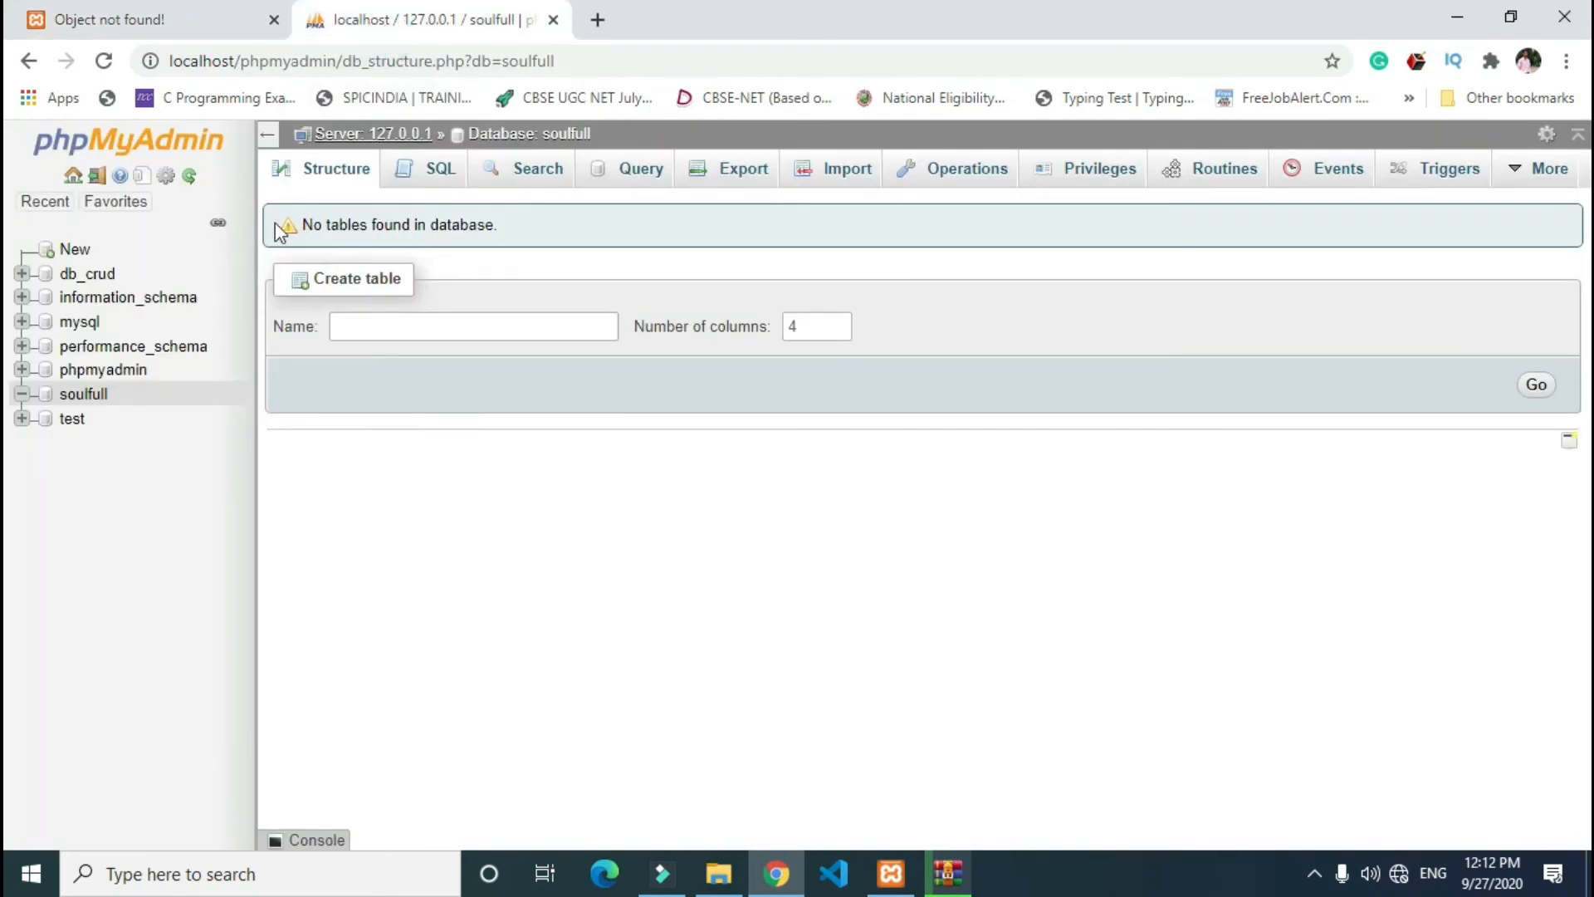
{"action": "left_click", "coordinate": [79, 395]}
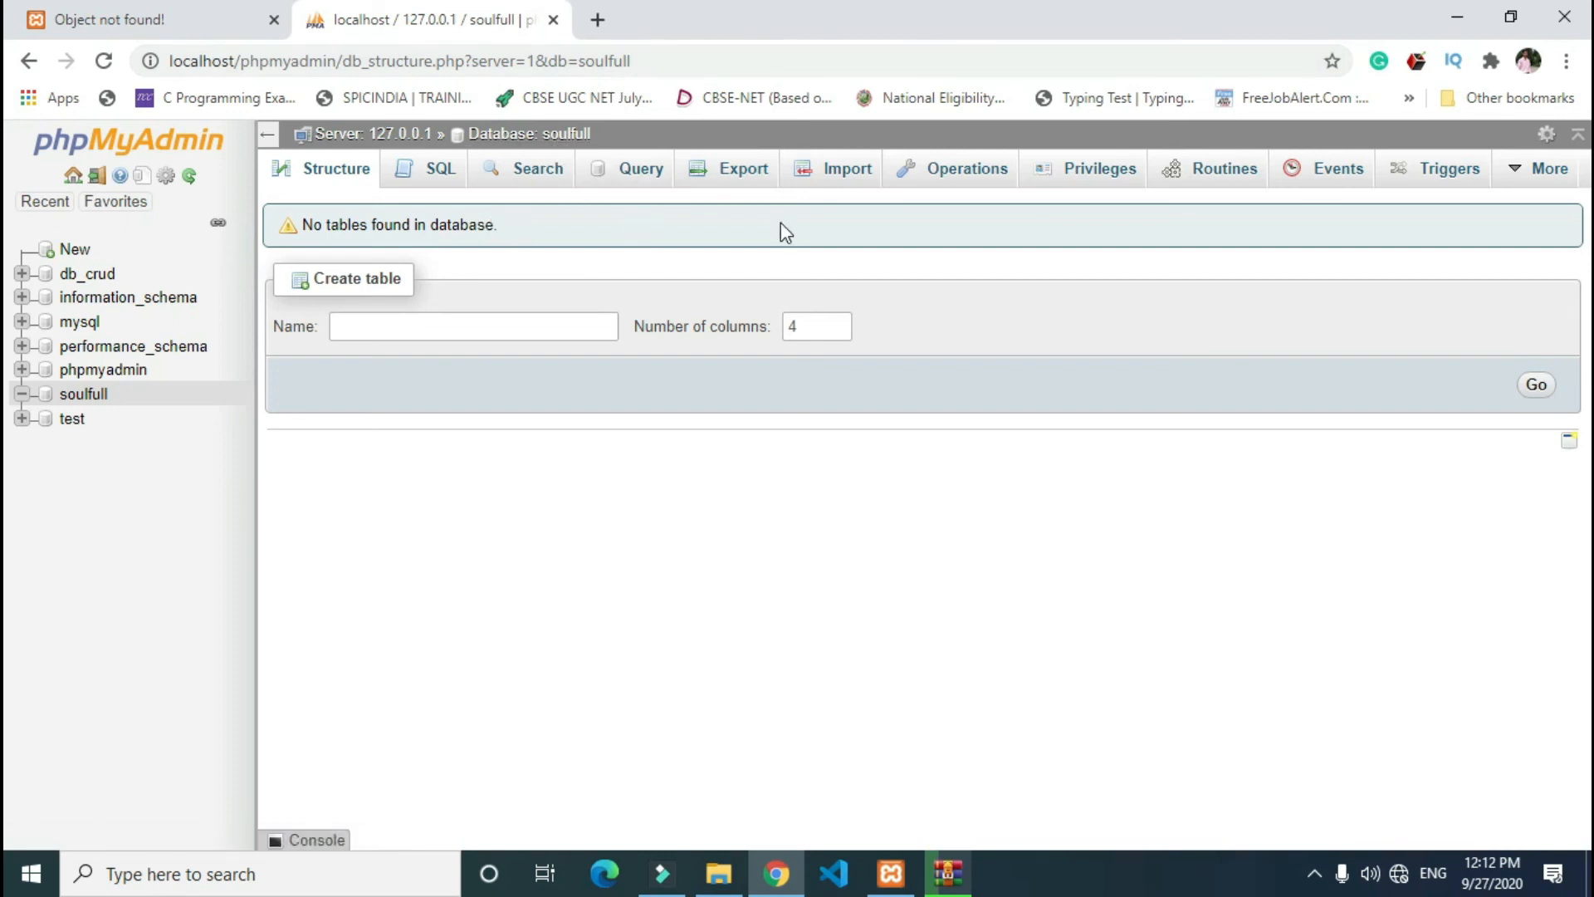
{"action": "left_click", "coordinate": [846, 173]}
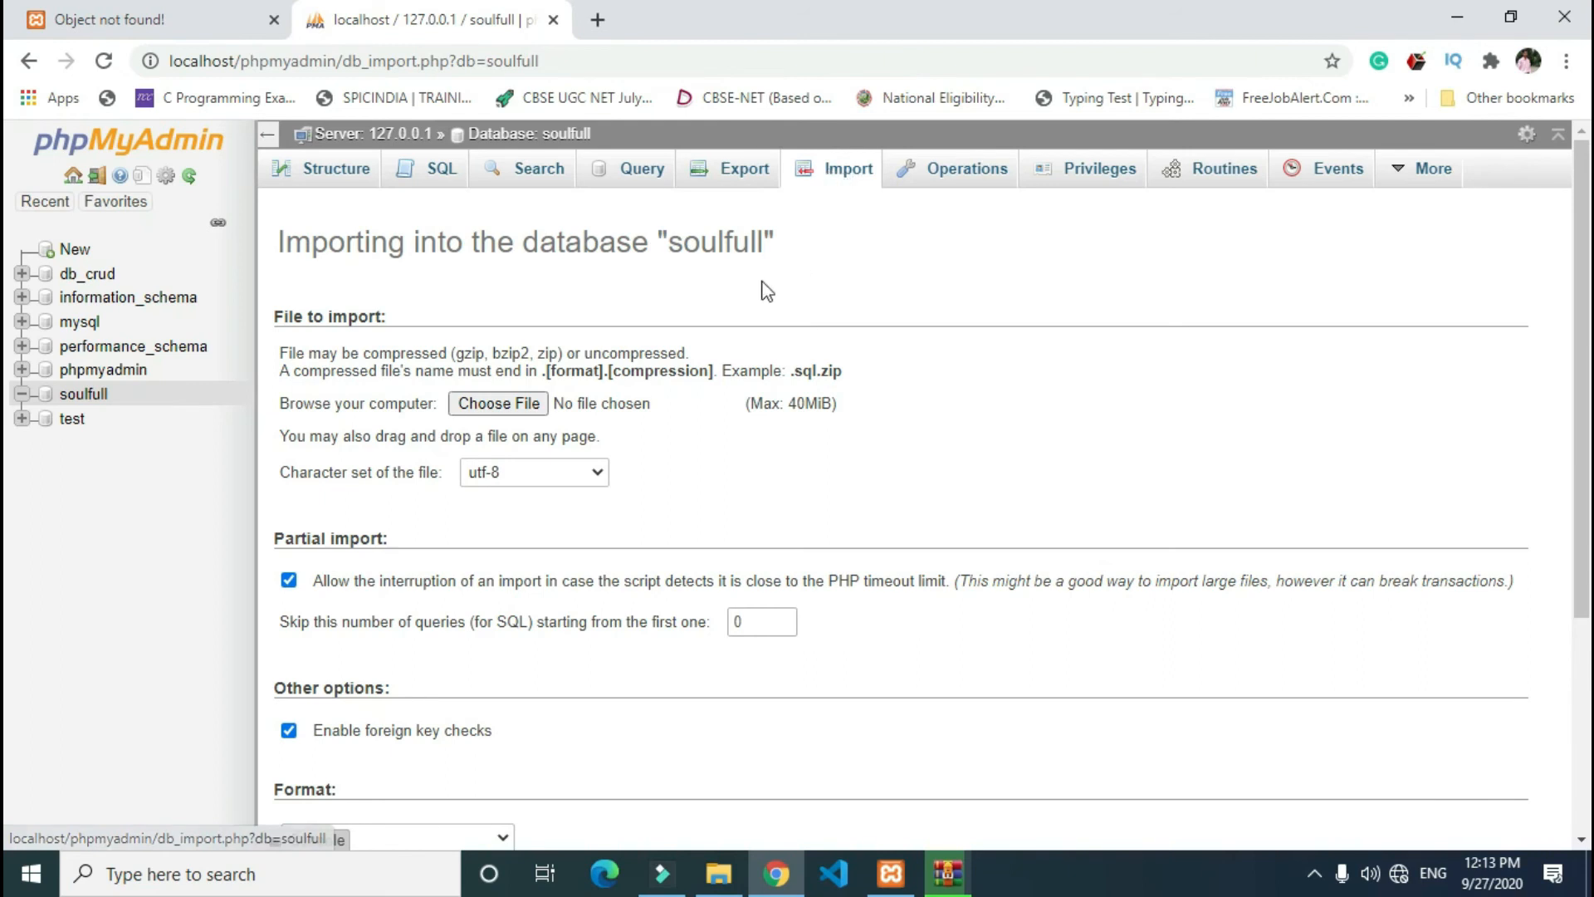
Choose soulfull.sql from Downloads and import it into the soulfull database with the default SQL format options.
{"action": "left_click", "coordinate": [505, 404]}
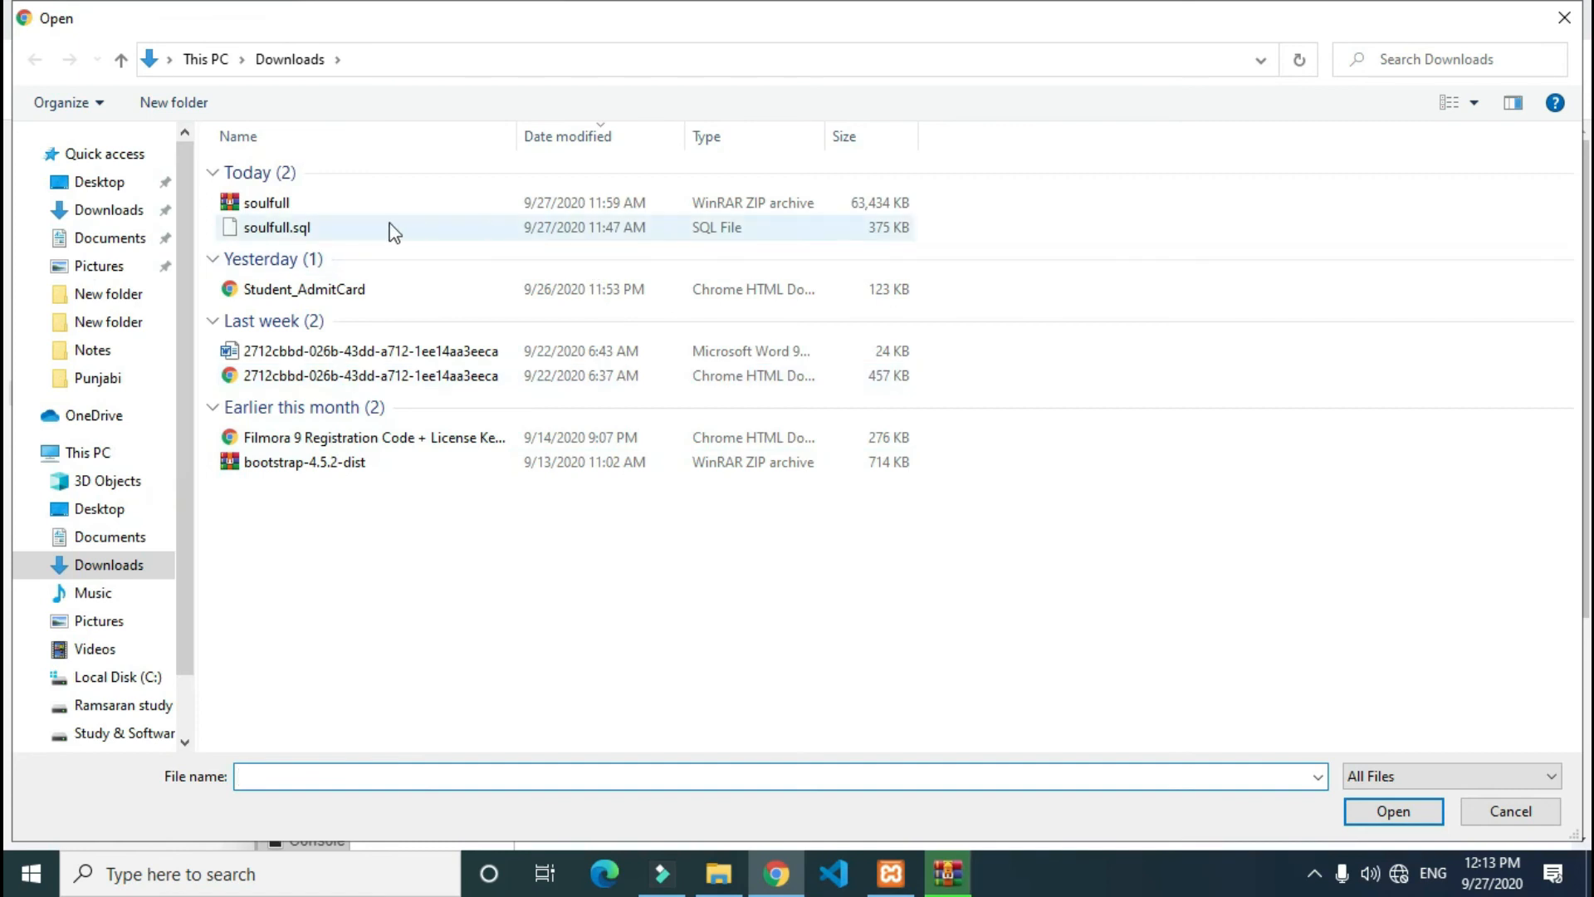
{"action": "left_click", "coordinate": [321, 229]}
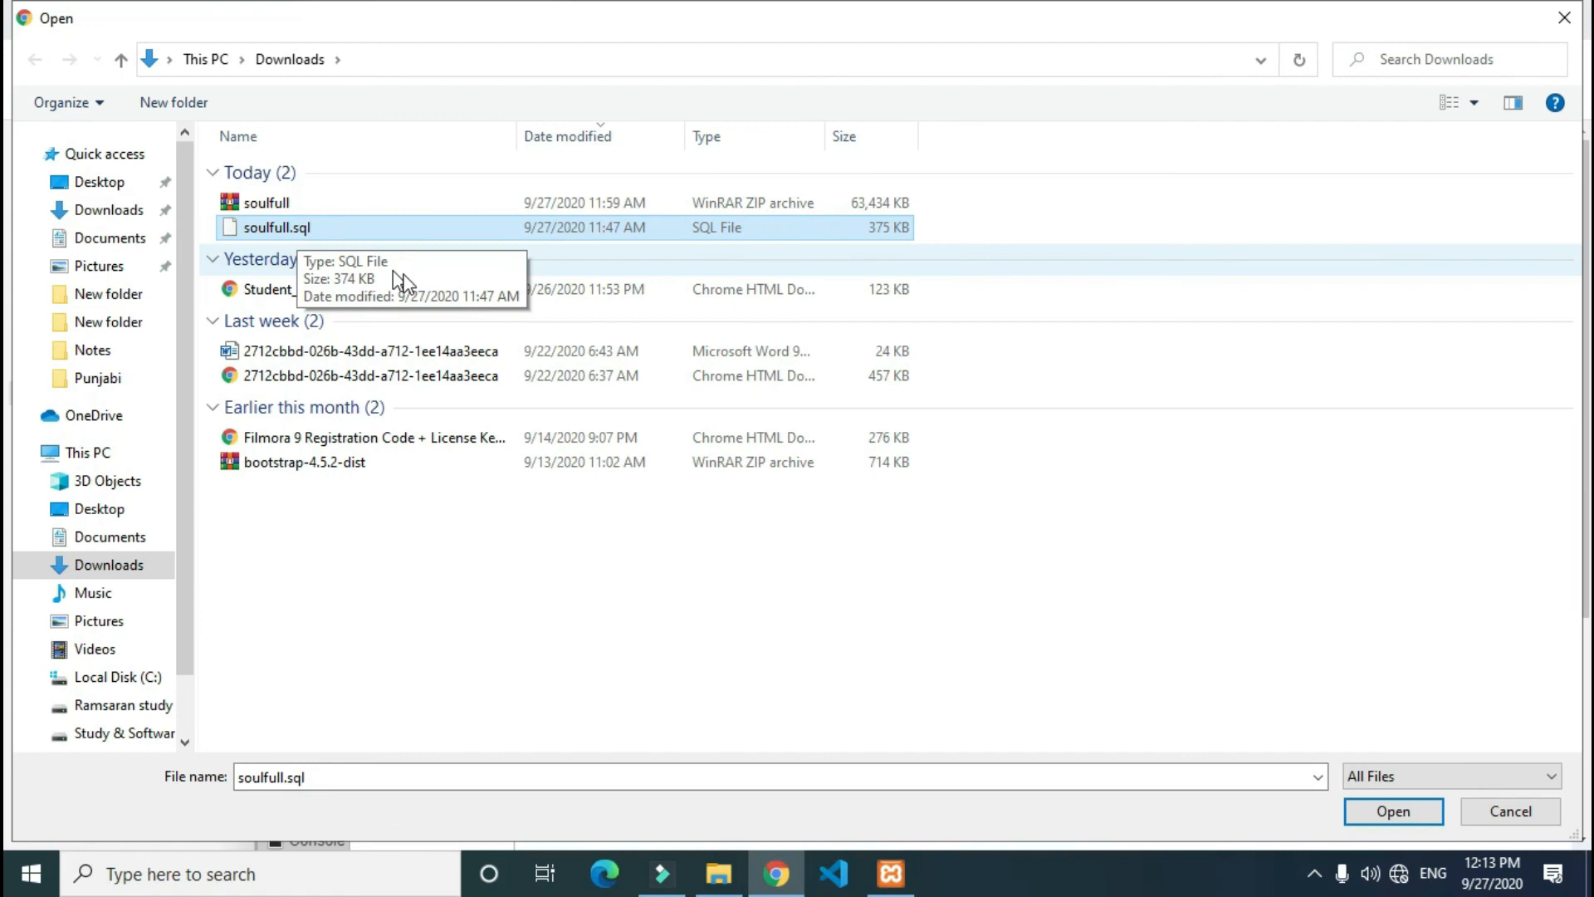
{"action": "left_click", "coordinate": [1381, 812]}
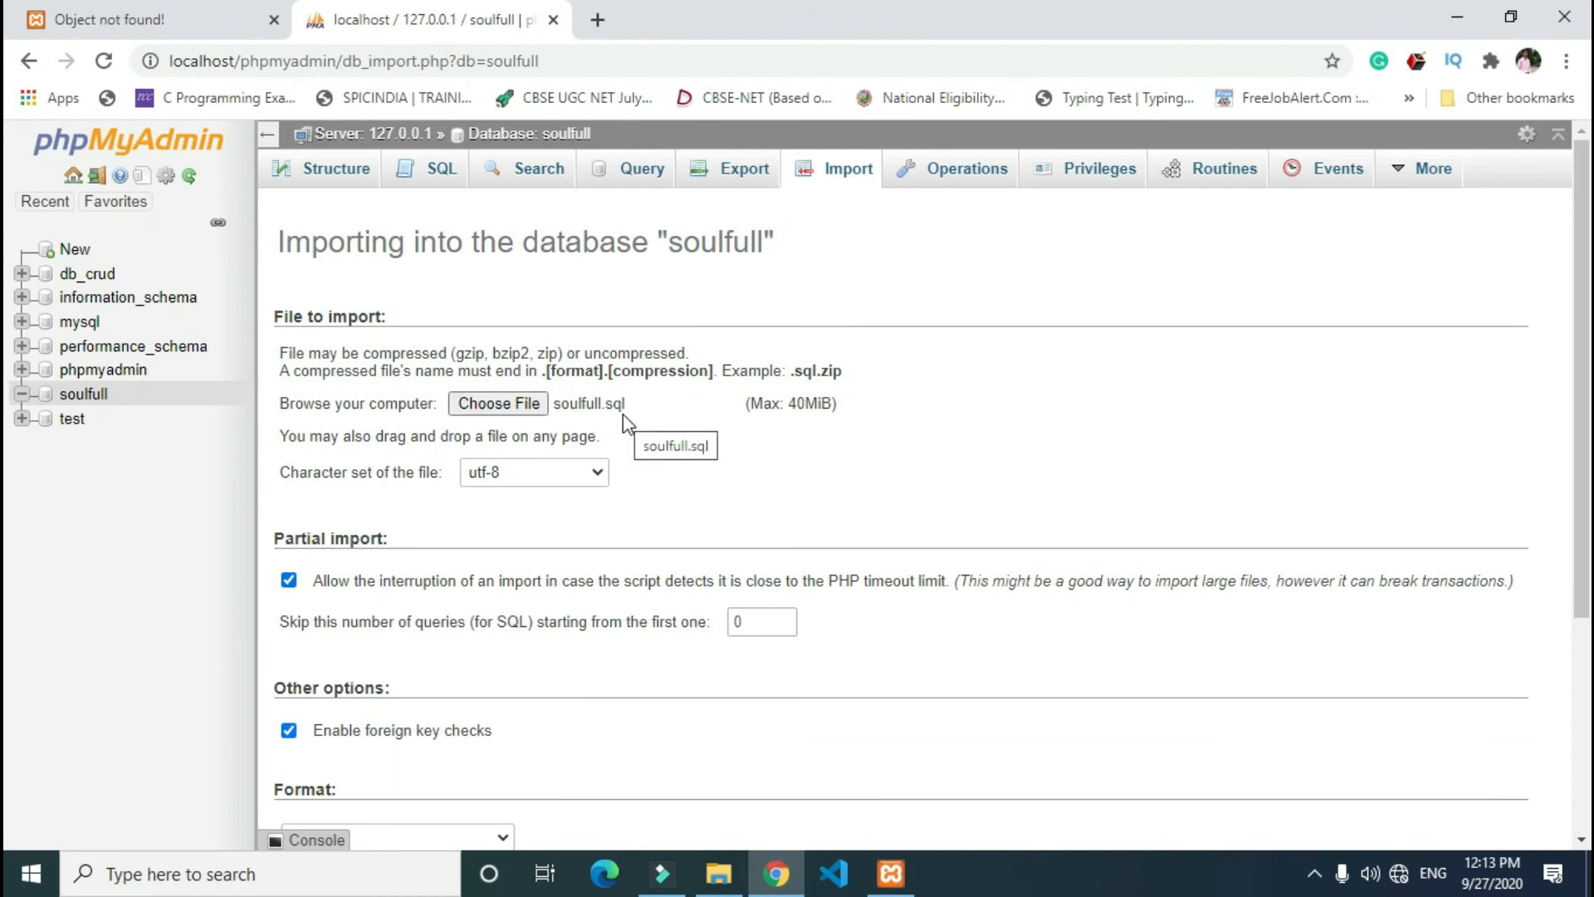
{"action": "scroll", "coordinate": [625, 424], "scroll_direction": "down", "scroll_amount": 4}
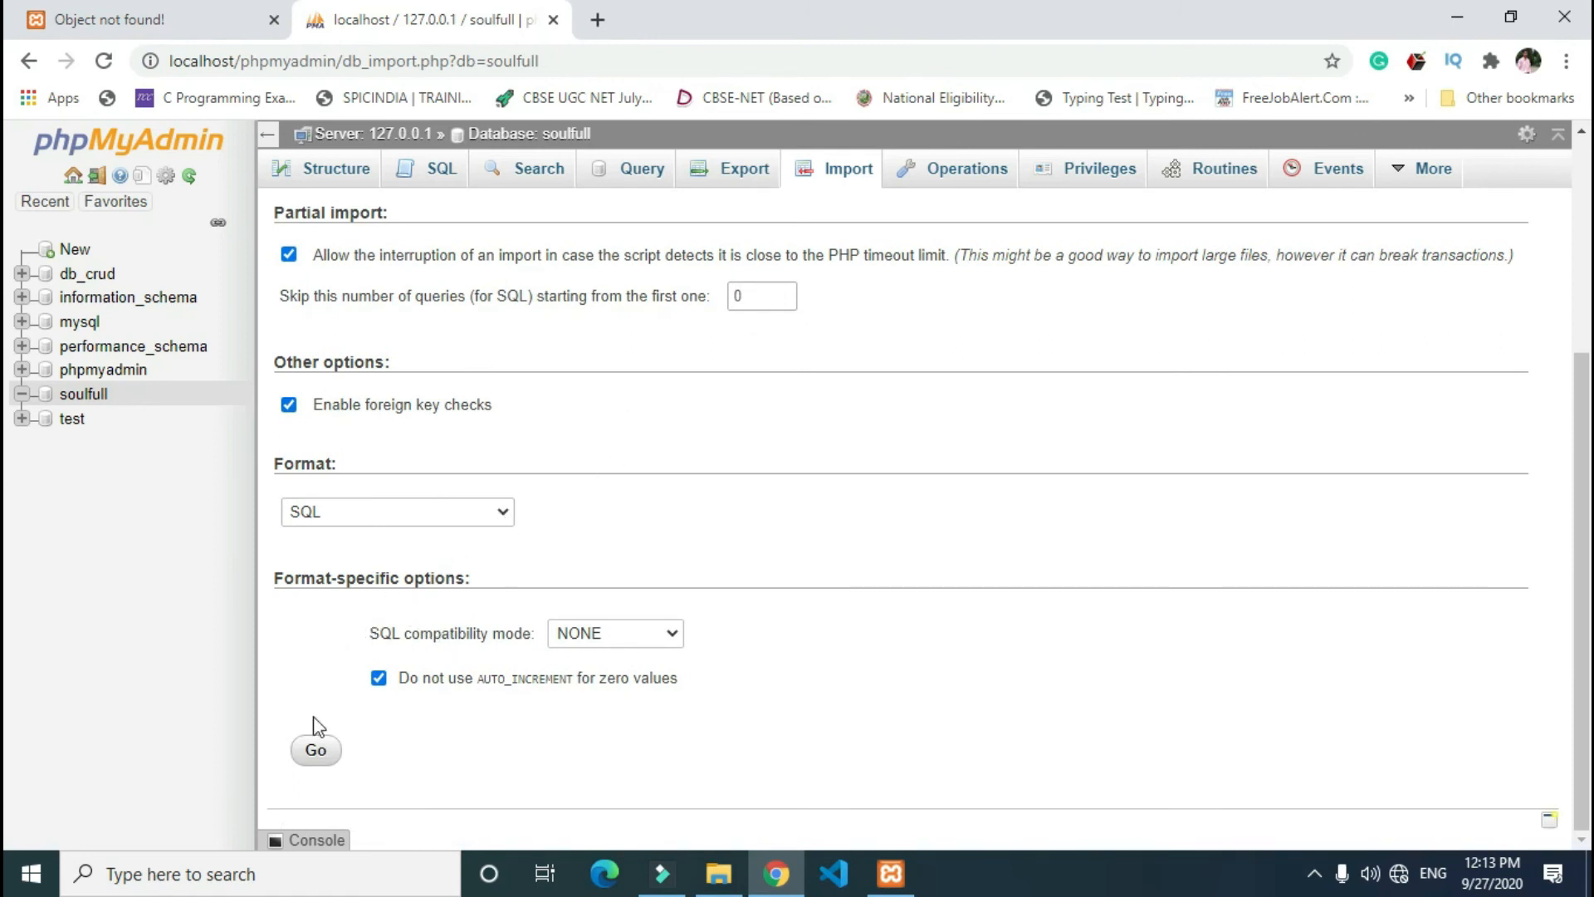
{"action": "left_click", "coordinate": [316, 753]}
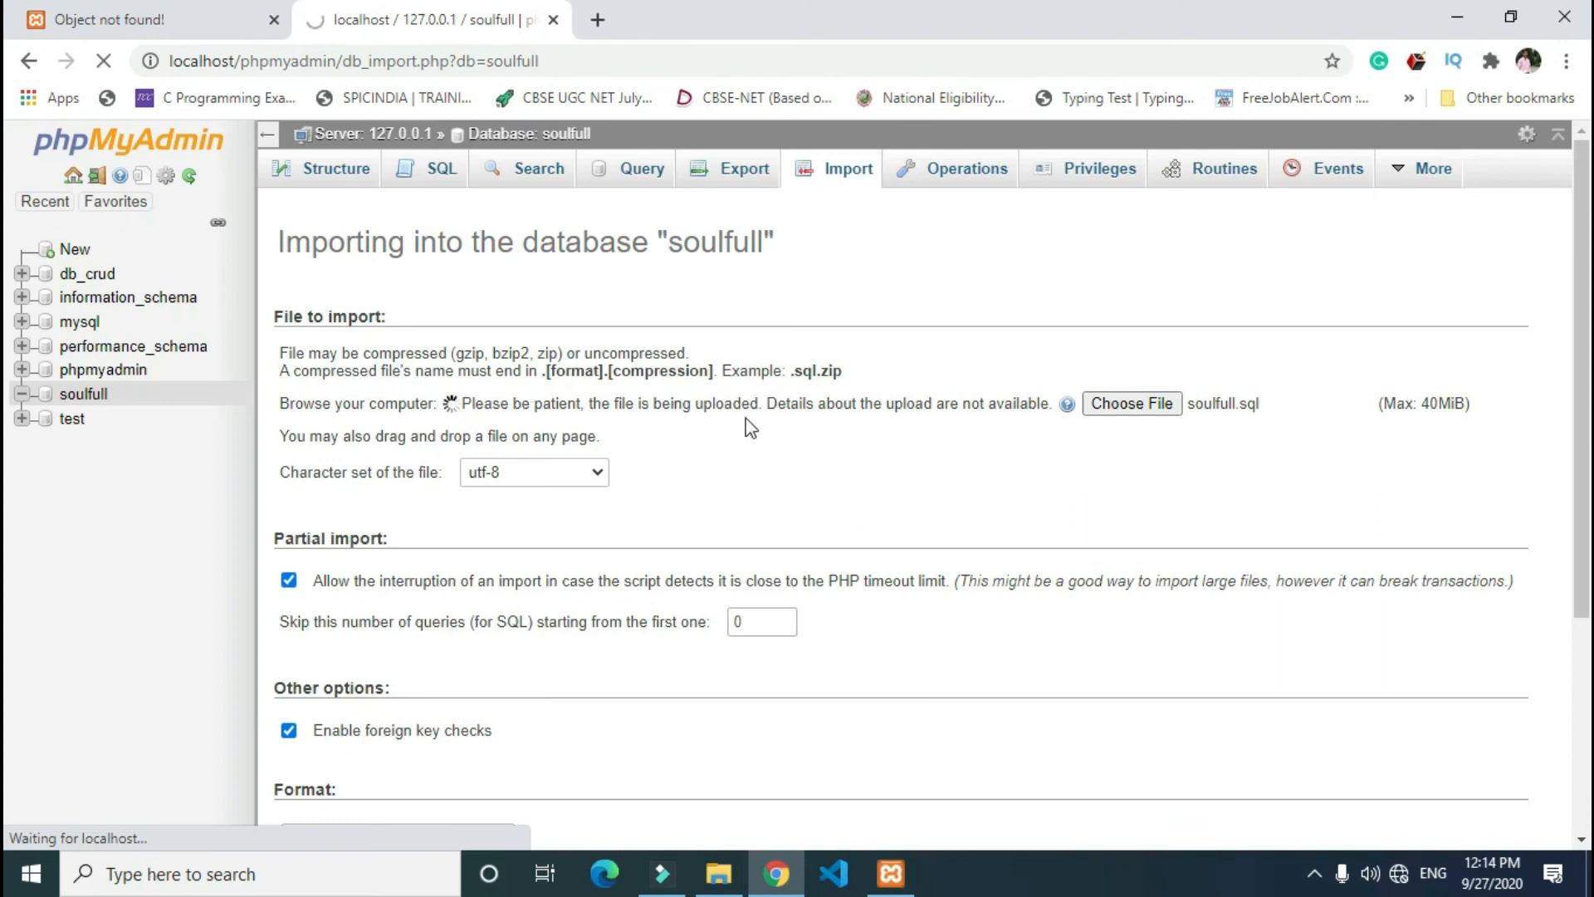
Switch to File Explorer, examine the WordPress files in the extracted soulfull folder, and return to htdocs.
{"action": "left_click", "coordinate": [734, 883]}
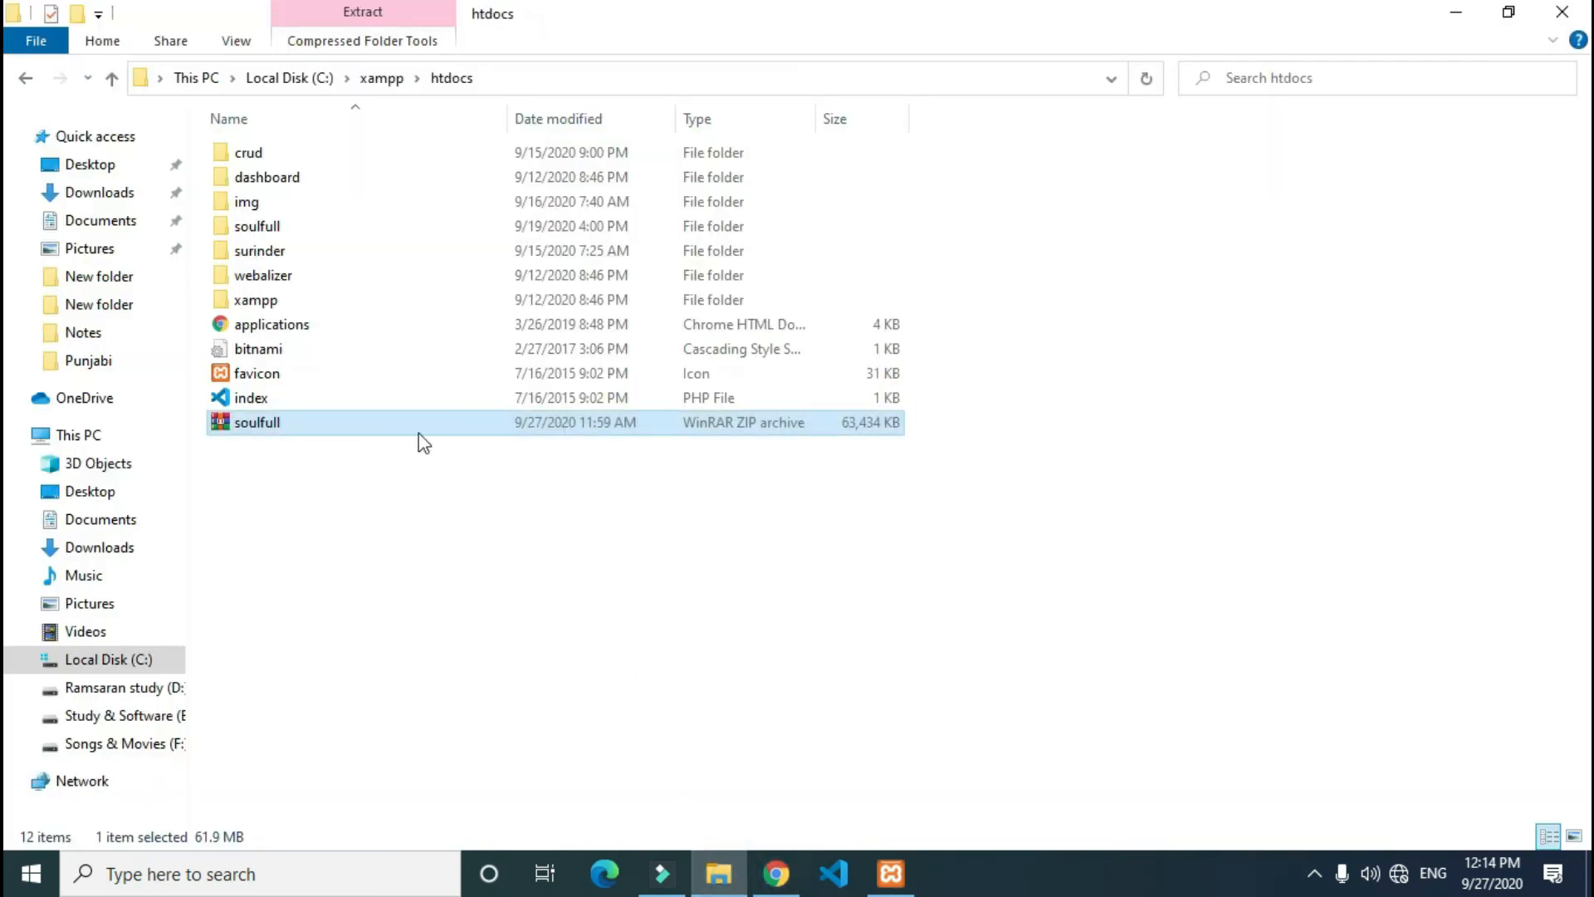
{"action": "double_click", "coordinate": [307, 229]}
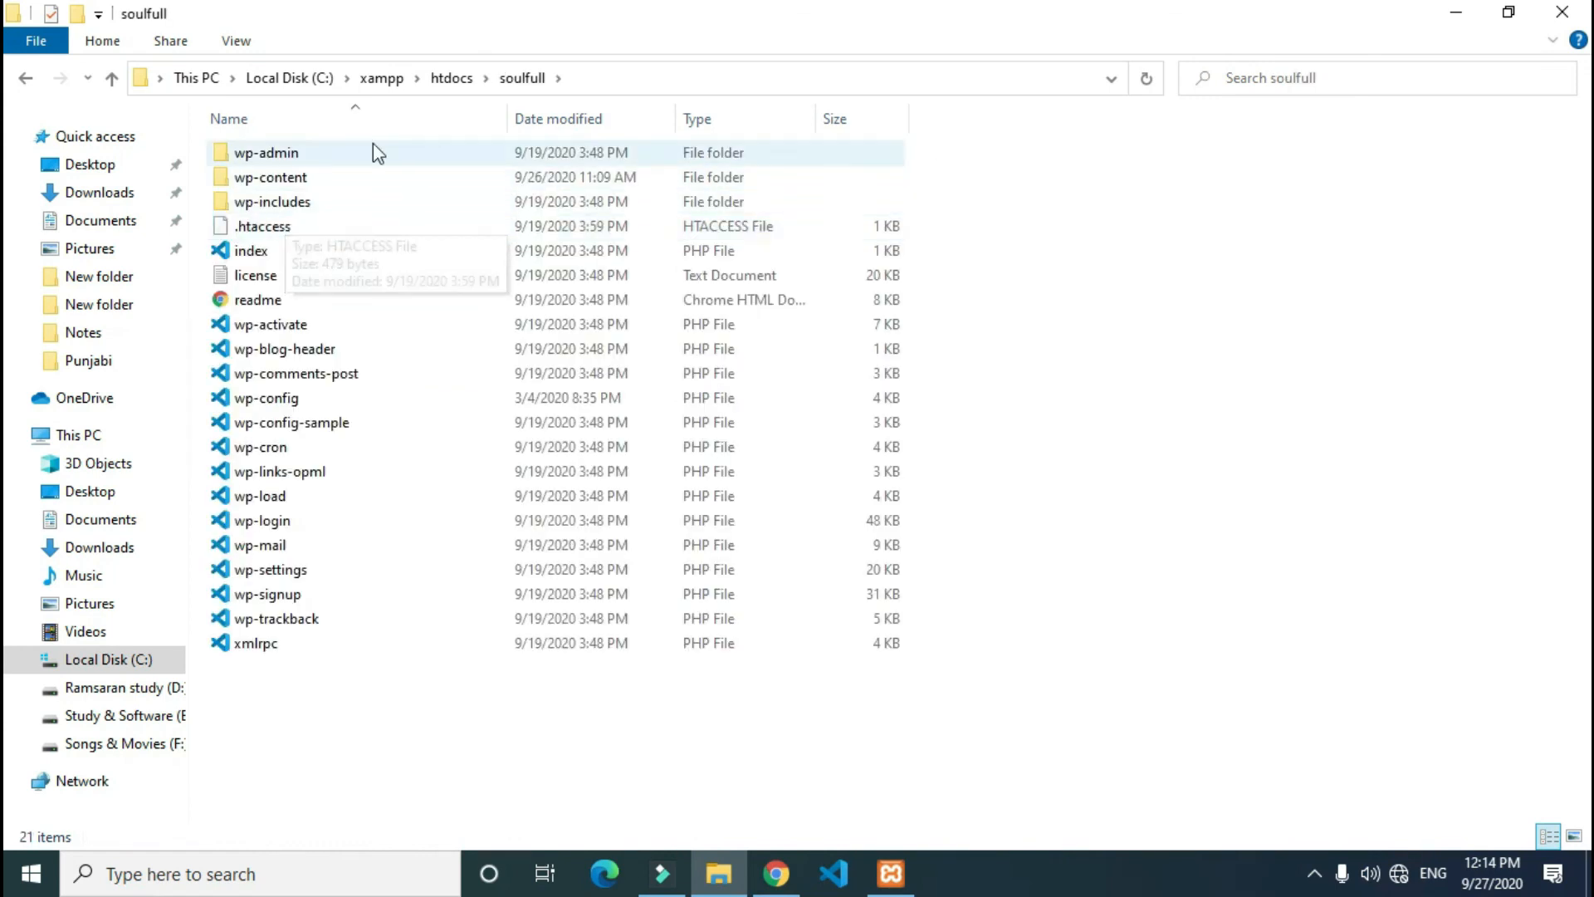
{"action": "left_click", "coordinate": [30, 81]}
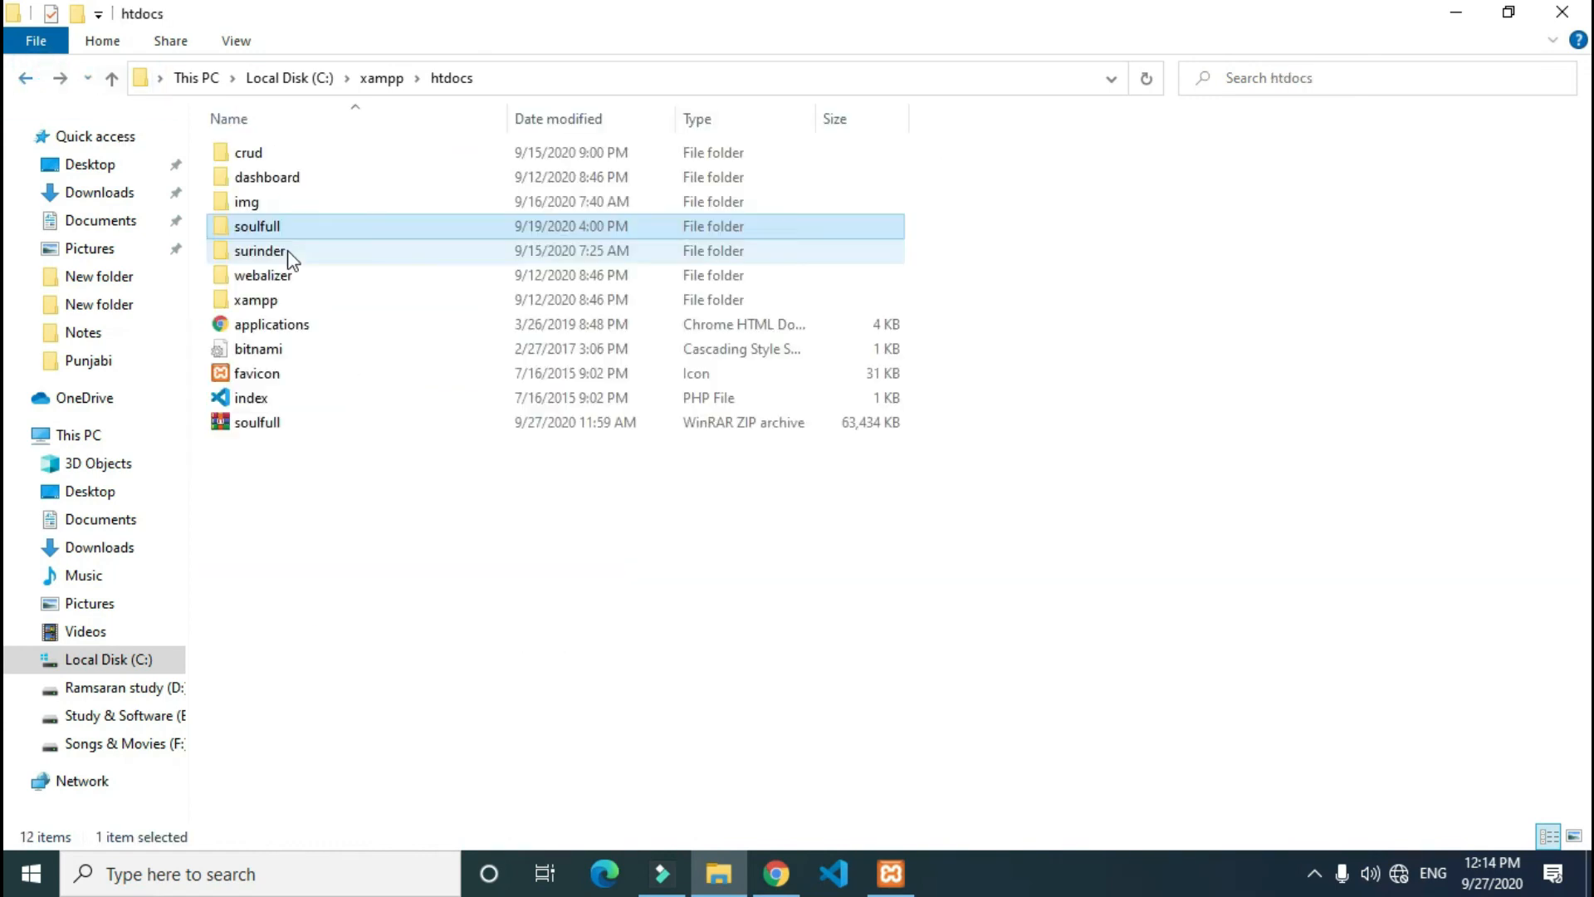
{"action": "left_click", "coordinate": [266, 424]}
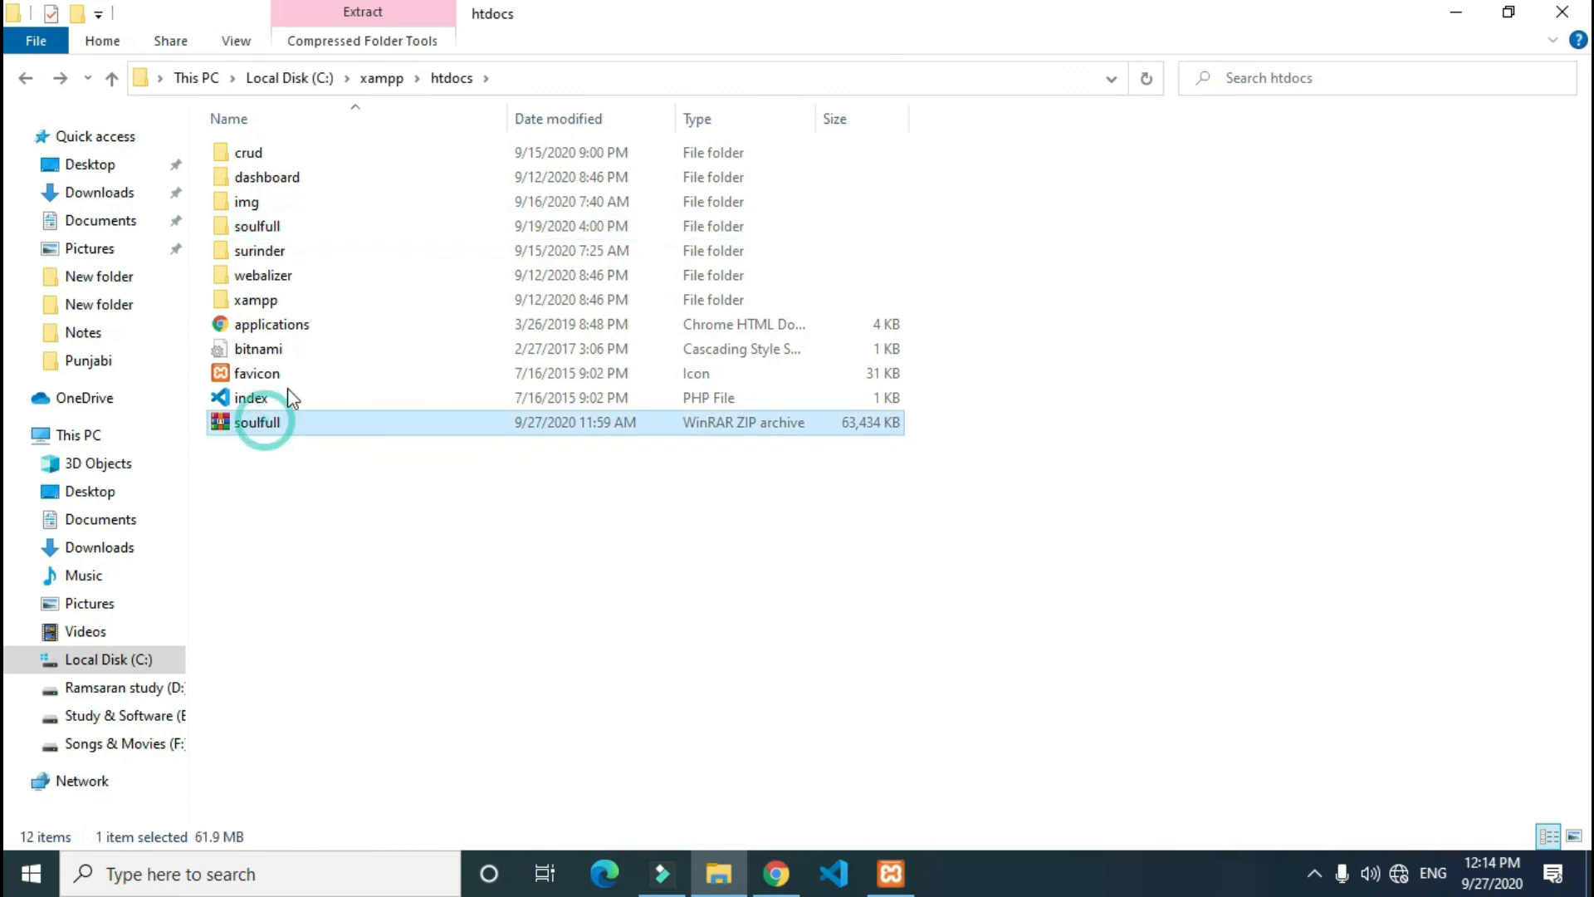
{"action": "left_click", "coordinate": [274, 228]}
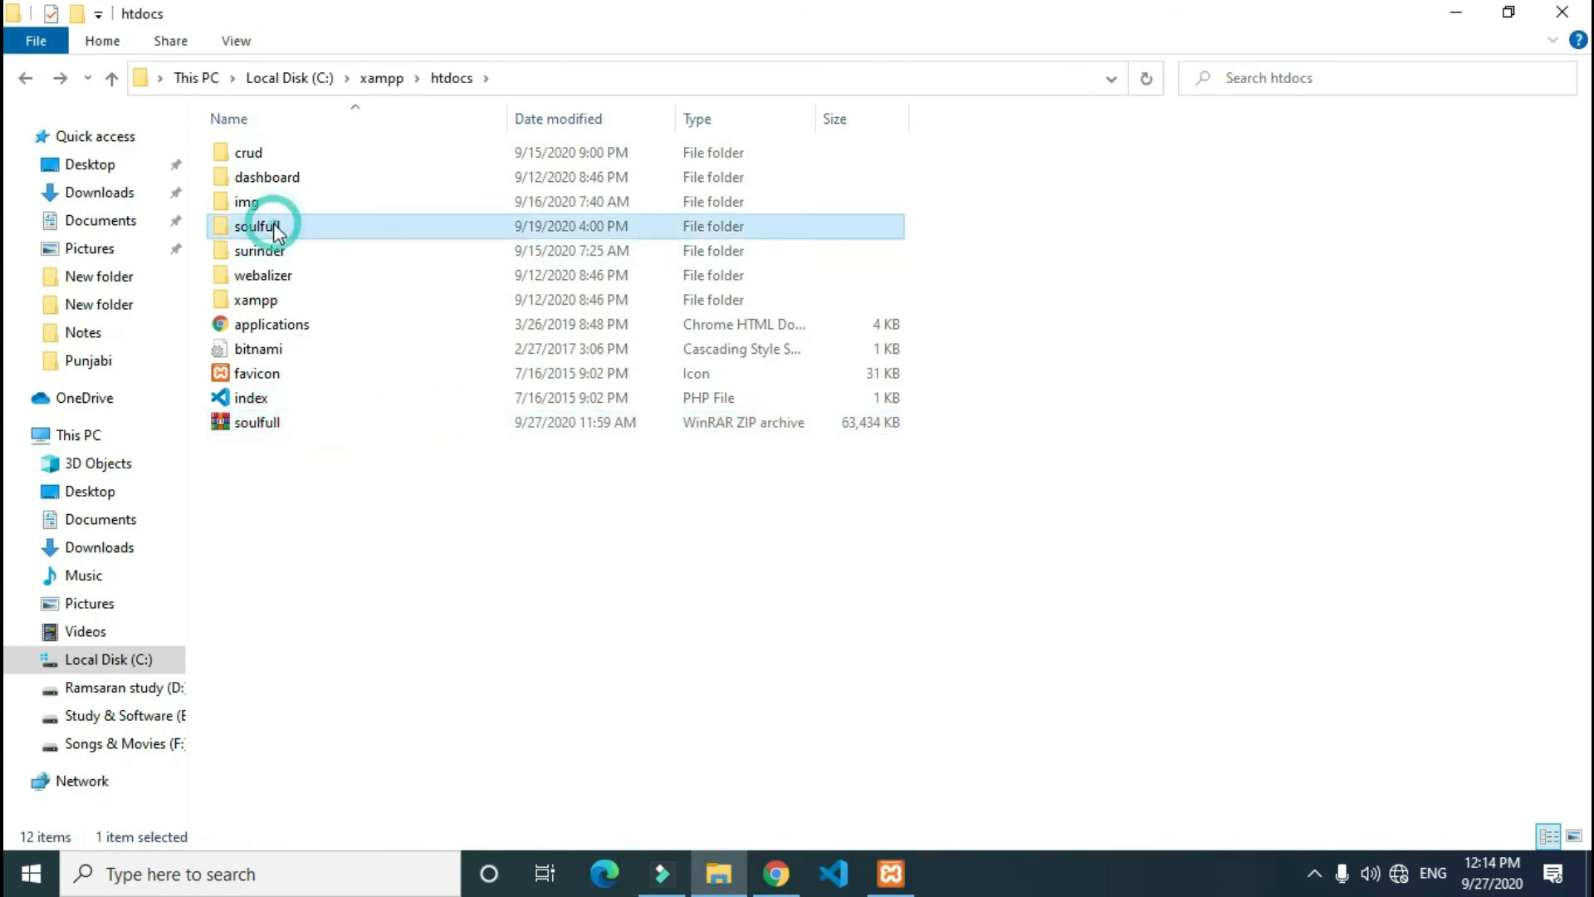
{"action": "double_click", "coordinate": [322, 224]}
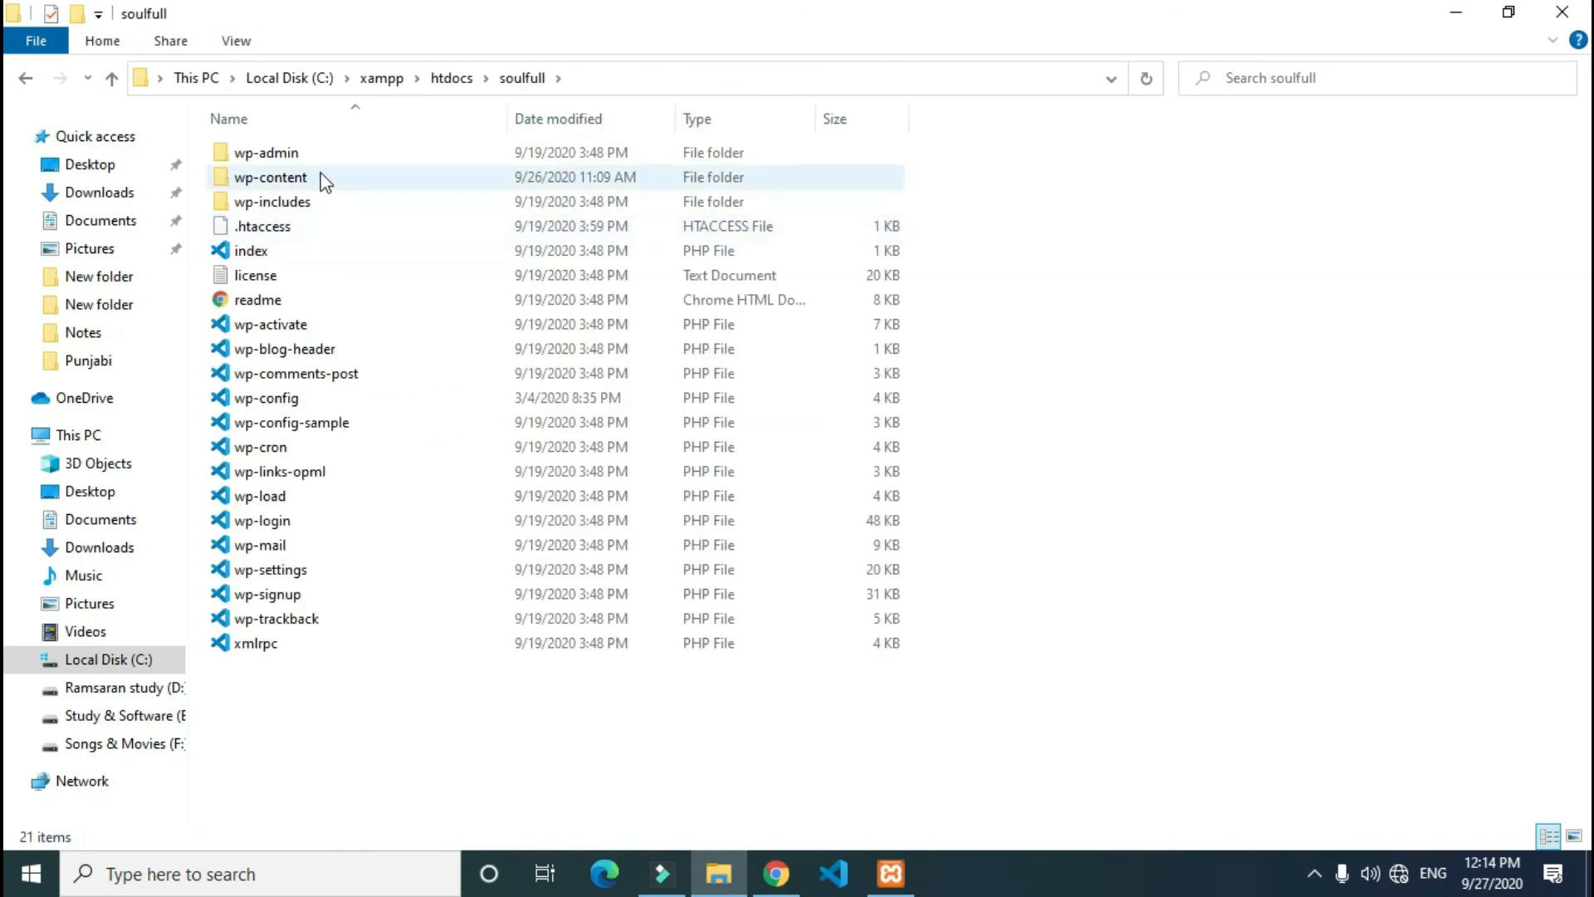
{"action": "left_click_drag", "start_coordinate": [312, 696], "coordinate": [349, 103]}
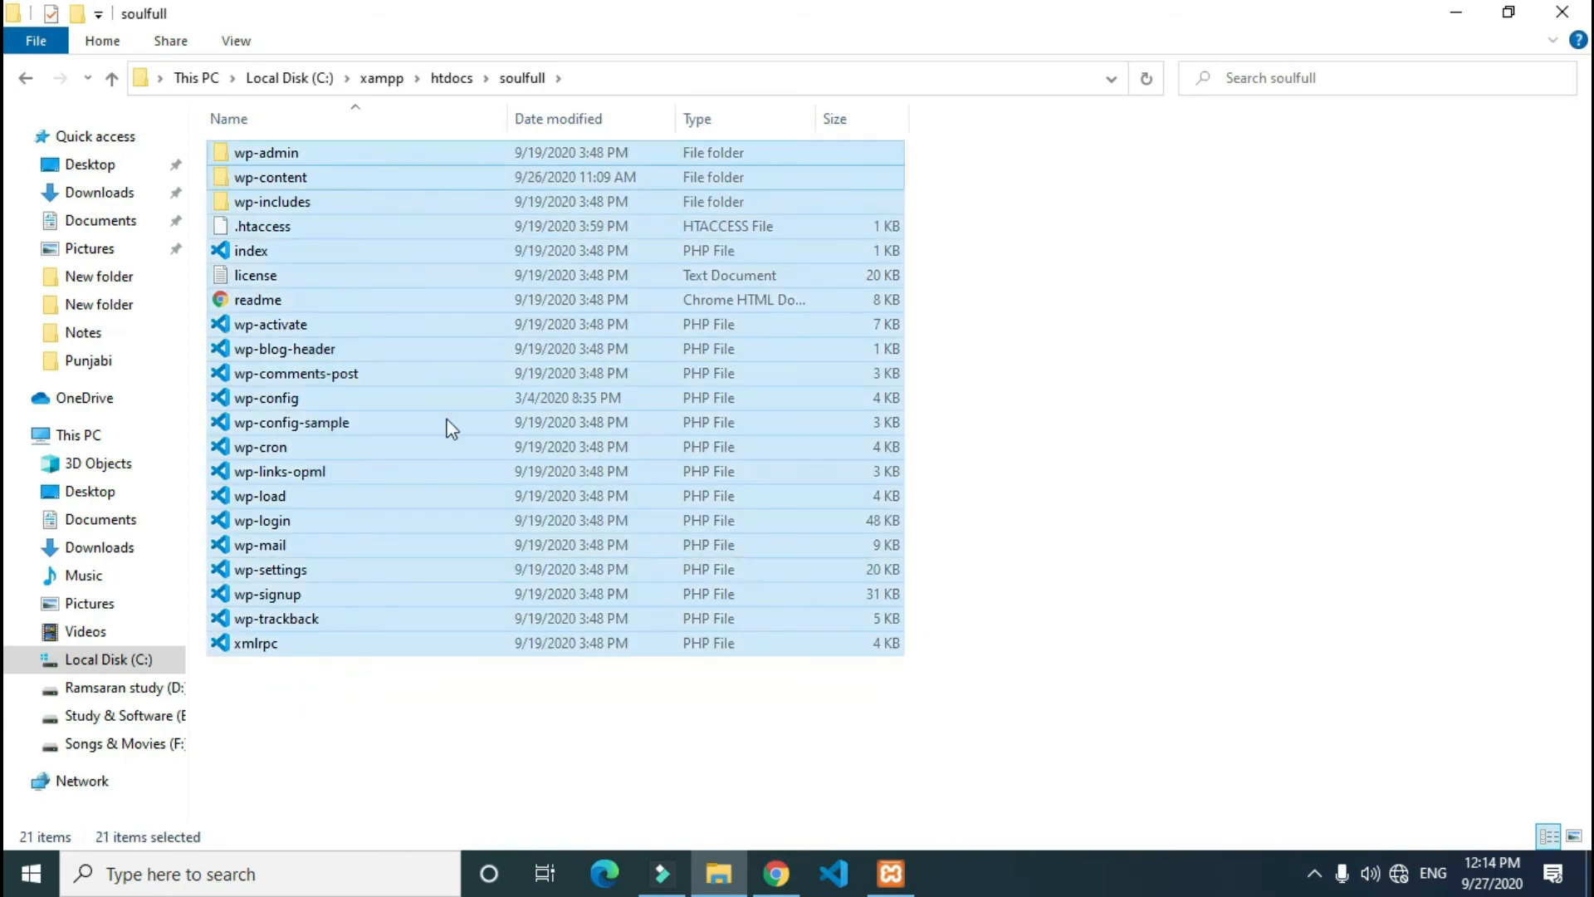
{"action": "left_click", "coordinate": [839, 751]}
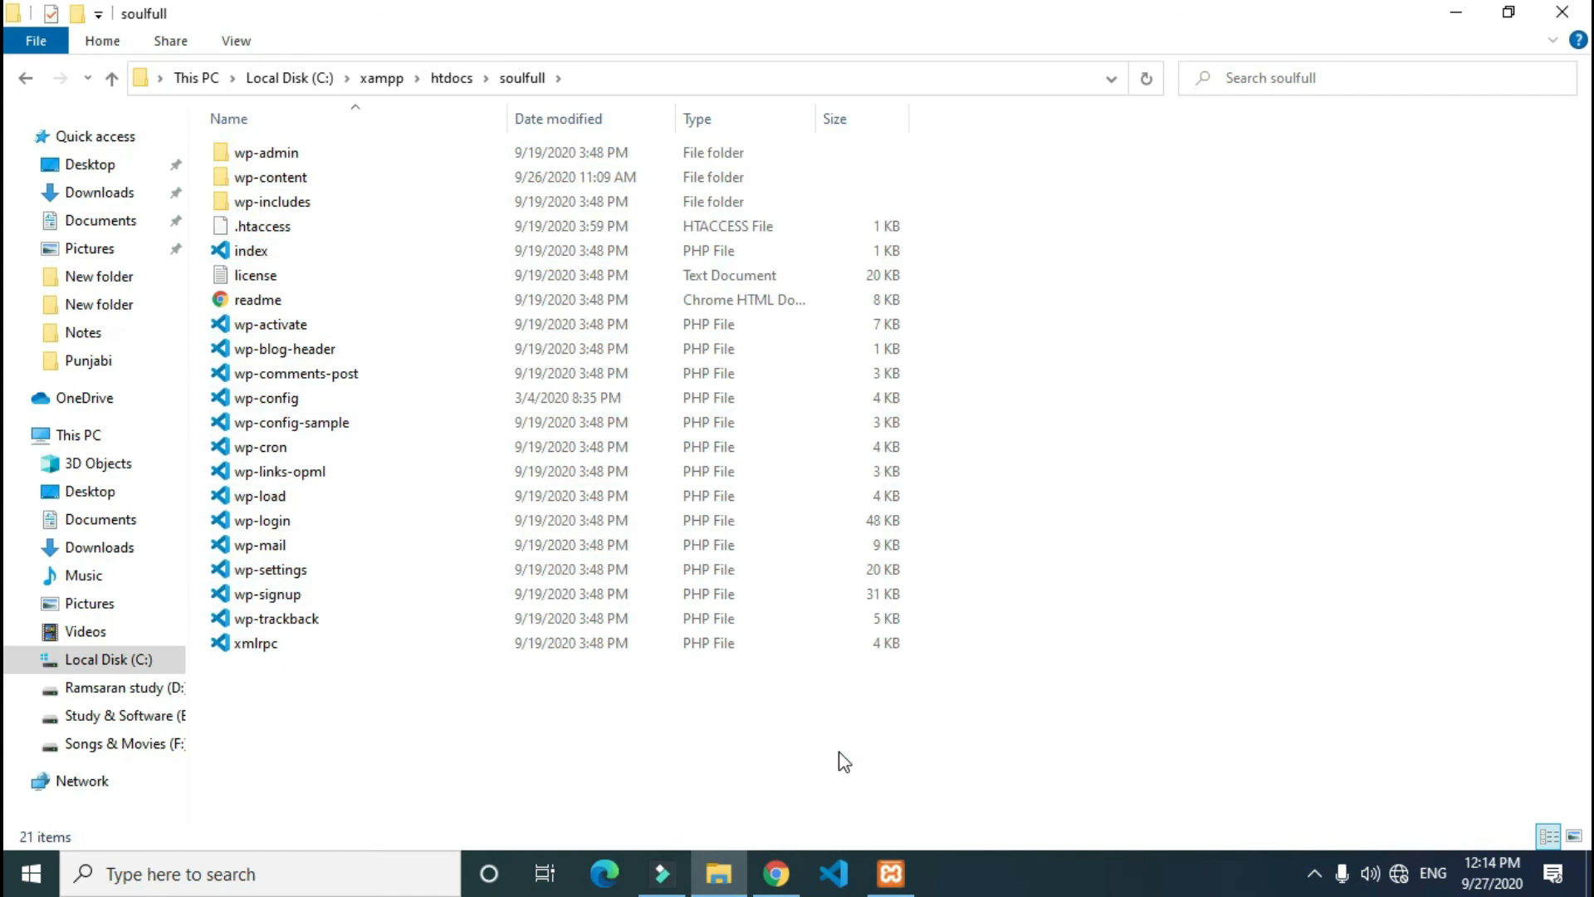
{"action": "key", "text": "alt+Up"}
Switch to Chrome, reload localhost/soulfull, and check the progress of the site and the database import.
{"action": "key", "text": "alt+Tab"}
{"action": "left_click", "coordinate": [104, 60]}
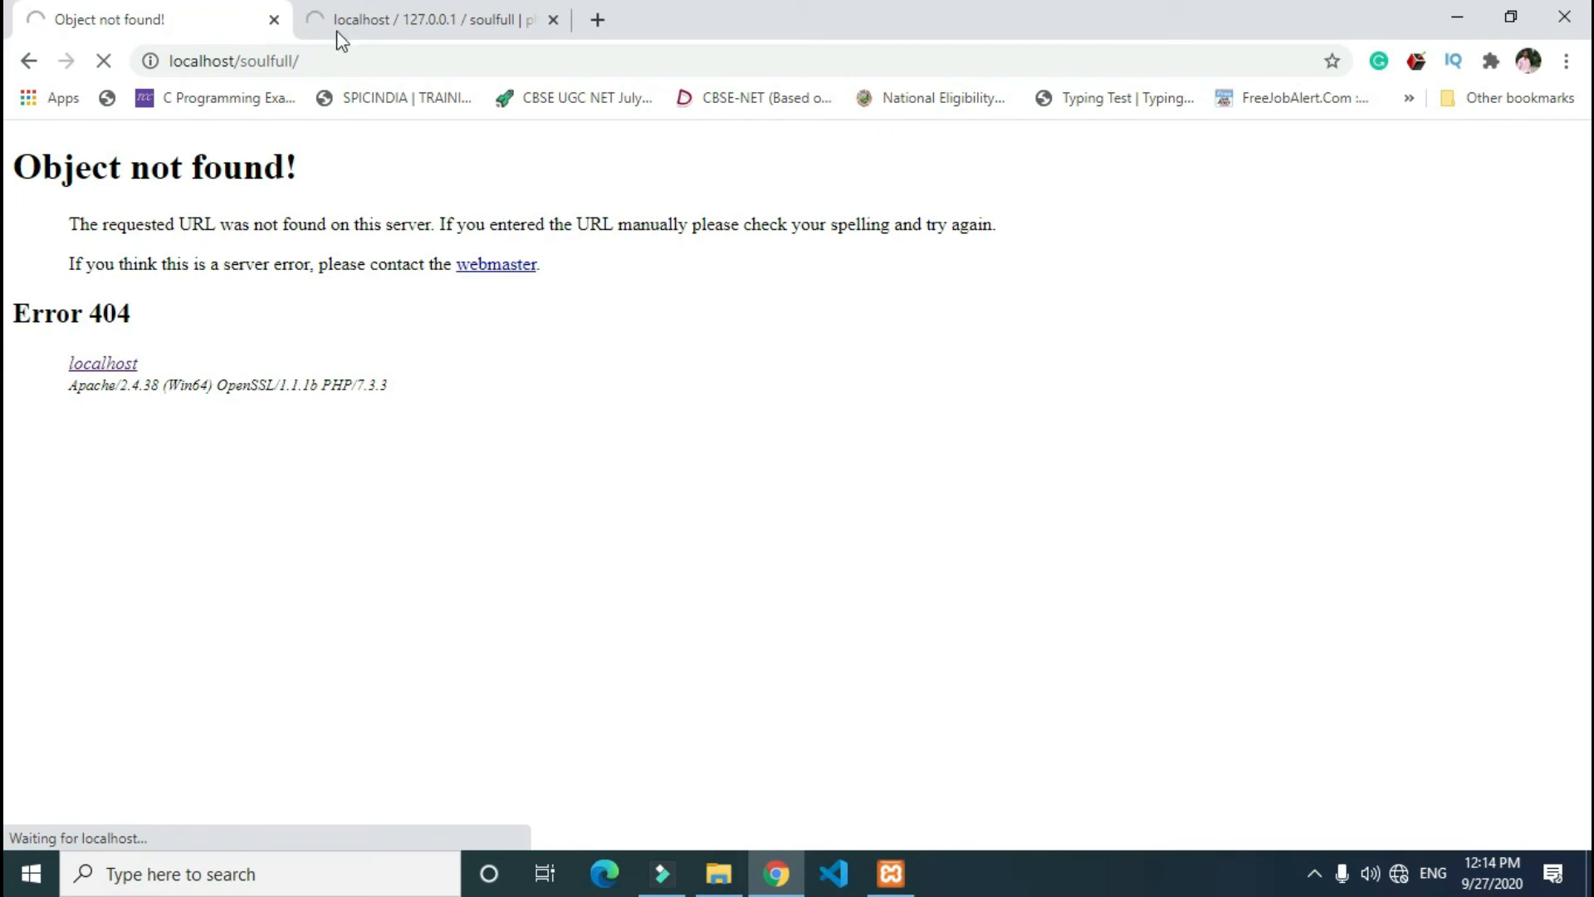
{"action": "left_click", "coordinate": [366, 20]}
{"action": "left_click", "coordinate": [206, 15]}
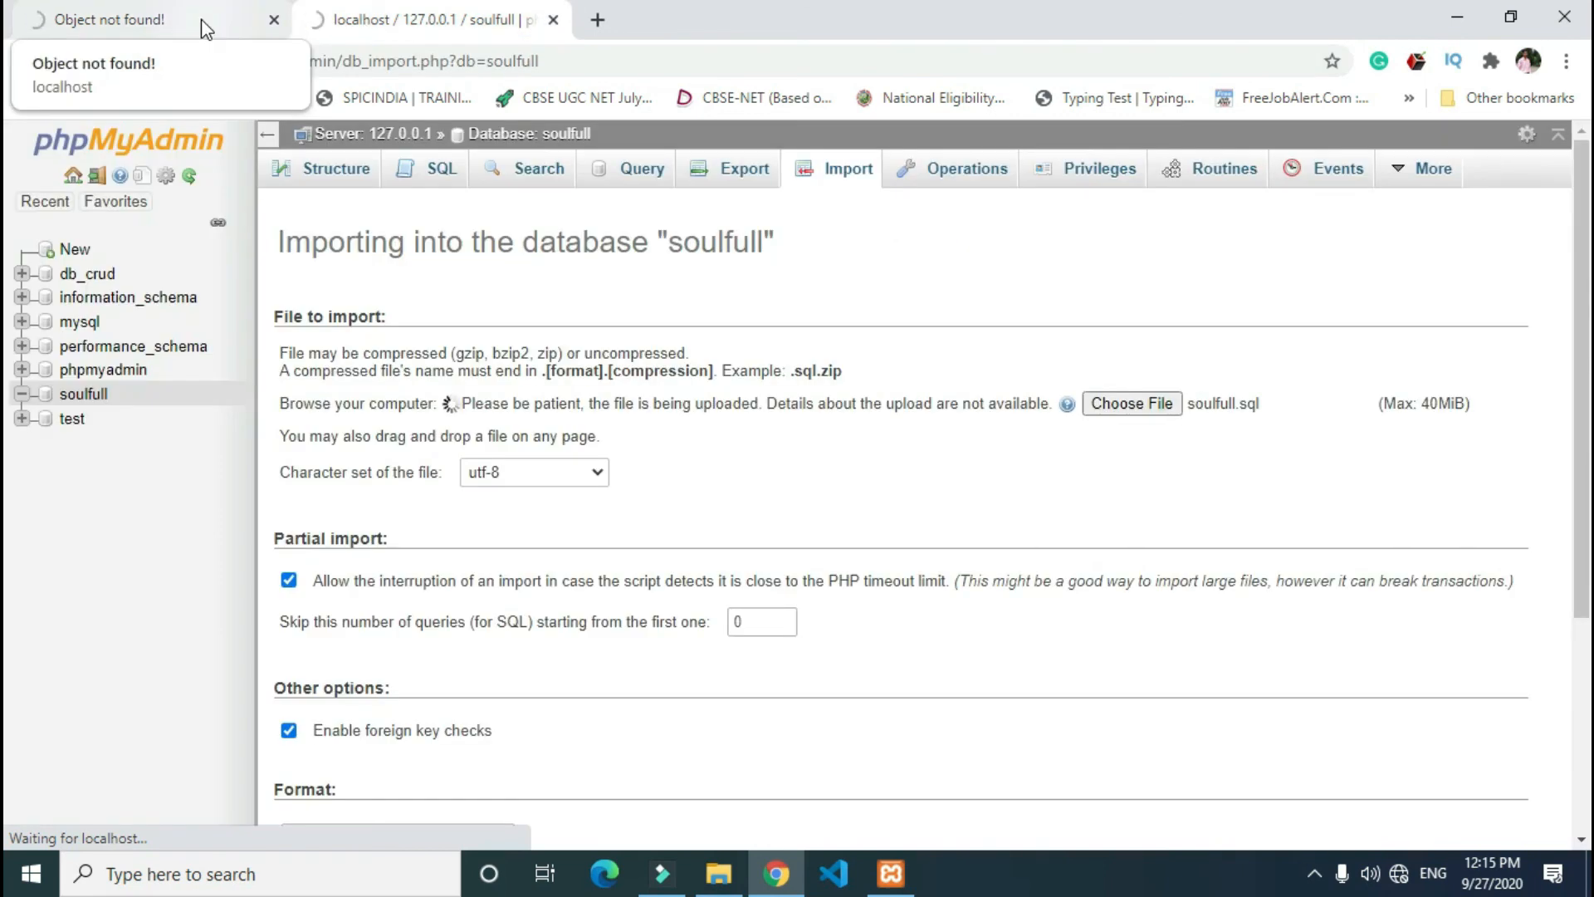
{"action": "left_click", "coordinate": [204, 25]}
{"action": "left_click", "coordinate": [420, 25]}
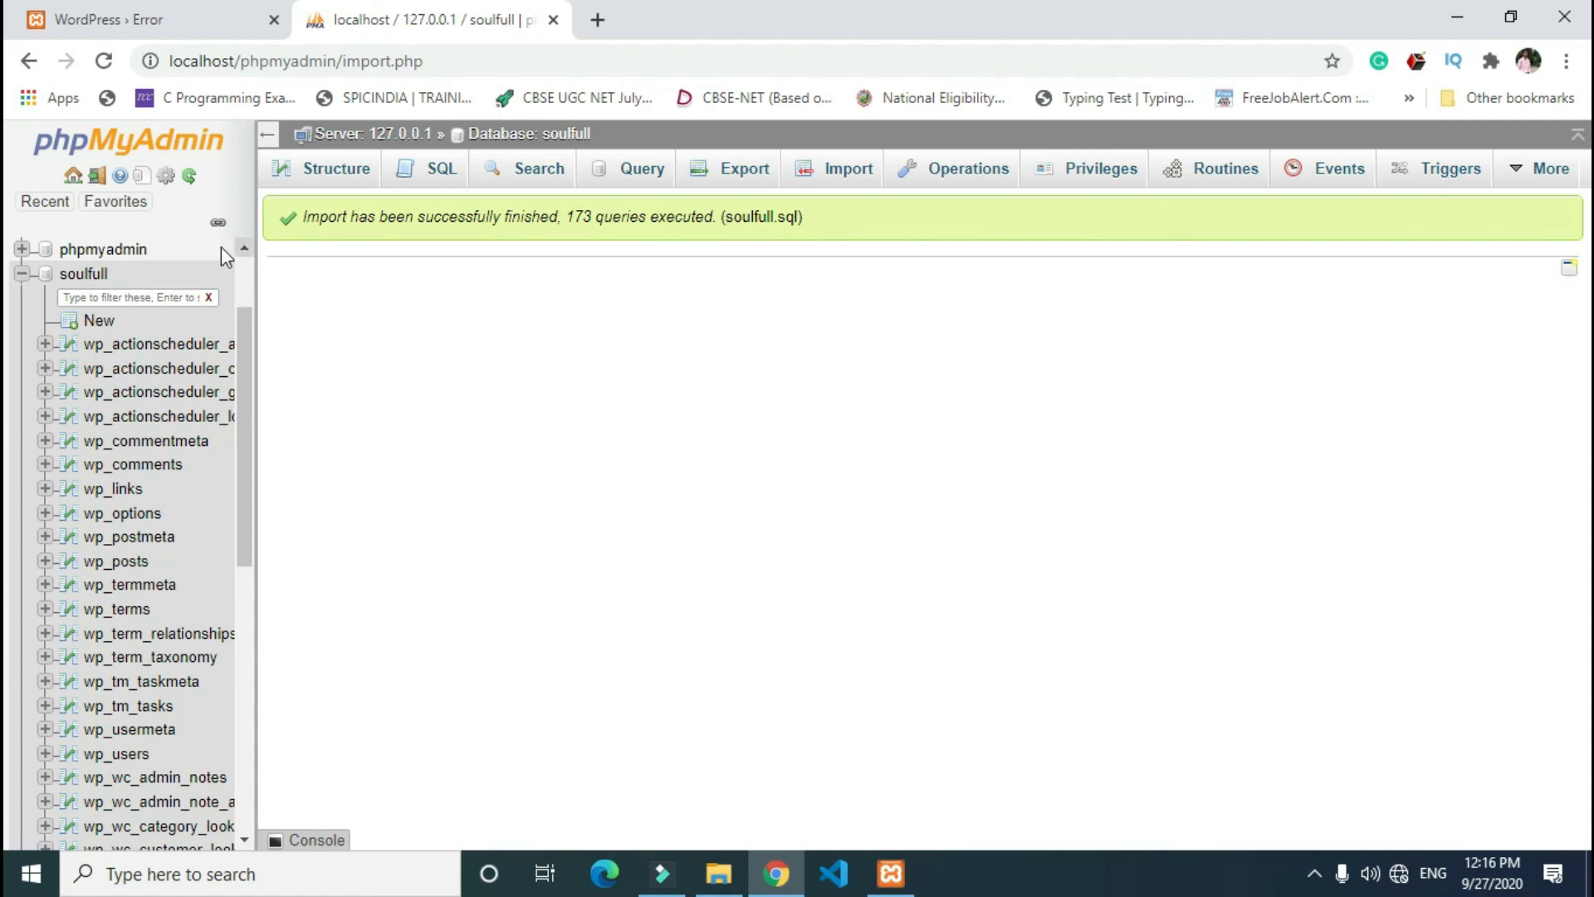
Open the structure of the soulfull database and review the full list of imported tables.
{"action": "left_click", "coordinate": [83, 276]}
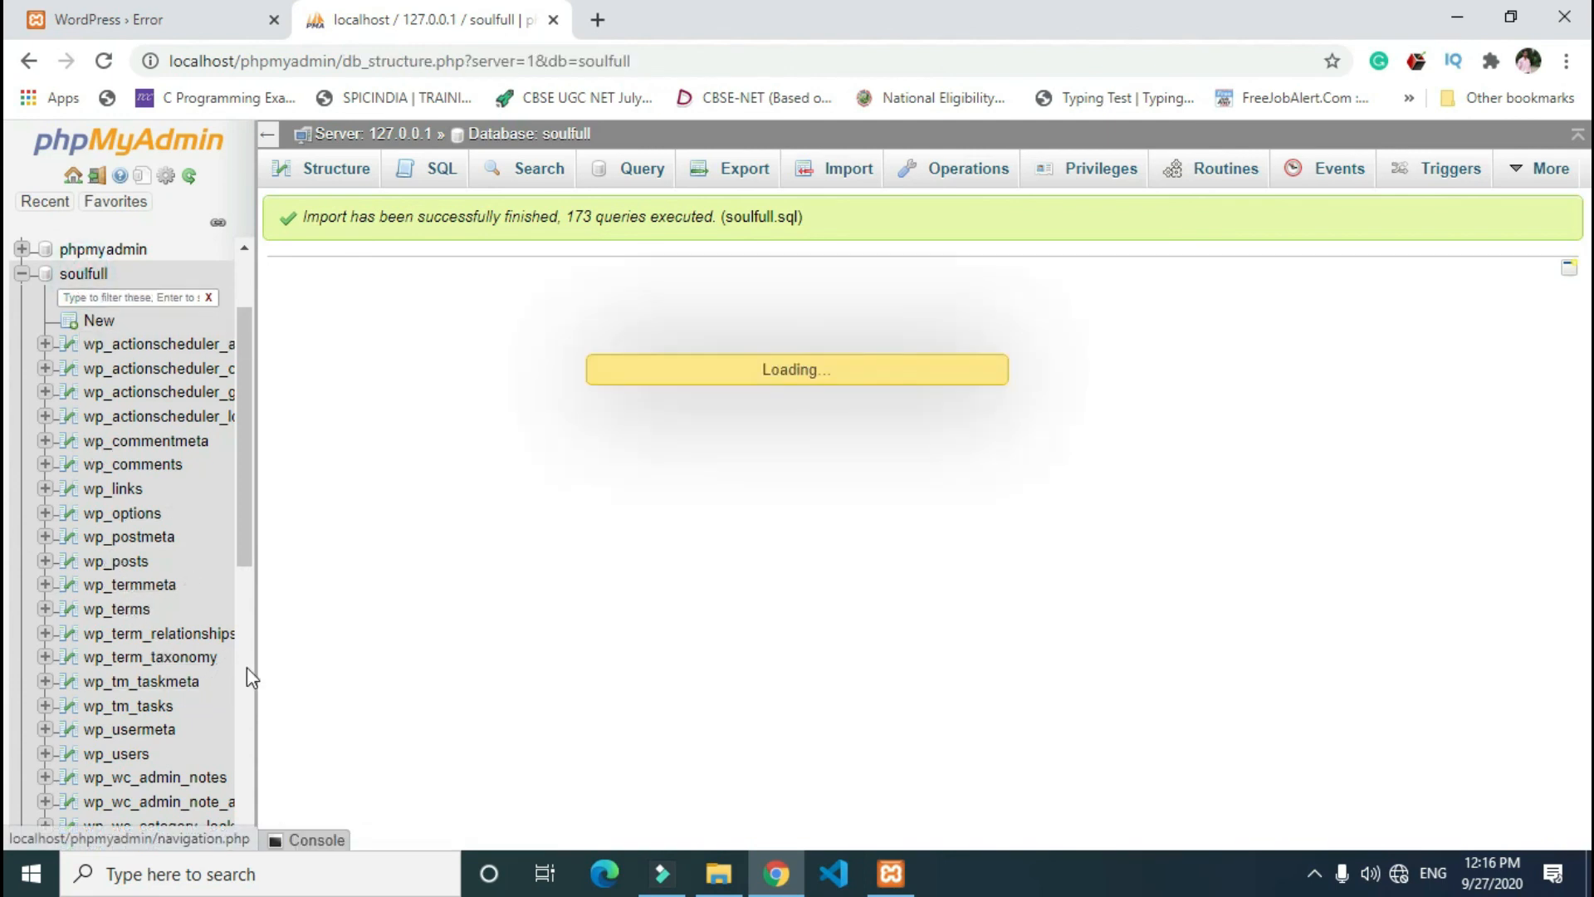
{"action": "left_click", "coordinate": [86, 274]}
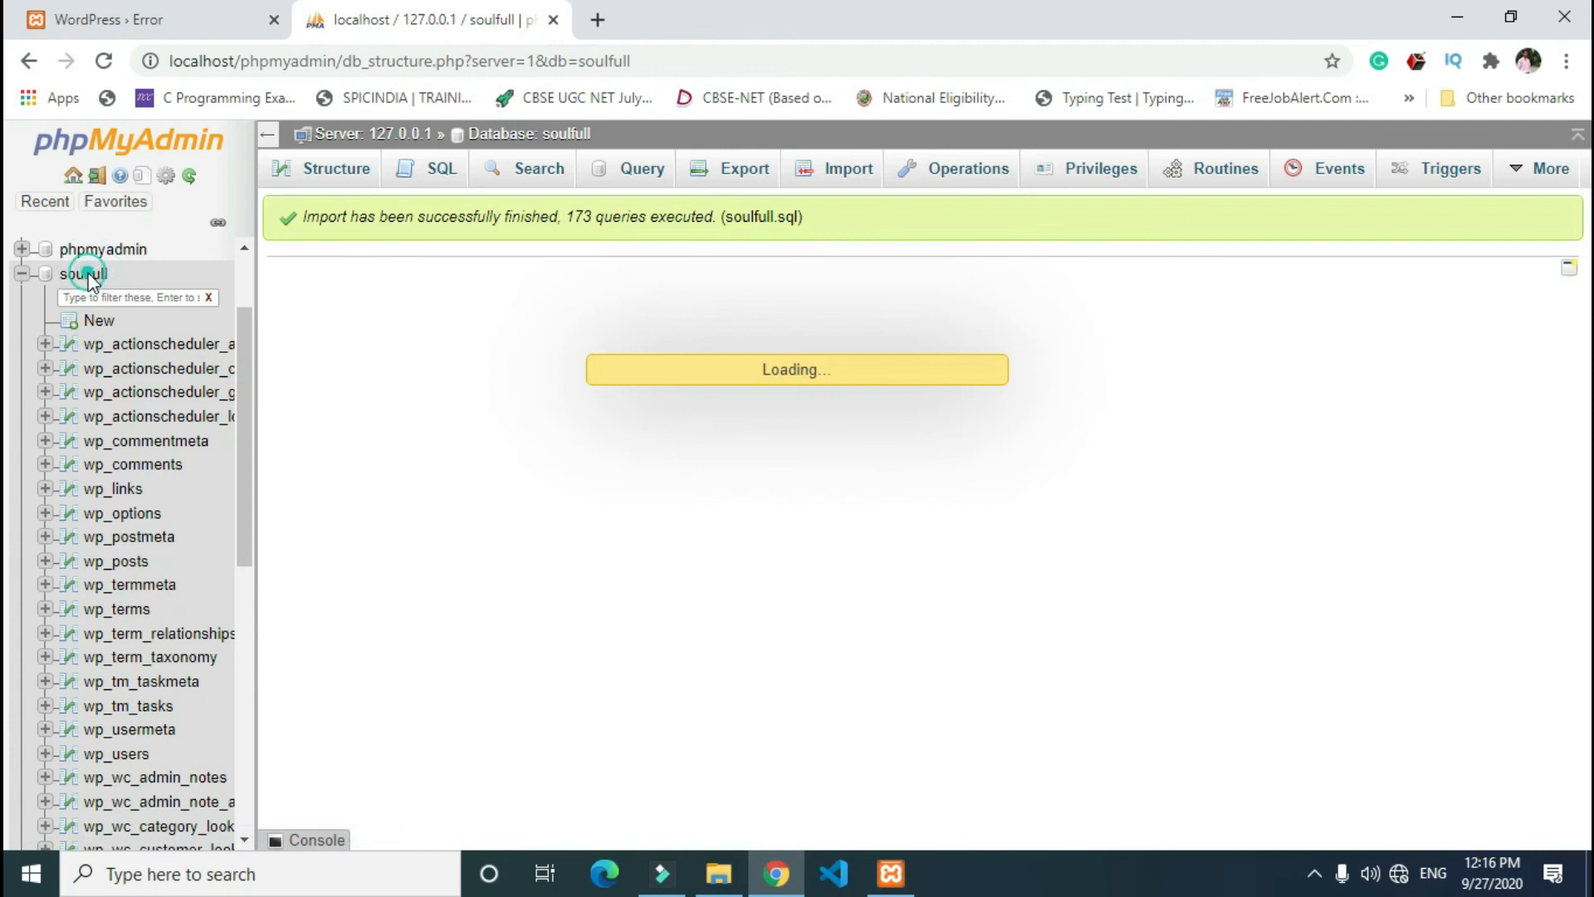
{"action": "scroll", "coordinate": [523, 316], "scroll_direction": "down", "scroll_amount": 2}
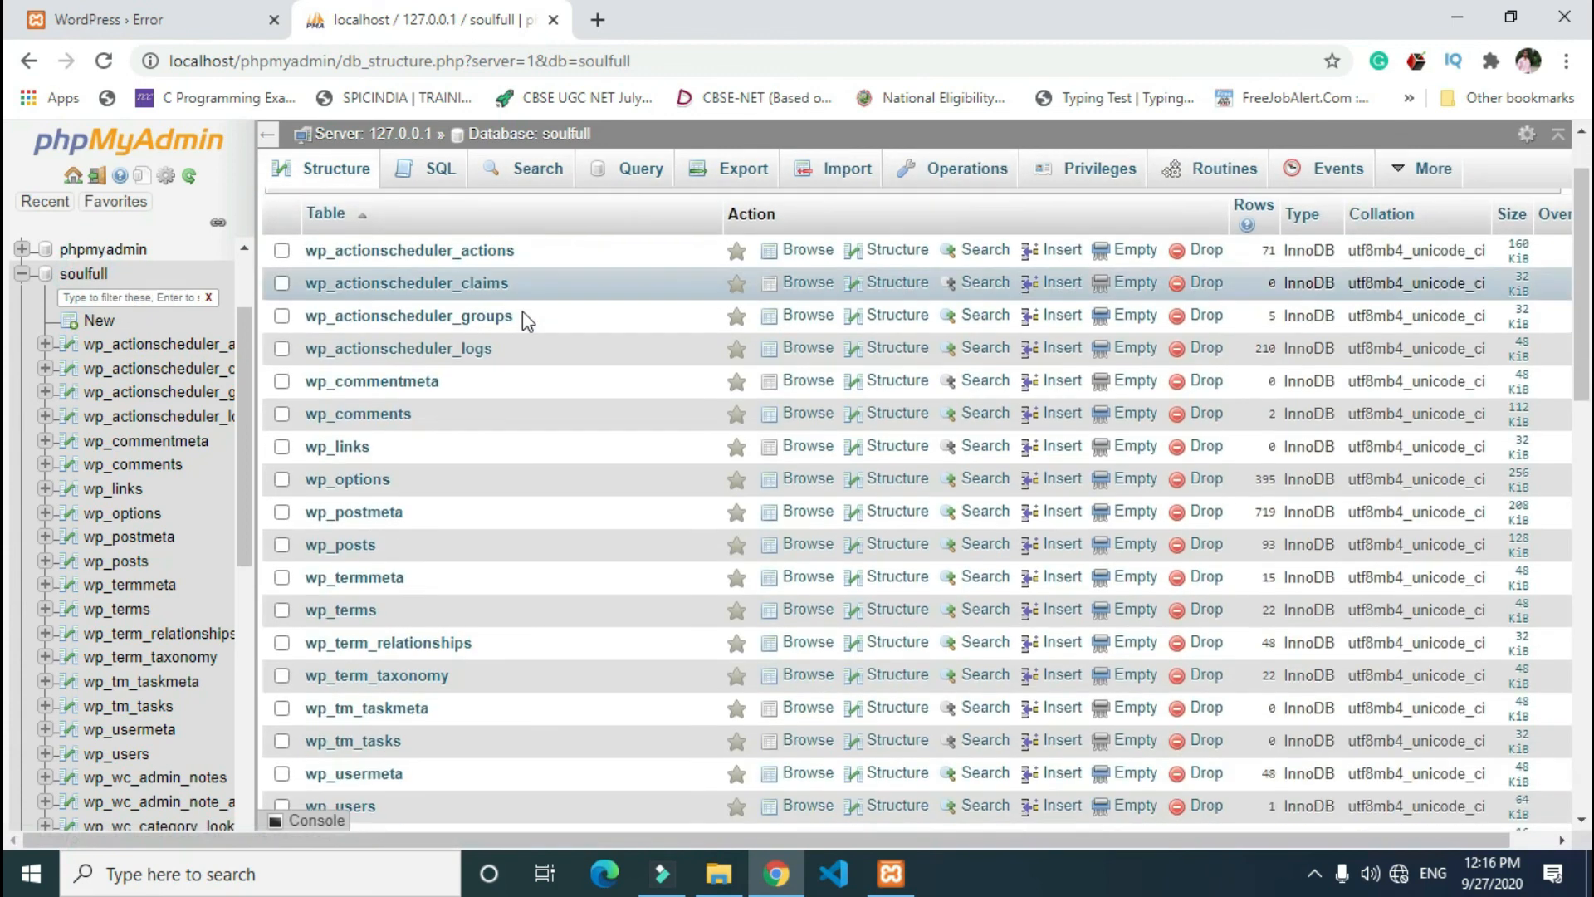
{"action": "scroll", "coordinate": [521, 310], "scroll_direction": "down", "scroll_amount": 13}
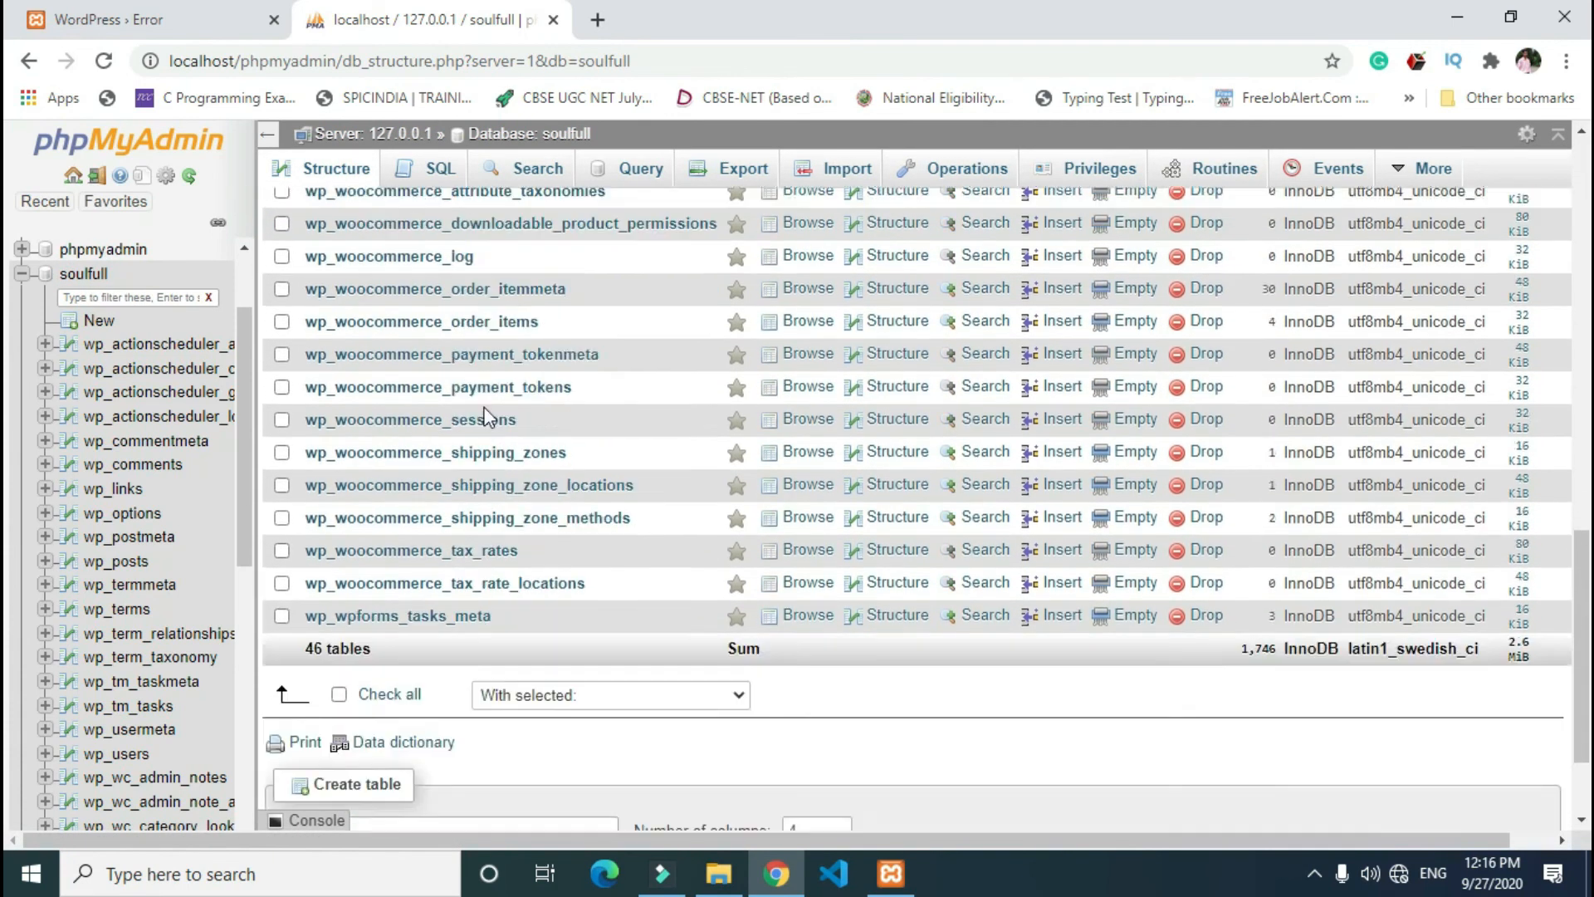
{"action": "scroll", "coordinate": [488, 417], "scroll_direction": "down", "scroll_amount": 2}
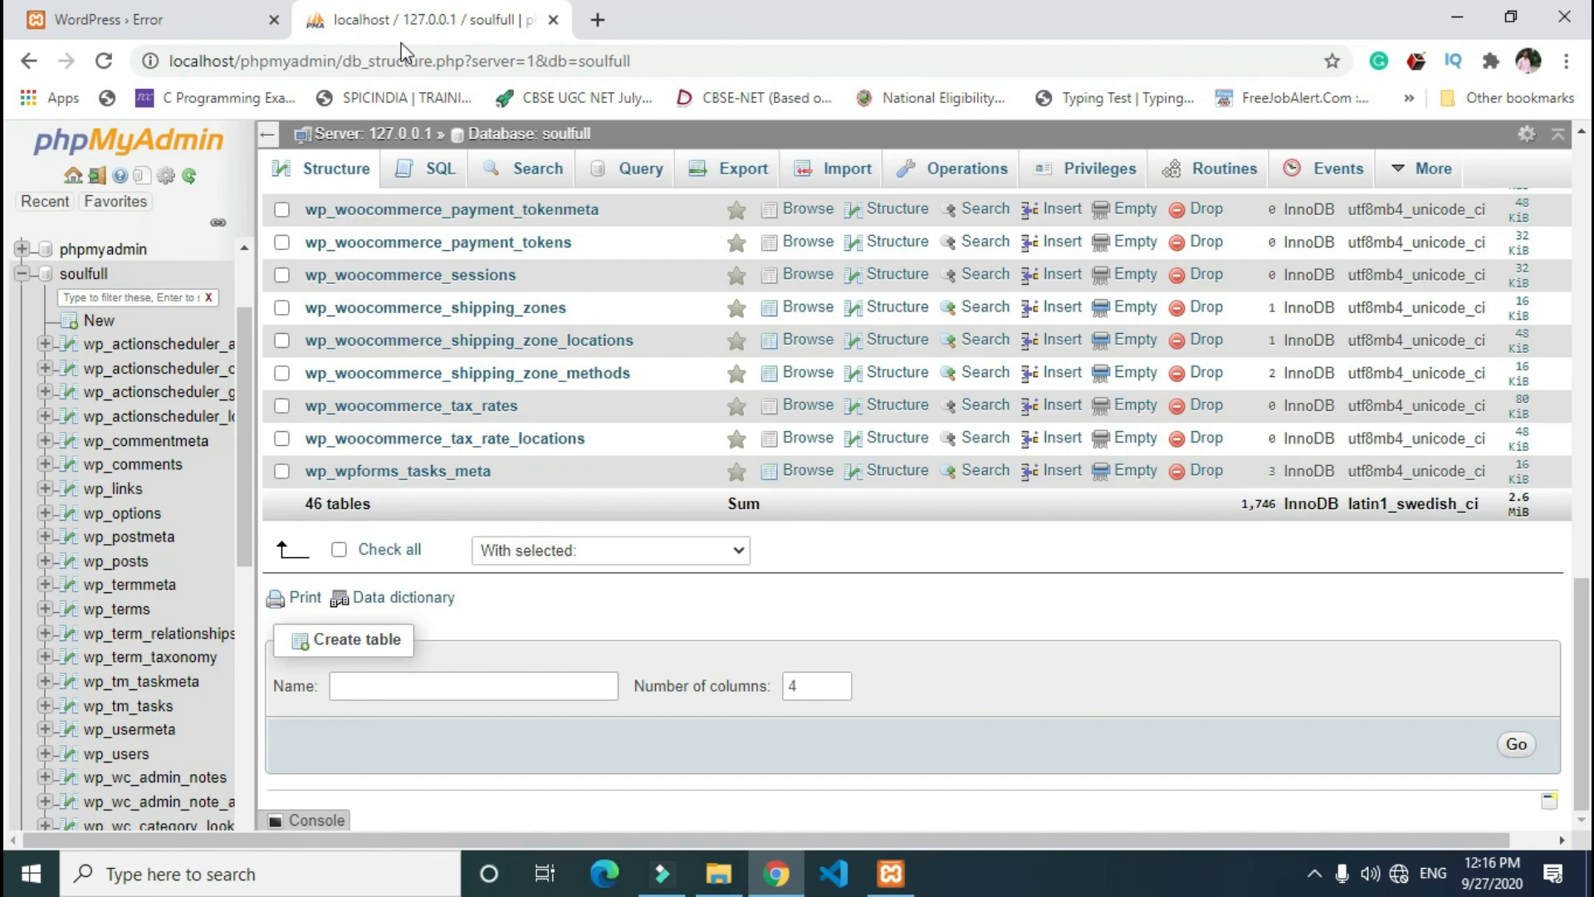
Reload the localhost/soulfull site and look through its homepage down to the product listings.
{"action": "left_click", "coordinate": [163, 20]}
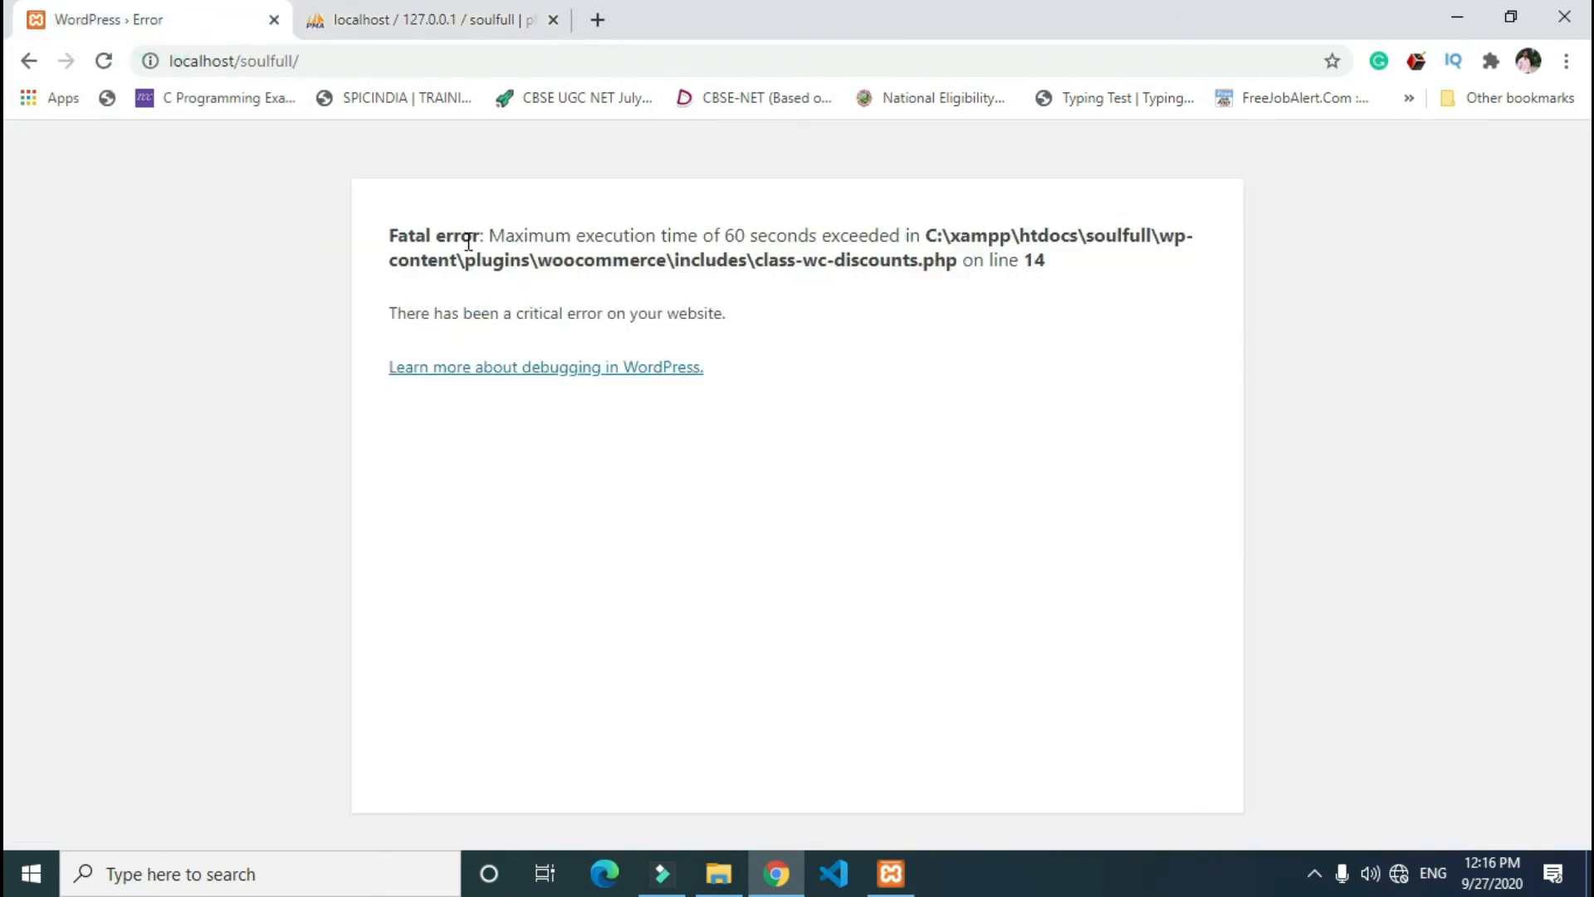
{"action": "left_click", "coordinate": [116, 69]}
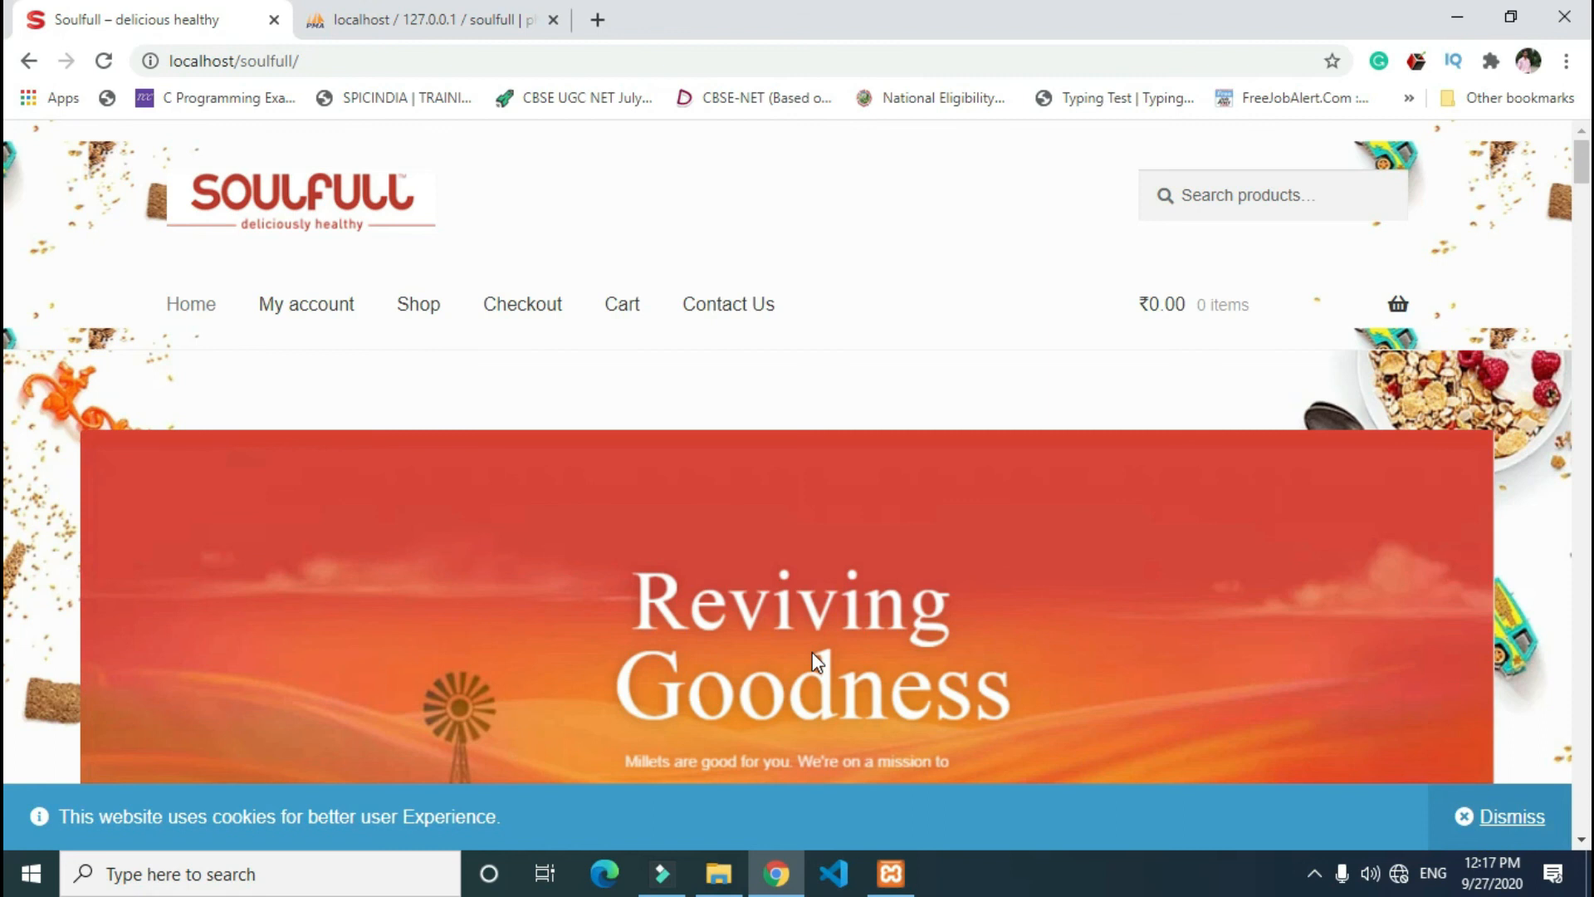
{"action": "scroll", "coordinate": [897, 465], "scroll_direction": "down", "scroll_amount": 15}
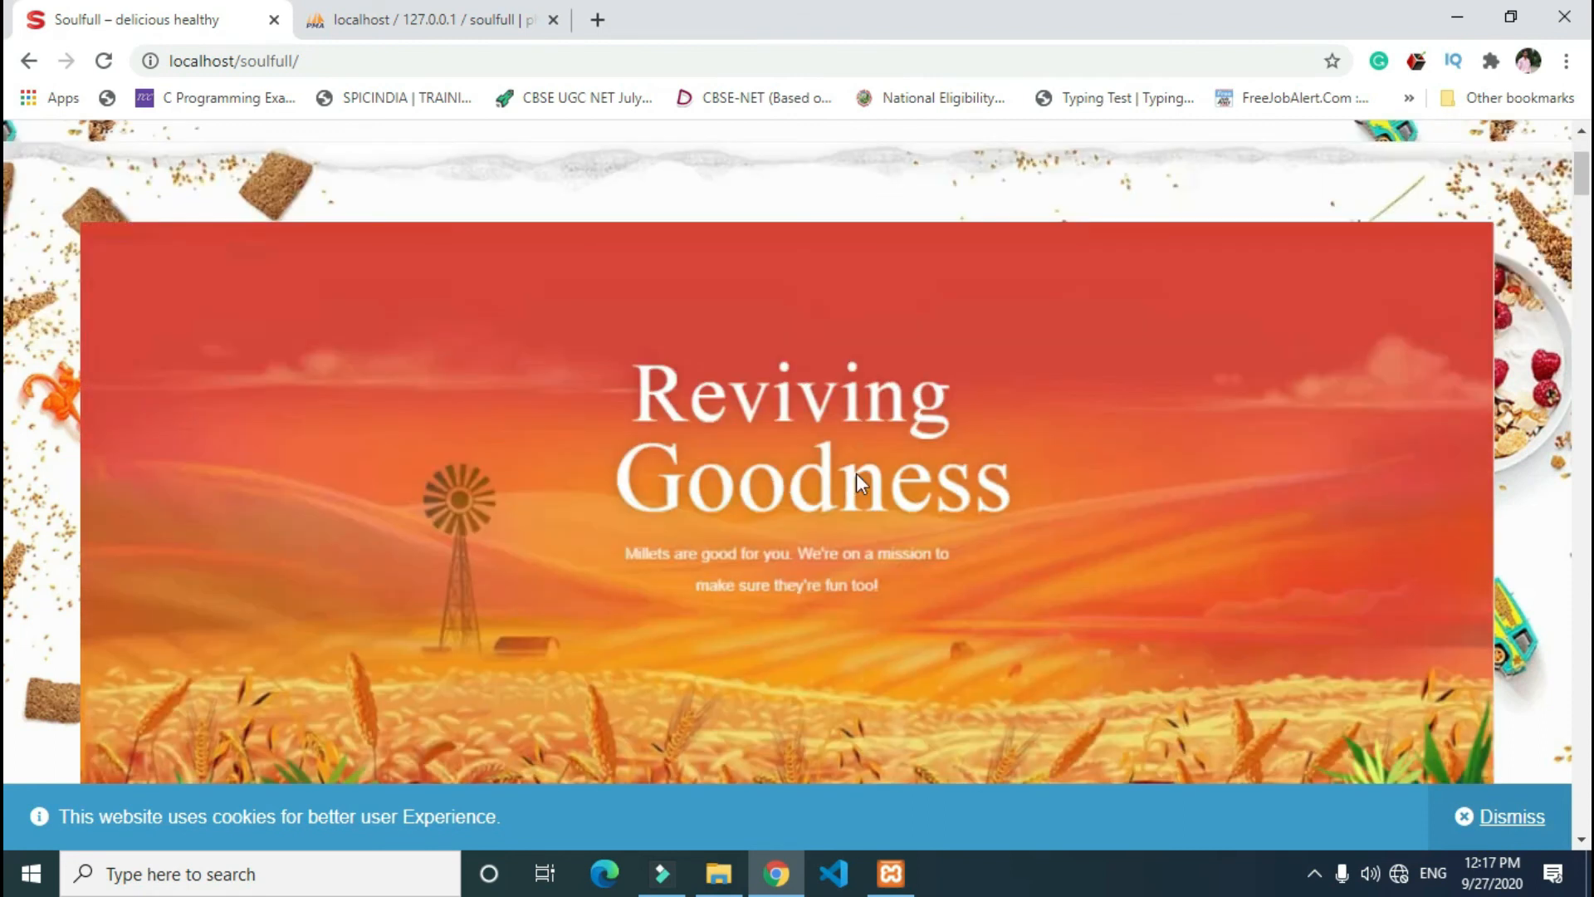
{"action": "scroll", "coordinate": [775, 523], "scroll_direction": "down", "scroll_amount": 15}
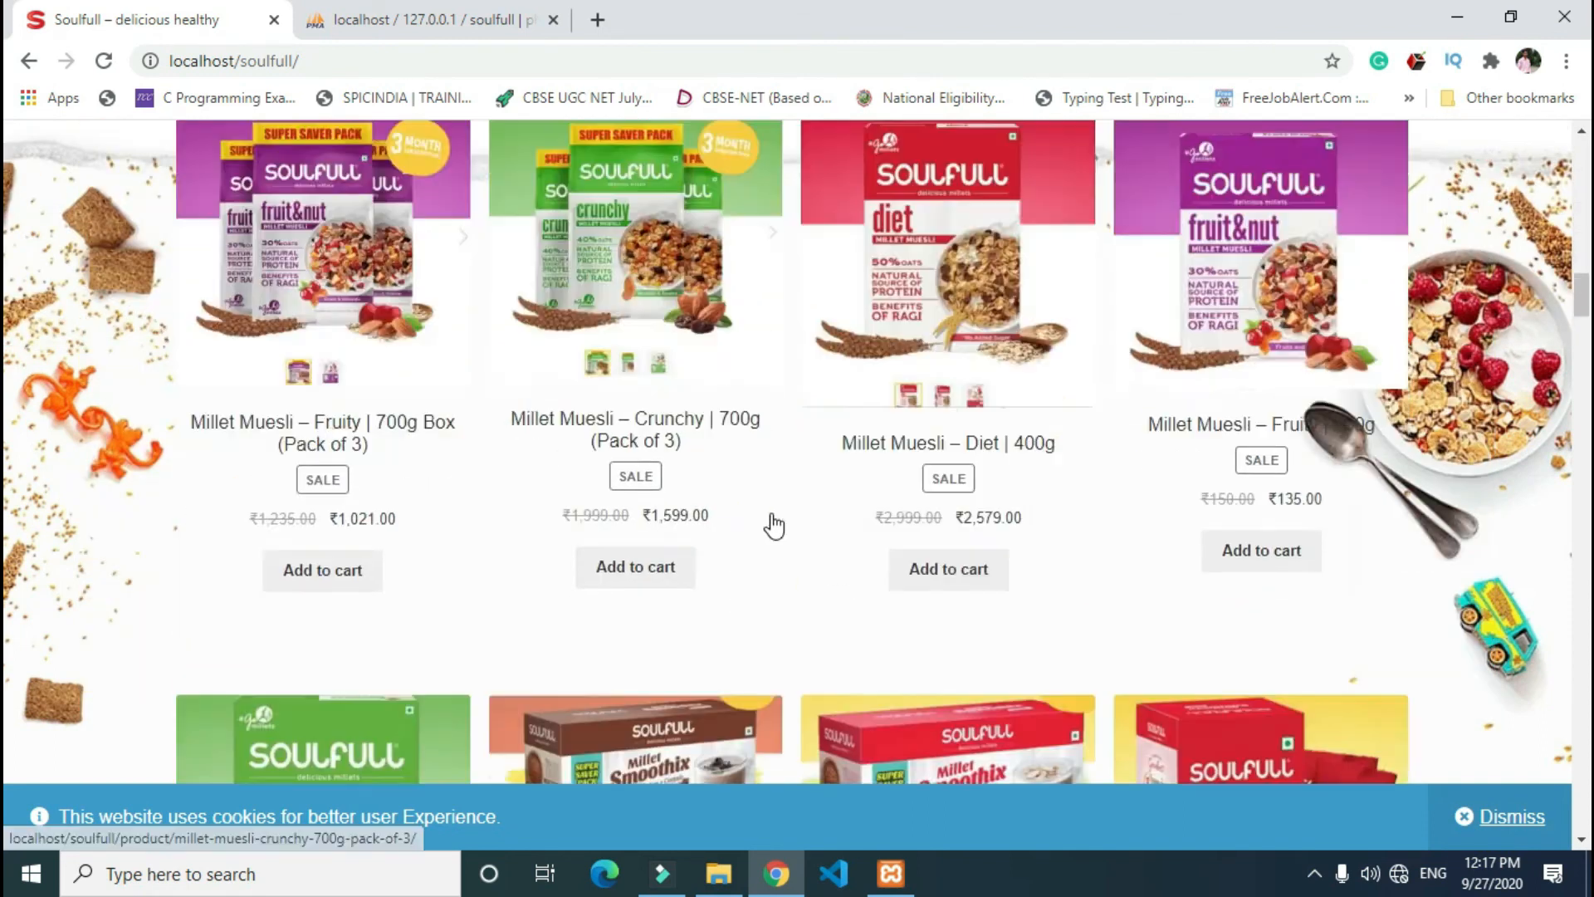
{"action": "scroll", "coordinate": [774, 525], "scroll_direction": "down", "scroll_amount": 8}
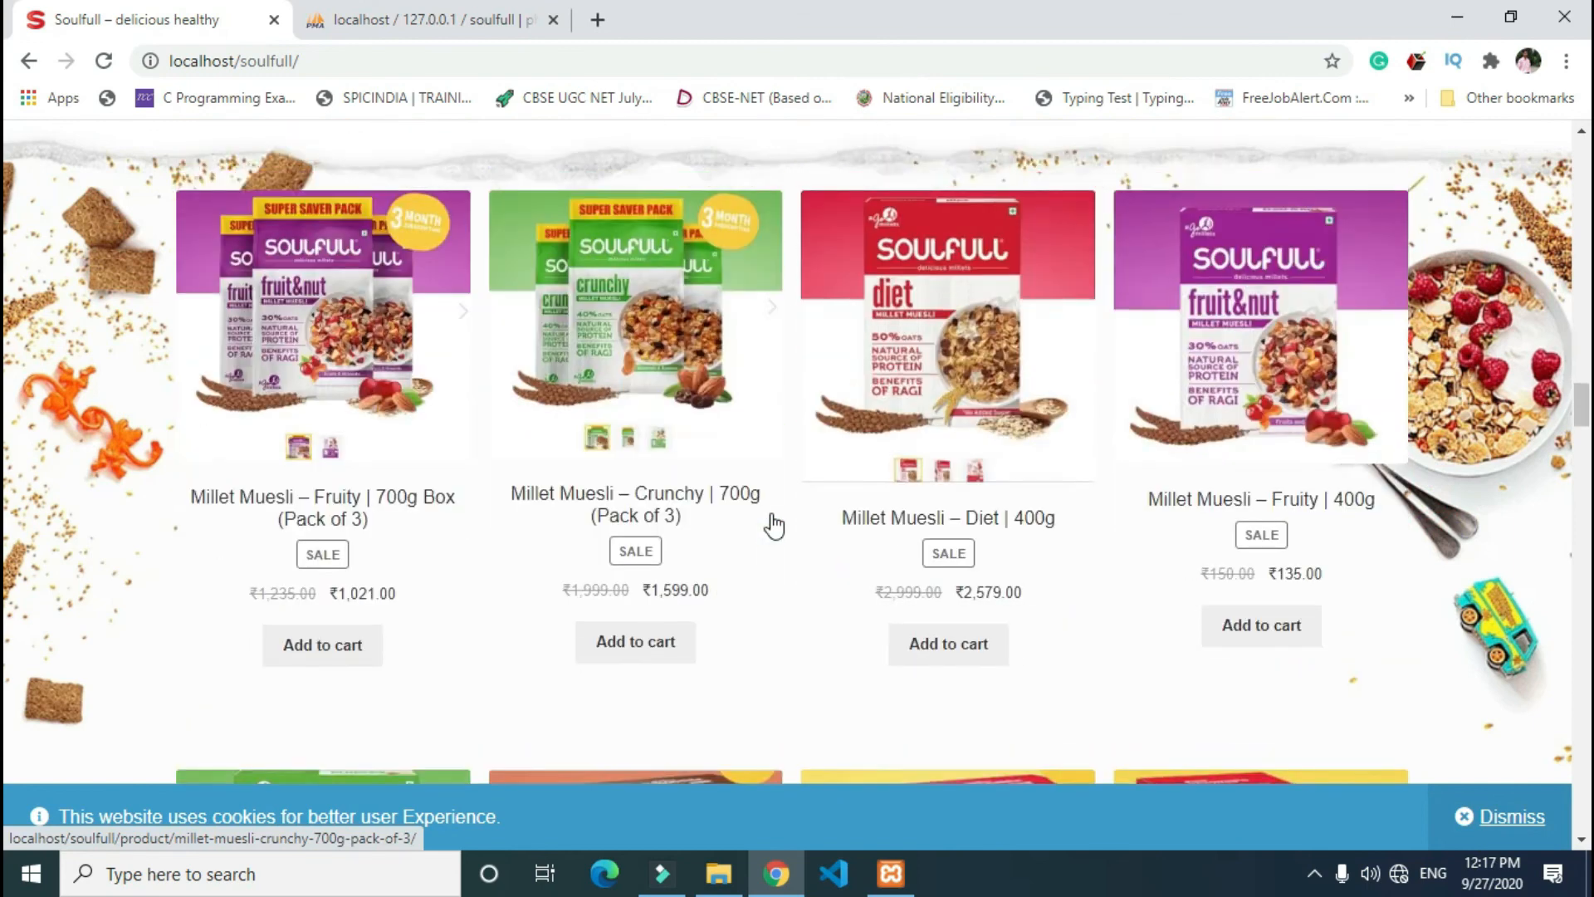
Return to the beginning of the Soulfull homepage and examine its header and banner.
{"action": "scroll", "coordinate": [773, 524], "scroll_direction": "up", "scroll_amount": 12}
{"action": "scroll", "coordinate": [774, 525], "scroll_direction": "up", "scroll_amount": 15}
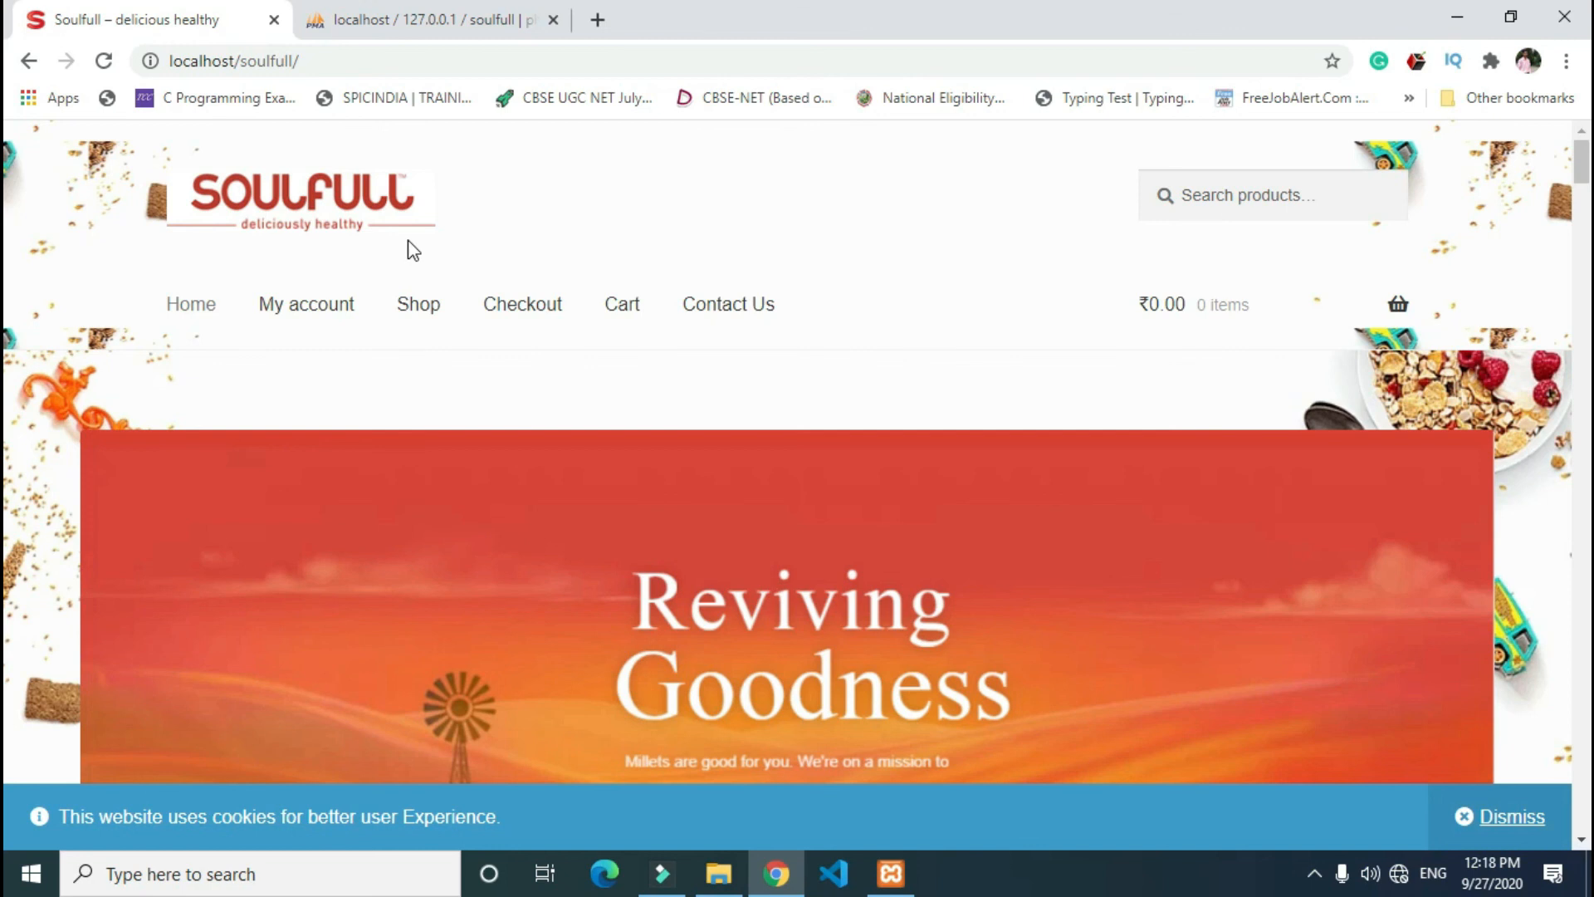
{"action": "scroll", "coordinate": [390, 286], "scroll_direction": "down", "scroll_amount": 5}
{"action": "scroll", "coordinate": [395, 299], "scroll_direction": "up", "scroll_amount": 5}
{"action": "left_click", "coordinate": [920, 353]}
Switch to phpMyAdmin, review the soulfull database's tables from the end back to the beginning, and open the server's database list.
{"action": "left_click", "coordinate": [458, 30]}
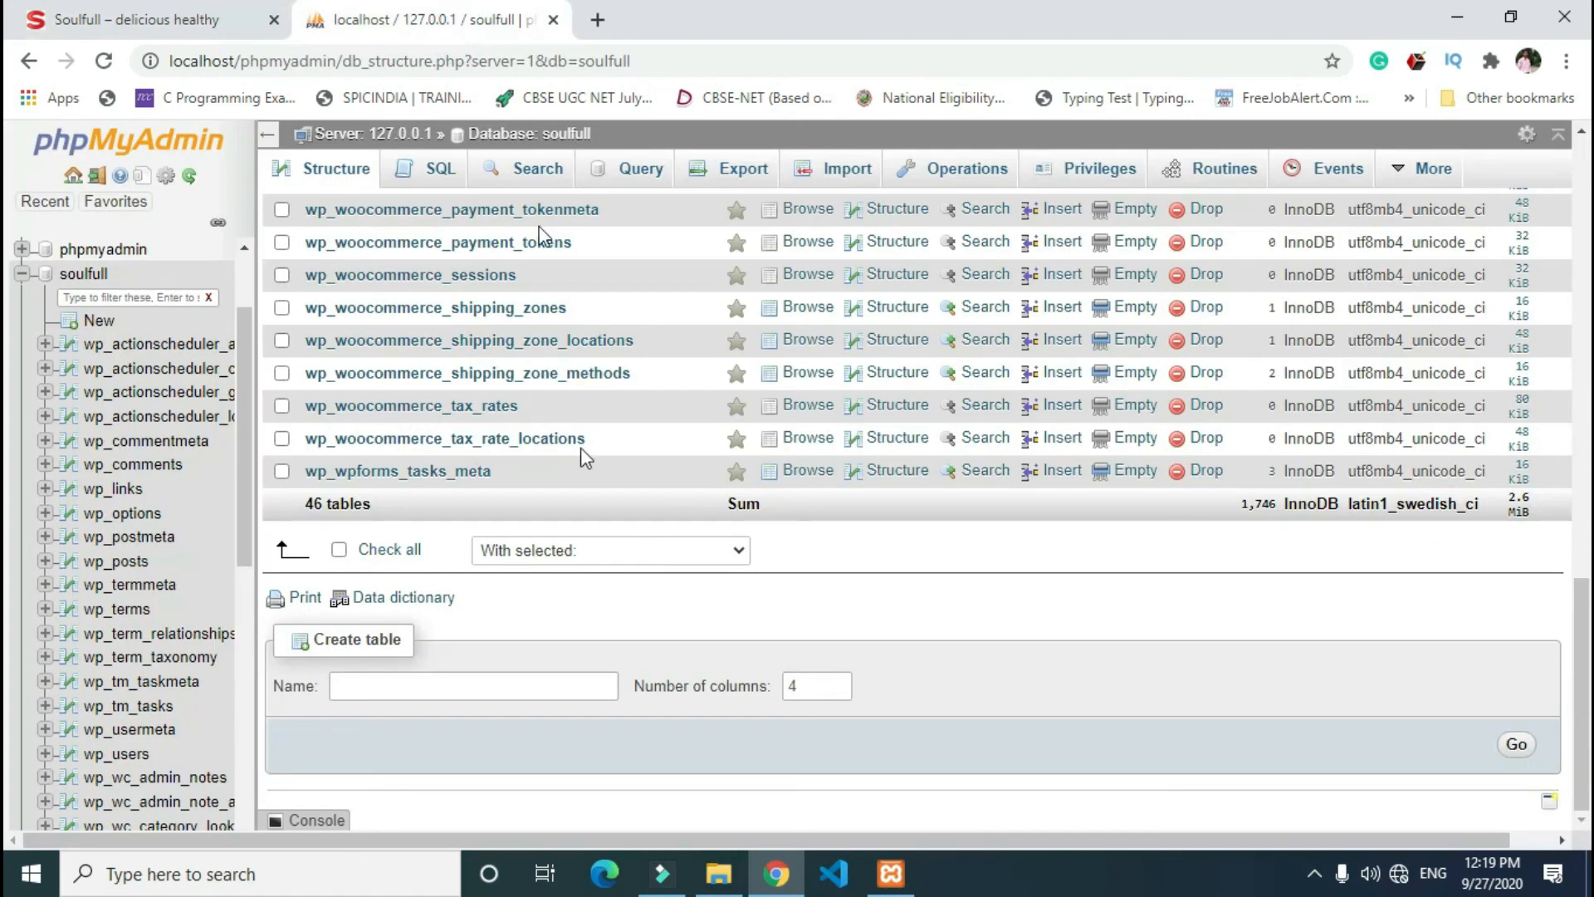
{"action": "scroll", "coordinate": [584, 454], "scroll_direction": "up", "scroll_amount": 10}
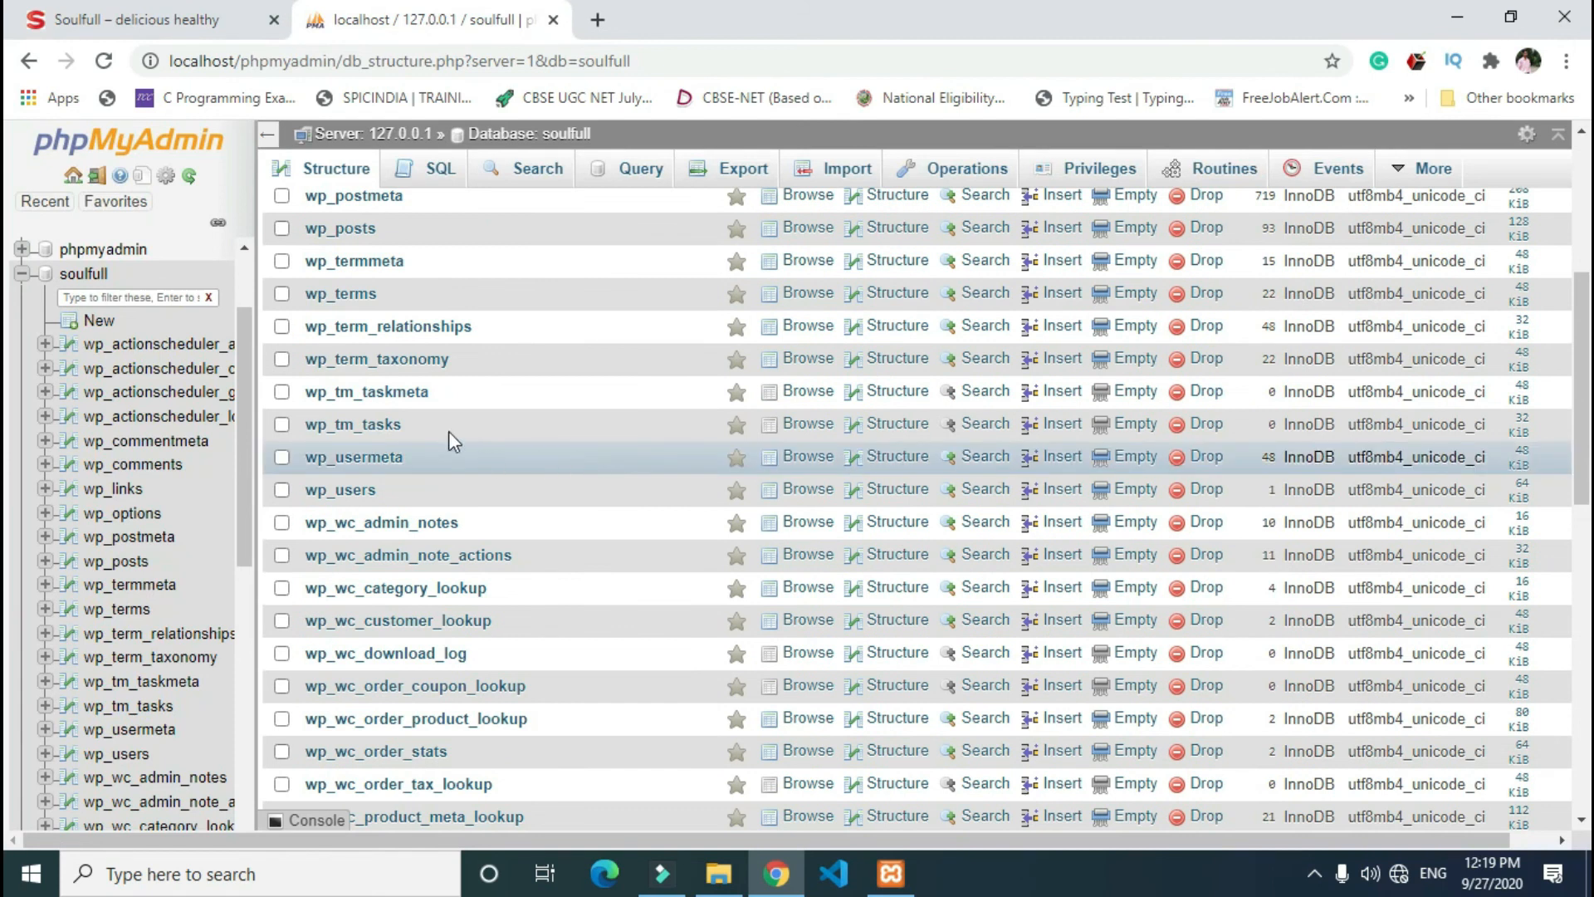
{"action": "scroll", "coordinate": [356, 403], "scroll_direction": "up", "scroll_amount": 5}
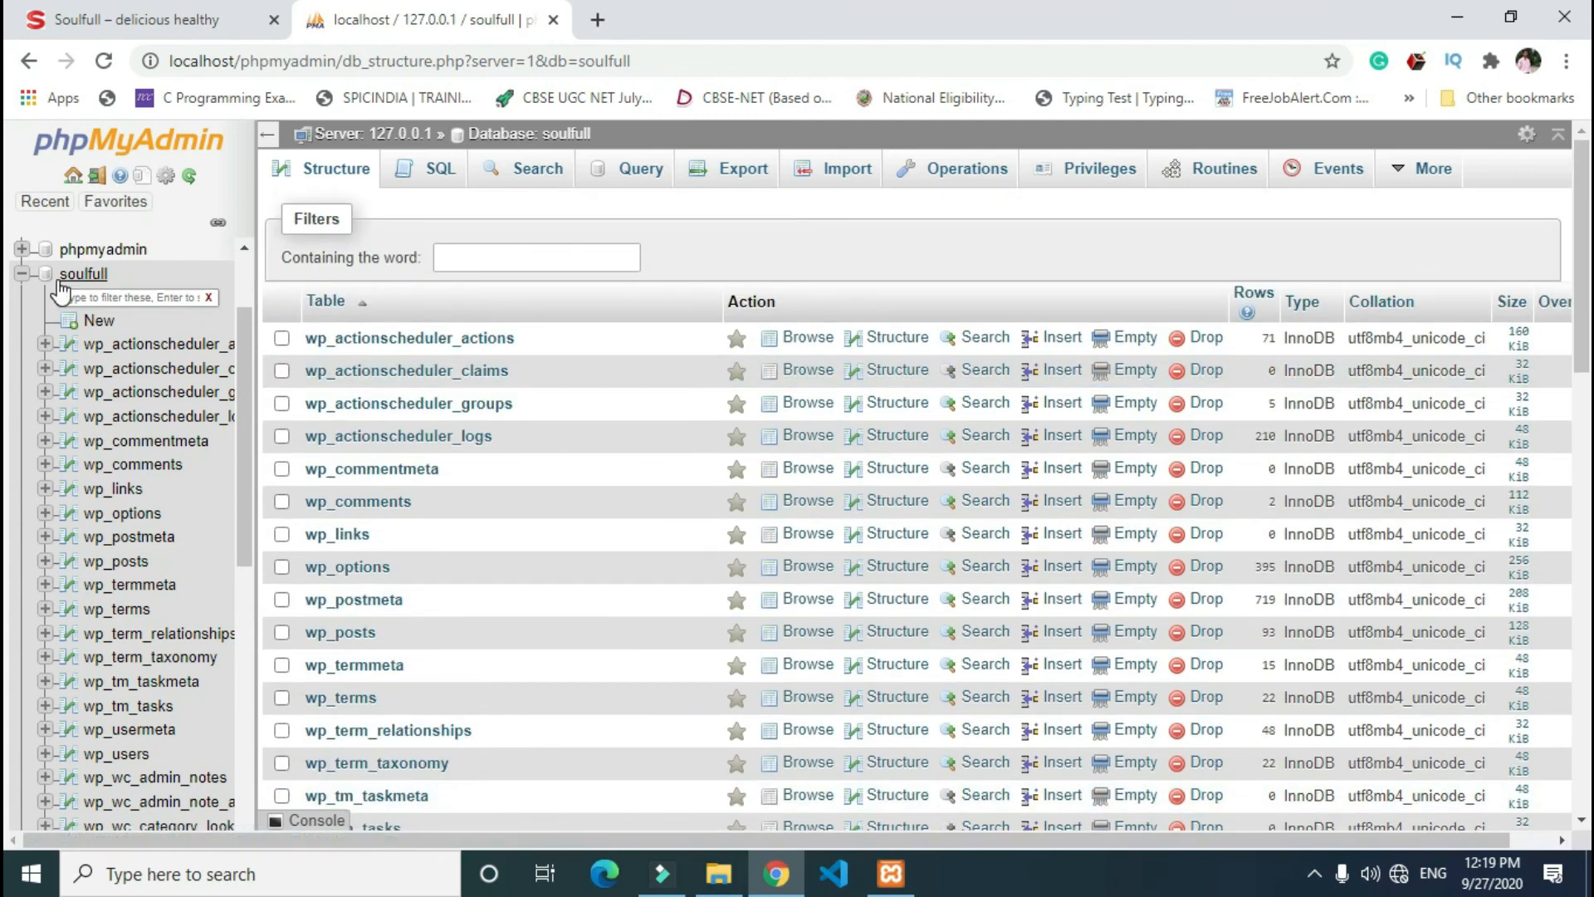
{"action": "left_click", "coordinate": [88, 208]}
{"action": "left_click", "coordinate": [73, 177]}
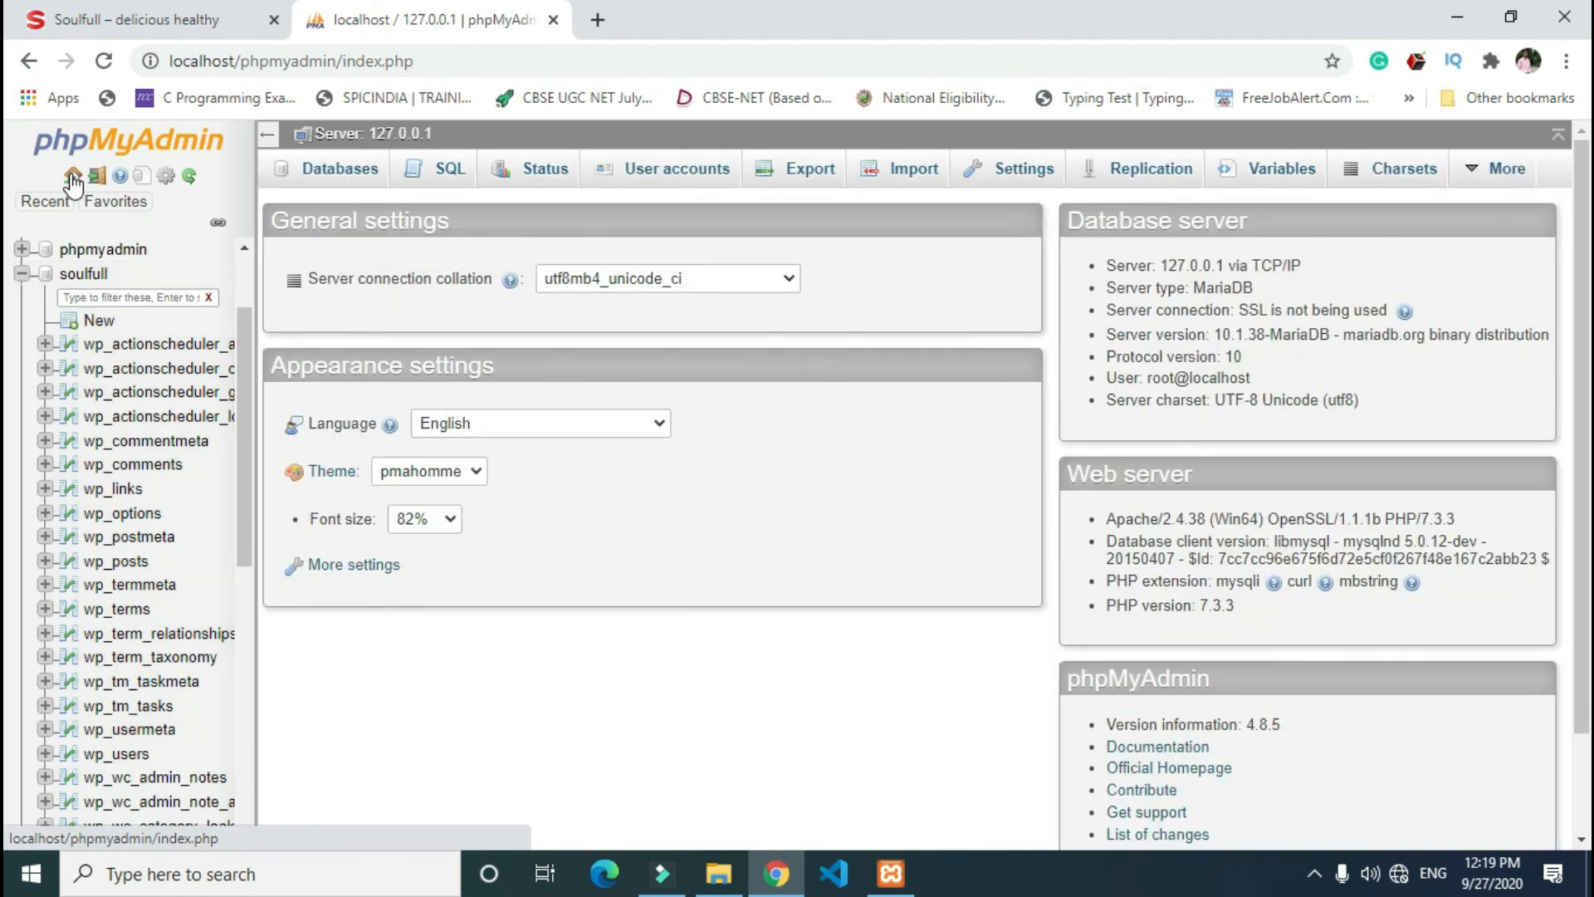
{"action": "left_click", "coordinate": [302, 176]}
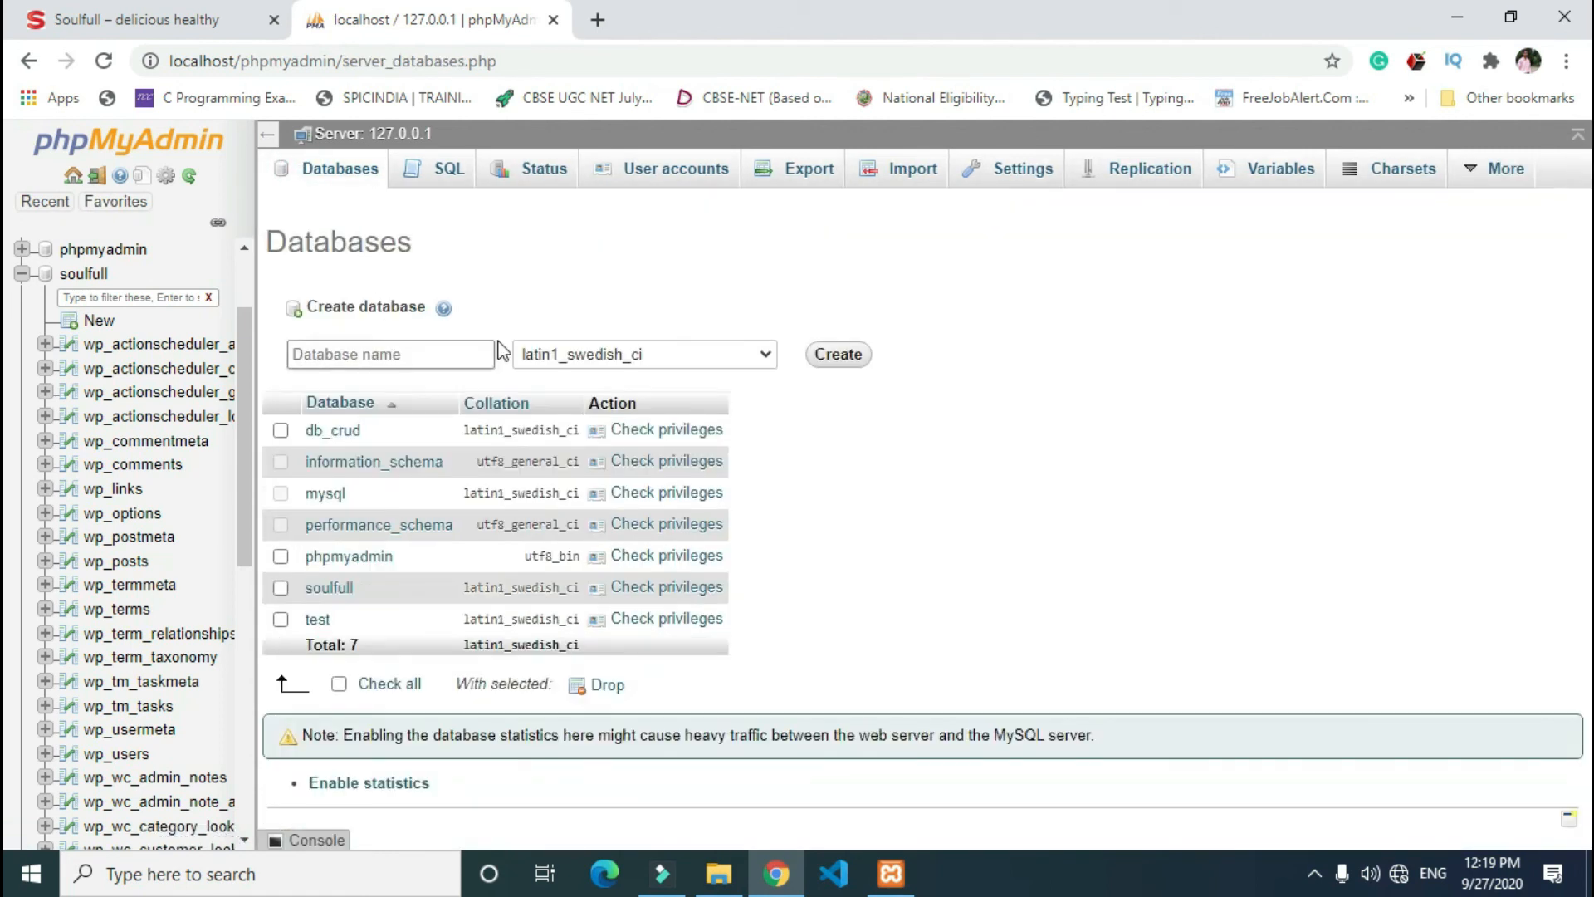
Return to the Soulfull site and look through the homepage from the banner to the Fan Favorites products.
{"action": "left_click", "coordinate": [156, 27]}
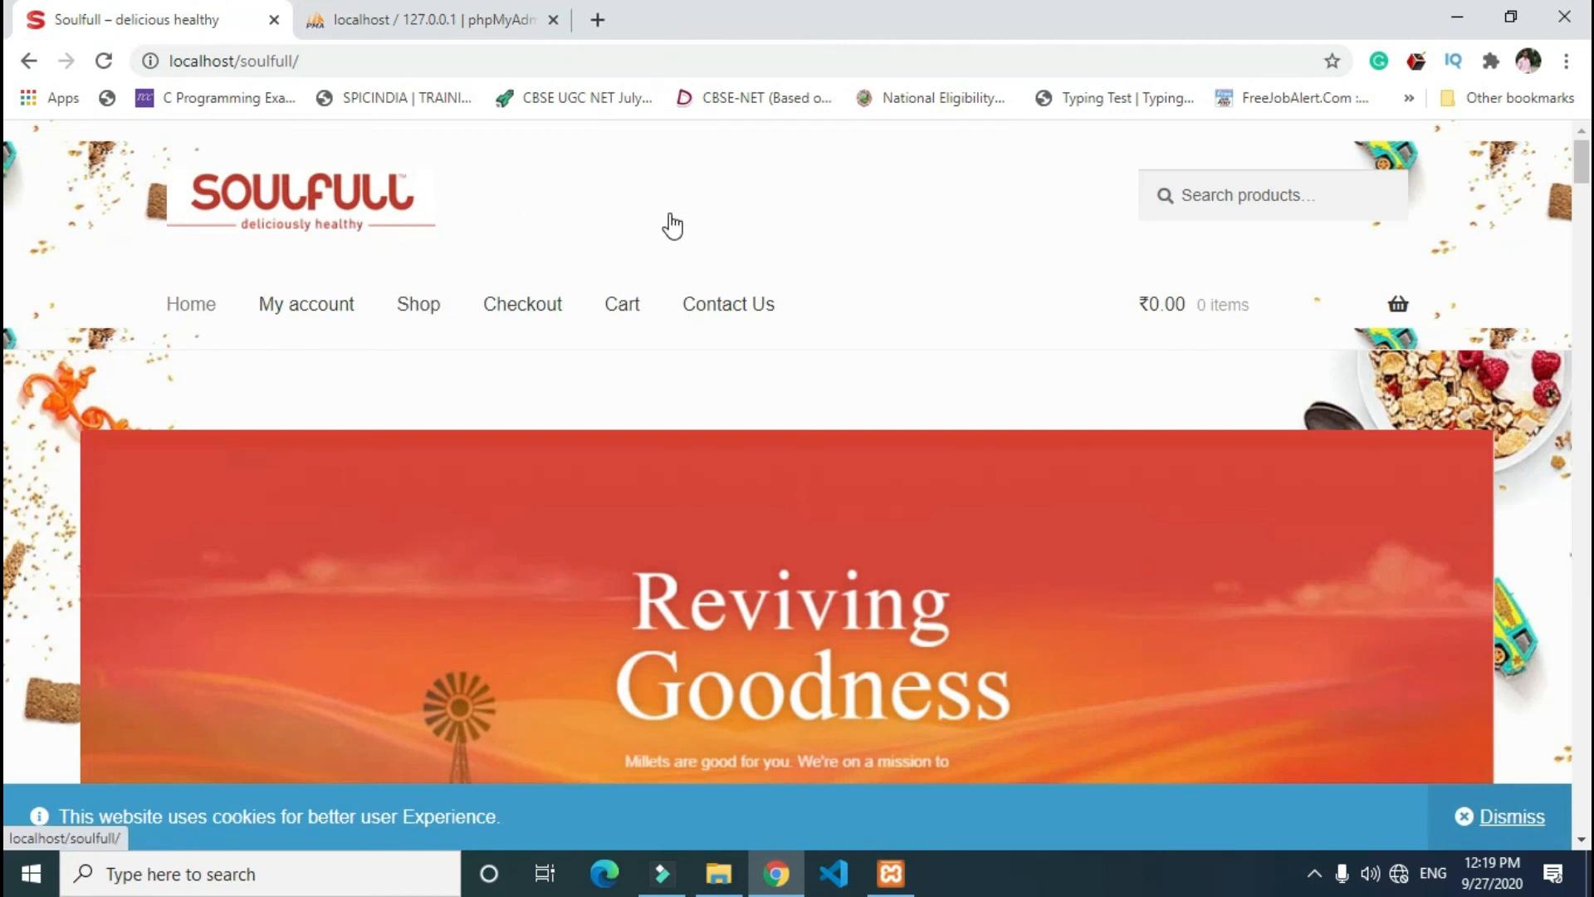
{"action": "scroll", "coordinate": [672, 224], "scroll_direction": "down", "scroll_amount": 8}
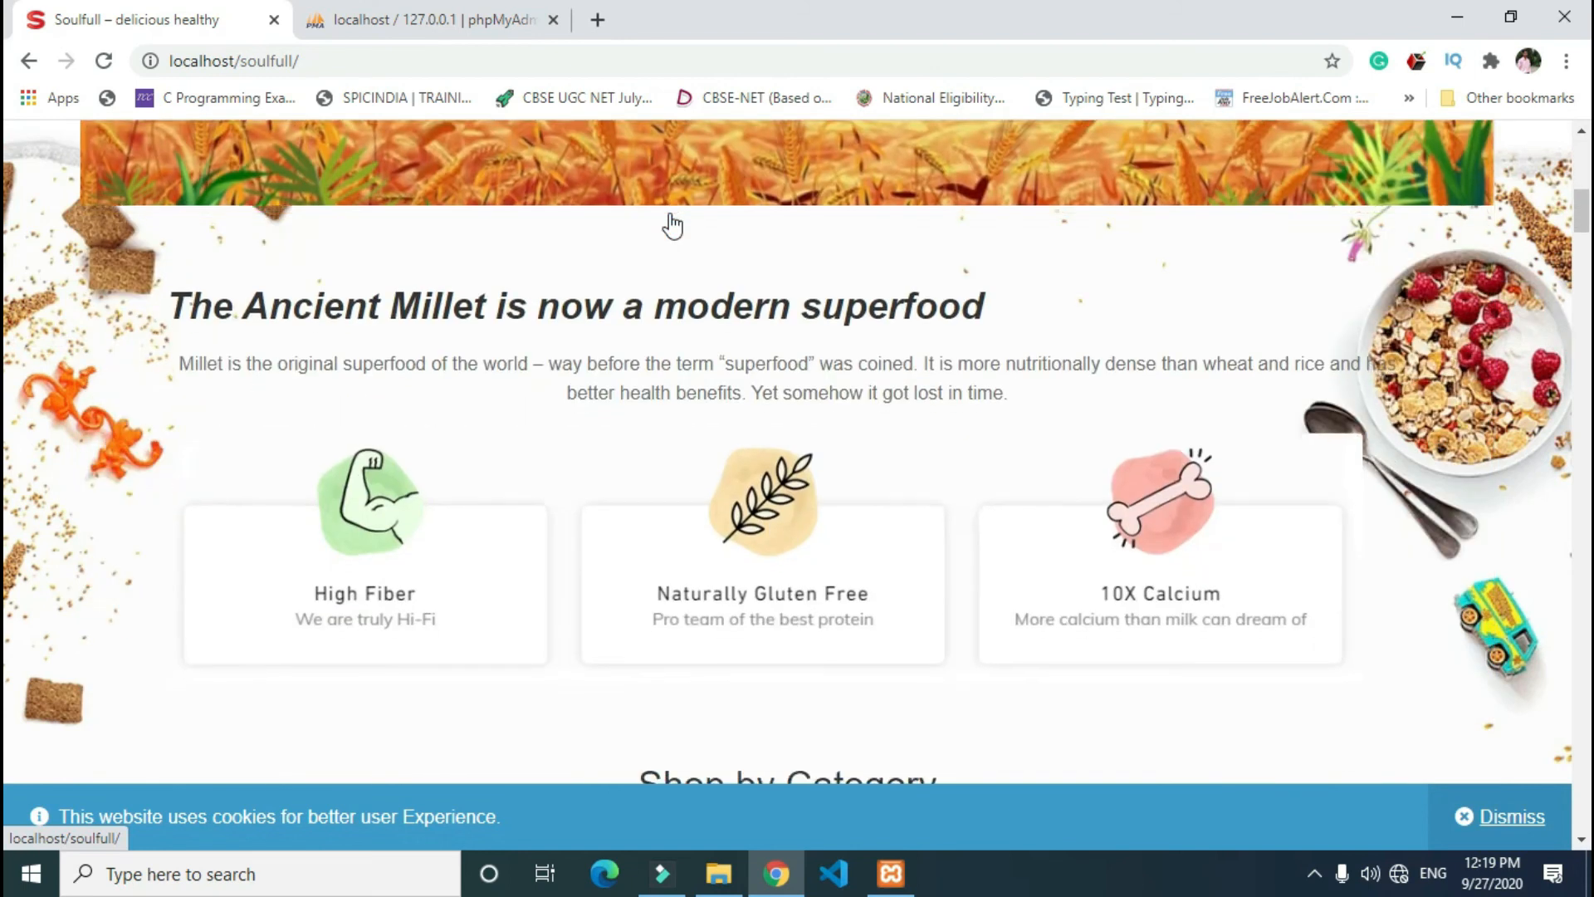
{"action": "scroll", "coordinate": [672, 224], "scroll_direction": "down", "scroll_amount": 1}
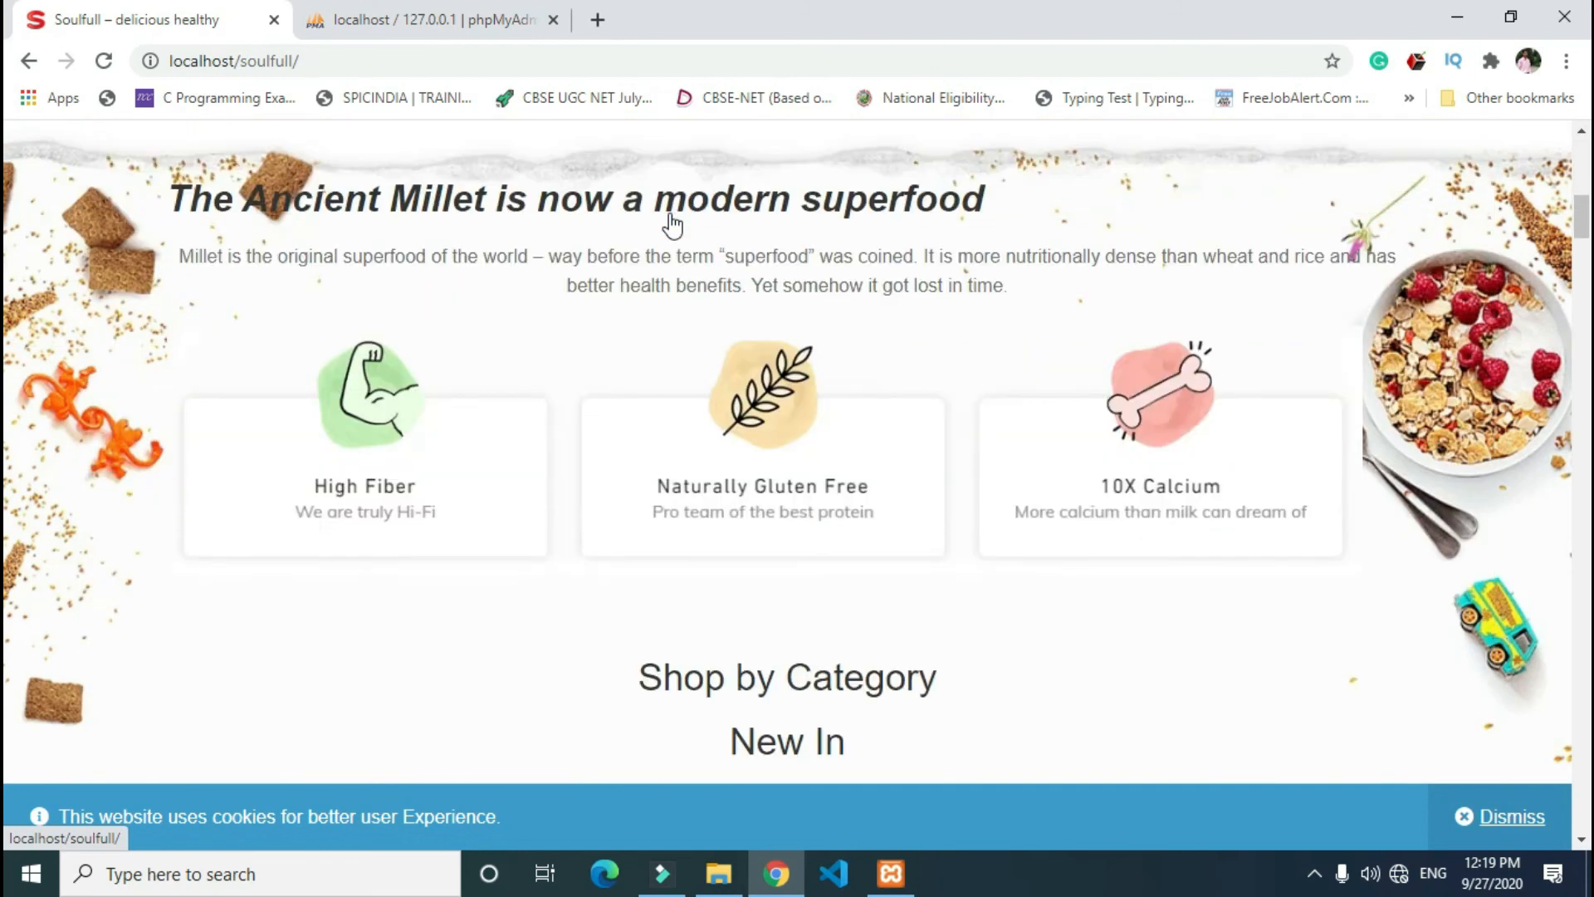
{"action": "scroll", "coordinate": [672, 225], "scroll_direction": "down", "scroll_amount": 10}
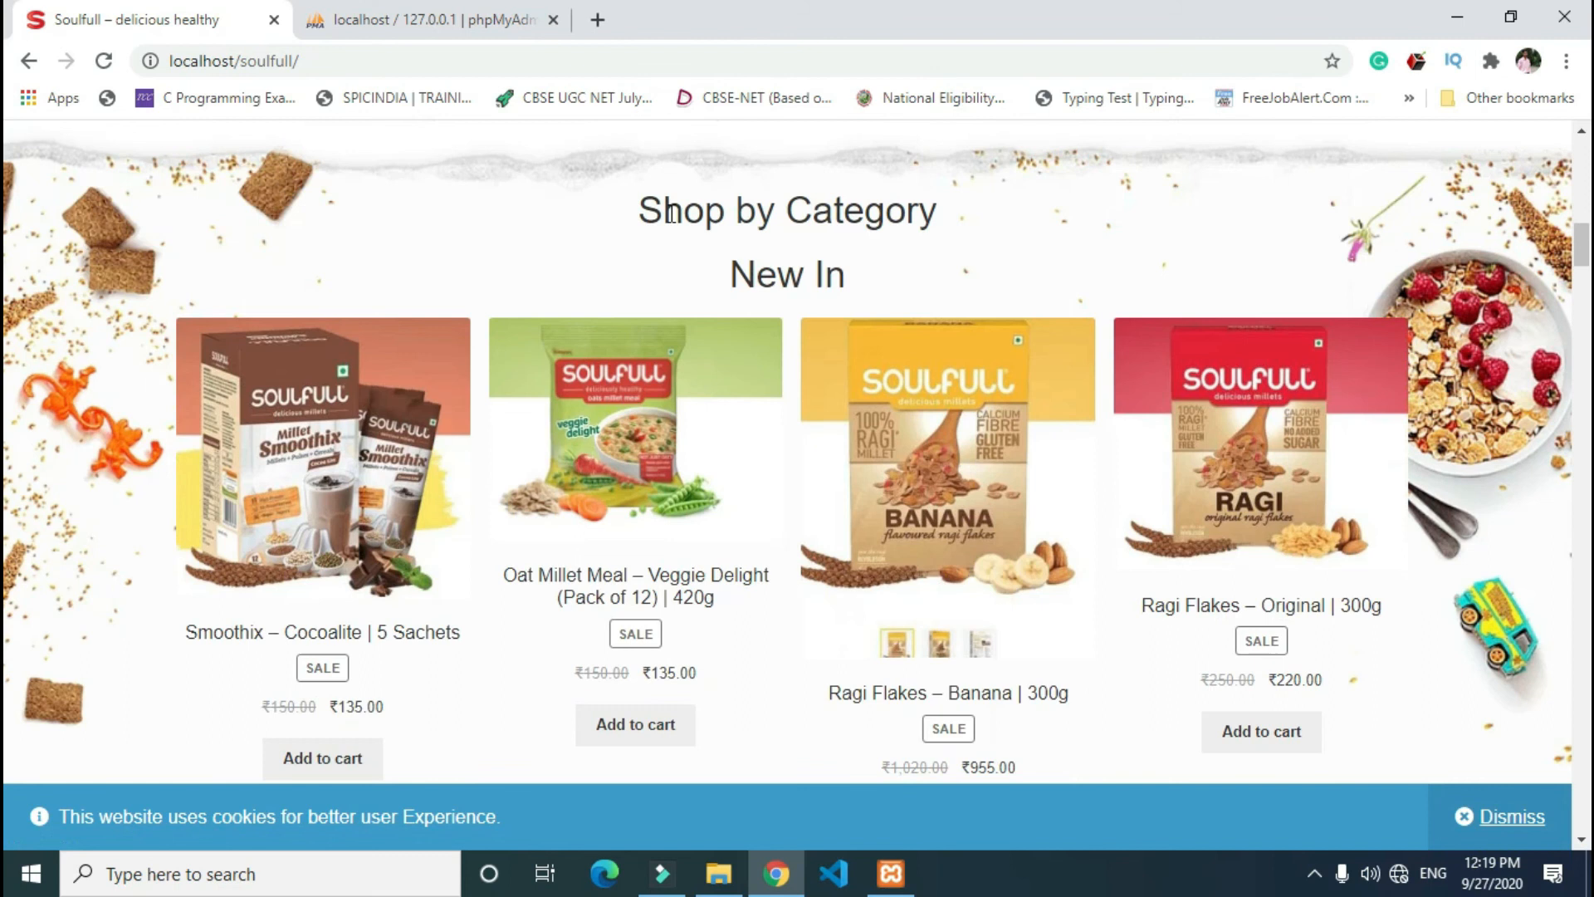
{"action": "scroll", "coordinate": [672, 214], "scroll_direction": "down", "scroll_amount": 5}
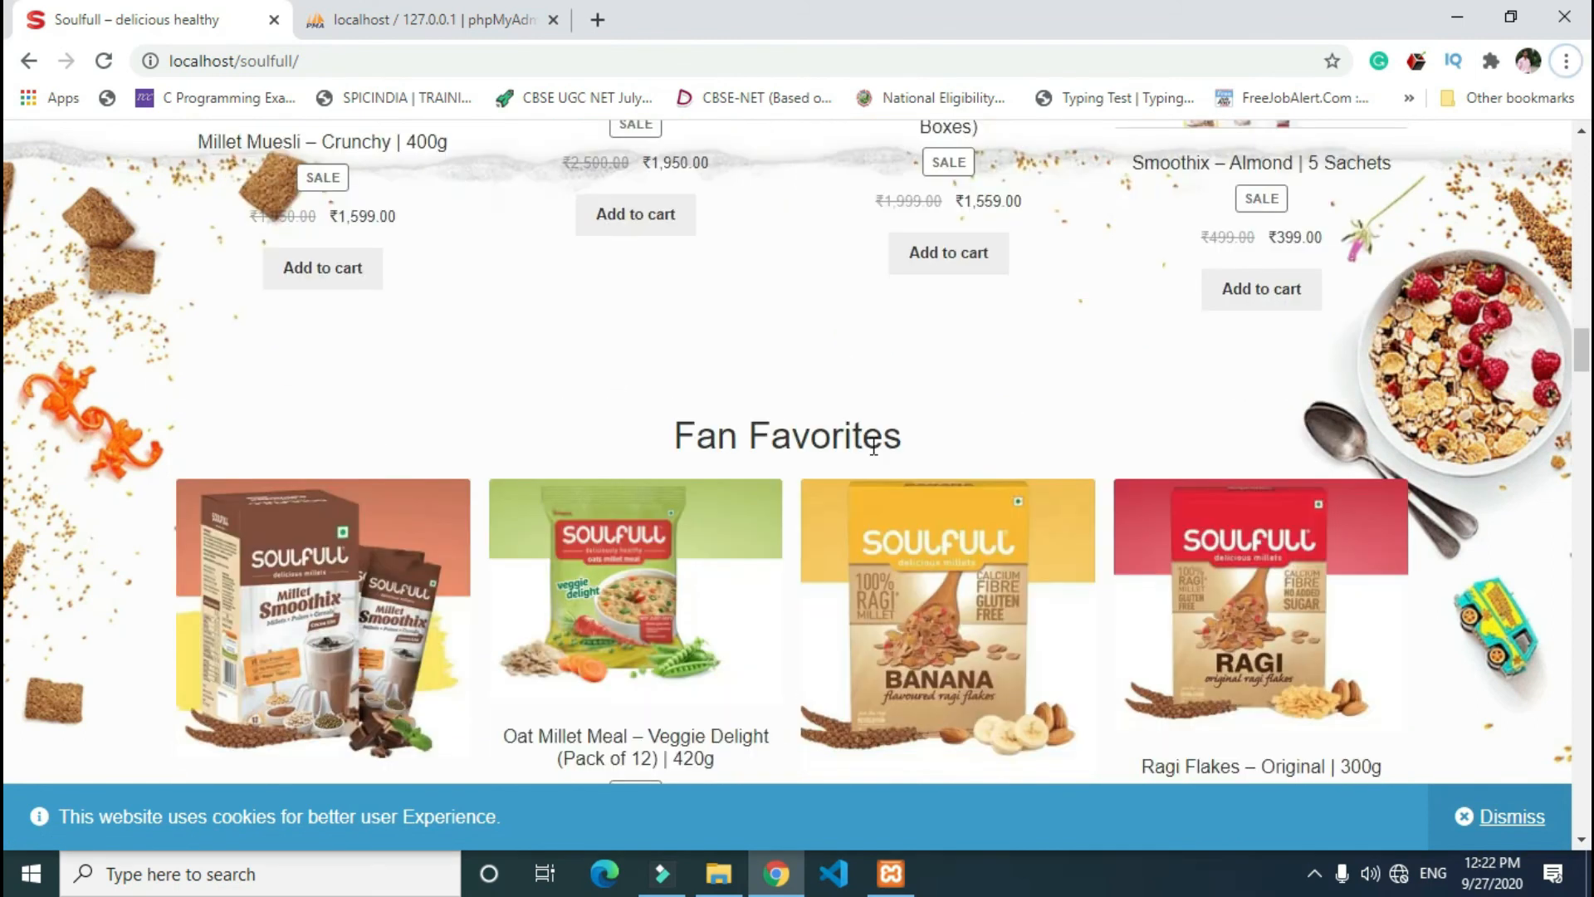